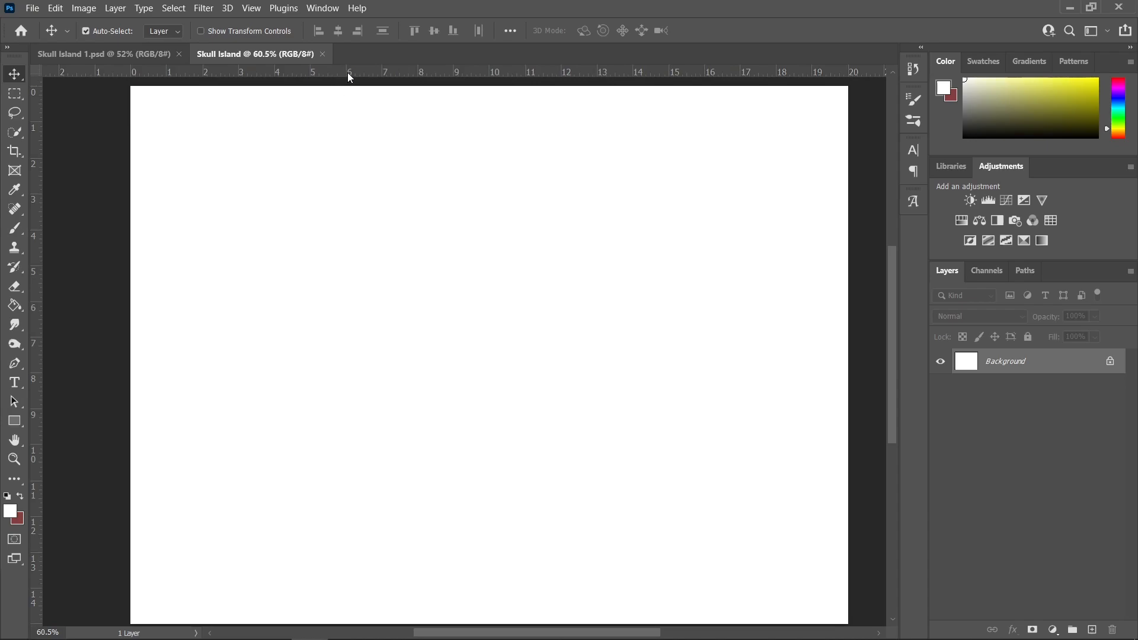
# - Place two horizontal guides across the blank canvas, at about 8.5 and 6 on the vertical ruler
pyautogui.moveTo(349, 74); pyautogui.dragTo(320, 391)
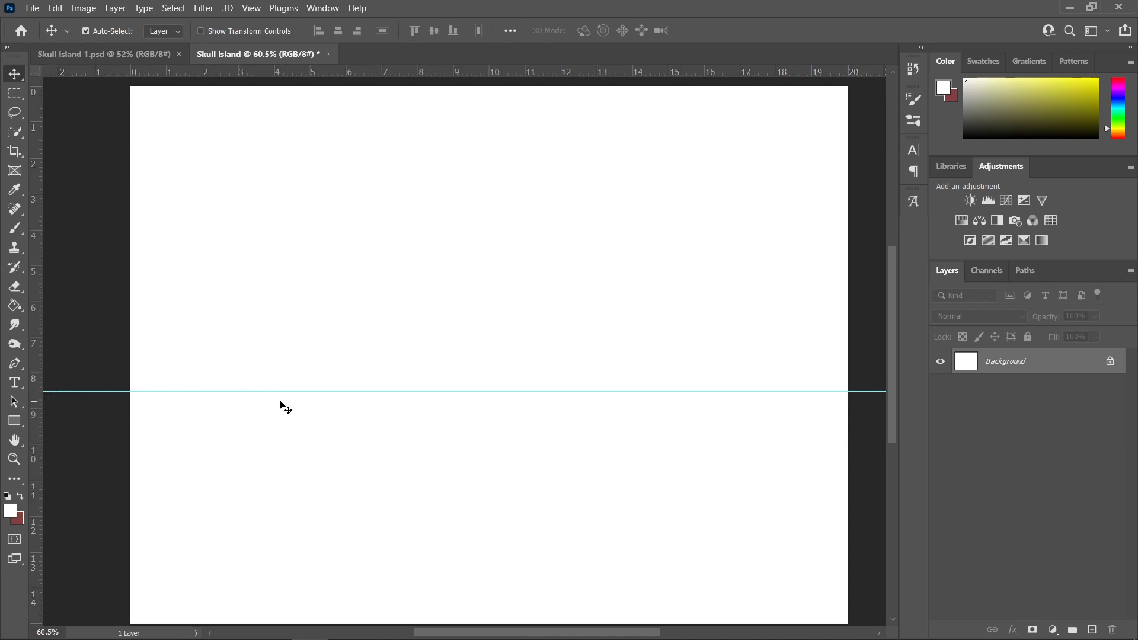
pyautogui.scroll(-1, 280, 401)
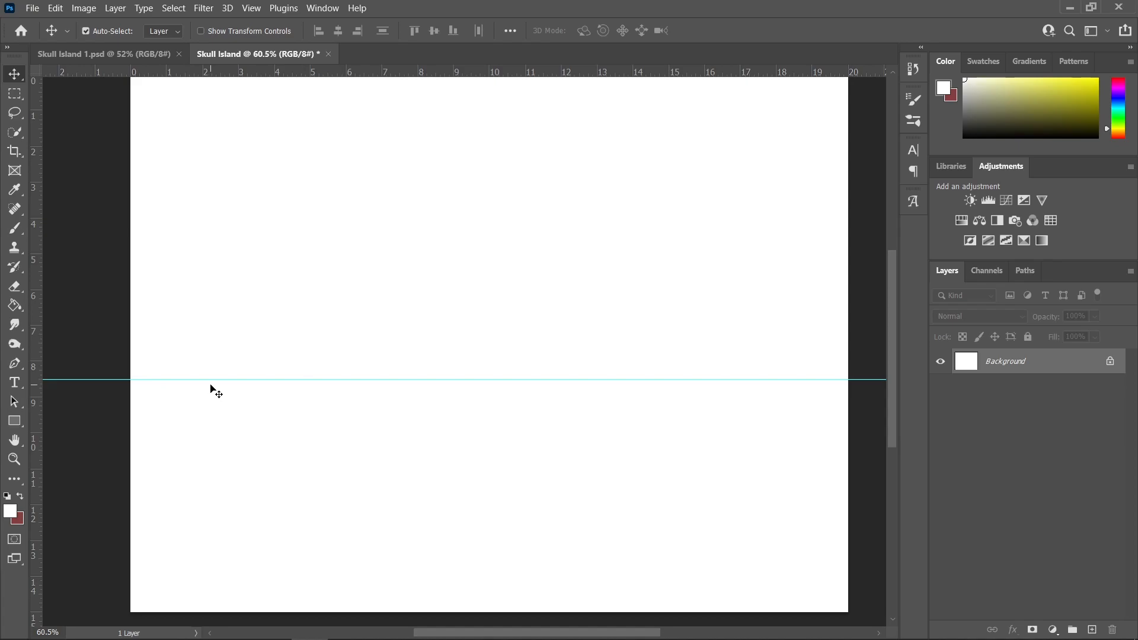
pyautogui.moveTo(349, 74); pyautogui.dragTo(300, 290)
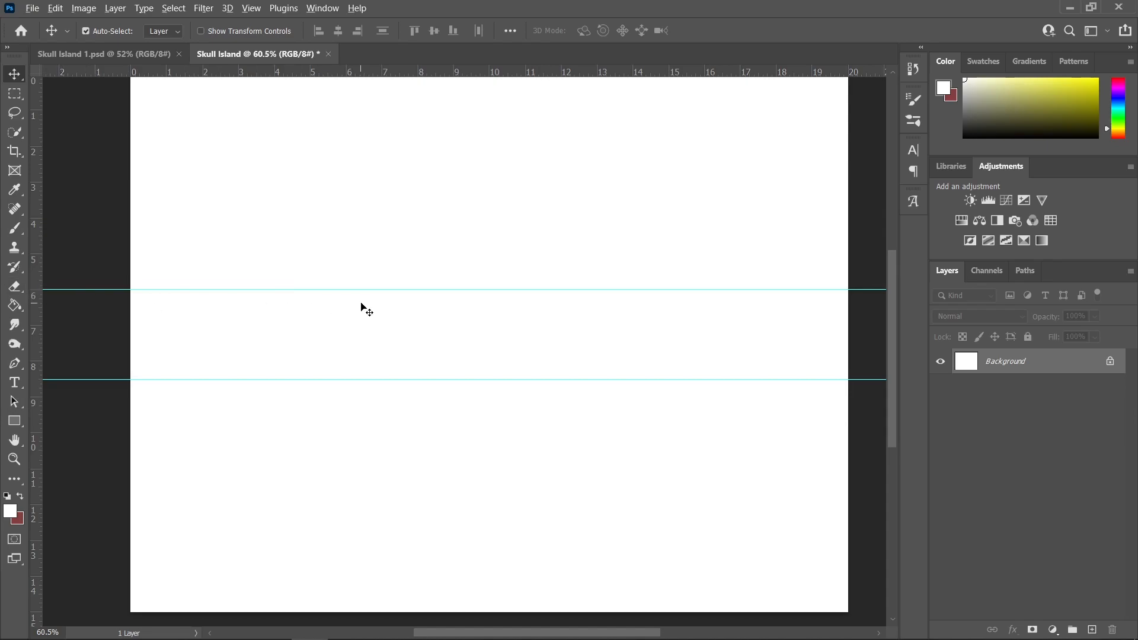
# - Place the sea photo pexels-splash-of-rain-7321.jpg from the Skull Island folder into the blank document at its default fitted size
pyautogui.scroll(-1, 362, 303)
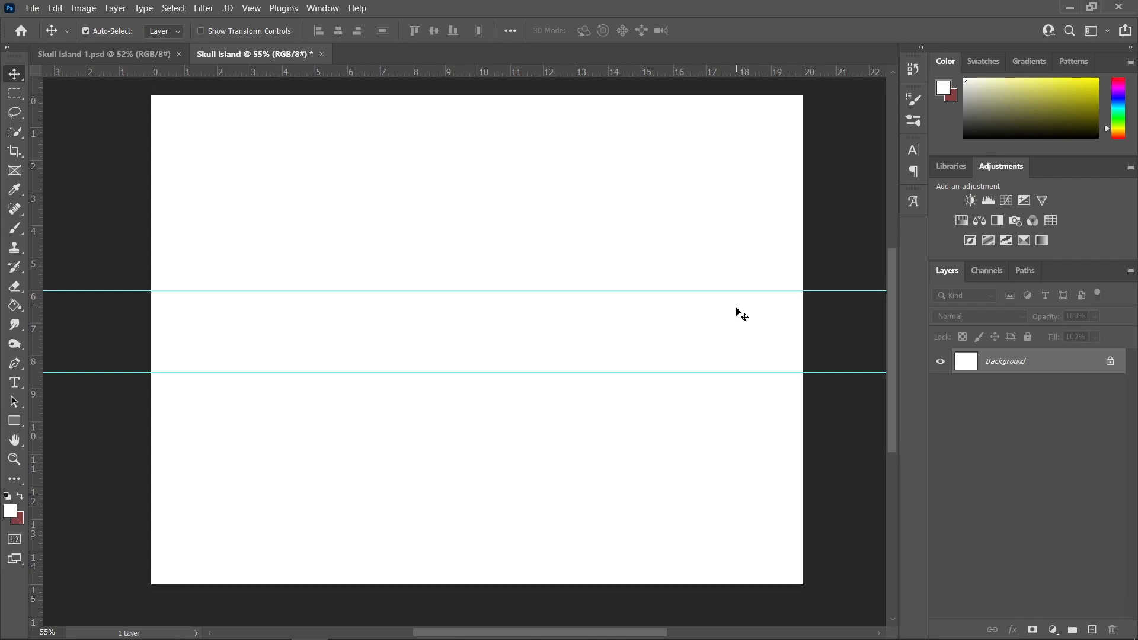
pyautogui.click(162, 625)
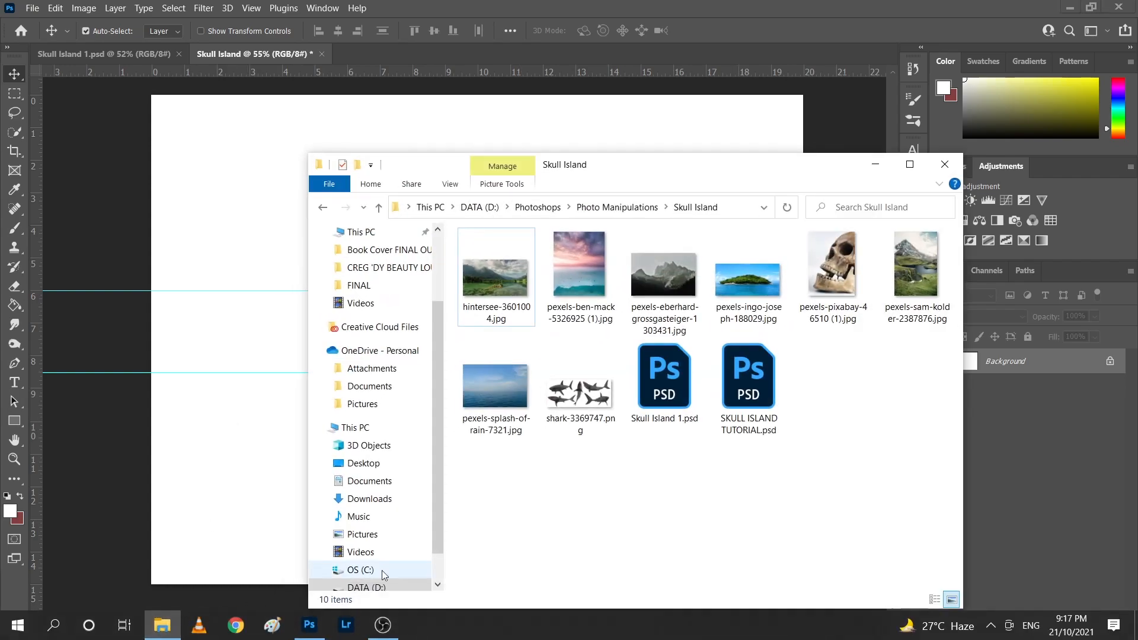
pyautogui.click(496, 395)
pyautogui.moveTo(495, 392); pyautogui.dragTo(219, 331)
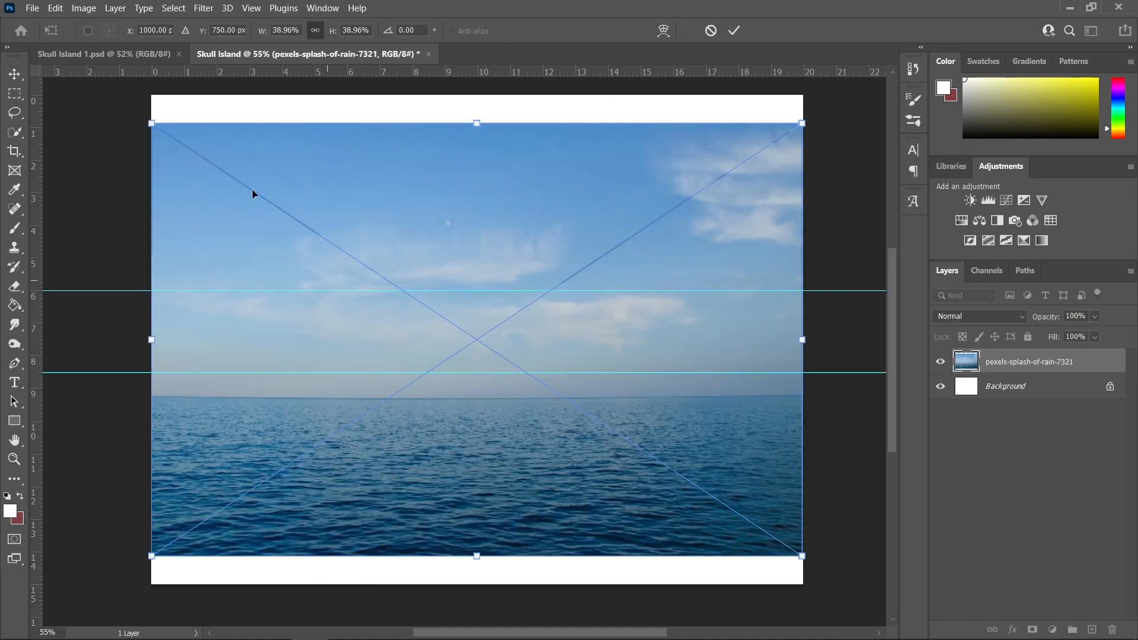
pyautogui.press('Return')
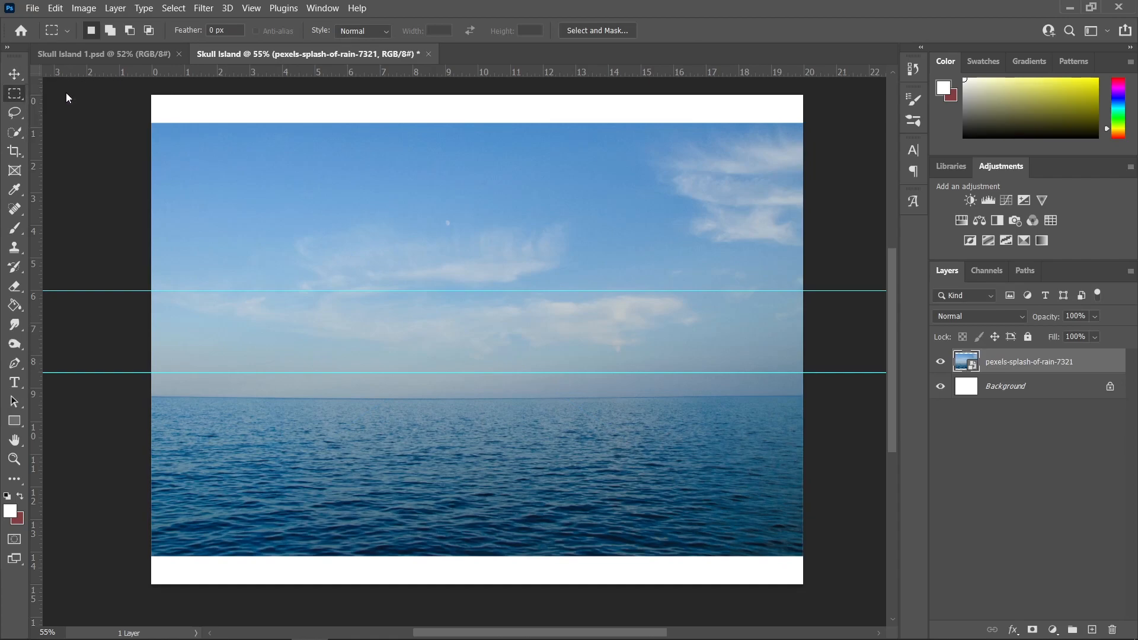
# - Copy the water area below the photo's horizon to a new layer and convert that layer to a smart object
pyautogui.moveTo(828, 576); pyautogui.dragTo(133, 396)
pyautogui.hotkey('ctrl', 'j')
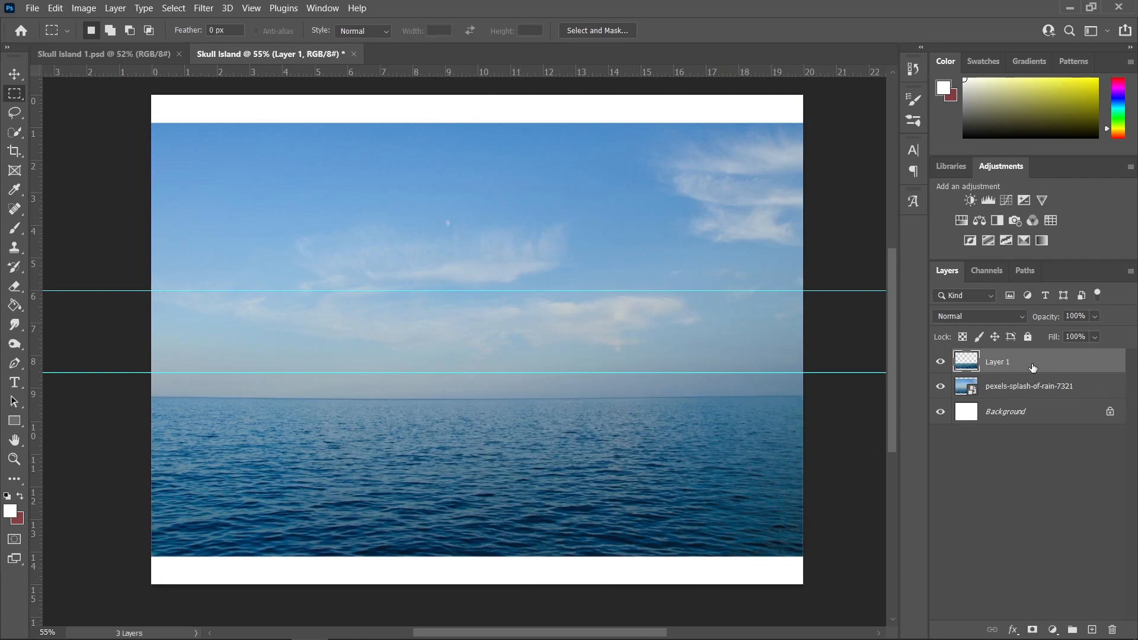
pyautogui.rightClick(1002, 365)
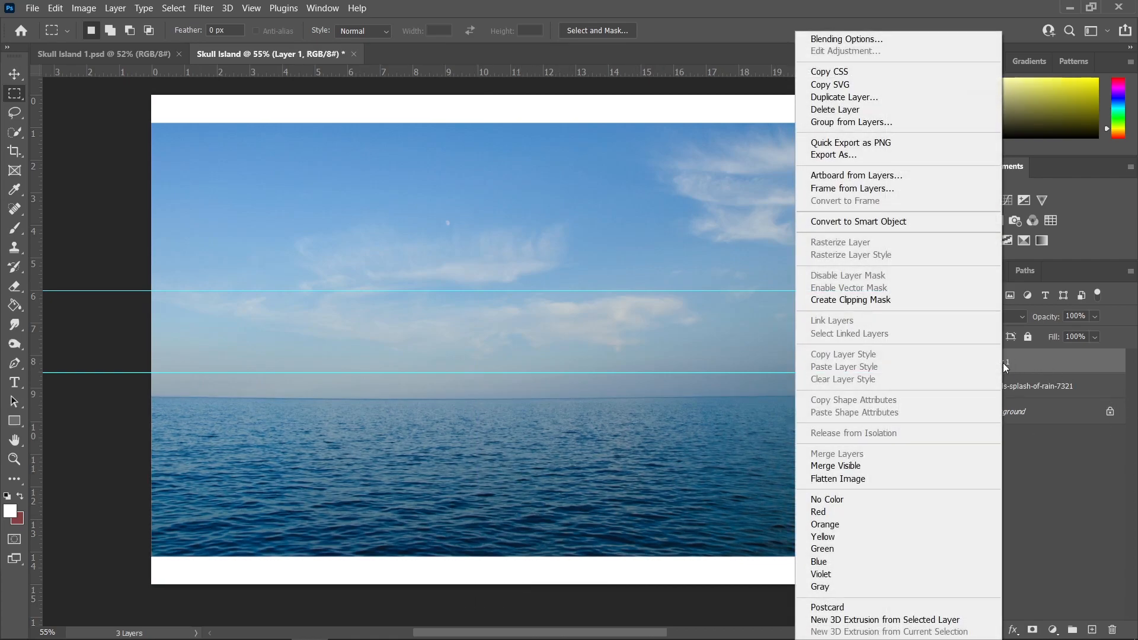
pyautogui.click(889, 226)
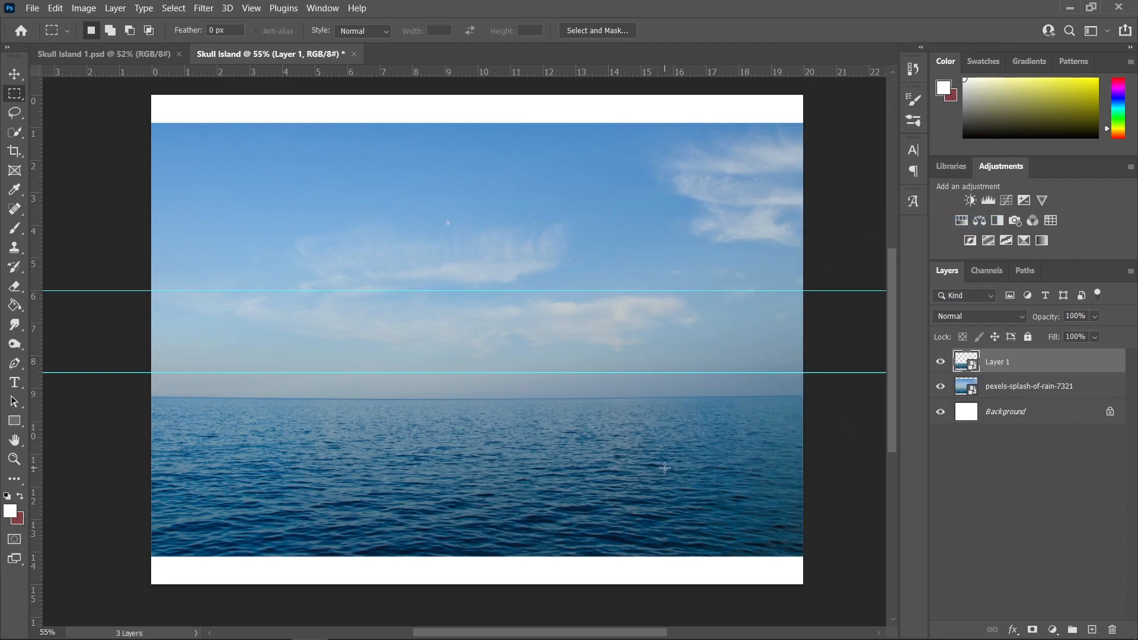
# - Delete the original sea photo layer and move the water strip up until its bottom edge sits on the lower guide
pyautogui.press('v')
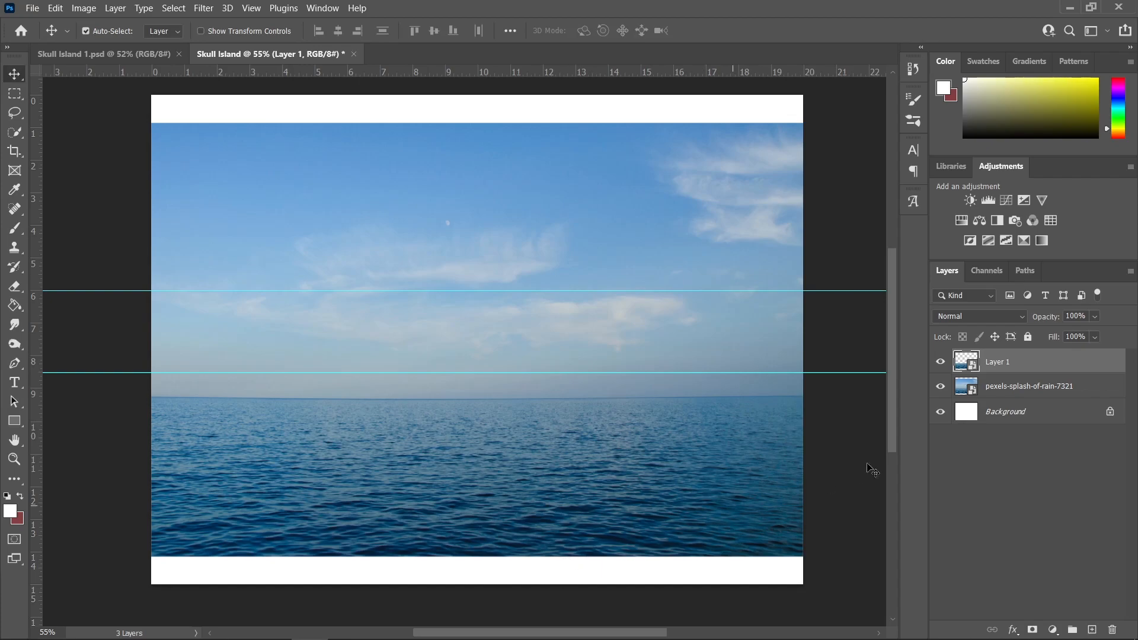
pyautogui.click(1045, 390)
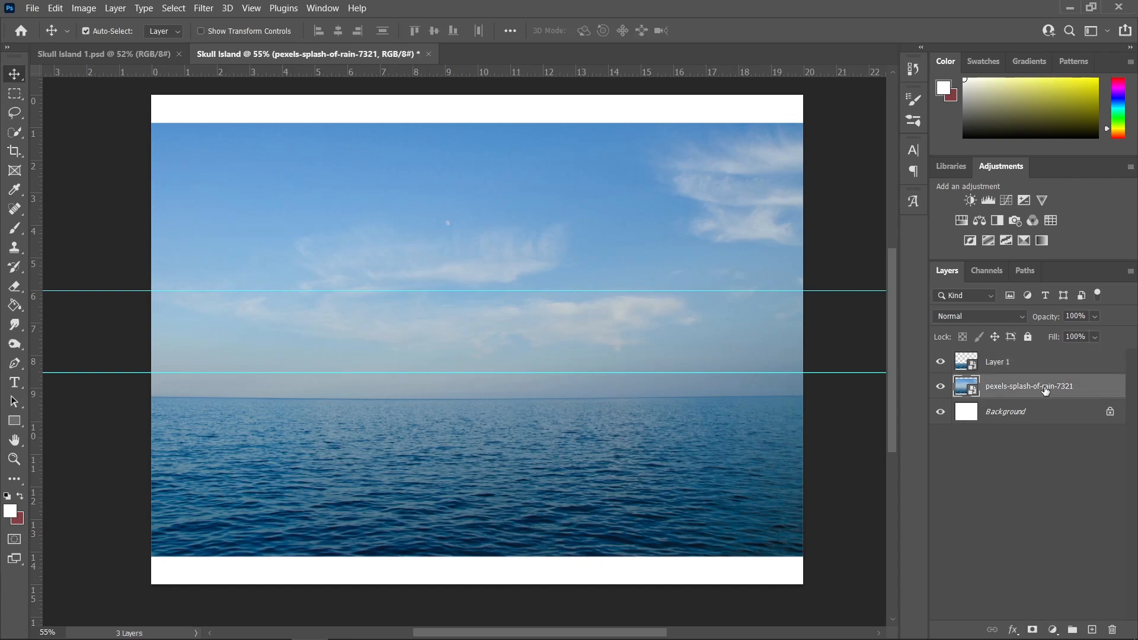
pyautogui.press('Delete')
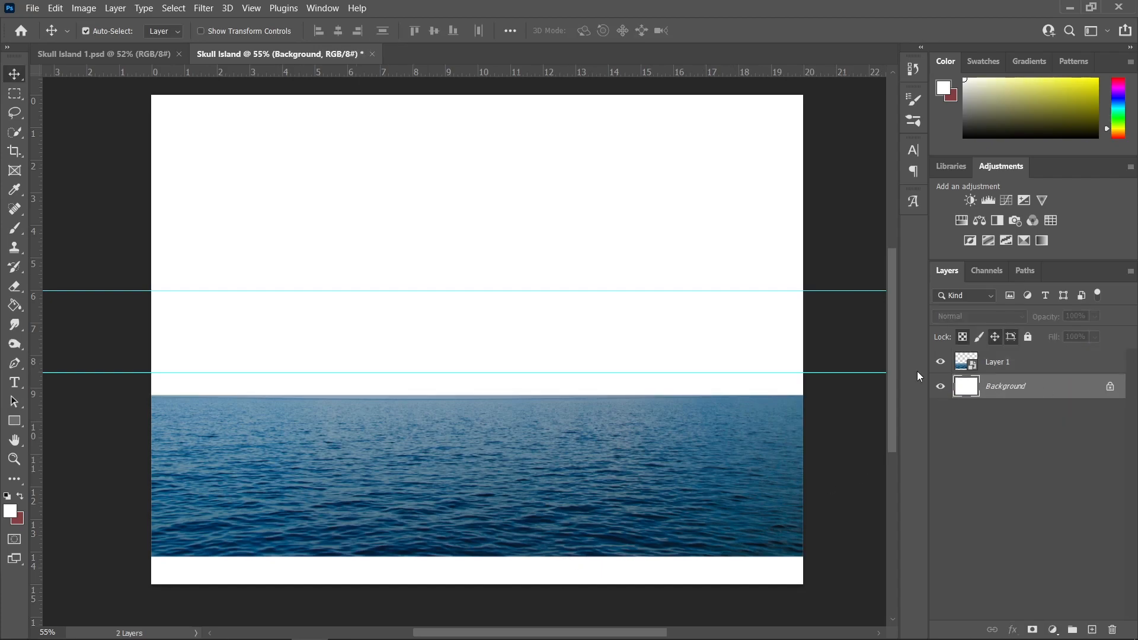
pyautogui.moveTo(557, 505); pyautogui.dragTo(542, 290)
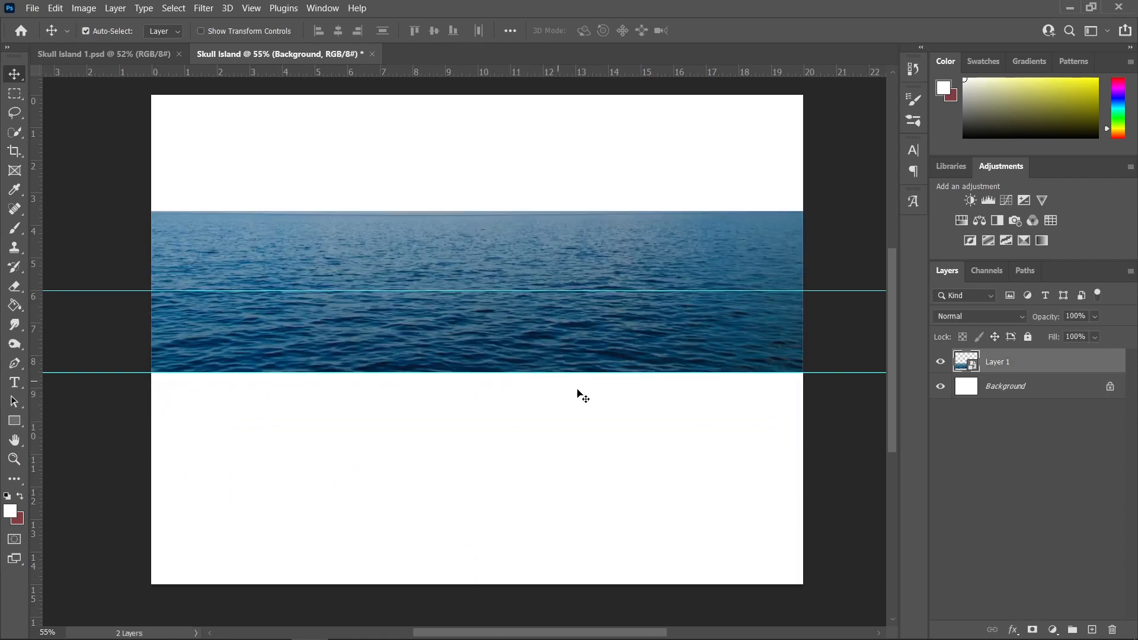
# - Apply a Perspective transform to the water strip, spreading its bottom corners symmetrically to about 710% width
pyautogui.hotkey('ctrl', 't')
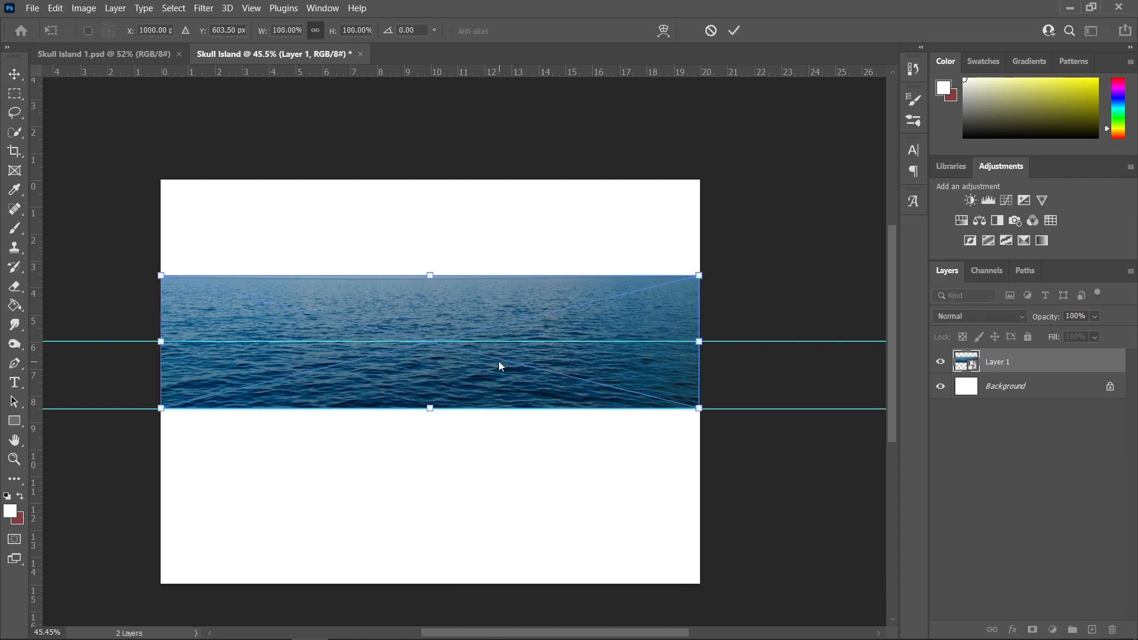
pyautogui.rightClick(499, 361)
pyautogui.click(530, 148)
pyautogui.scroll(-8, 567, 463)
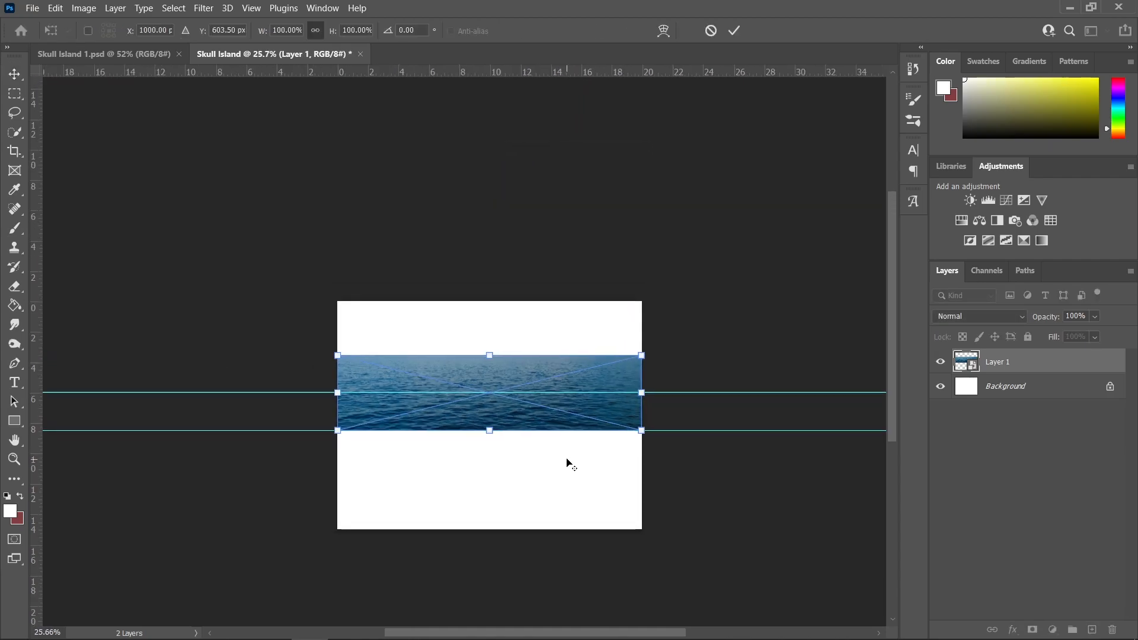
pyautogui.scroll(-2, 567, 463)
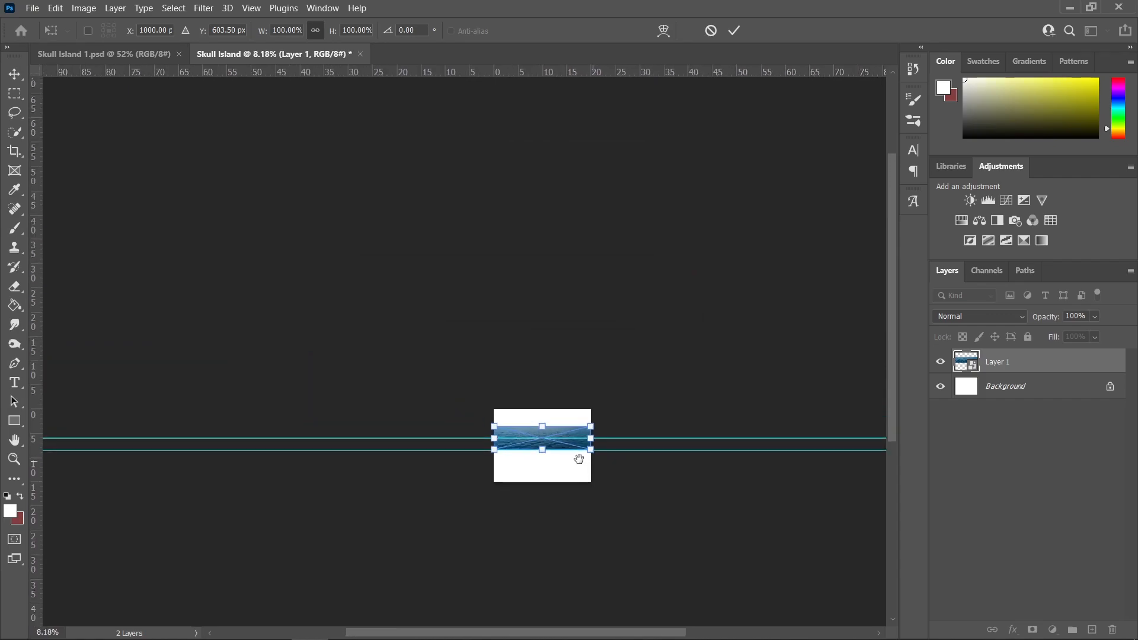
pyautogui.moveTo(559, 449); pyautogui.dragTo(854, 450)
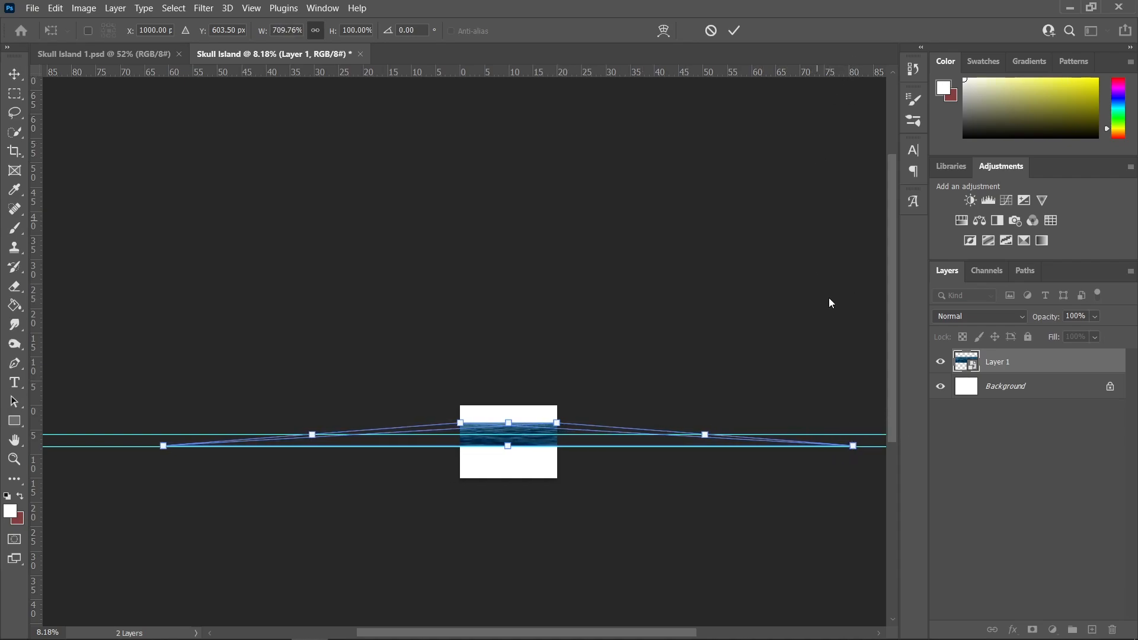
pyautogui.scroll(5, 501, 451)
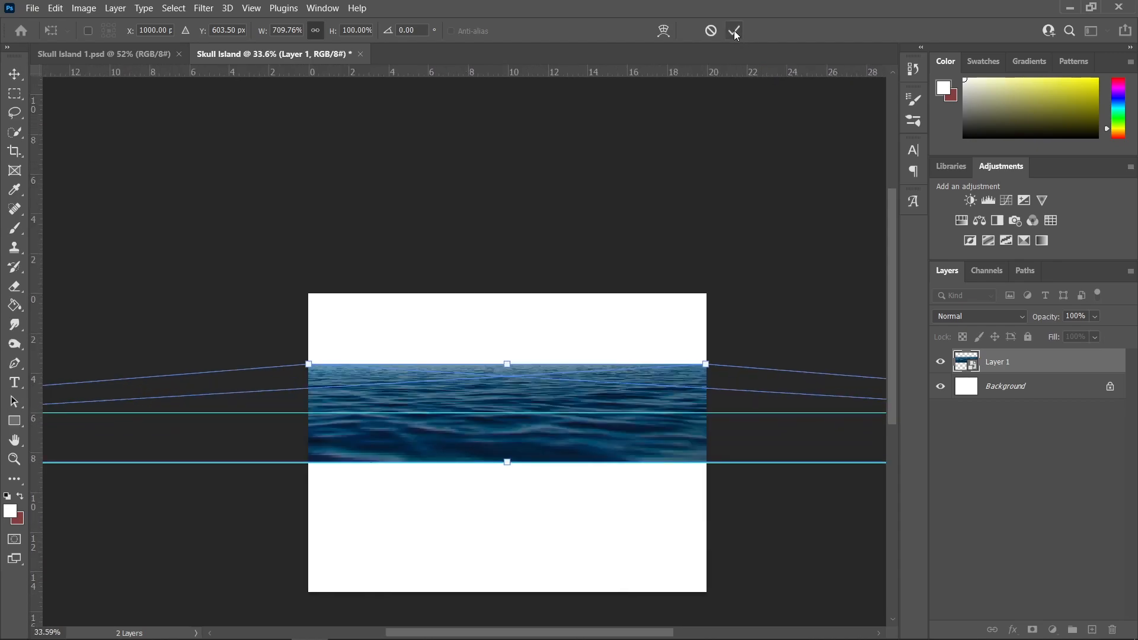
pyautogui.click(734, 30)
# - Squash the water strip to about 50.7% height so its top edge meets the upper guide
pyautogui.scroll(1, 594, 452)
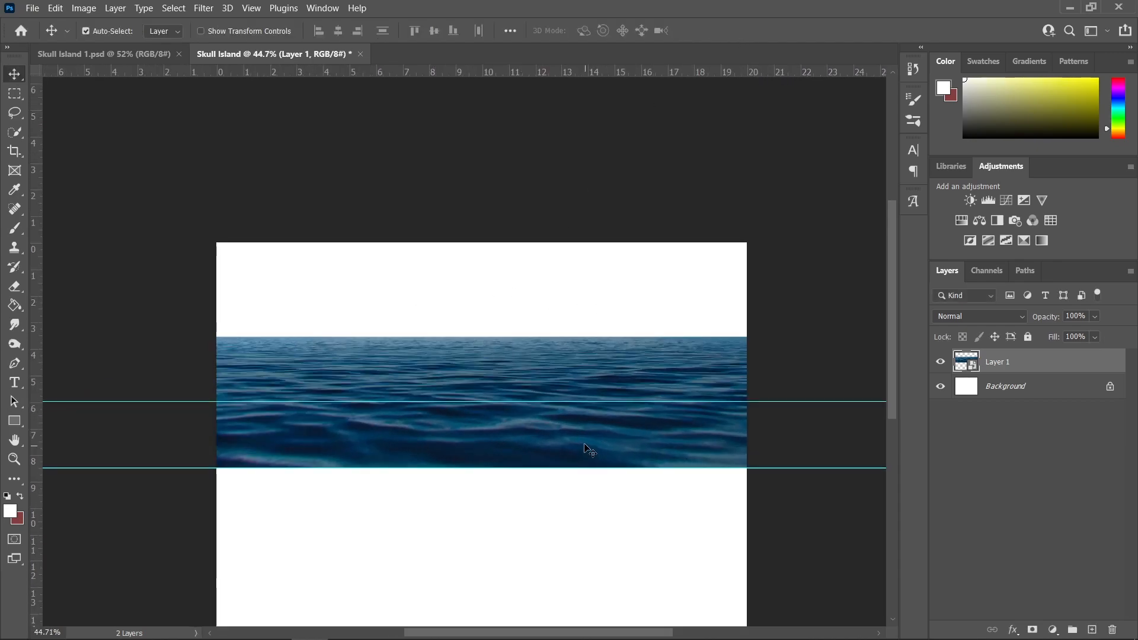
pyautogui.hotkey('ctrl', 't')
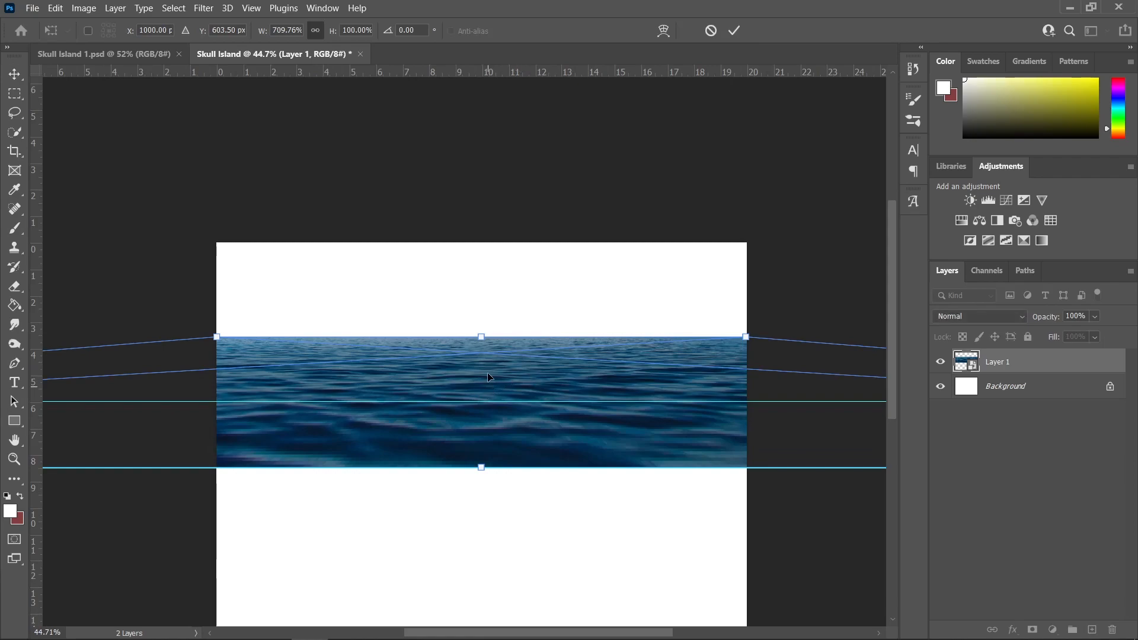
pyautogui.moveTo(483, 336); pyautogui.dragTo(481, 401)
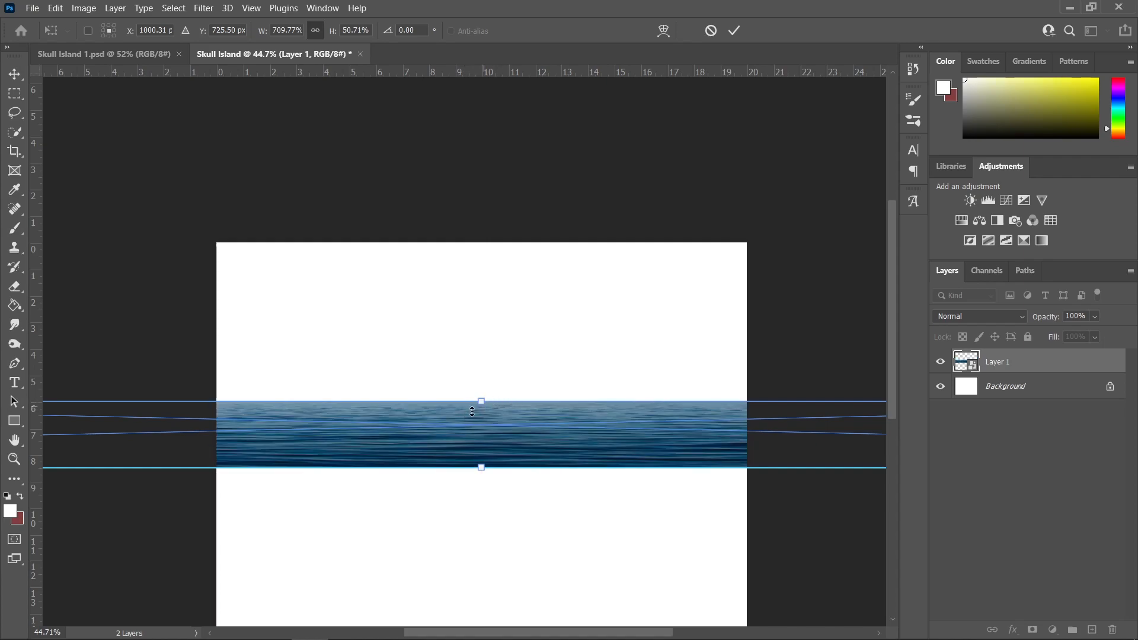
pyautogui.click(734, 31)
# - Add a Color Balance adjustment clipped to the water layer, with midtones Cyan/Red at -100 and Magenta/Green at +20
pyautogui.scroll(-1, 518, 424)
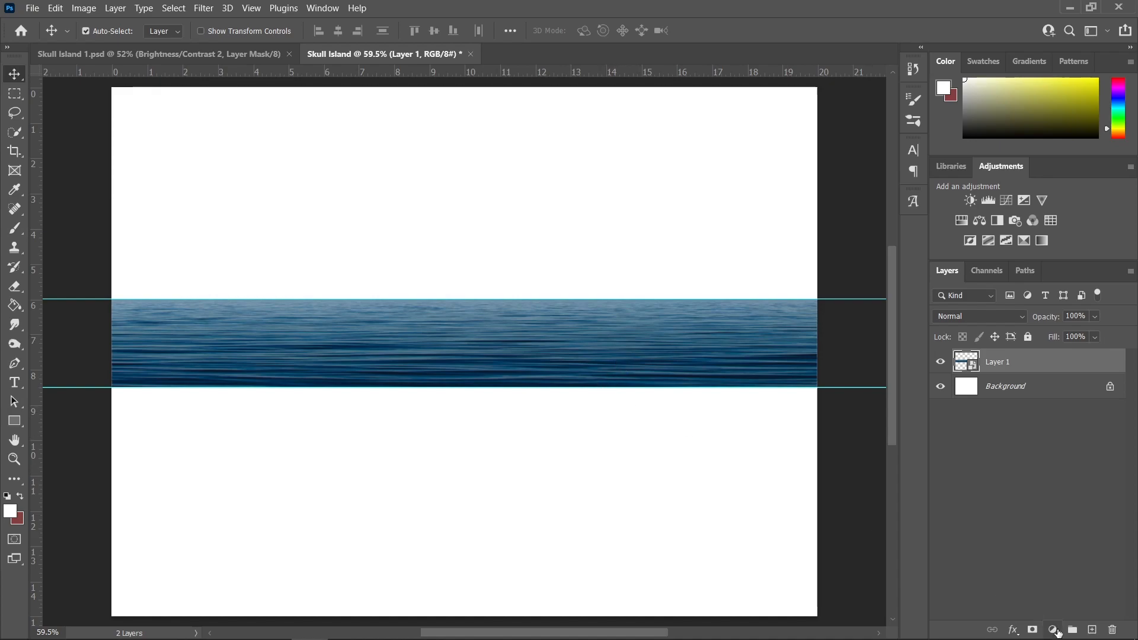
pyautogui.click(1053, 632)
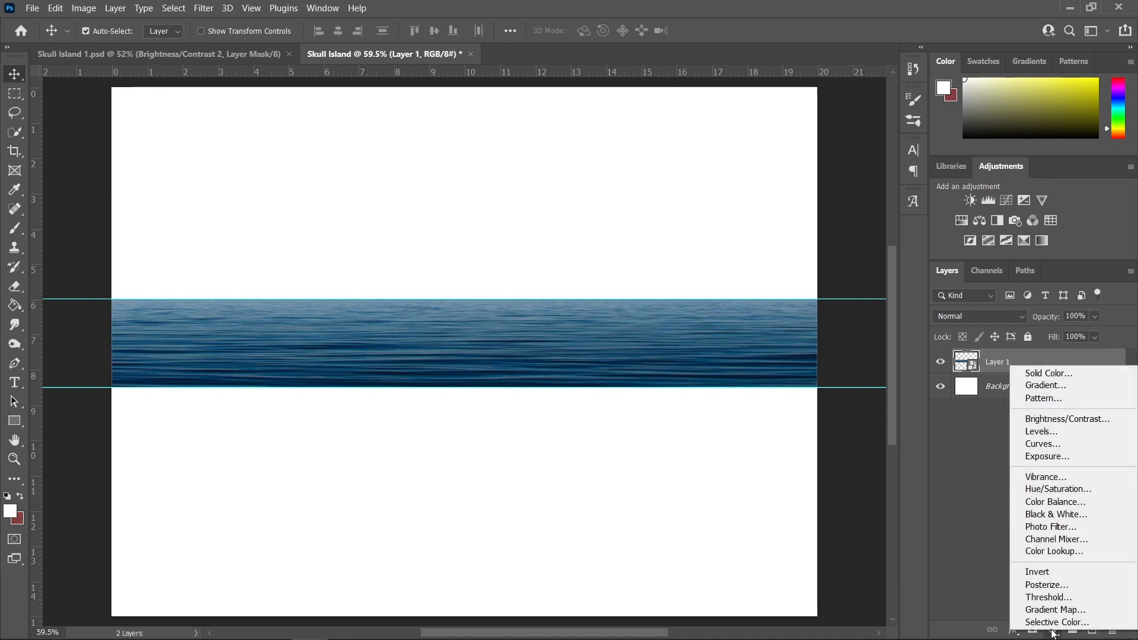
pyautogui.click(1058, 514)
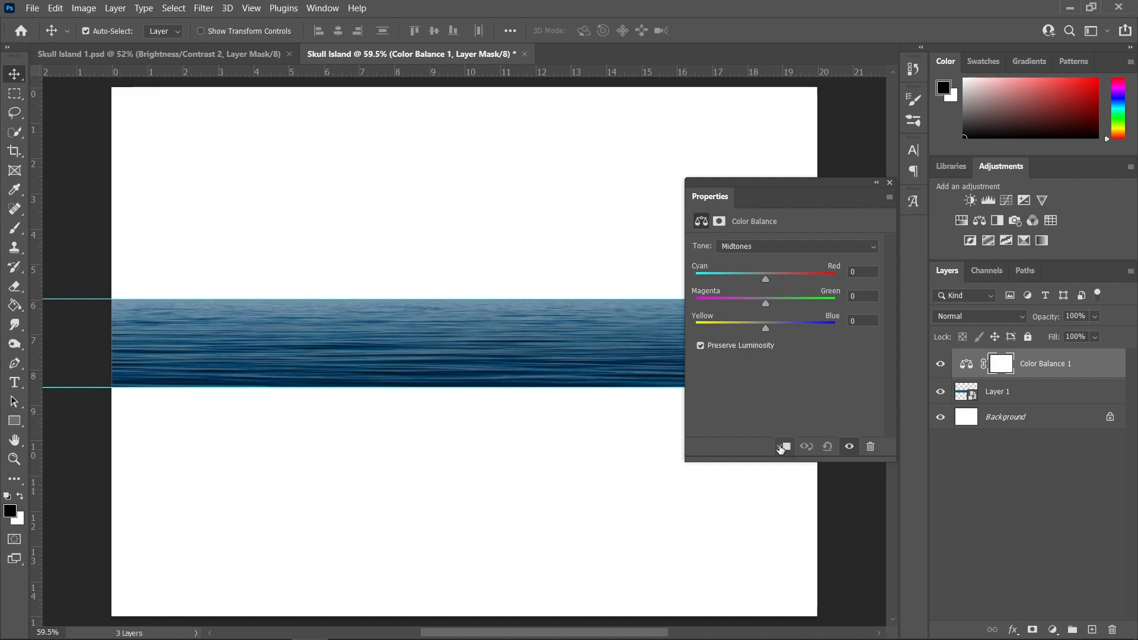
pyautogui.click(781, 448)
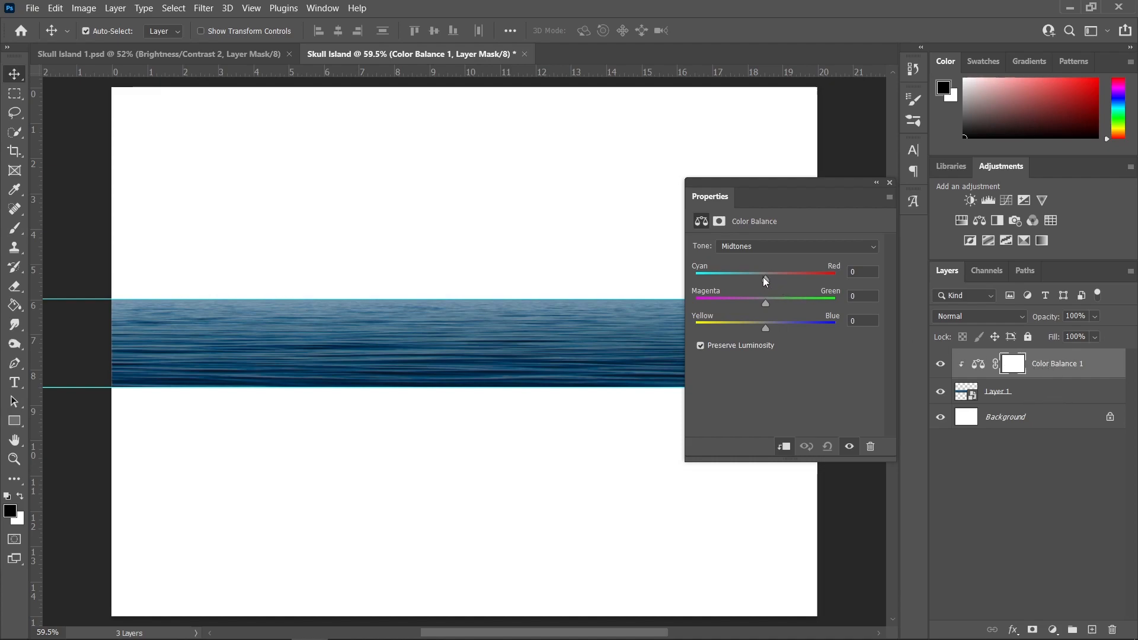
pyautogui.moveTo(762, 281); pyautogui.dragTo(670, 279)
pyautogui.moveTo(769, 304); pyautogui.dragTo(780, 309)
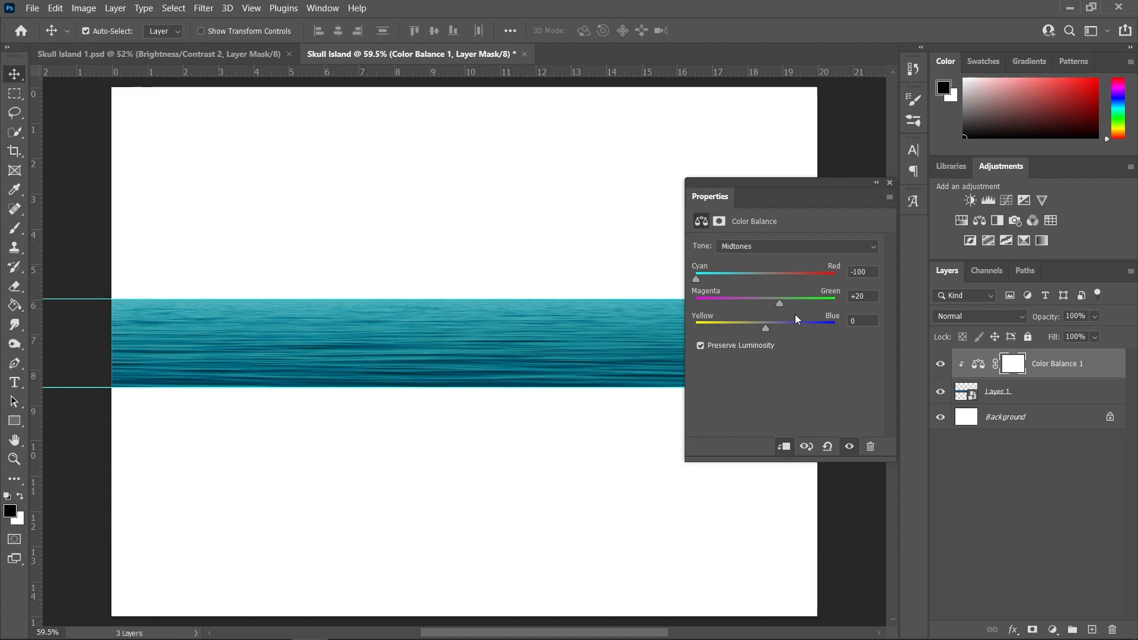
pyautogui.click(890, 183)
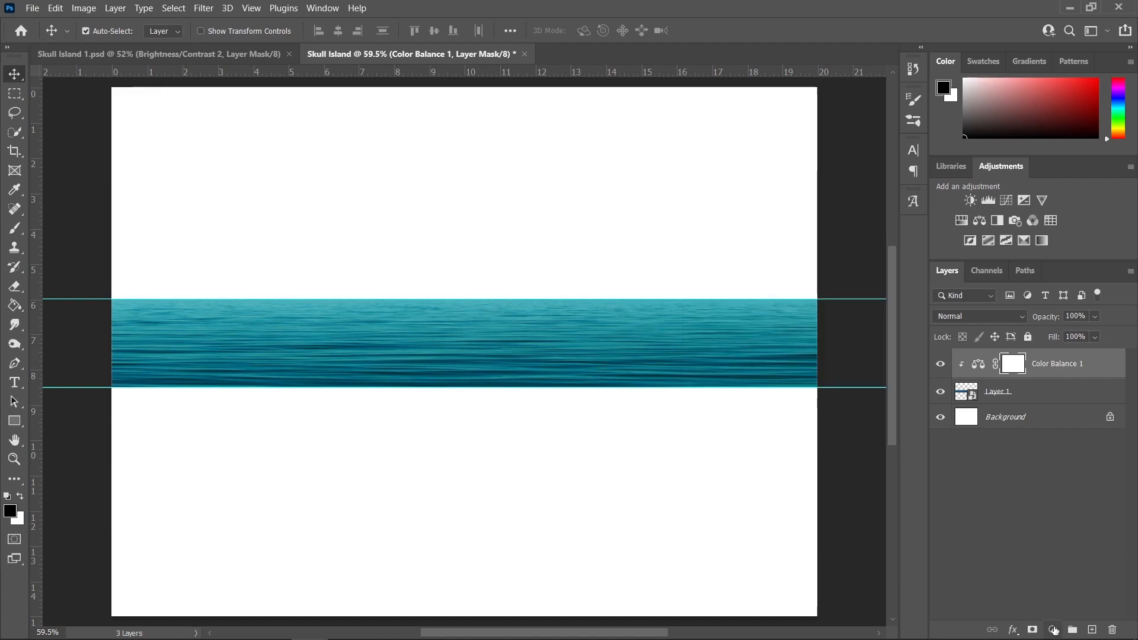
# - Add a Brightness/Contrast adjustment clipped to the water layer and set its brightness to -41
pyautogui.click(1052, 631)
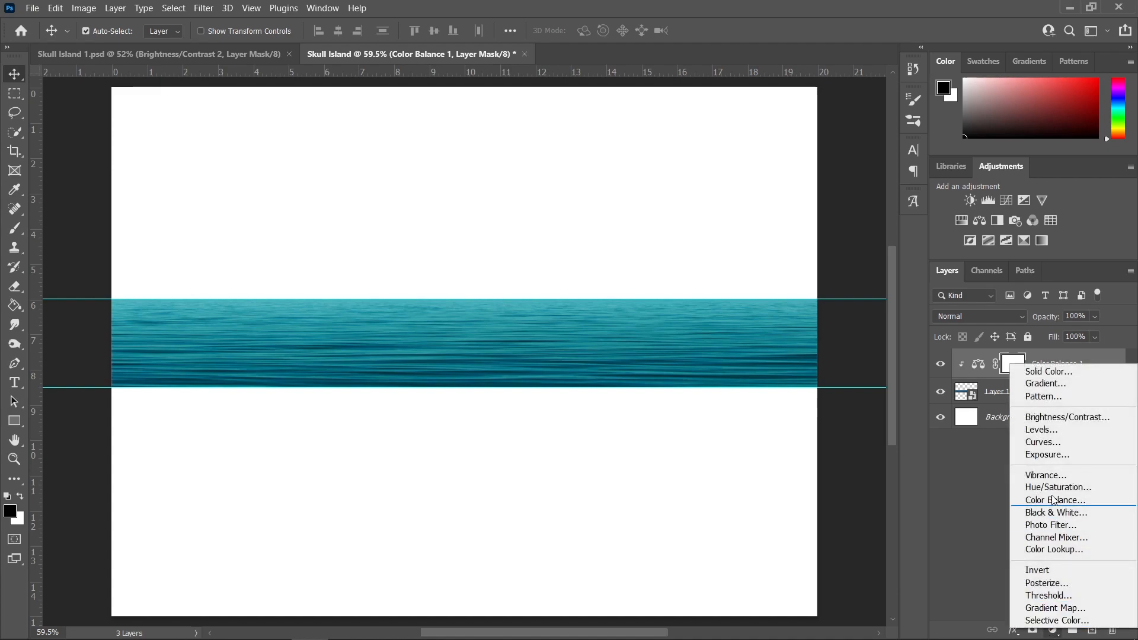
pyautogui.click(1070, 418)
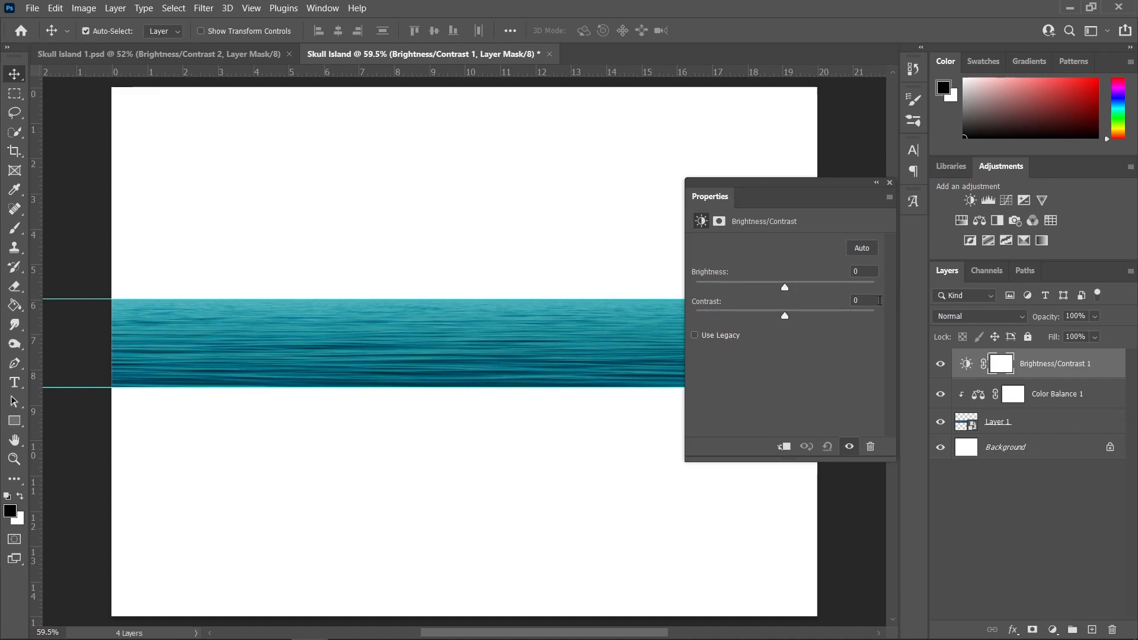
pyautogui.click(783, 445)
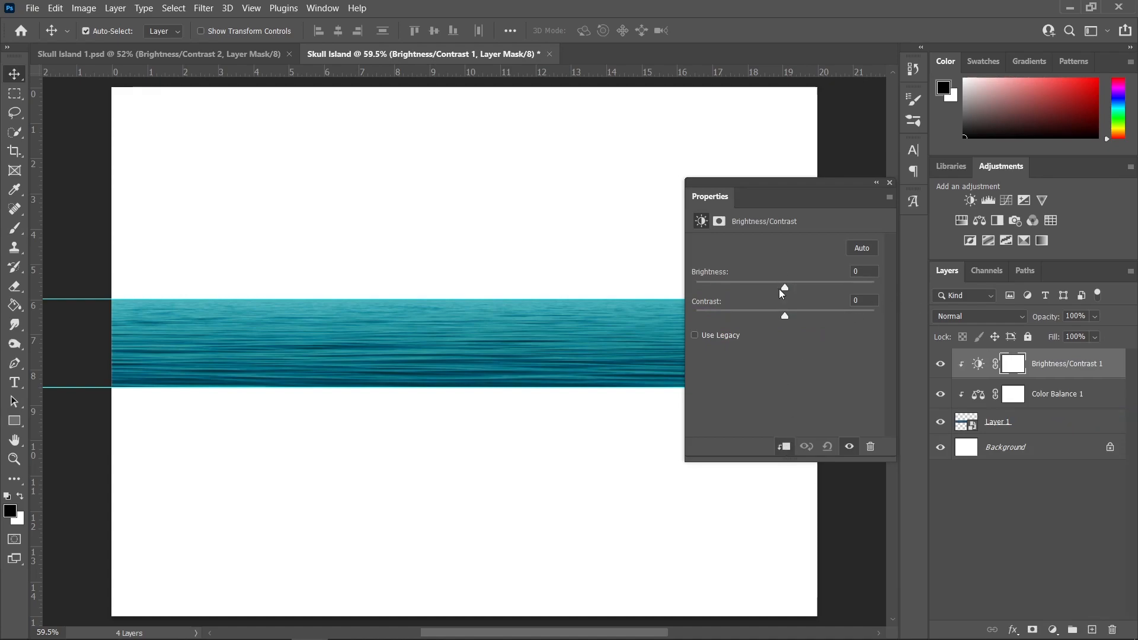
pyautogui.moveTo(785, 289); pyautogui.dragTo(762, 290)
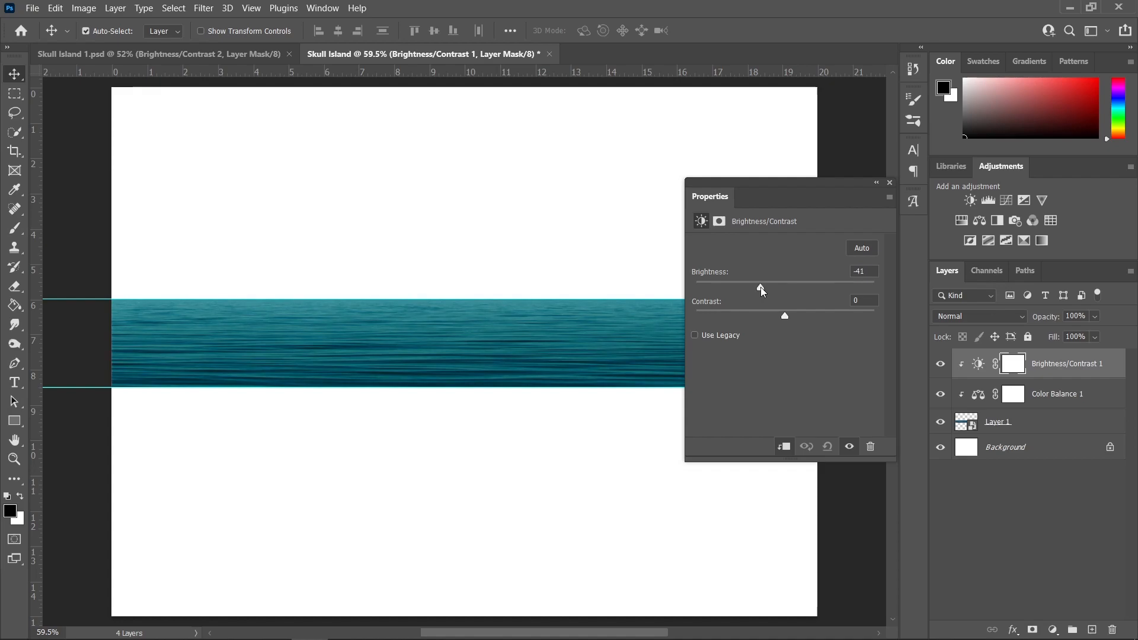
pyautogui.click(887, 188)
# - Add a second Brightness/Contrast adjustment clipped to the water layer and set its brightness to 80
pyautogui.scroll(1, 563, 373)
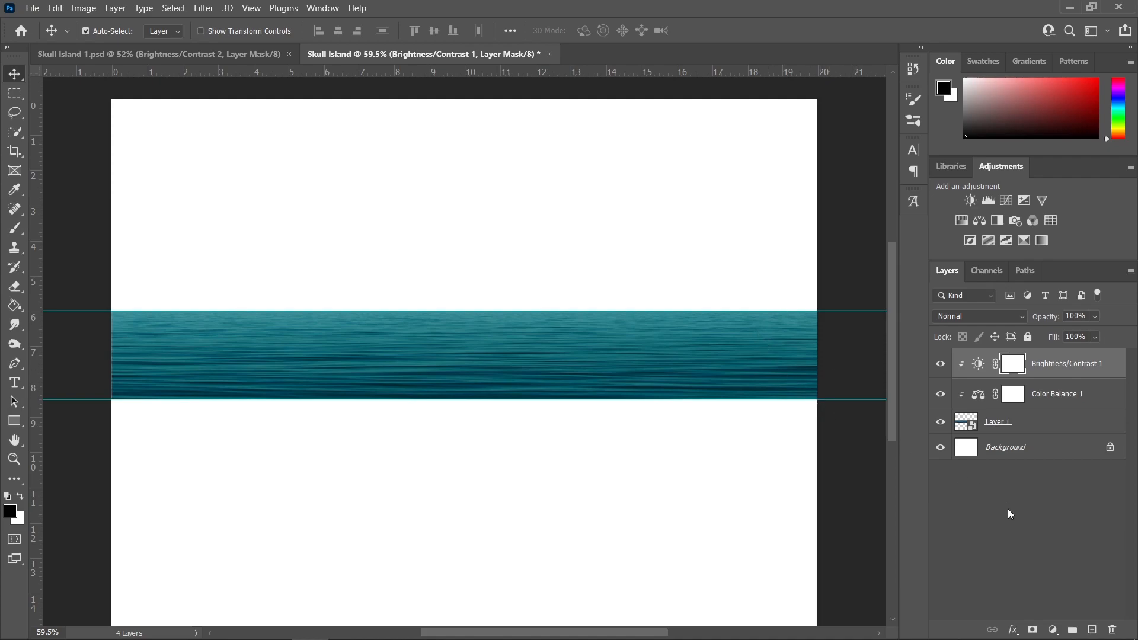
pyautogui.click(1052, 629)
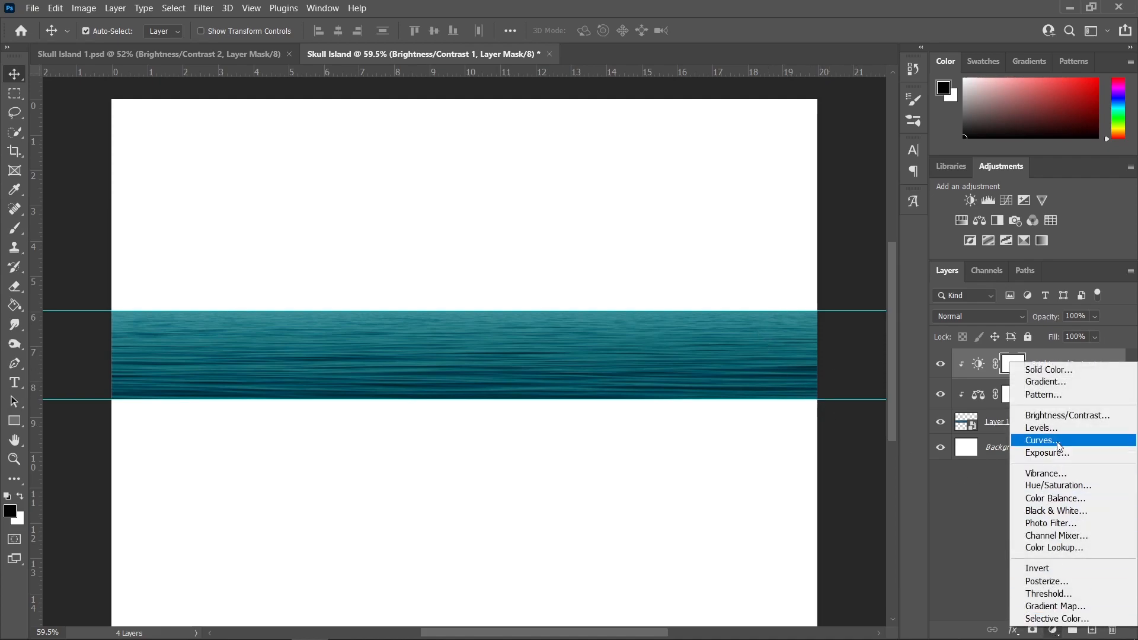
pyautogui.click(1061, 415)
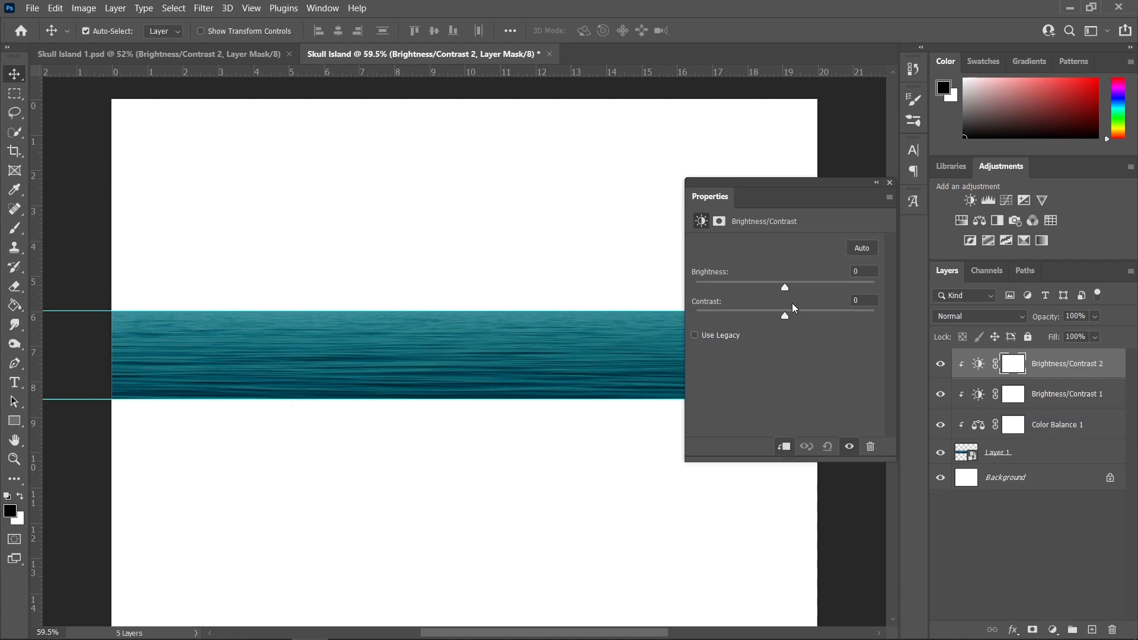
pyautogui.moveTo(786, 290); pyautogui.dragTo(834, 298)
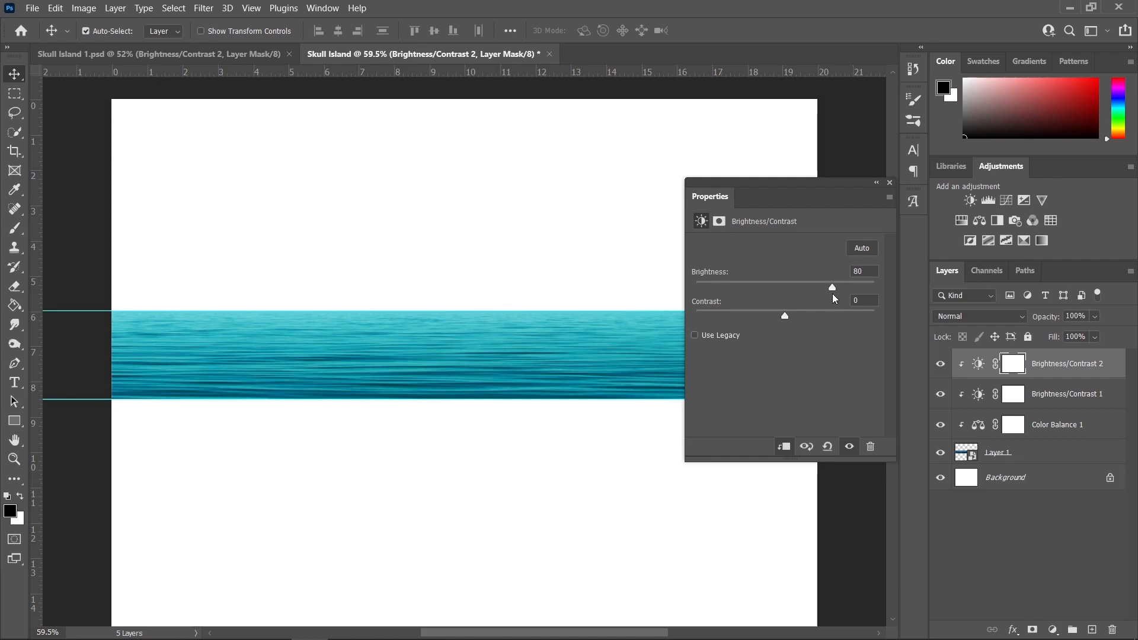
pyautogui.click(889, 183)
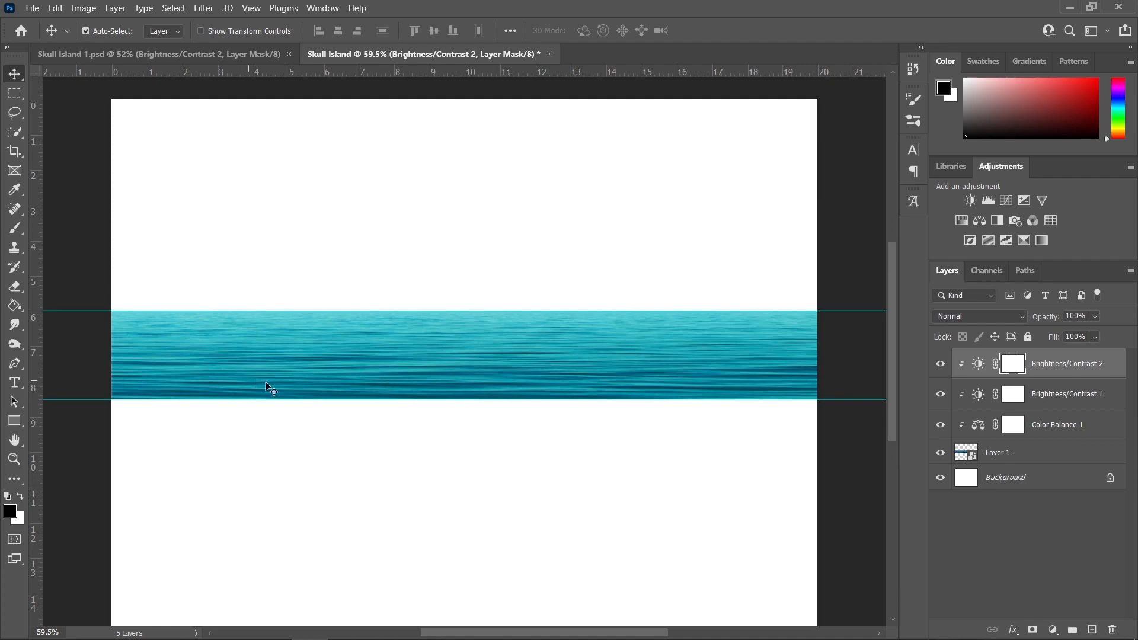
# - In the second Brightness/Contrast layer's Blend If, split the Underlying Layer black slider and move its right half to about 172
pyautogui.doubleClick(1118, 368)
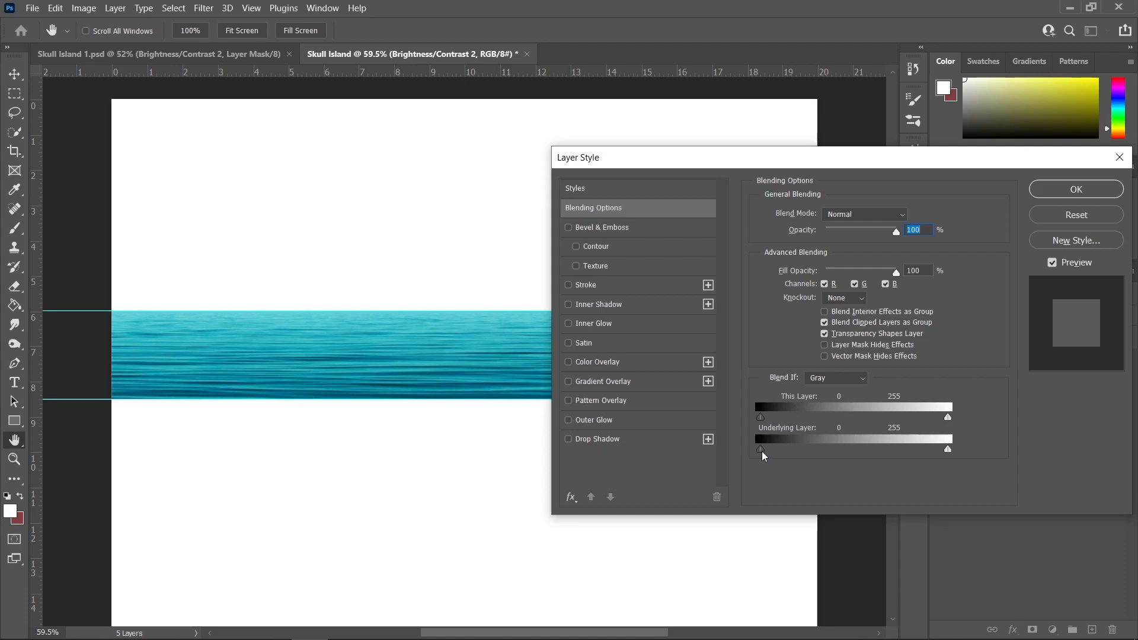
pyautogui.moveTo(769, 455); pyautogui.dragTo(837, 455)
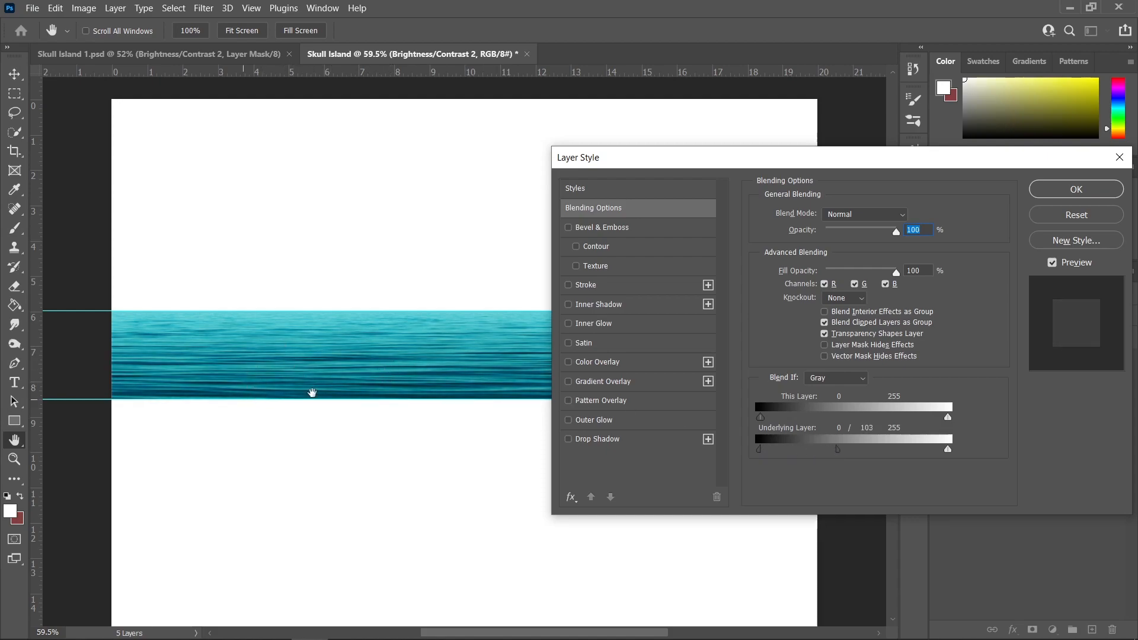
pyautogui.moveTo(735, 166); pyautogui.dragTo(772, 166)
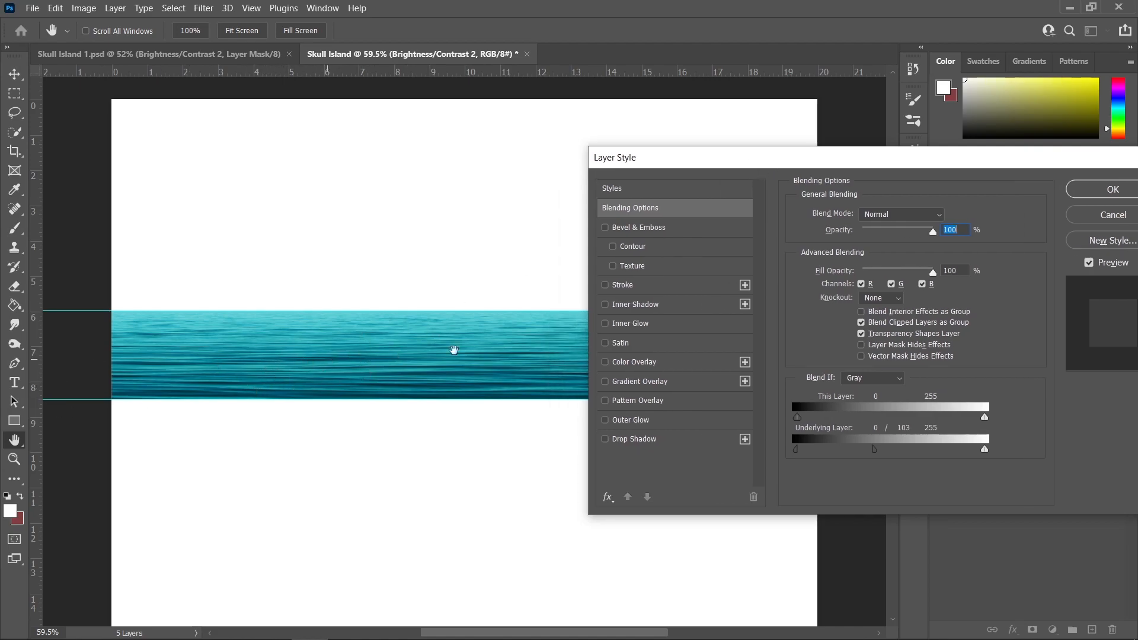
pyautogui.moveTo(875, 451); pyautogui.dragTo(917, 450)
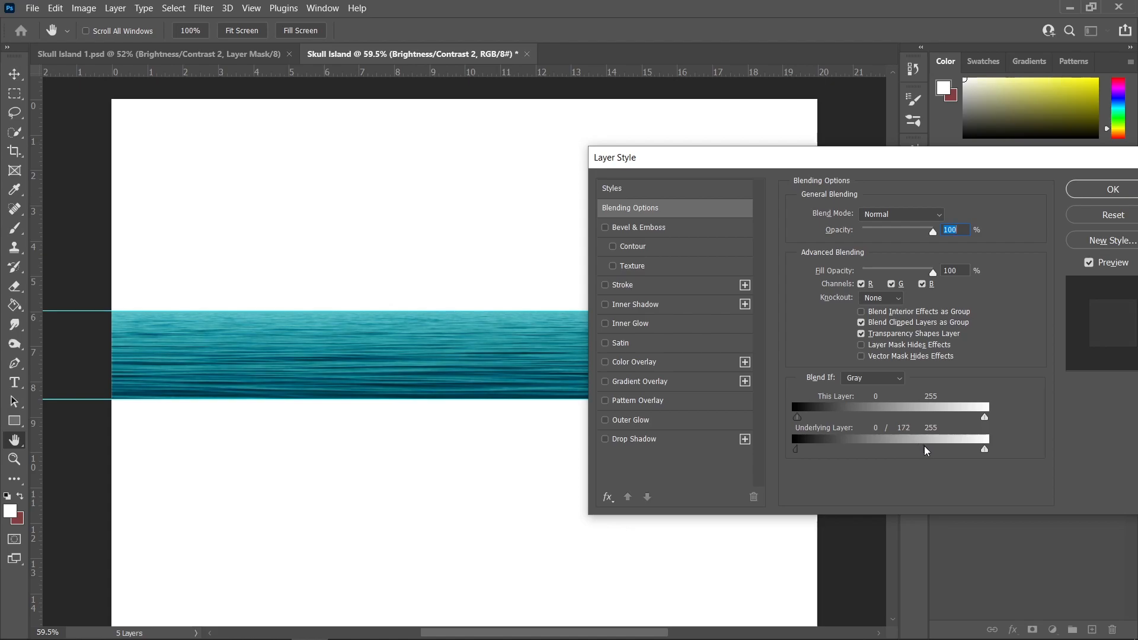
pyautogui.moveTo(930, 450); pyautogui.dragTo(927, 450)
pyautogui.click(1097, 195)
# - Group the water layer with its three clipped adjustments and name the group Sea
pyautogui.scroll(-1, 675, 457)
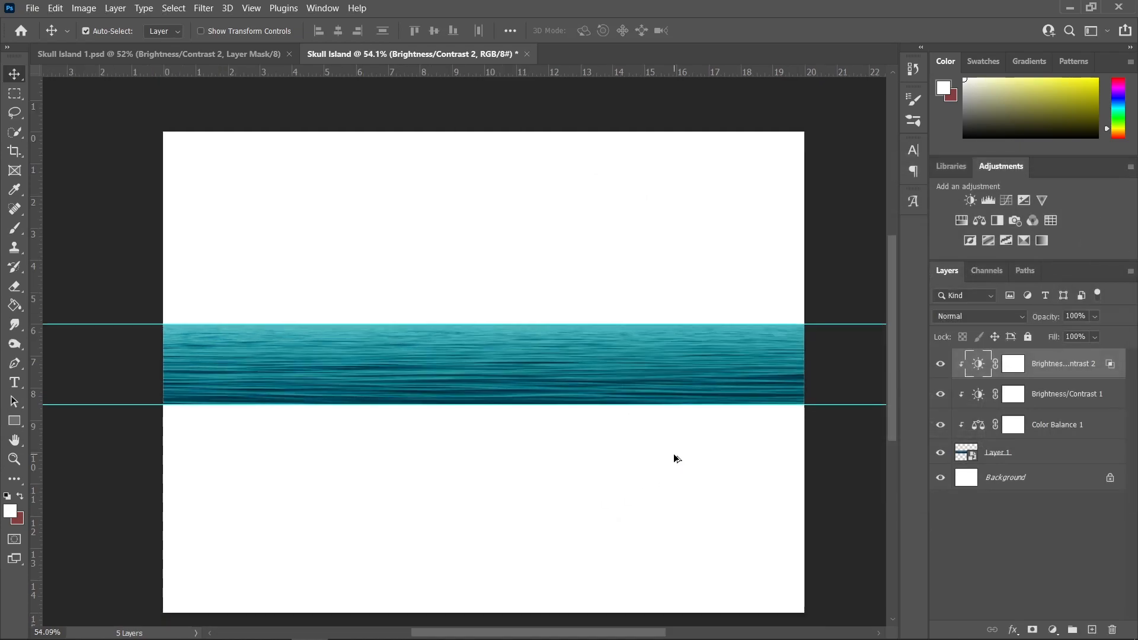
pyautogui.scroll(-1, 675, 456)
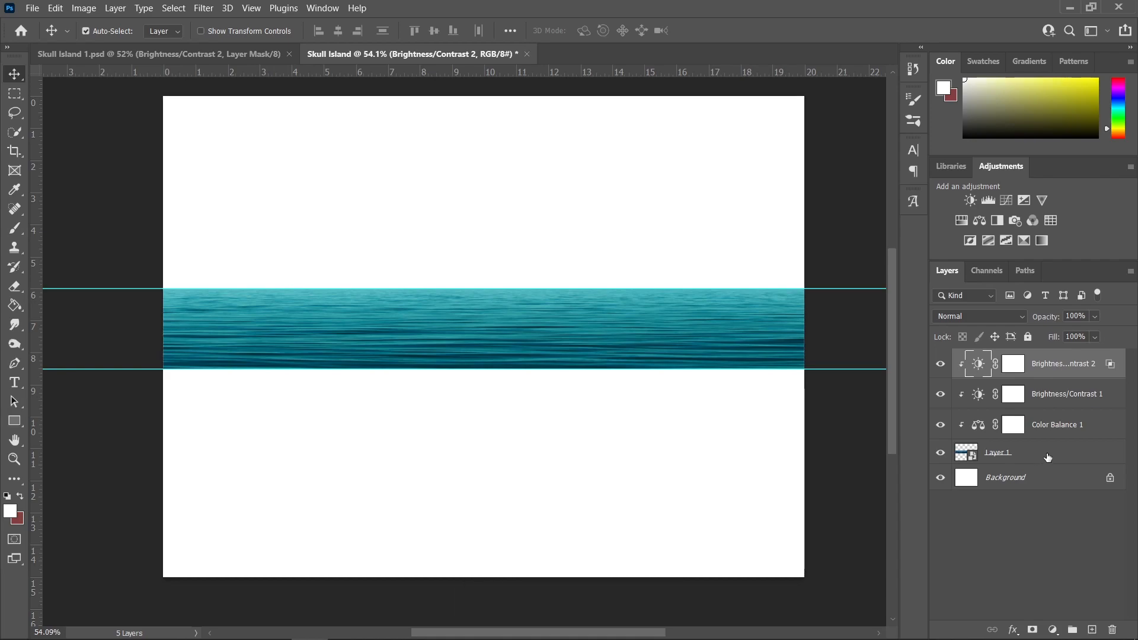
pyautogui.keyDown('shift'); pyautogui.click(1047, 457); pyautogui.keyUp('shift')
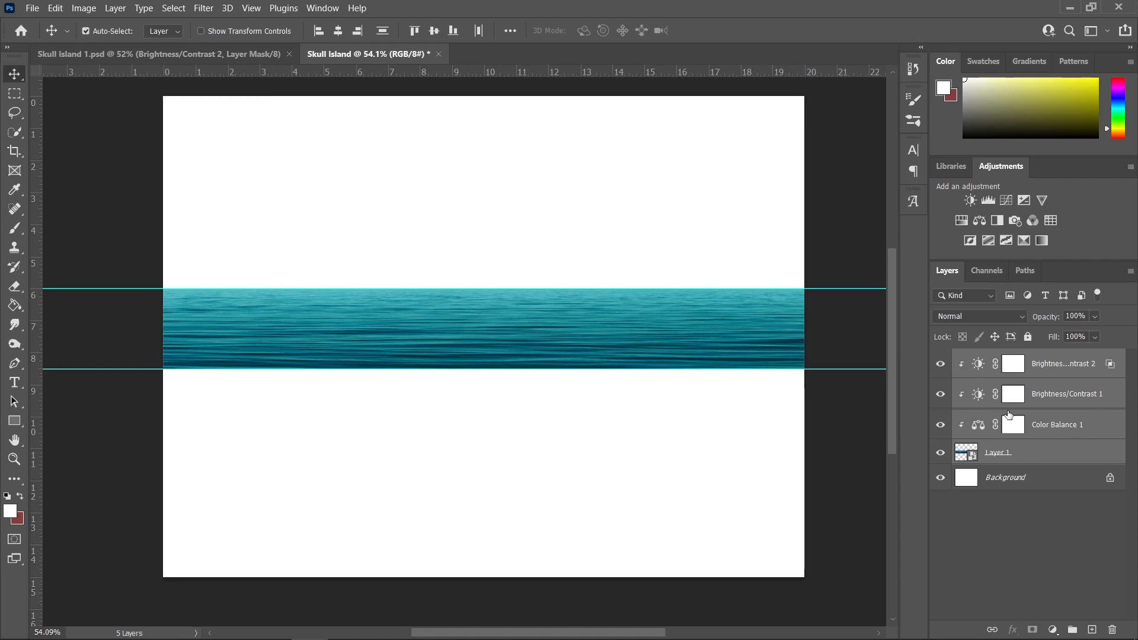
pyautogui.hotkey('ctrl', 'g')
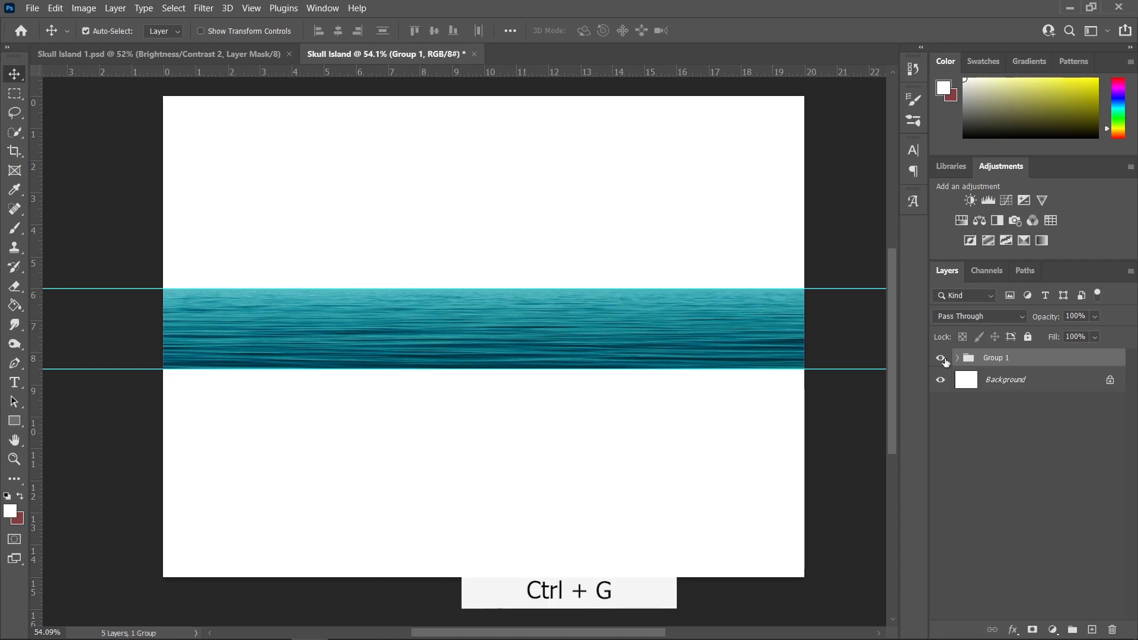
pyautogui.doubleClick(994, 358)
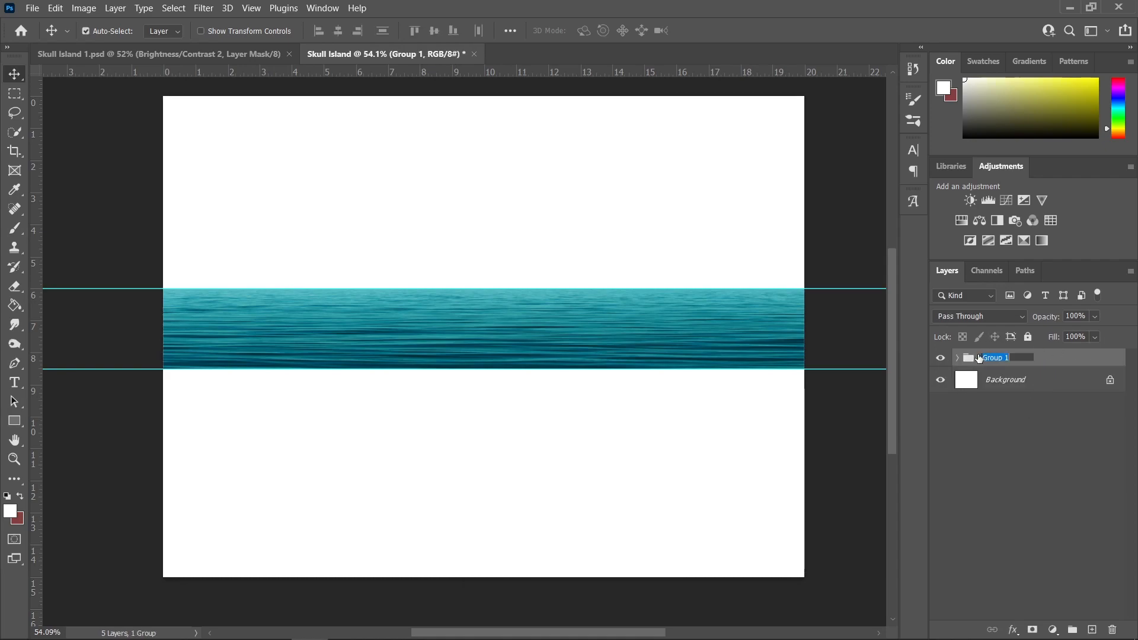
pyautogui.write('Sea')
pyautogui.press('Return')
# - Add a Solid Color fill layer in #084152 directly above the Background
pyautogui.click(1008, 380)
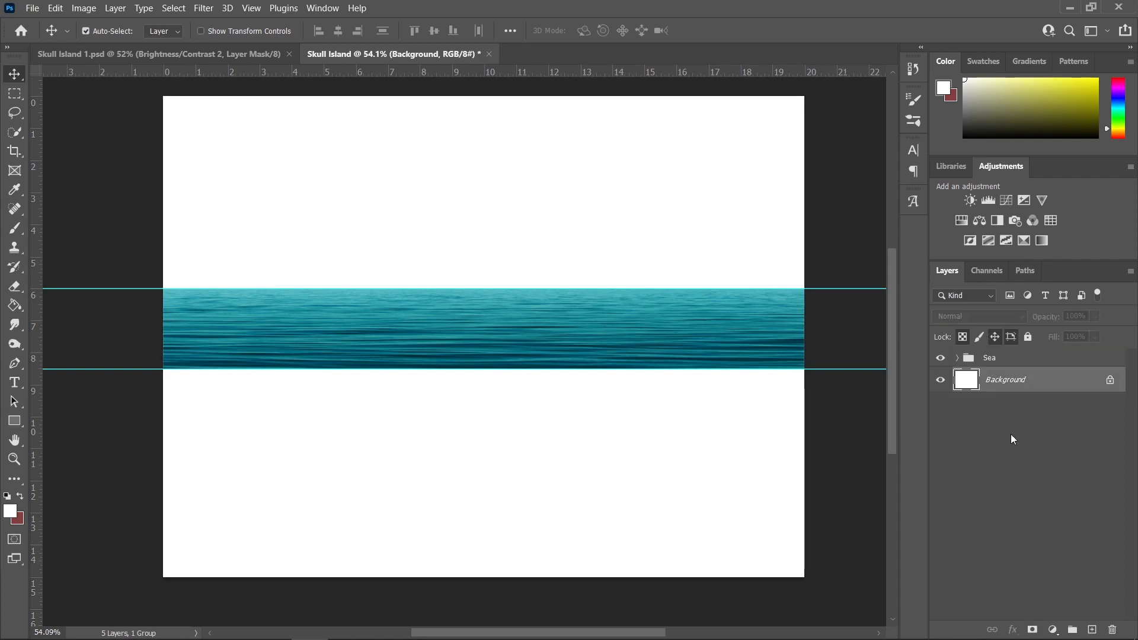
pyautogui.click(1053, 629)
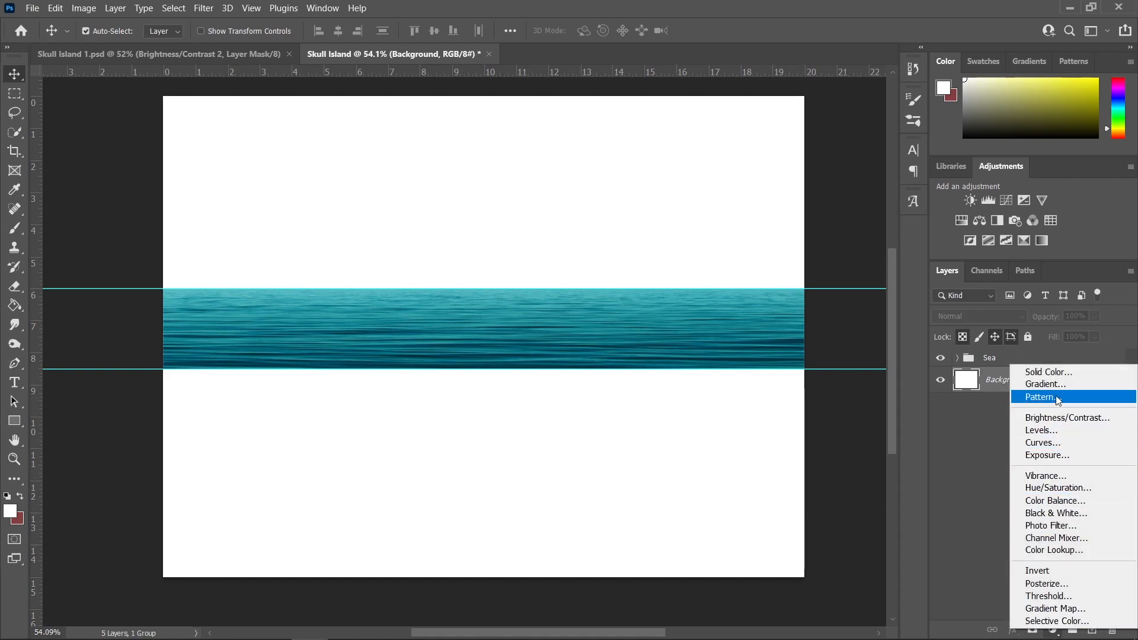
pyautogui.click(1060, 373)
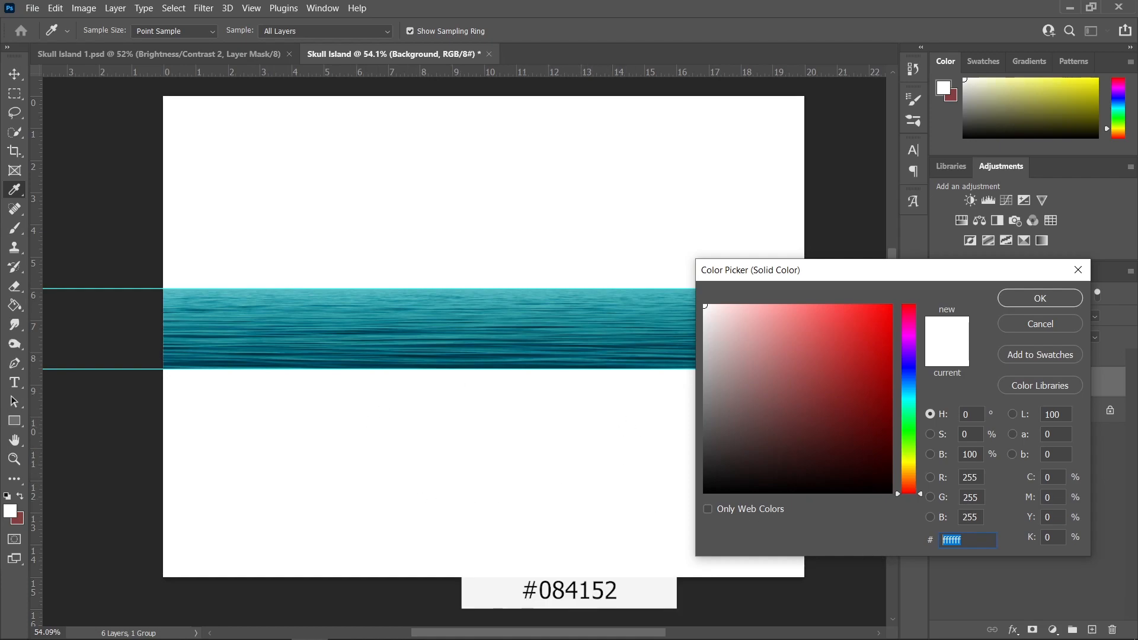
pyautogui.write('084152')
pyautogui.click(1045, 297)
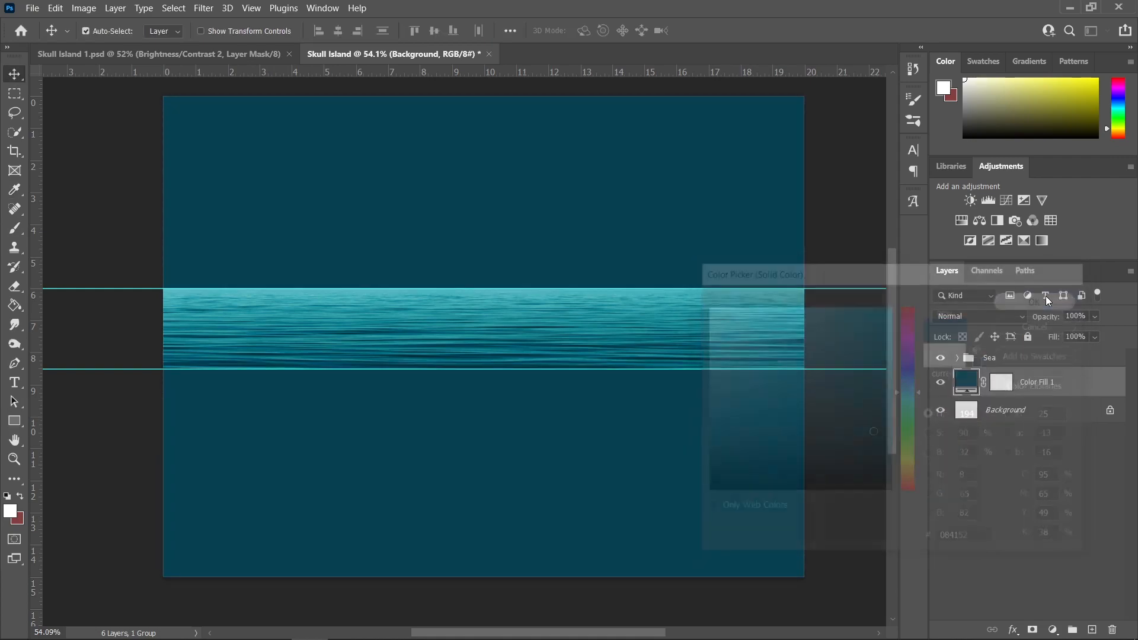
# - Convert the colour fill to a smart object and squash it from its top edge to 53.8% height, ending behind the water strip
pyautogui.rightClick(1077, 395)
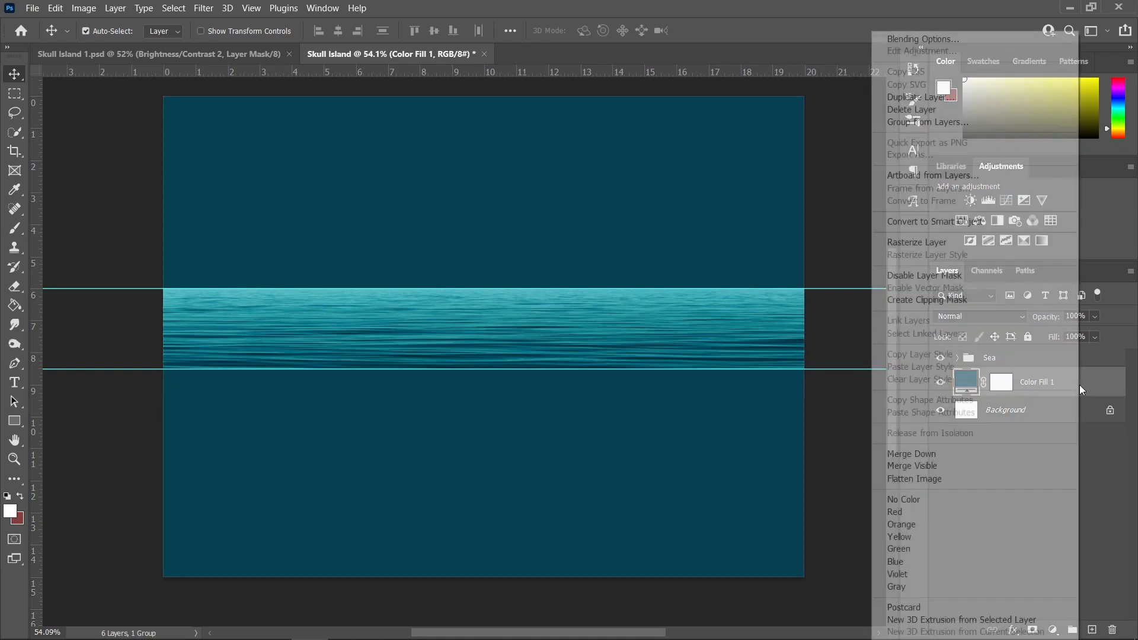
pyautogui.click(924, 220)
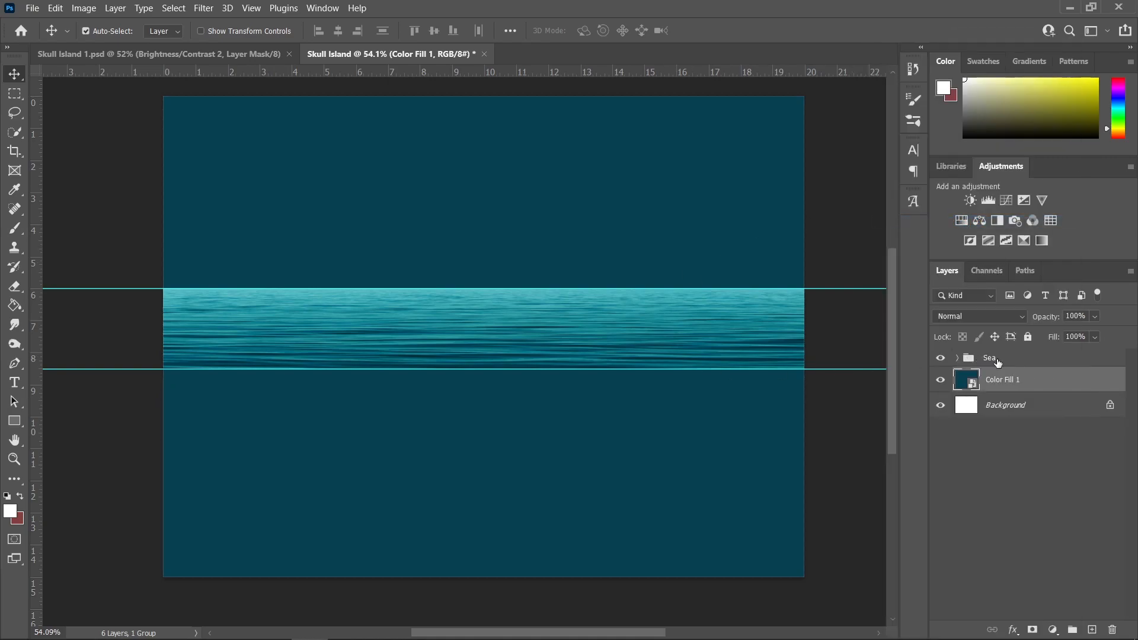
pyautogui.hotkey('ctrl', 't')
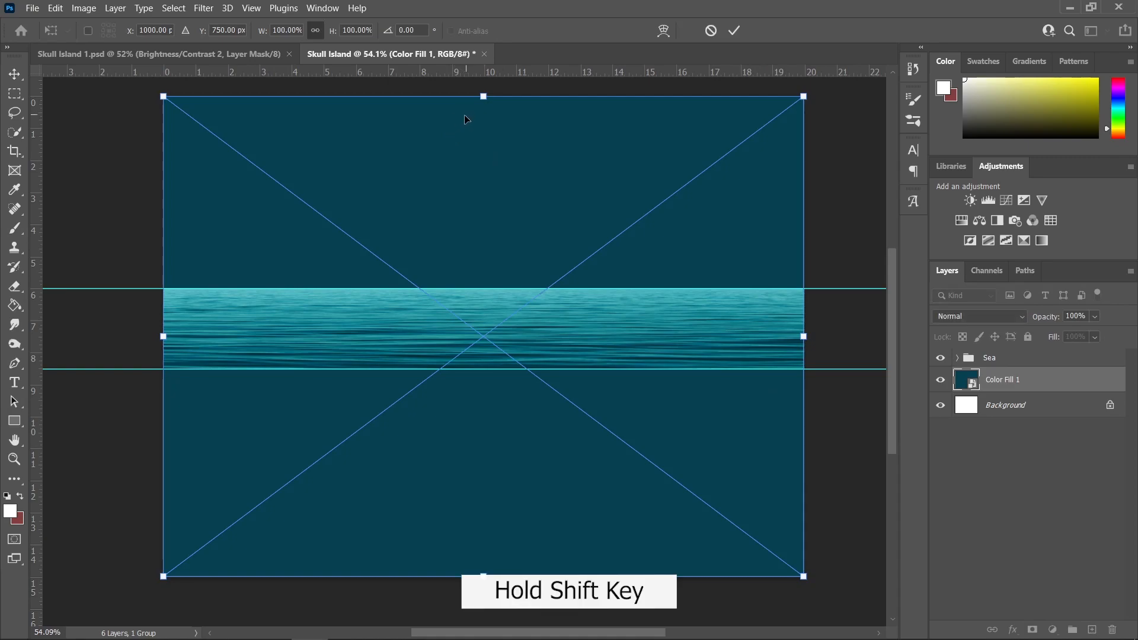
pyautogui.moveTo(483, 96); pyautogui.dragTo(475, 324)
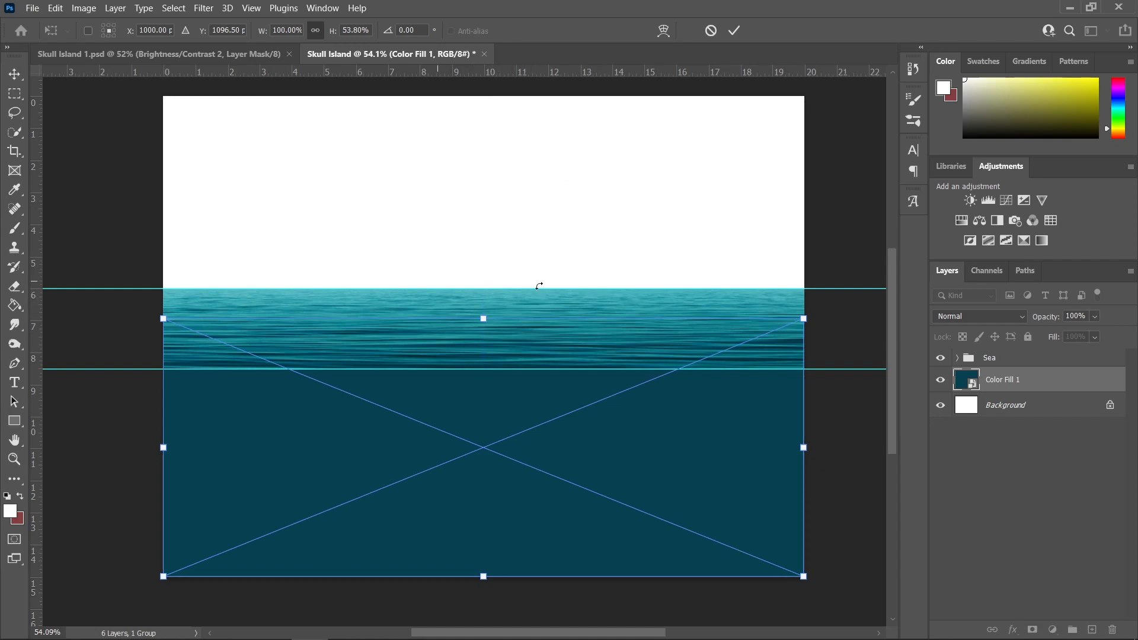
pyautogui.click(735, 30)
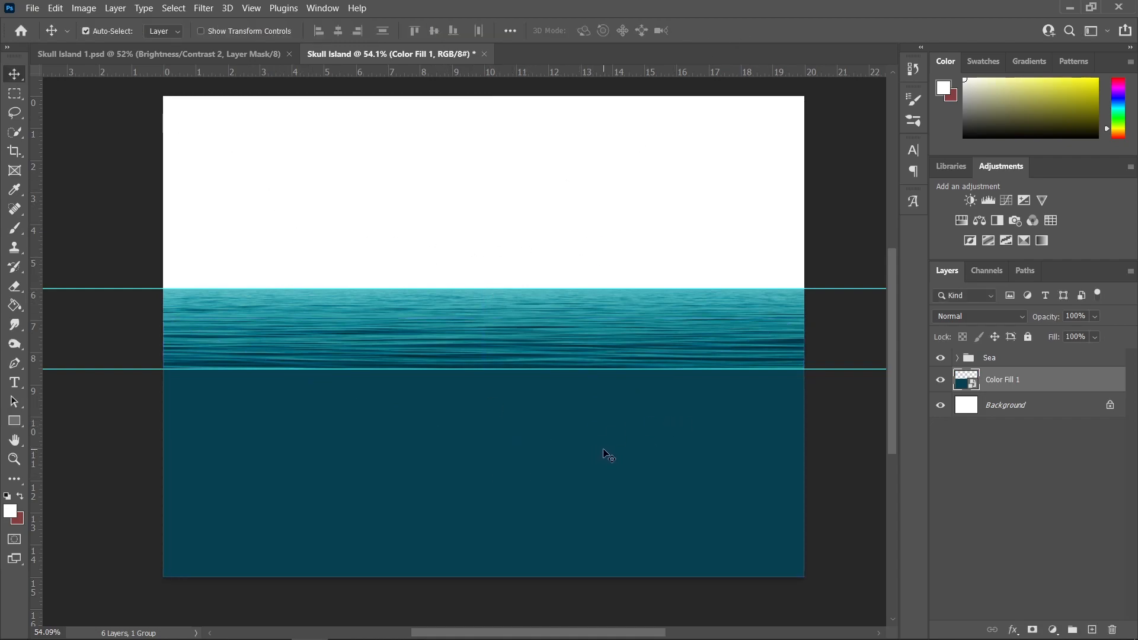
# - Create a new layer above the colour fill and set up a white Soft Round brush with 12% flow
pyautogui.click(1092, 630)
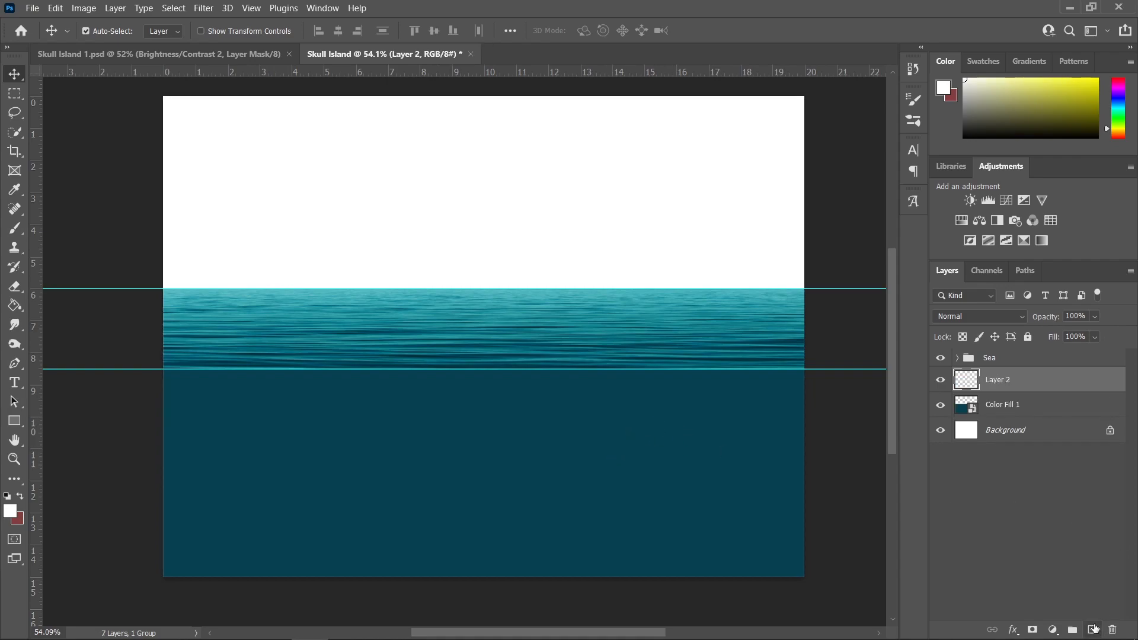
pyautogui.click(14, 229)
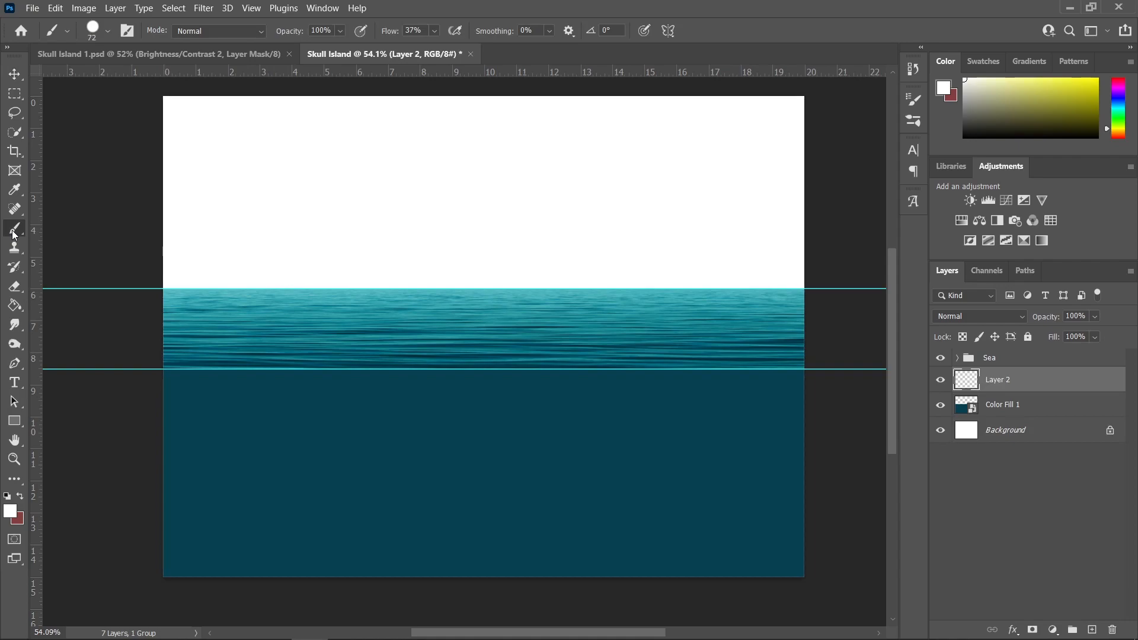
pyautogui.click(11, 512)
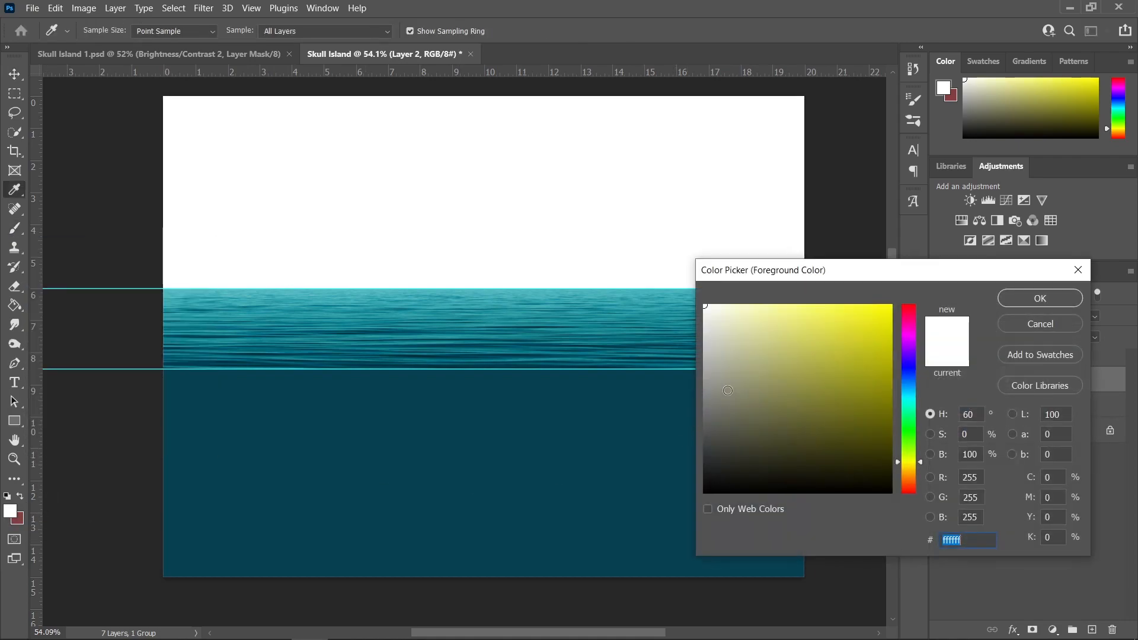
pyautogui.click(1017, 294)
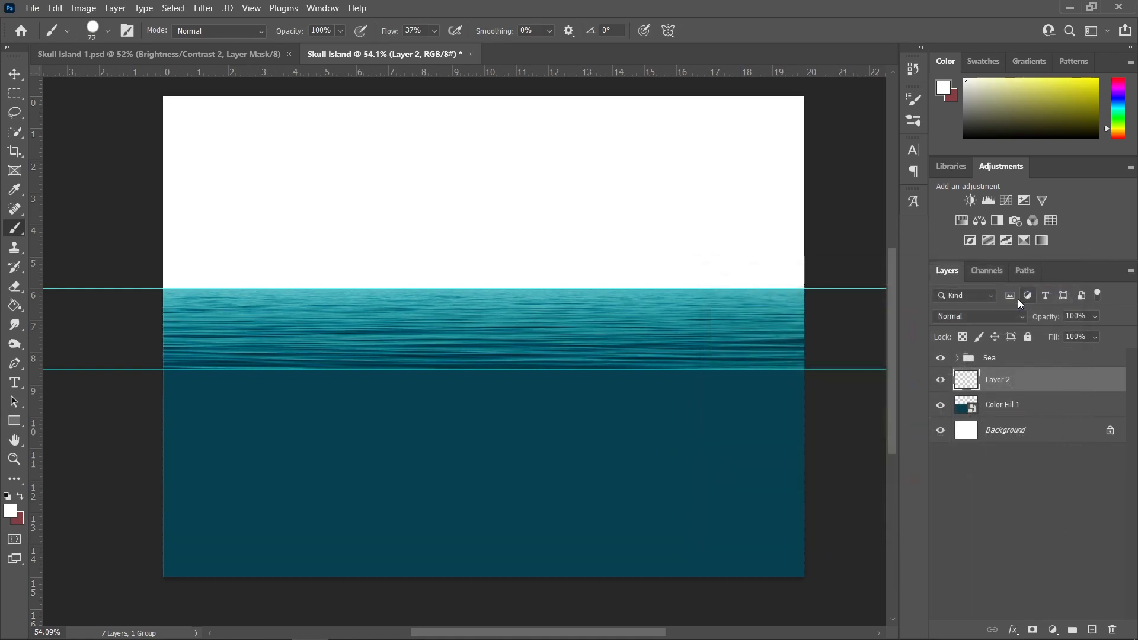
pyautogui.click(107, 34)
pyautogui.click(77, 222)
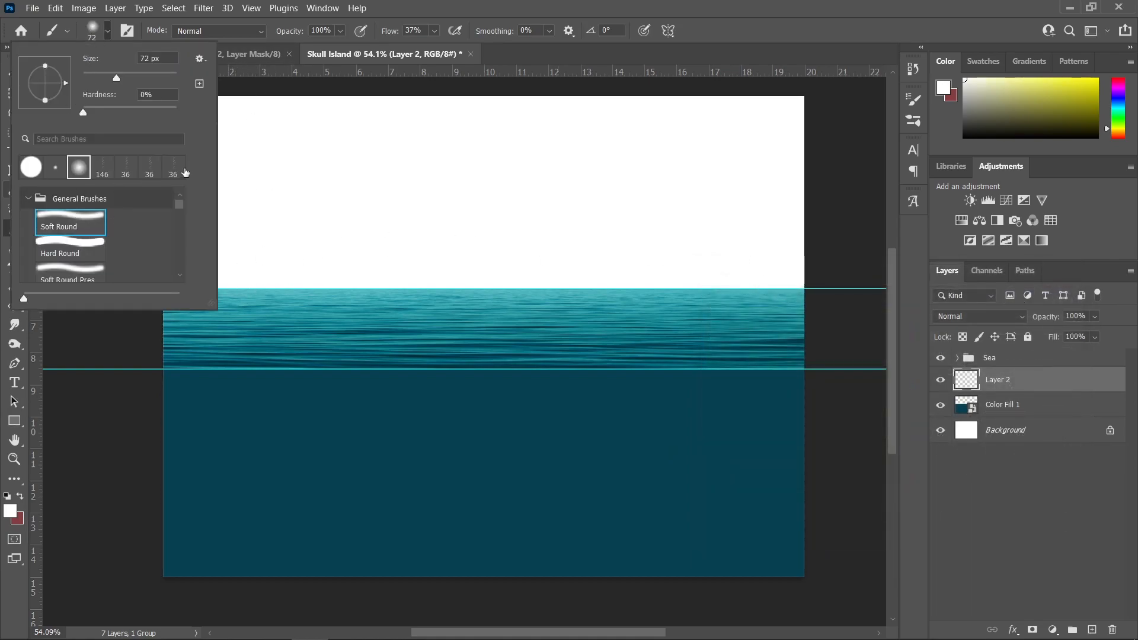
pyautogui.click(438, 31)
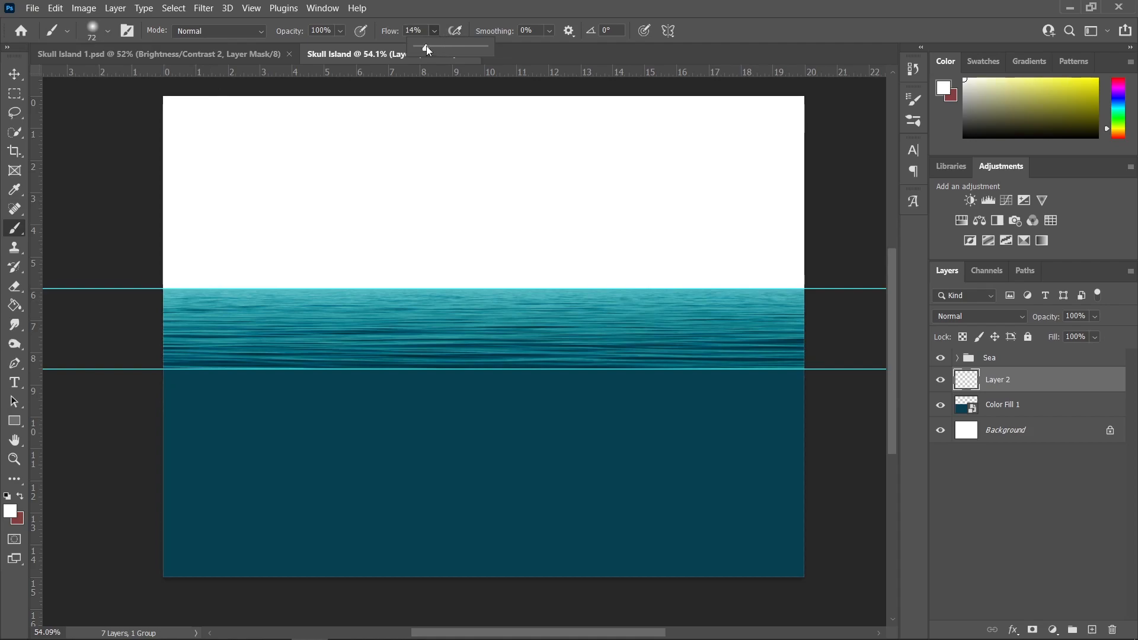
# - Set the new empty layer's blend mode to Soft Light
pyautogui.click(1007, 313)
pyautogui.click(1007, 311)
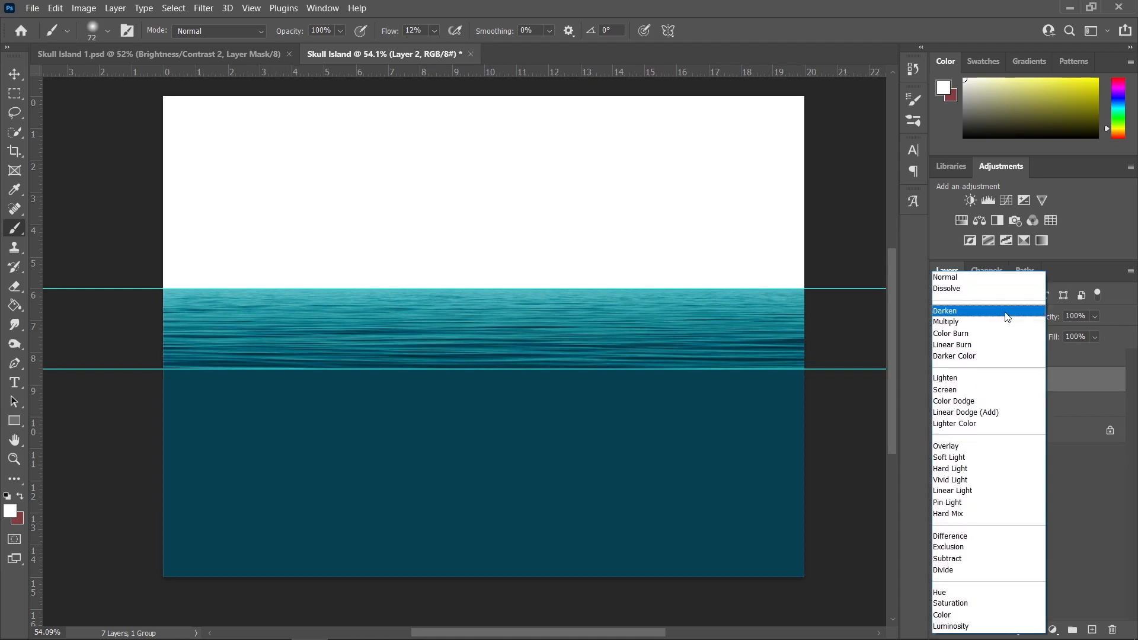
pyautogui.click(965, 457)
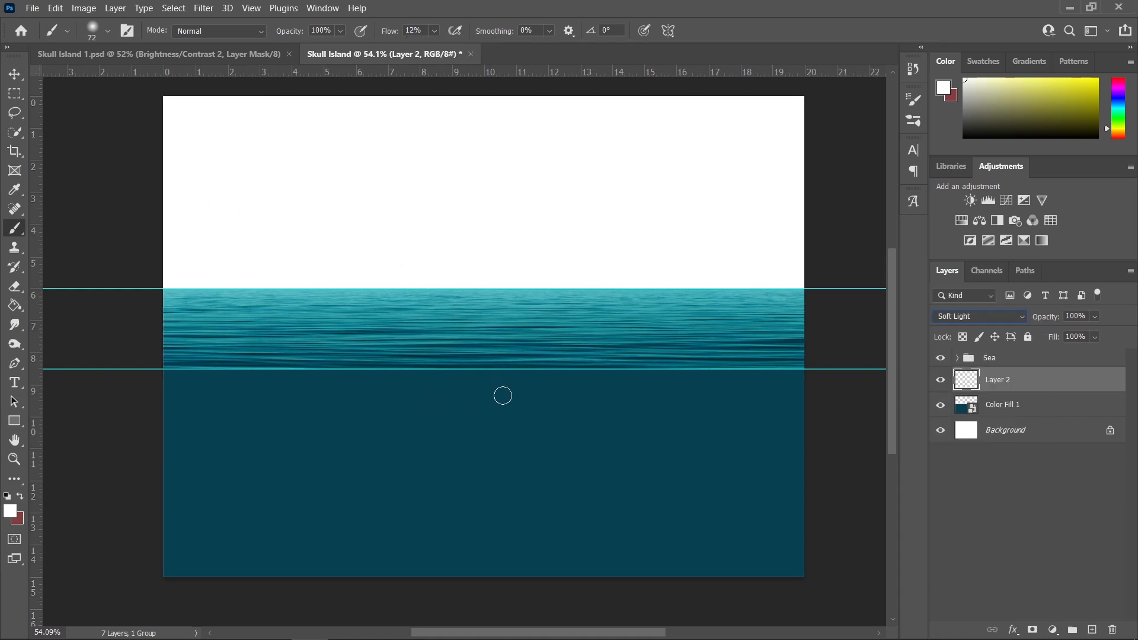
# - Enlarge the brush to about 728 px and paint a soft white glow below the water surface at the centre
pyautogui.press('alt')
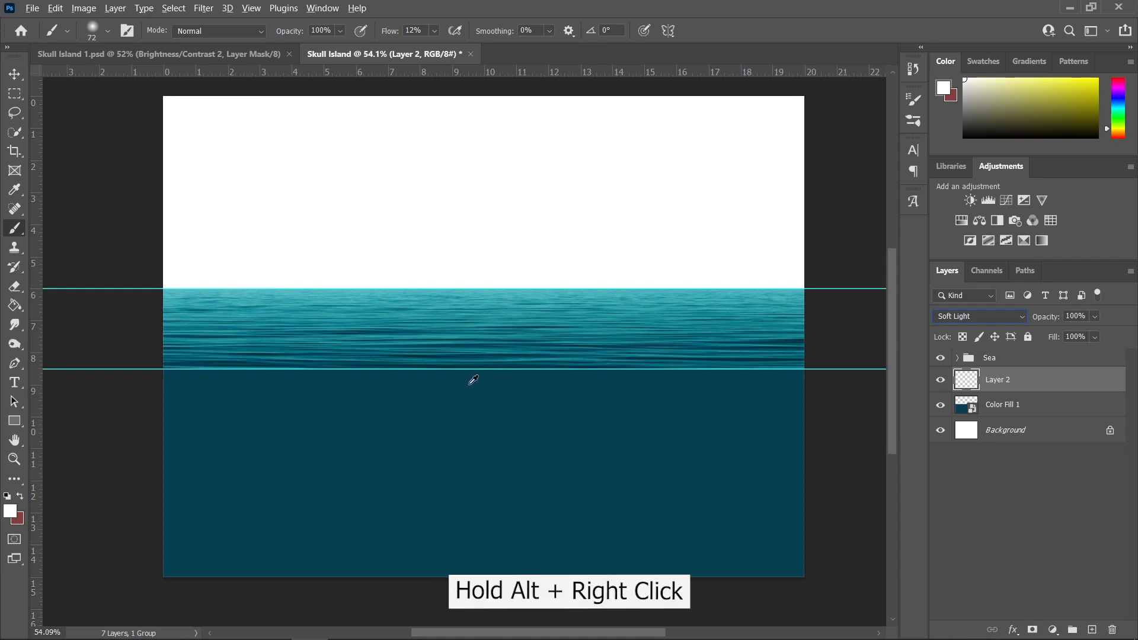
pyautogui.moveTo(474, 380)
pyautogui.mouseDown()
pyautogui.moveTo(573, 392)
pyautogui.moveTo(437, 390)
pyautogui.moveTo(578, 394)
pyautogui.mouseUp()
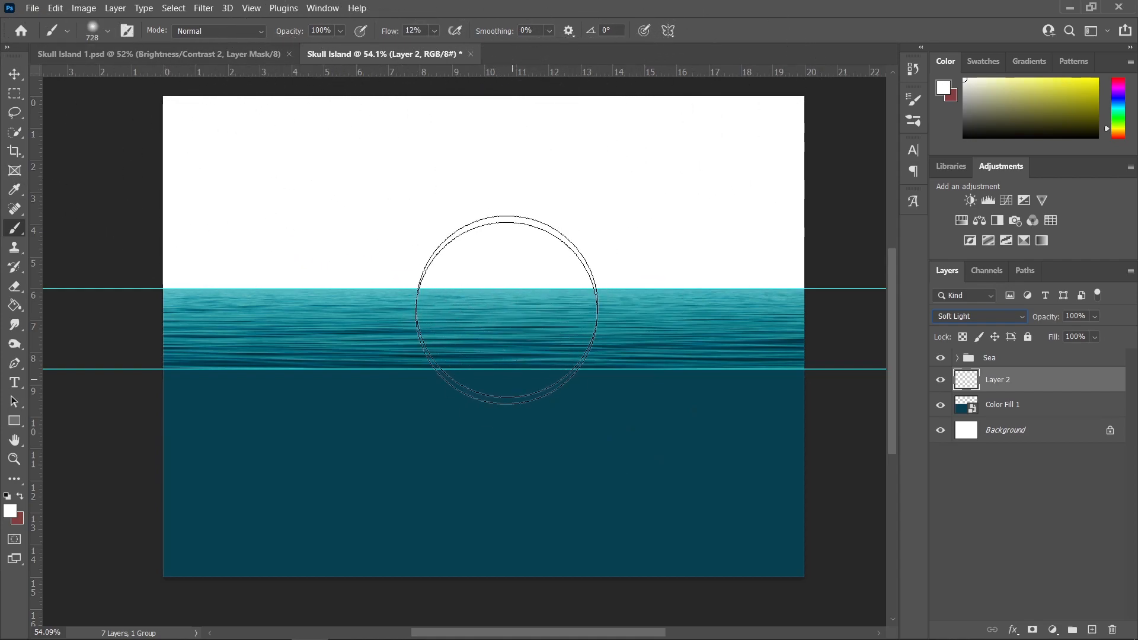
pyautogui.moveTo(507, 381)
pyautogui.mouseDown()
pyautogui.moveTo(404, 353)
pyautogui.moveTo(462, 384)
pyautogui.moveTo(502, 441)
pyautogui.moveTo(591, 358)
pyautogui.moveTo(374, 340)
pyautogui.moveTo(548, 341)
pyautogui.moveTo(523, 449)
pyautogui.moveTo(509, 452)
pyautogui.moveTo(504, 376)
pyautogui.moveTo(455, 336)
pyautogui.moveTo(365, 325)
pyautogui.moveTo(580, 327)
pyautogui.moveTo(577, 347)
pyautogui.moveTo(719, 443)
pyautogui.moveTo(646, 433)
pyautogui.moveTo(500, 439)
pyautogui.mouseUp()
# - Rename the painted glow layer as Light
pyautogui.press('v')
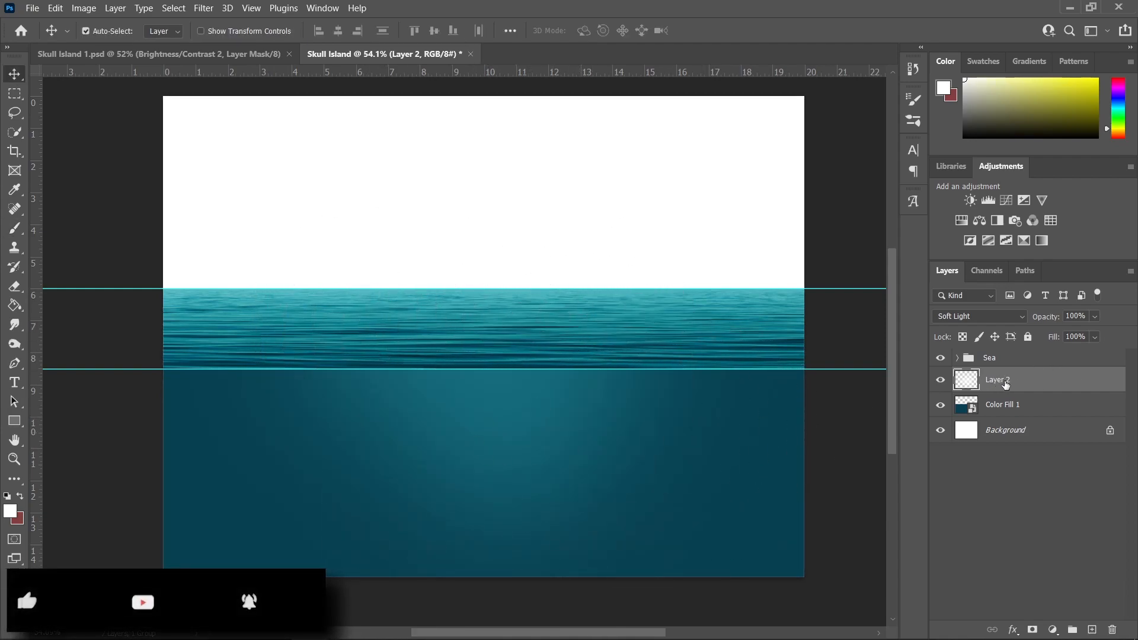
pyautogui.doubleClick(1001, 384)
pyautogui.write('Light')
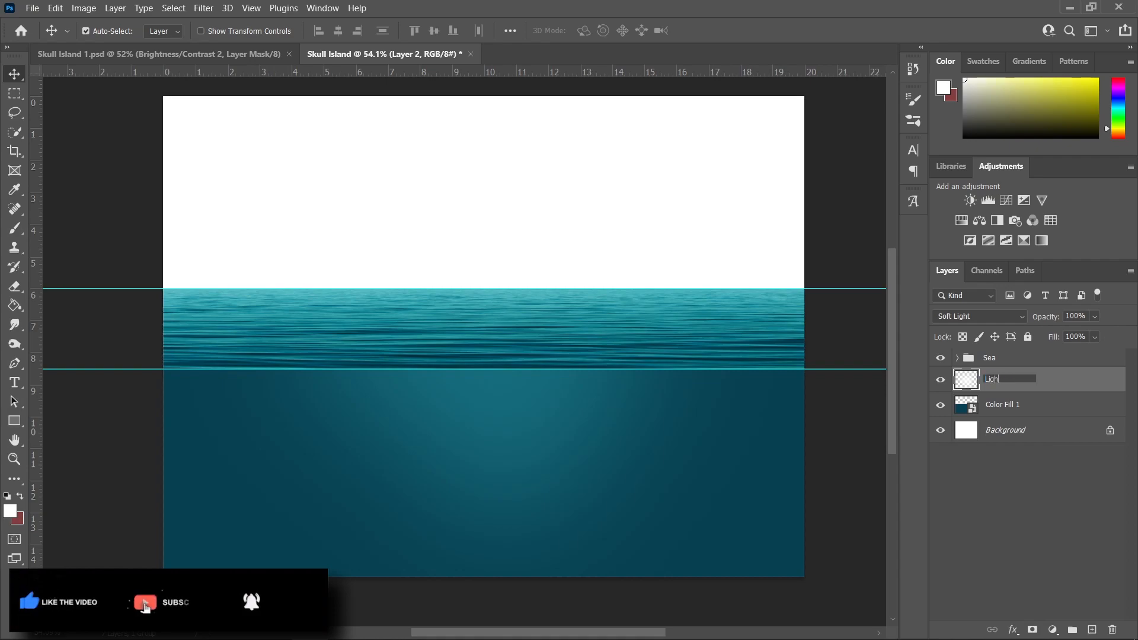
pyautogui.press('Return')
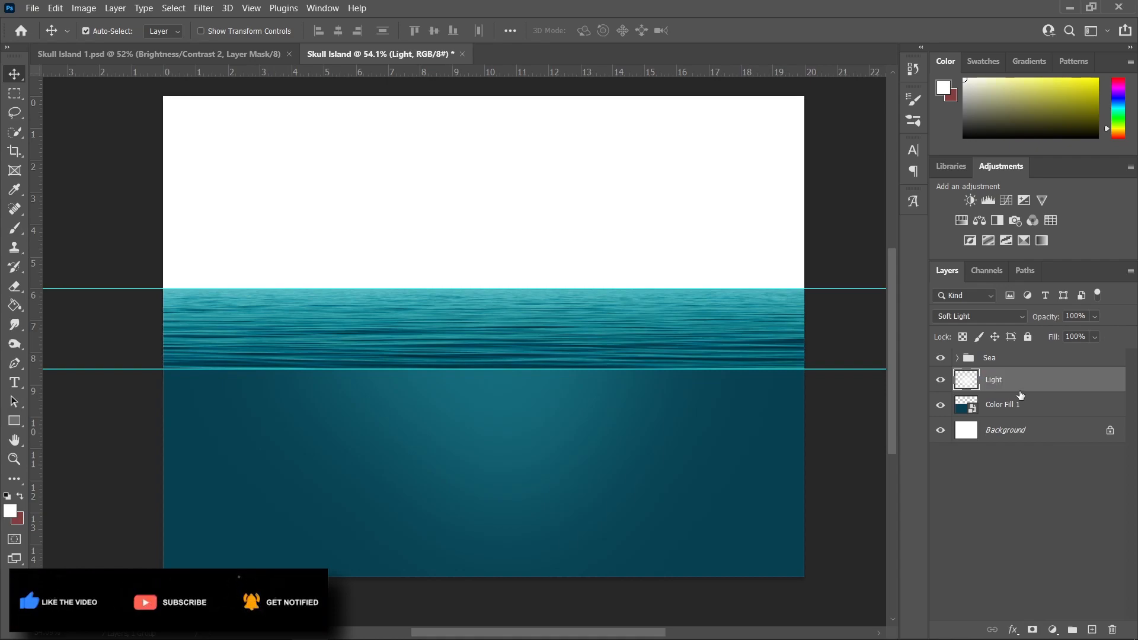
# - Create a new layer above Light and set up a black (000000) soft brush of about 825 px with 3% flow
pyautogui.click(1092, 629)
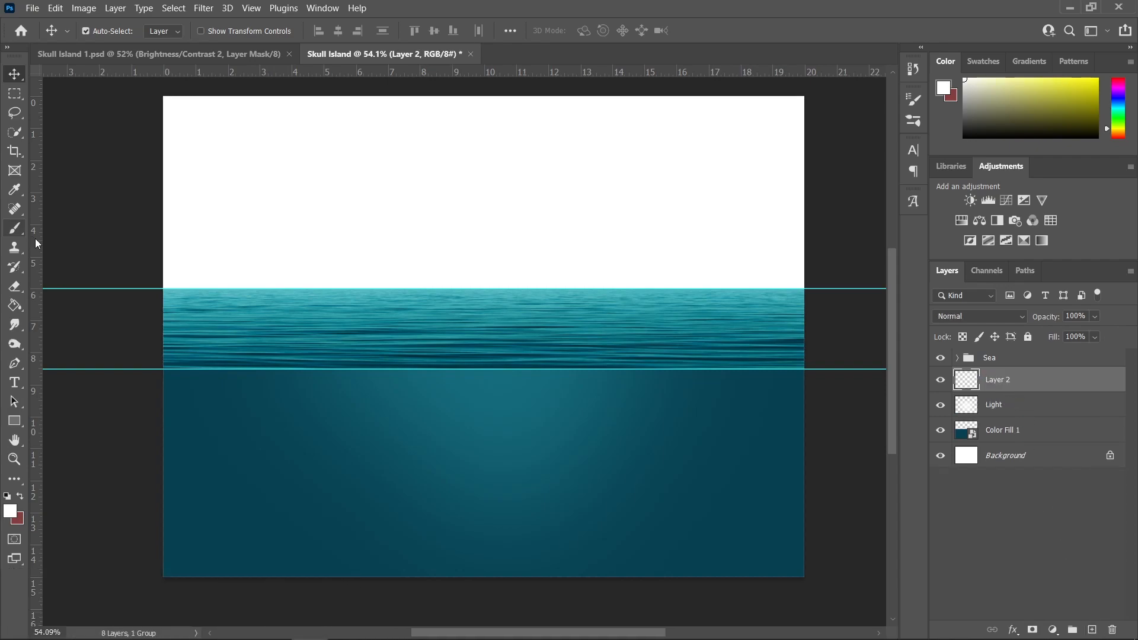
pyautogui.click(13, 230)
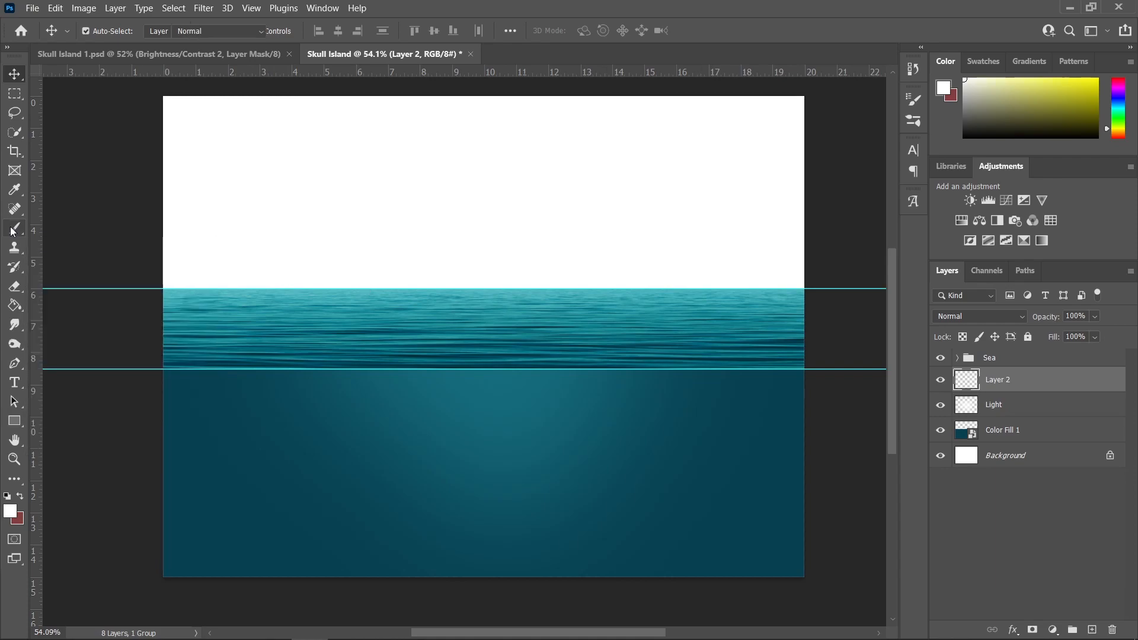
pyautogui.click(10, 513)
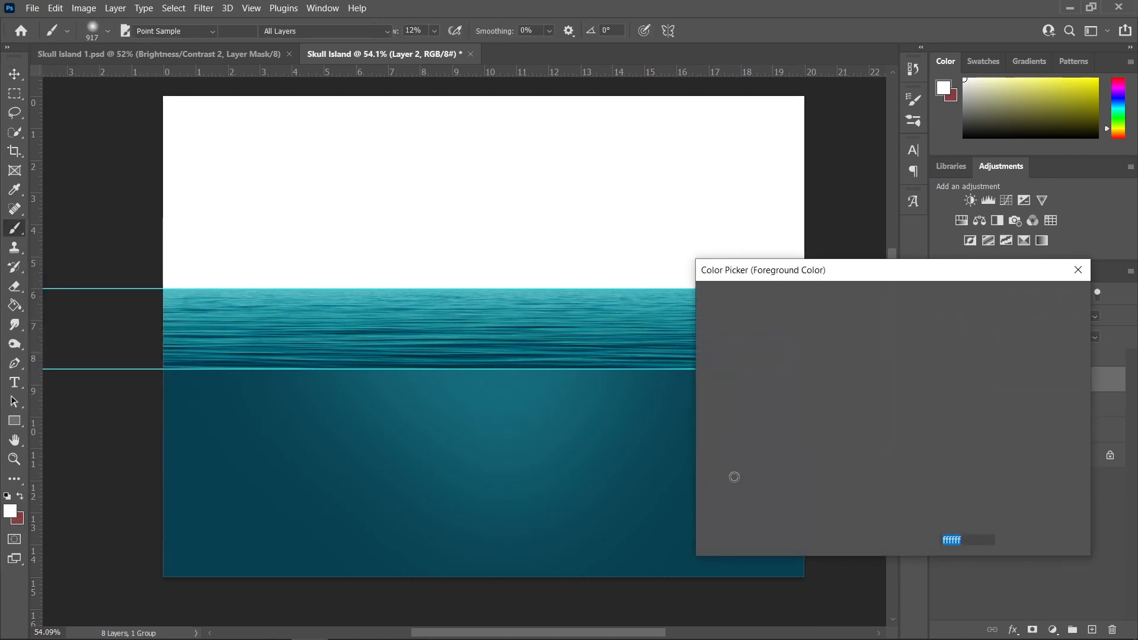
pyautogui.write('000000')
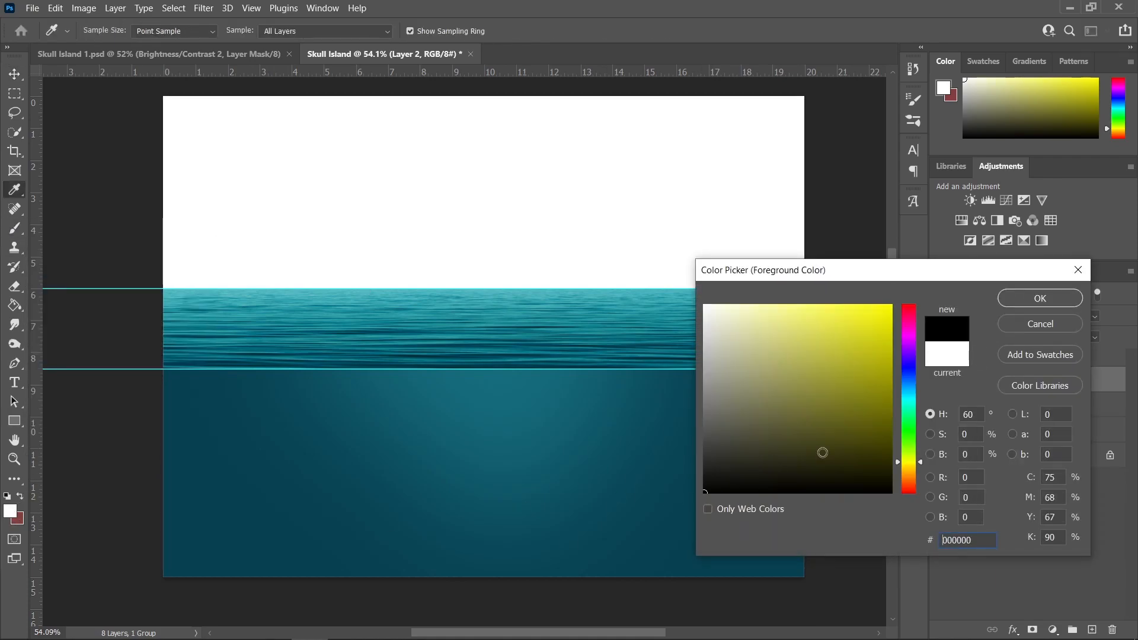
pyautogui.click(1050, 296)
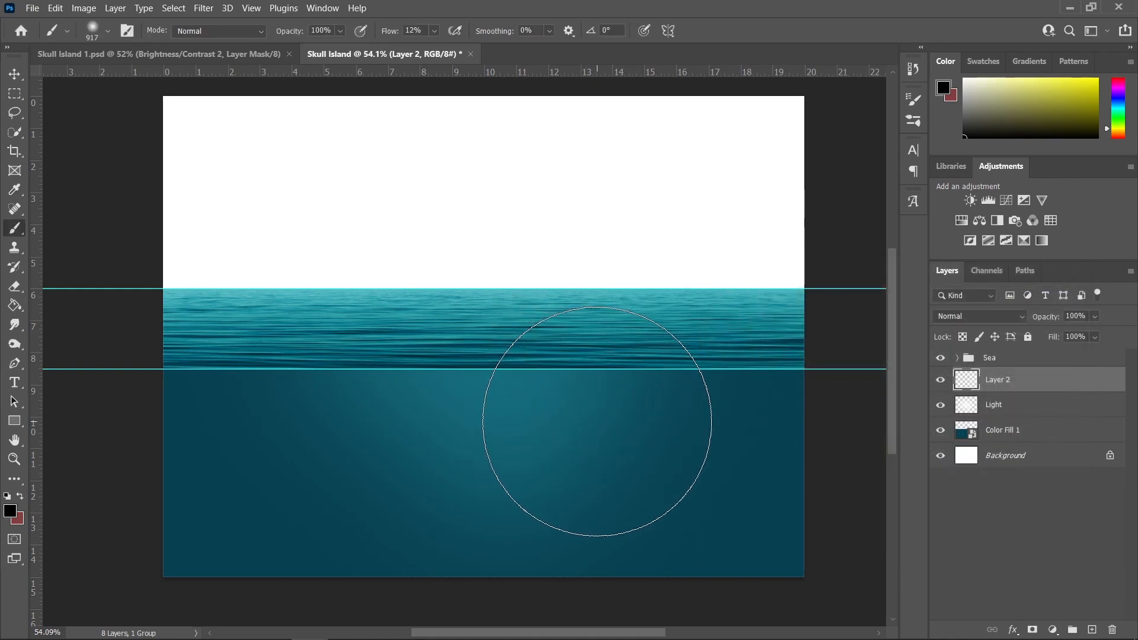
pyautogui.click(435, 31)
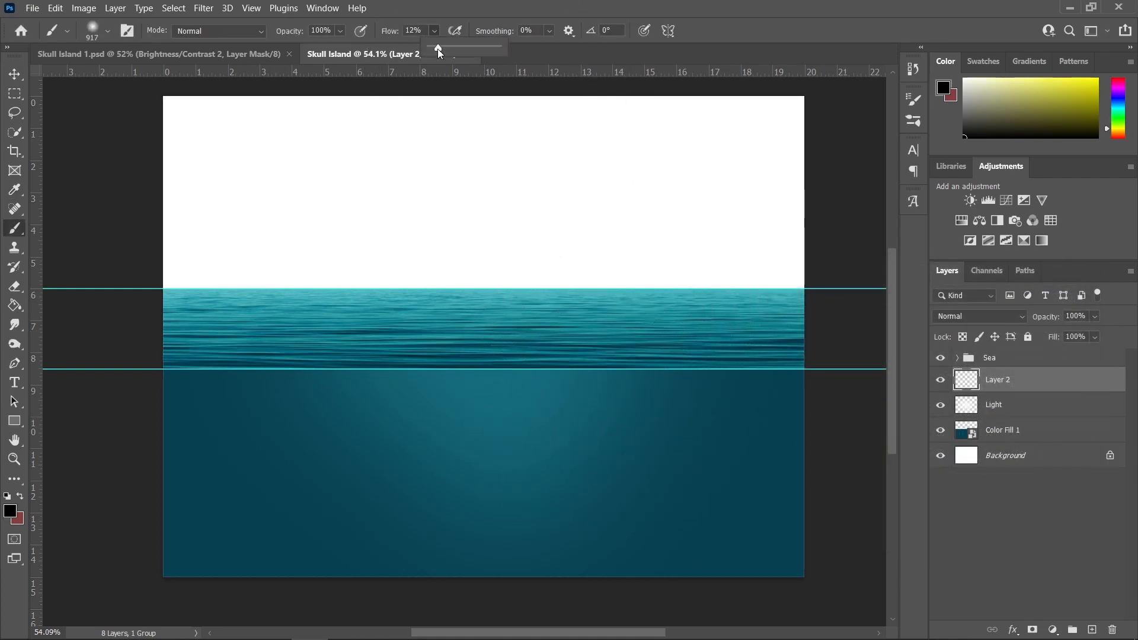
pyautogui.moveTo(437, 53); pyautogui.dragTo(436, 53)
pyautogui.keyDown('alt'); pyautogui.rightClick(677, 324); pyautogui.keyUp('alt')
# - Rename the new empty layer as Shadow
pyautogui.doubleClick(996, 383)
pyautogui.write('Shadow')
pyautogui.press('Return')
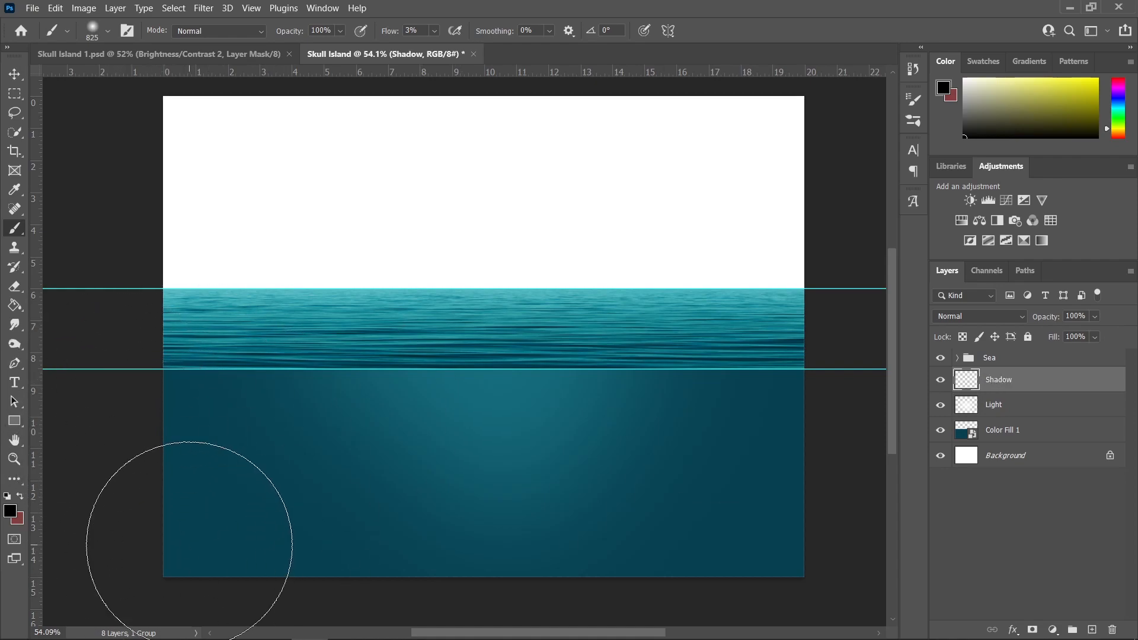
# - Reduce the brush to about 701 px and paint soft black shadows over the sides and lower corners of the underwater area
pyautogui.scroll(-1, 169, 539)
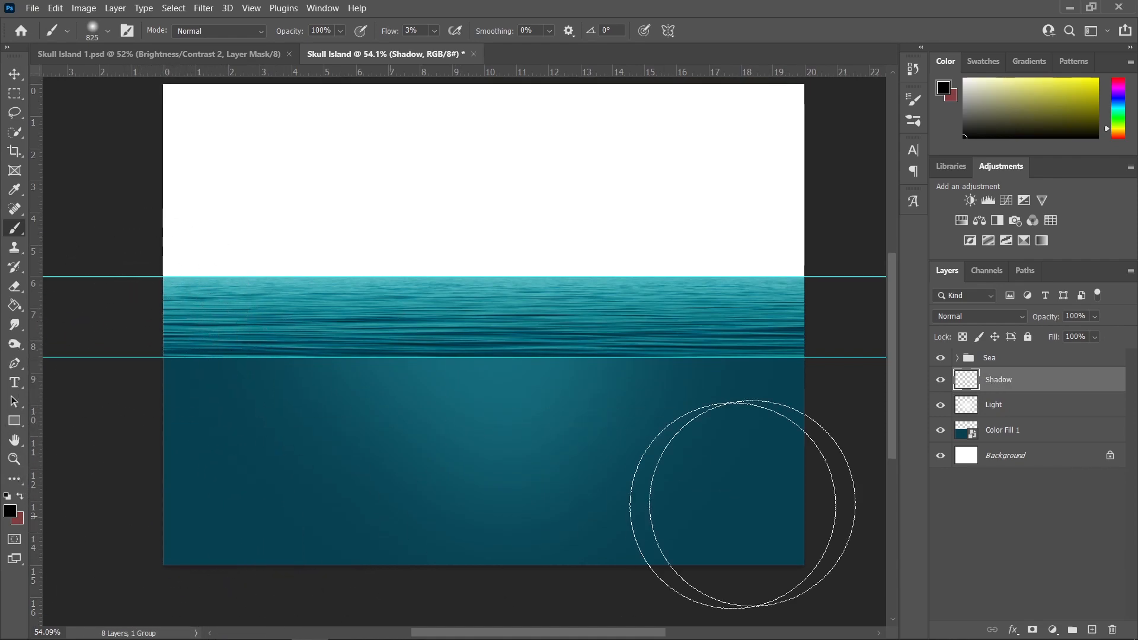
pyautogui.moveTo(707, 481); pyautogui.dragTo(697, 480)
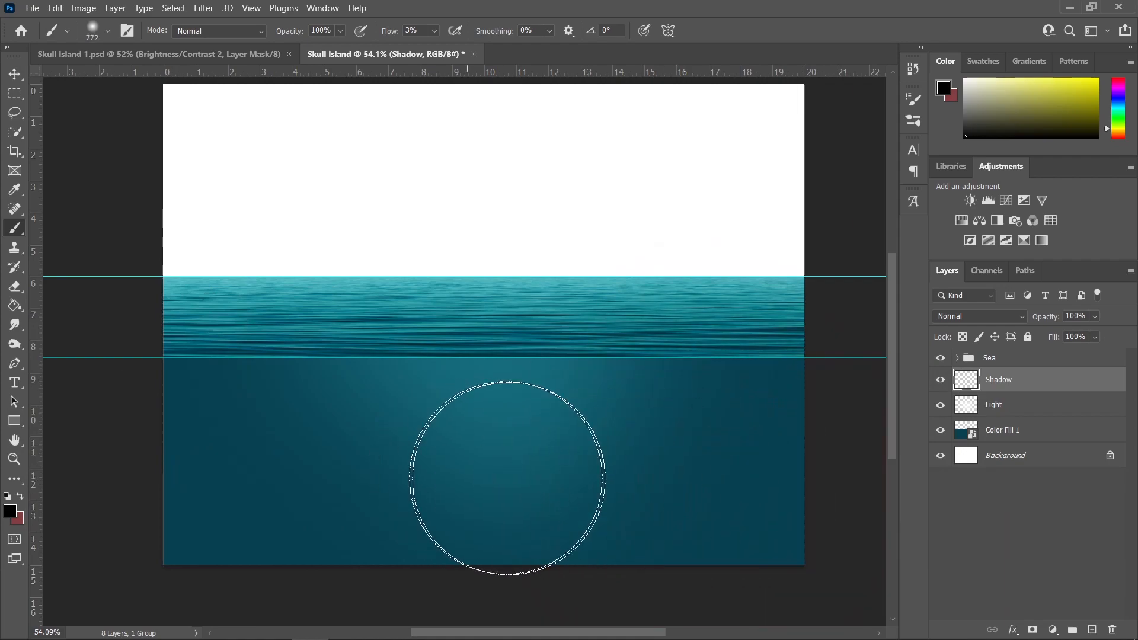
pyautogui.moveTo(172, 472)
pyautogui.mouseDown()
pyautogui.moveTo(174, 539)
pyautogui.moveTo(243, 556)
pyautogui.moveTo(137, 457)
pyautogui.moveTo(157, 423)
pyautogui.moveTo(154, 530)
pyautogui.moveTo(176, 557)
pyautogui.moveTo(217, 485)
pyautogui.moveTo(162, 400)
pyautogui.moveTo(162, 485)
pyautogui.moveTo(145, 551)
pyautogui.moveTo(214, 567)
pyautogui.moveTo(184, 405)
pyautogui.moveTo(175, 490)
pyautogui.moveTo(250, 541)
pyautogui.moveTo(262, 582)
pyautogui.mouseUp()
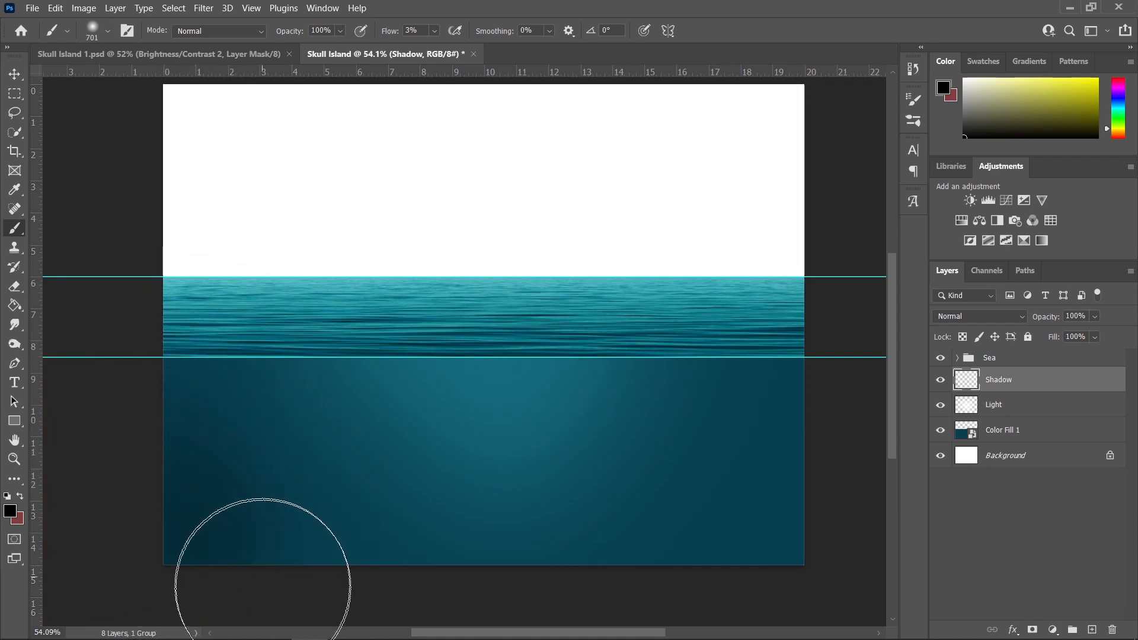
pyautogui.moveTo(869, 492)
pyautogui.mouseDown()
pyautogui.moveTo(824, 431)
pyautogui.moveTo(814, 535)
pyautogui.moveTo(753, 585)
pyautogui.moveTo(817, 443)
pyautogui.moveTo(780, 568)
pyautogui.moveTo(692, 610)
pyautogui.moveTo(782, 550)
pyautogui.moveTo(757, 504)
pyautogui.moveTo(728, 568)
pyautogui.moveTo(641, 607)
pyautogui.moveTo(687, 592)
pyautogui.moveTo(676, 596)
pyautogui.moveTo(807, 480)
pyautogui.moveTo(779, 386)
pyautogui.moveTo(845, 546)
pyautogui.moveTo(776, 605)
pyautogui.moveTo(847, 625)
pyautogui.moveTo(812, 406)
pyautogui.moveTo(759, 451)
pyautogui.moveTo(703, 585)
pyautogui.mouseUp()
pyautogui.moveTo(154, 450)
pyautogui.mouseDown()
pyautogui.moveTo(167, 523)
pyautogui.moveTo(256, 597)
pyautogui.moveTo(127, 460)
pyautogui.moveTo(165, 564)
pyautogui.moveTo(249, 583)
pyautogui.moveTo(259, 597)
pyautogui.moveTo(482, 589)
pyautogui.moveTo(838, 432)
pyautogui.moveTo(824, 430)
pyautogui.moveTo(812, 455)
pyautogui.moveTo(792, 574)
pyautogui.moveTo(739, 610)
pyautogui.moveTo(751, 612)
pyautogui.moveTo(715, 612)
pyautogui.mouseUp()
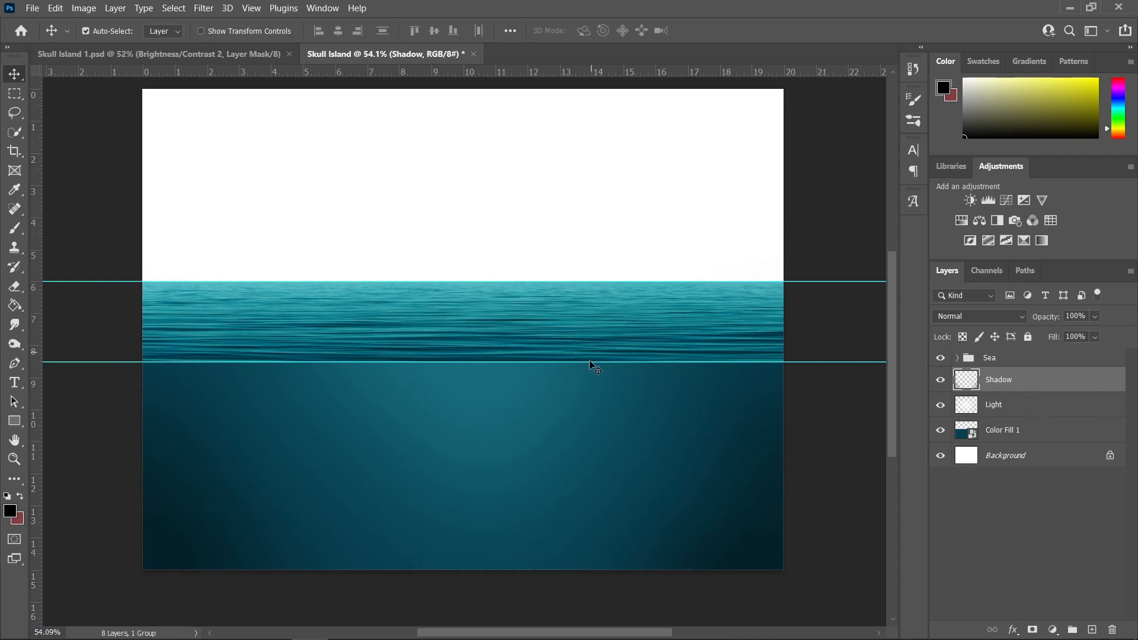
# - Group the Shadow, Light and Color Fill 1 layers and name the group Sea Underneath
pyautogui.keyDown('shift'); pyautogui.click(1030, 433); pyautogui.keyUp('shift')
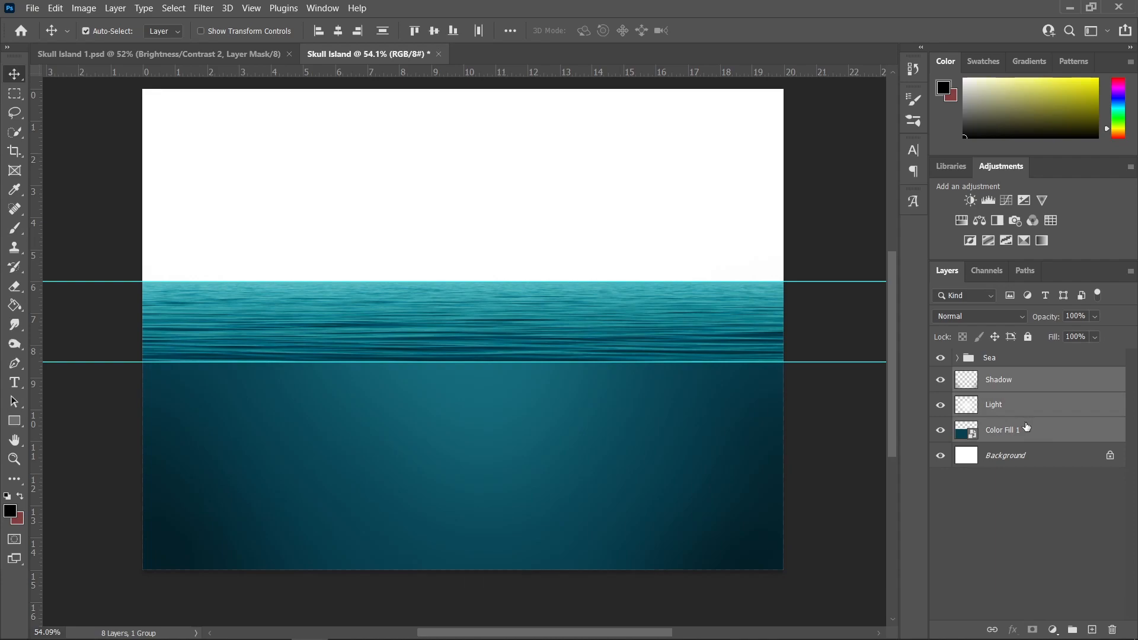
pyautogui.hotkey('ctrl', 'g')
pyautogui.doubleClick(998, 375)
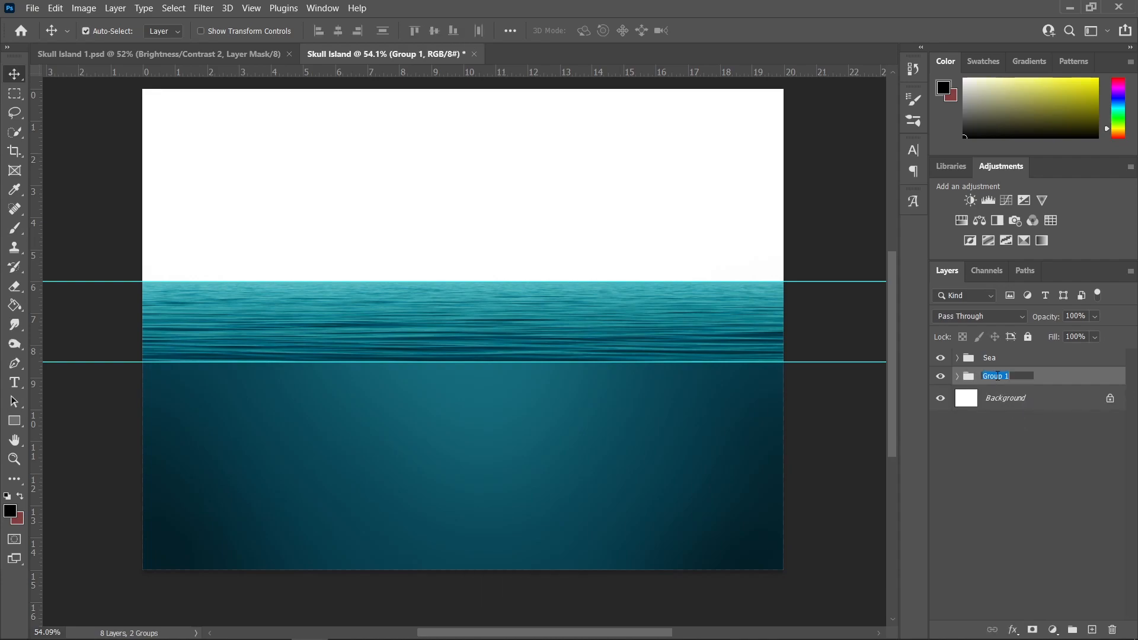
pyautogui.write('Sea Underneath')
pyautogui.click(810, 388)
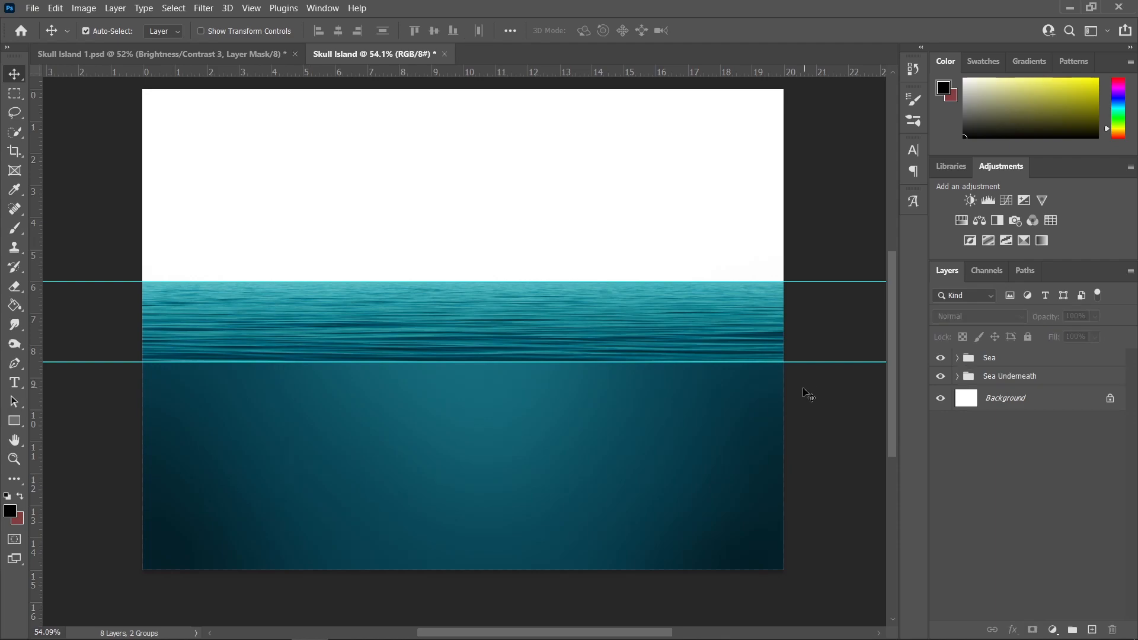
# - Remove both horizontal guides from the canvas
pyautogui.moveTo(800, 362); pyautogui.dragTo(824, 71)
pyautogui.moveTo(836, 283); pyautogui.dragTo(847, 59)
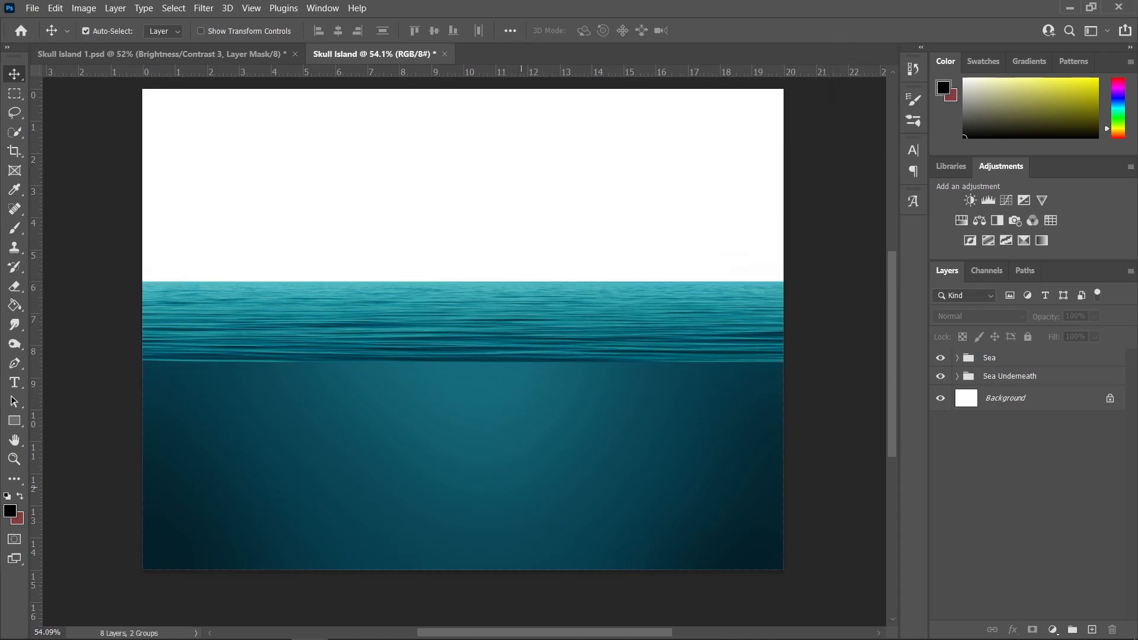
# - Open the skull photo pexels-pixabay-46510 (1).jpg as its own document and clip a Black & White adjustment layer to it
pyautogui.click(163, 631)
pyautogui.moveTo(810, 265); pyautogui.dragTo(554, 53)
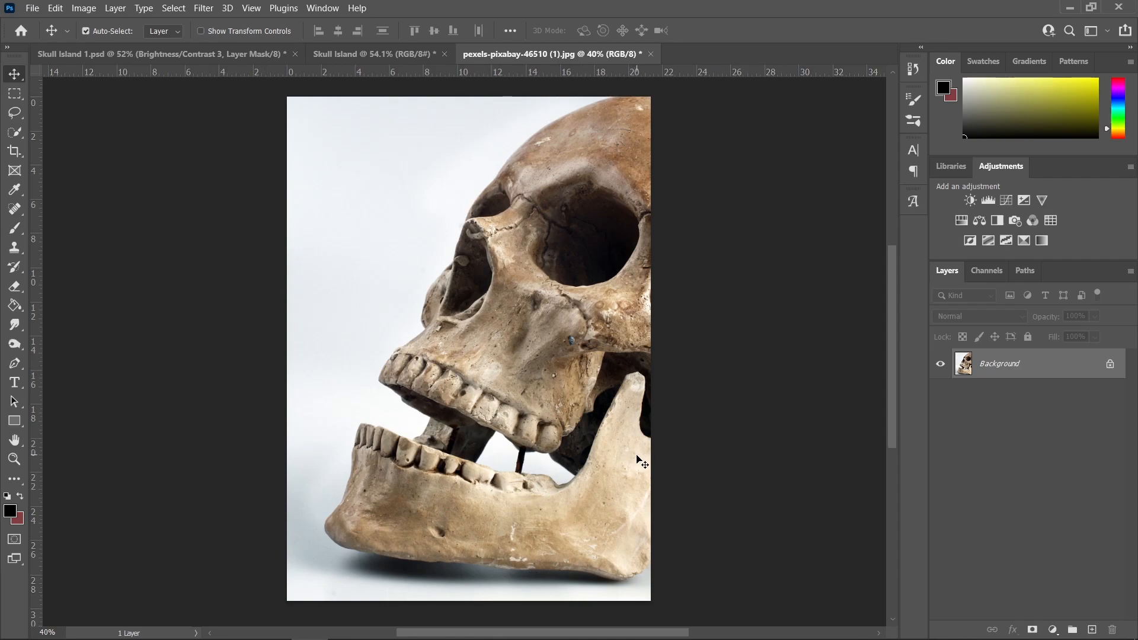
pyautogui.click(1053, 630)
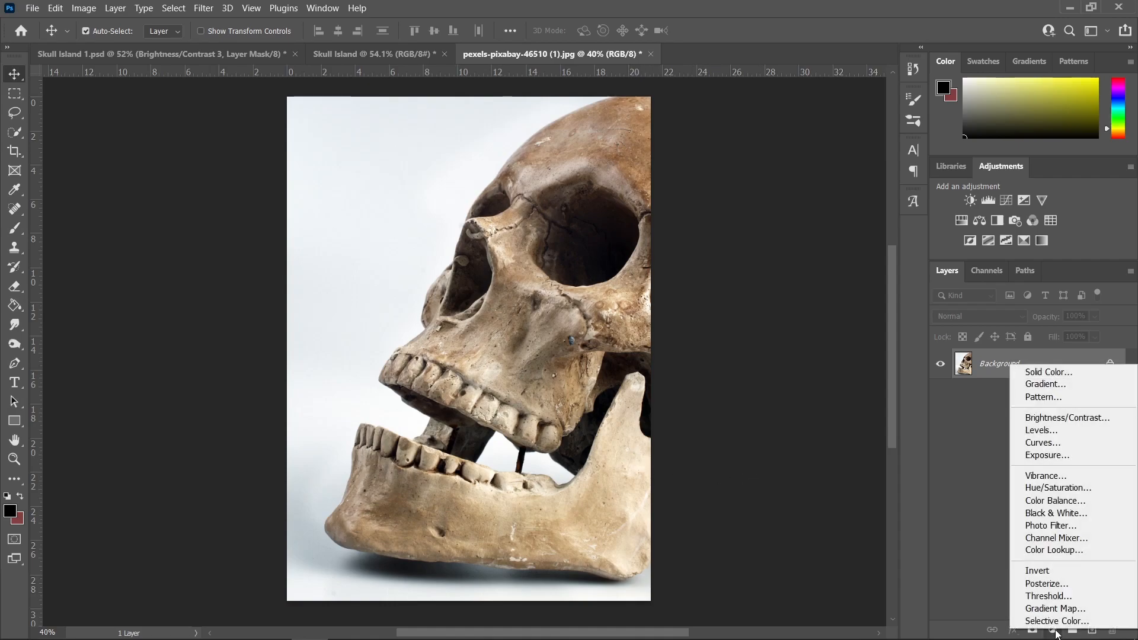
pyautogui.click(1056, 513)
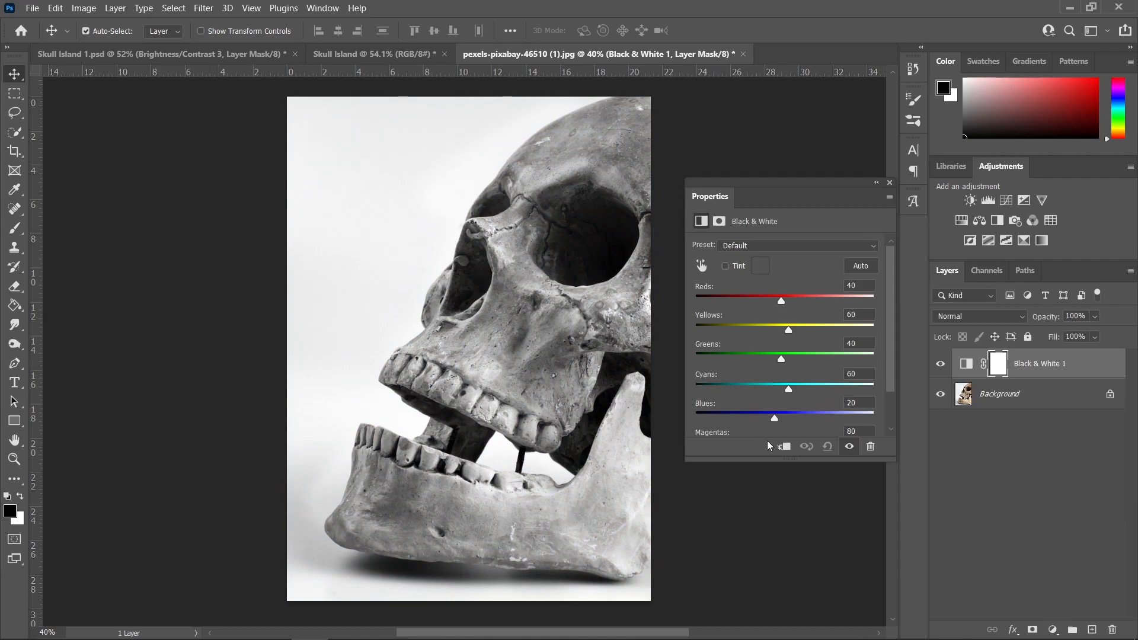
pyautogui.click(785, 448)
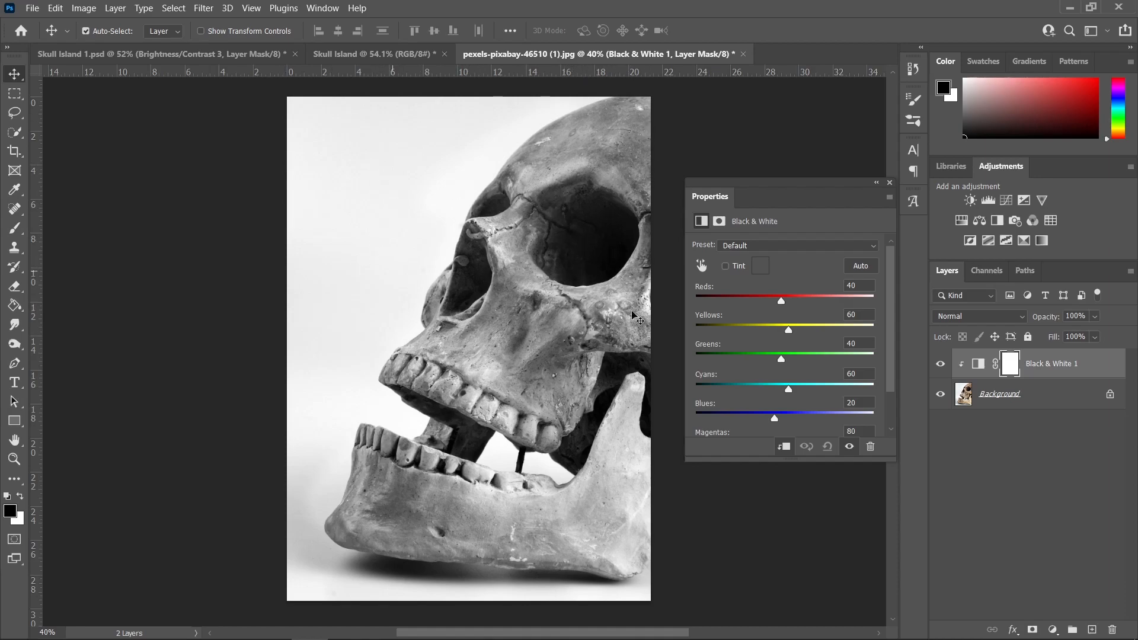
# - Compare the skull with and without the Black & White adjustment, and set its Reds and Yellows to -200
pyautogui.click(941, 364)
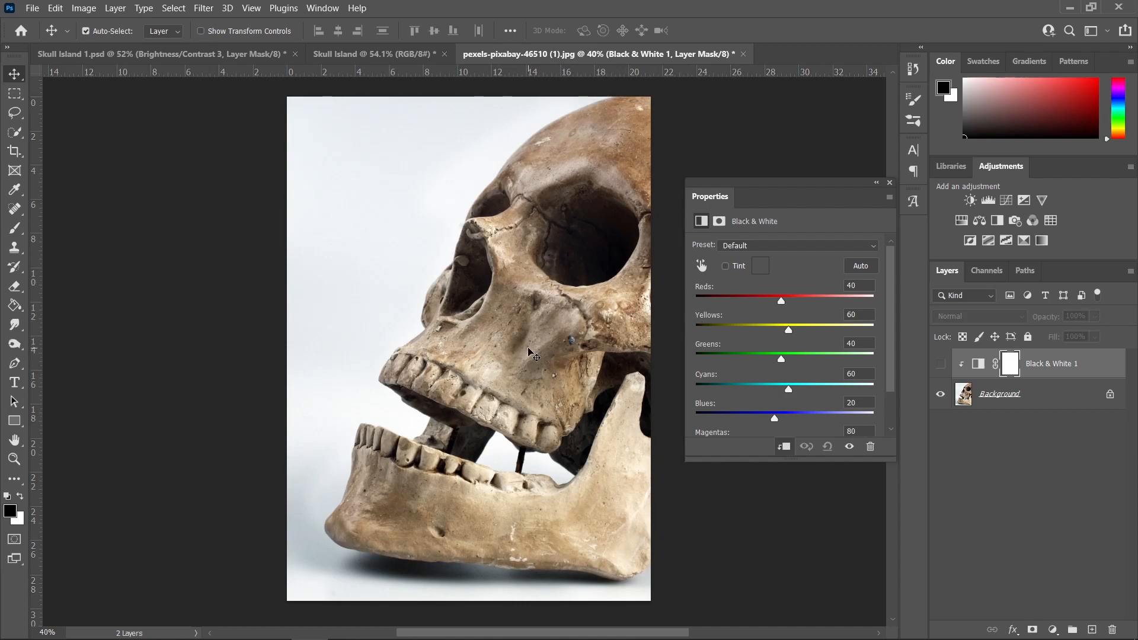
pyautogui.click(943, 366)
pyautogui.moveTo(788, 331); pyautogui.dragTo(695, 331)
pyautogui.moveTo(782, 302); pyautogui.dragTo(614, 300)
pyautogui.click(889, 183)
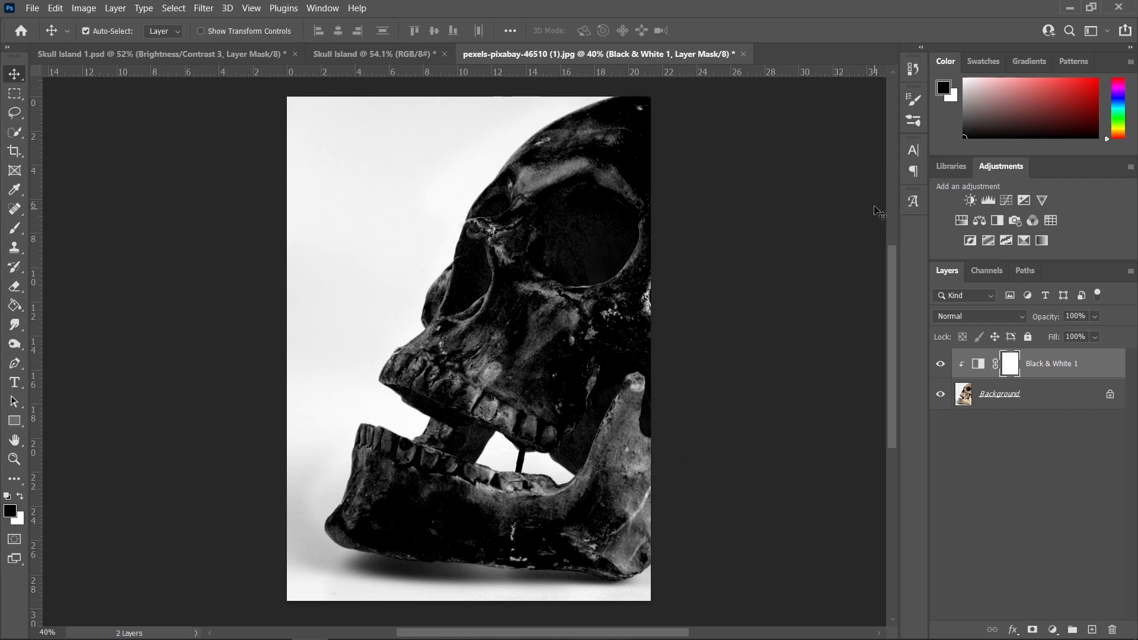
pyautogui.doubleClick(962, 360)
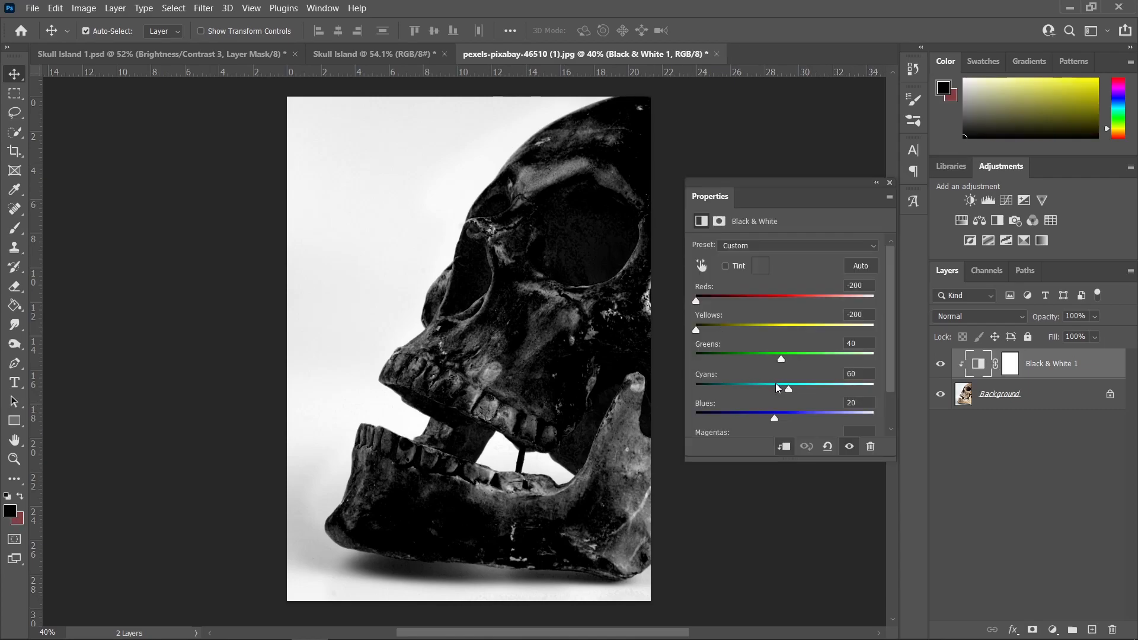
pyautogui.click(888, 183)
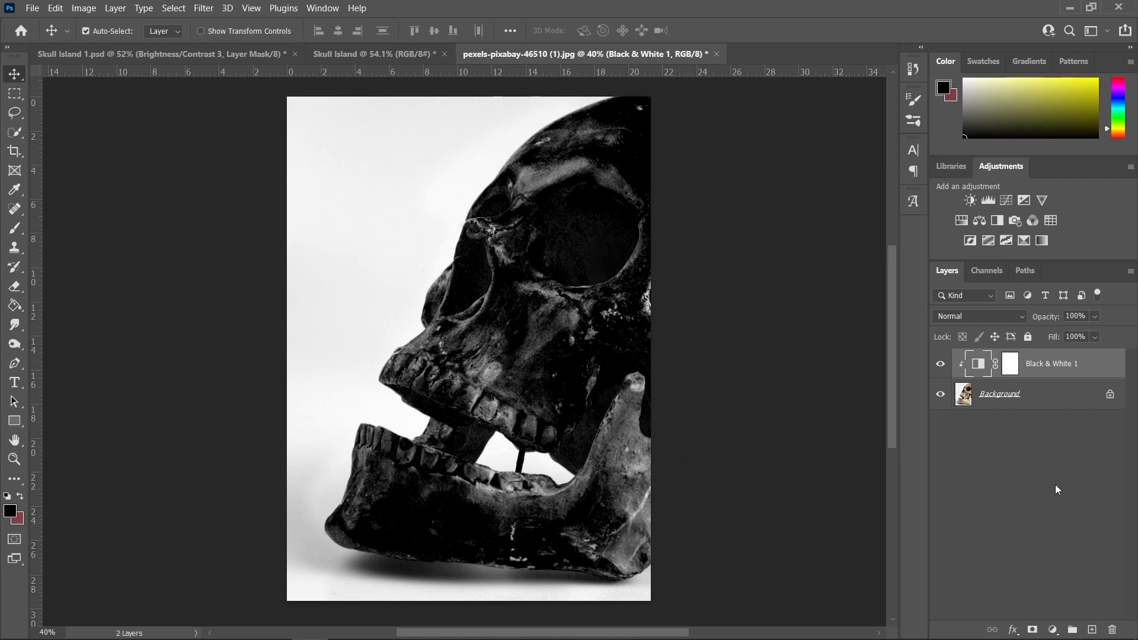
# - Add a clipped Levels adjustment above Black & White with midtones at 0.20 and the white input level at 247
pyautogui.click(1053, 630)
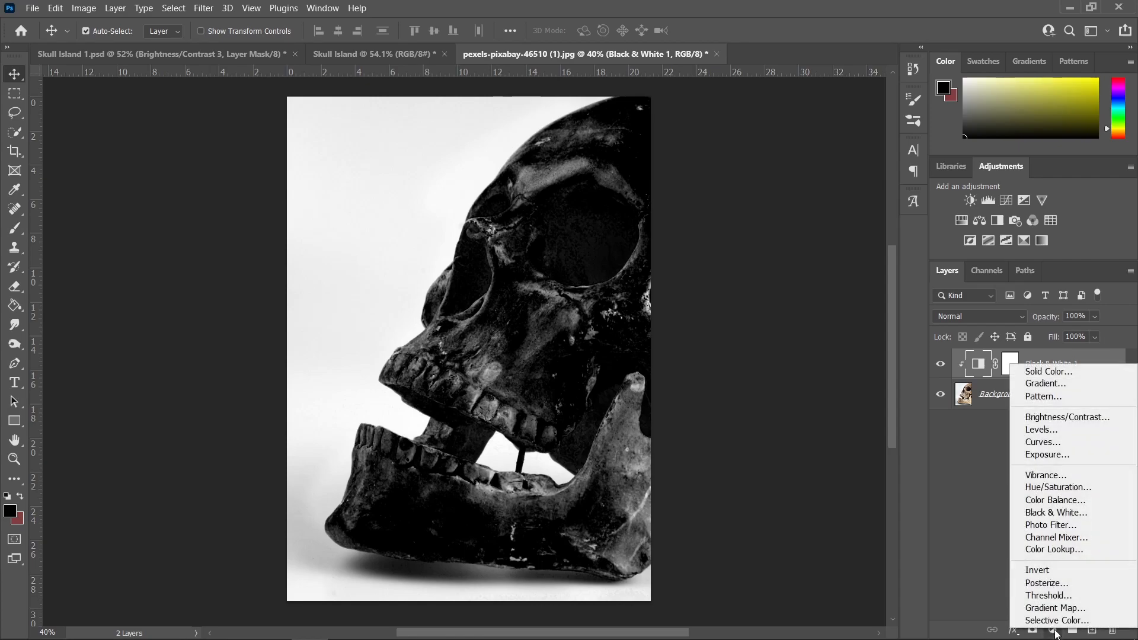
pyautogui.click(1042, 430)
pyautogui.click(783, 447)
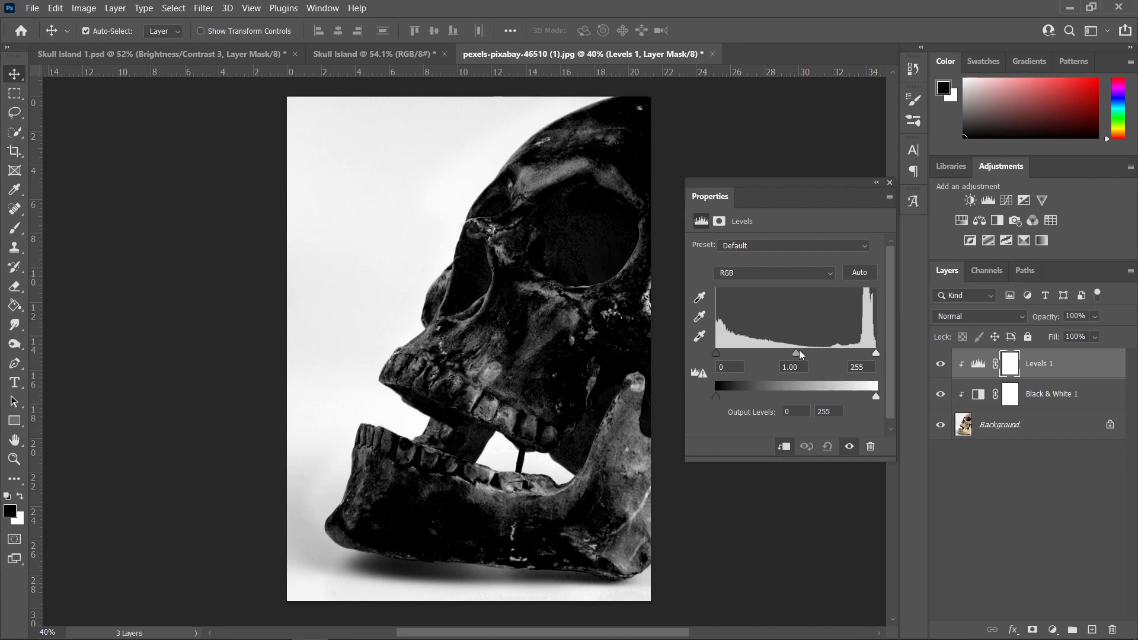
pyautogui.moveTo(796, 354); pyautogui.dragTo(871, 354)
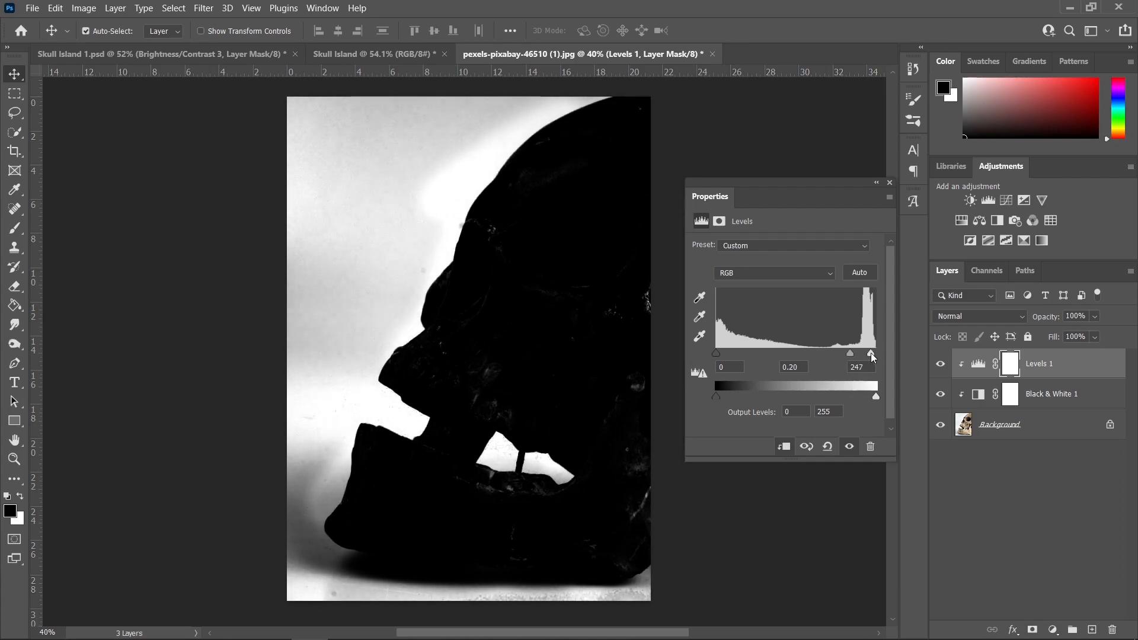
pyautogui.click(889, 183)
# - Create a new layer above Levels and set up a black brush of about 291 px with 100% flow
pyautogui.scroll(-1, 601, 383)
pyautogui.scroll(2, 610, 388)
pyautogui.scroll(1, 597, 325)
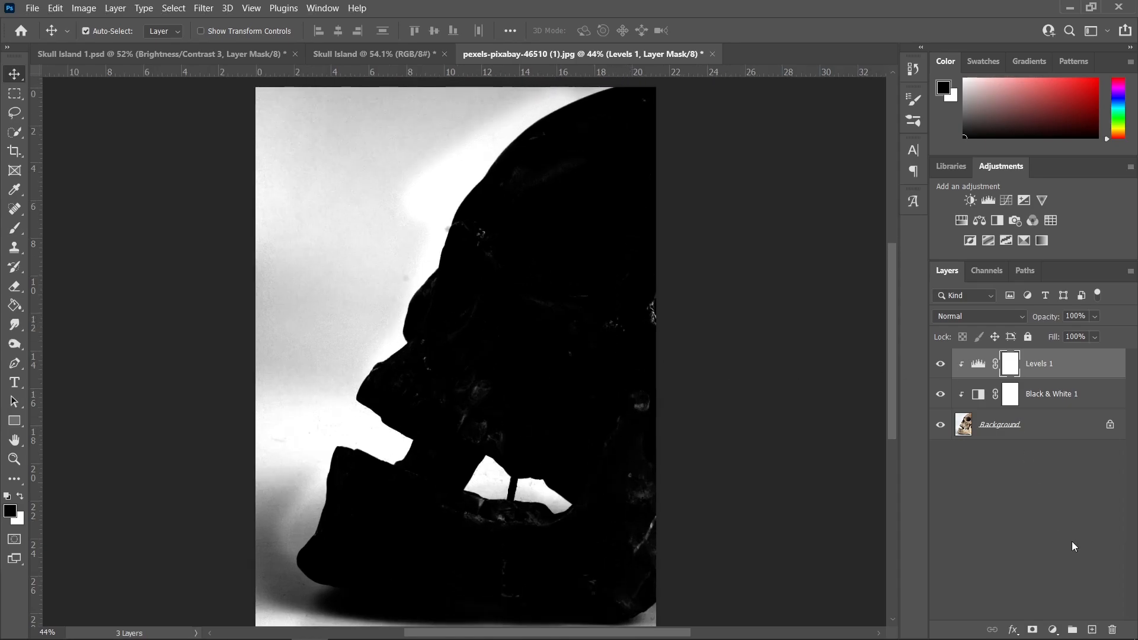
pyautogui.click(1092, 629)
pyautogui.press('b')
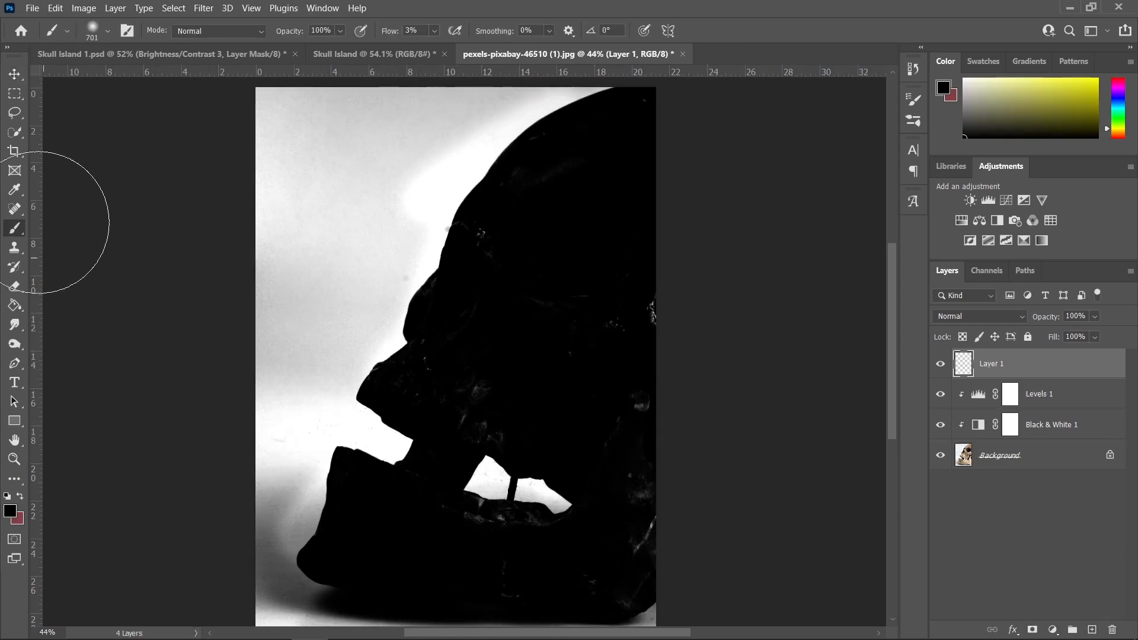
pyautogui.moveTo(606, 256)
pyautogui.mouseDown()
pyautogui.moveTo(538, 273)
pyautogui.moveTo(501, 216)
pyautogui.mouseUp()
pyautogui.scroll(2, 555, 274)
pyautogui.scroll(-1, 526, 238)
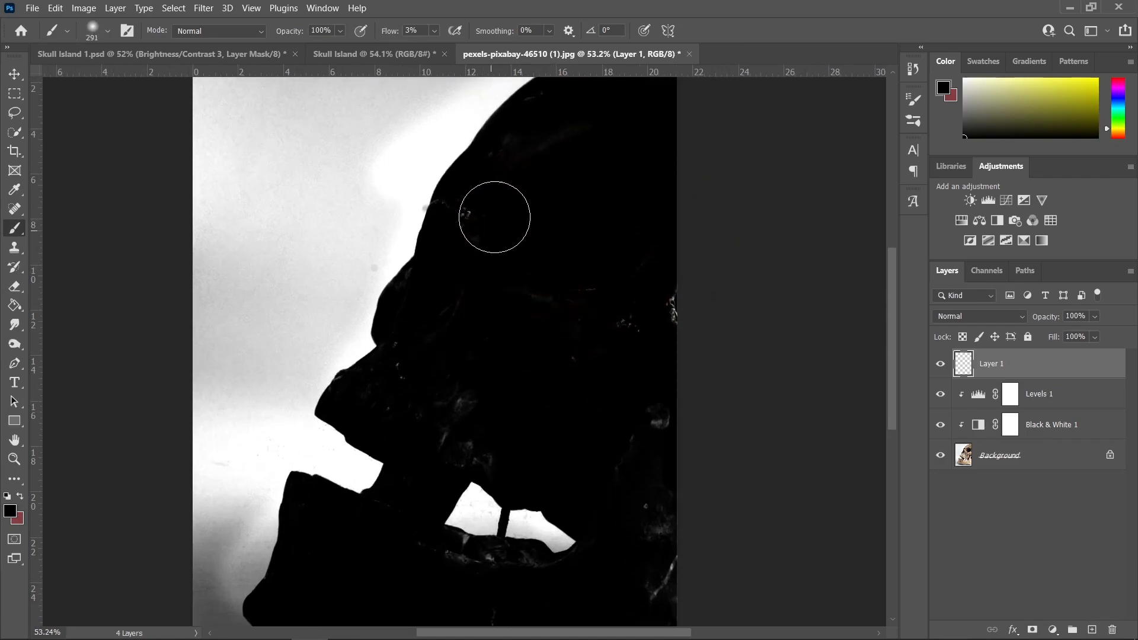
pyautogui.click(436, 30)
pyautogui.moveTo(442, 48); pyautogui.dragTo(626, 55)
# - Paint black over the remaining light specks inside the skull silhouette, reducing the brush to about 113 px
pyautogui.moveTo(508, 190)
pyautogui.mouseDown()
pyautogui.moveTo(479, 230)
pyautogui.moveTo(638, 255)
pyautogui.moveTo(704, 311)
pyautogui.moveTo(651, 410)
pyautogui.moveTo(625, 360)
pyautogui.mouseUp()
pyautogui.scroll(-1, 622, 358)
pyautogui.moveTo(549, 345)
pyautogui.mouseDown()
pyautogui.moveTo(471, 373)
pyautogui.moveTo(691, 453)
pyautogui.moveTo(670, 541)
pyautogui.moveTo(579, 553)
pyautogui.moveTo(452, 525)
pyautogui.moveTo(463, 516)
pyautogui.moveTo(452, 479)
pyautogui.mouseUp()
pyautogui.moveTo(420, 315); pyautogui.dragTo(397, 322)
pyautogui.scroll(-2, 678, 396)
pyautogui.scroll(1, 687, 400)
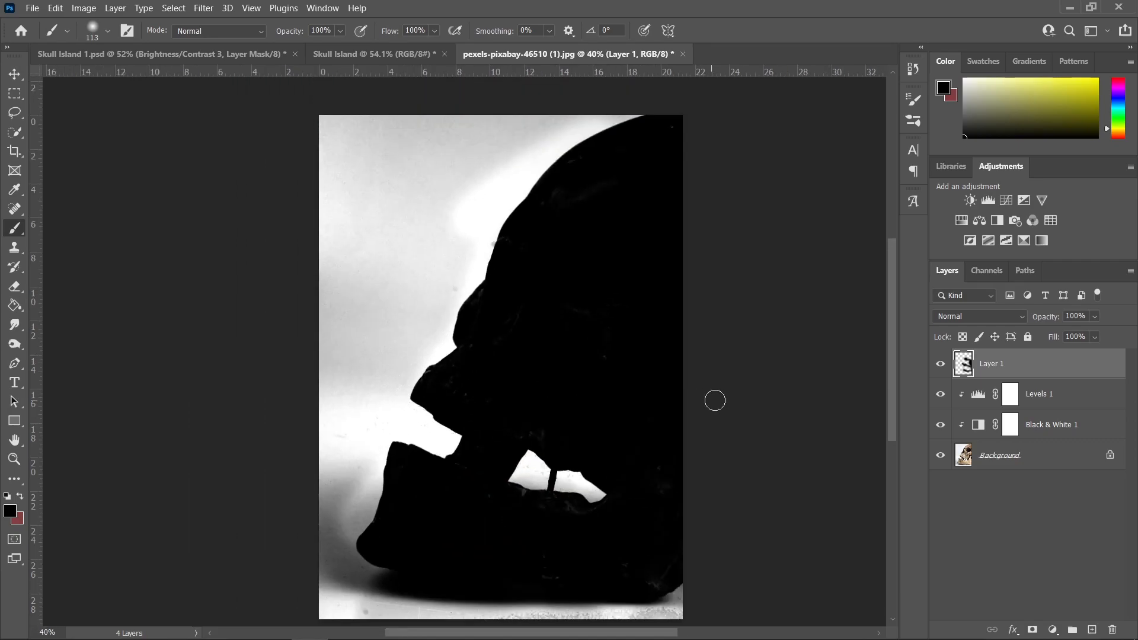
# - Select the dark skull silhouette on the Background layer with a Color Range selection of Shadows
pyautogui.click(1048, 460)
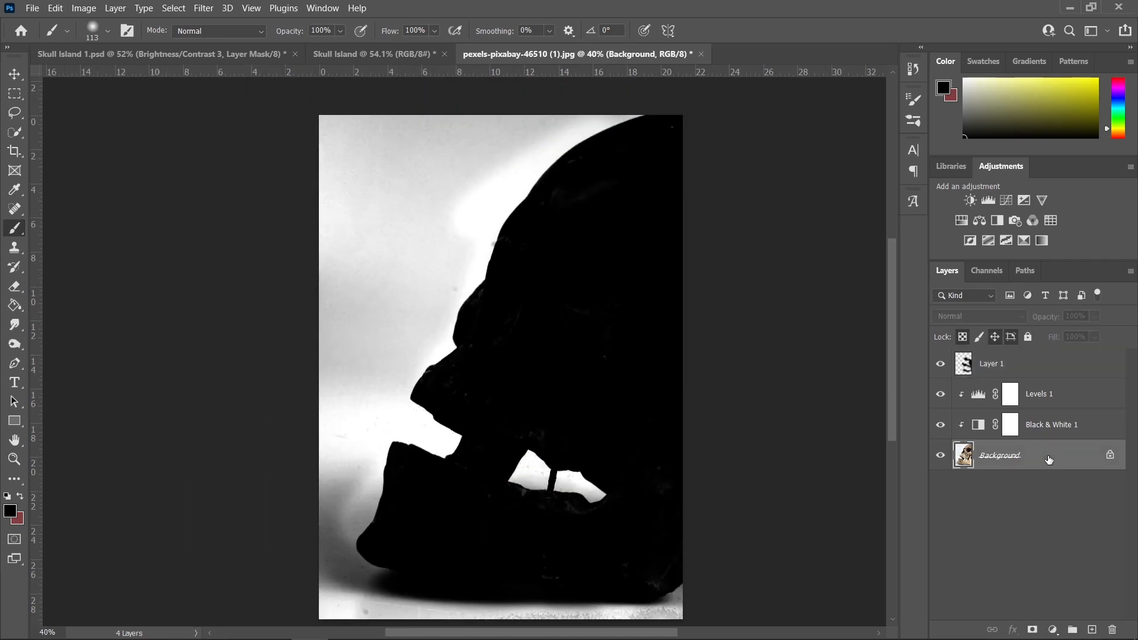
pyautogui.click(178, 10)
pyautogui.click(250, 141)
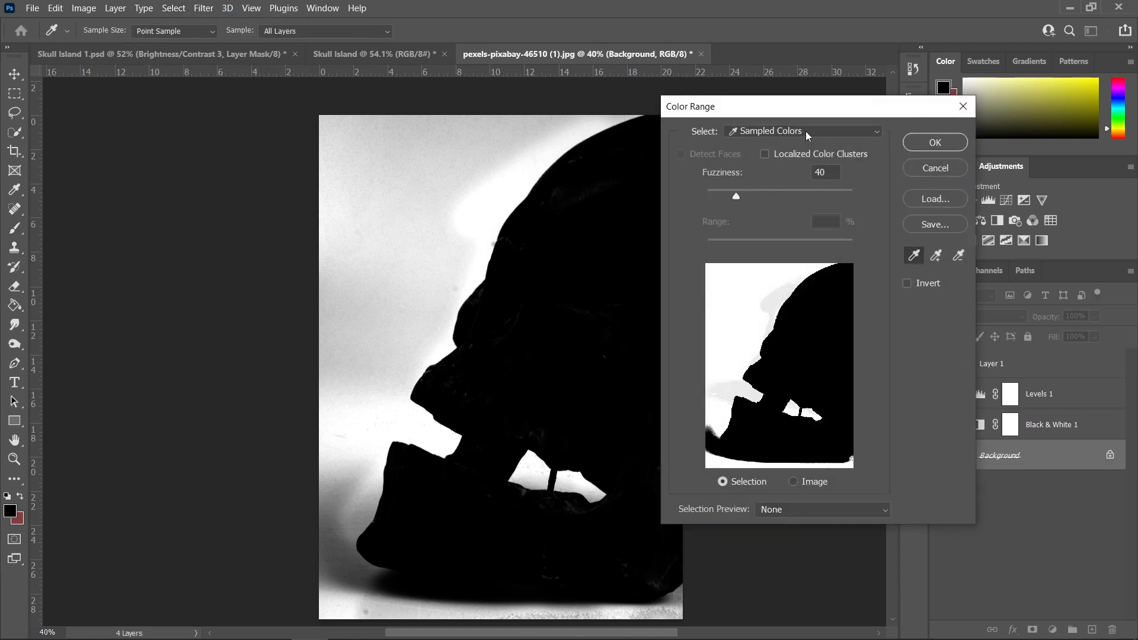
pyautogui.click(818, 131)
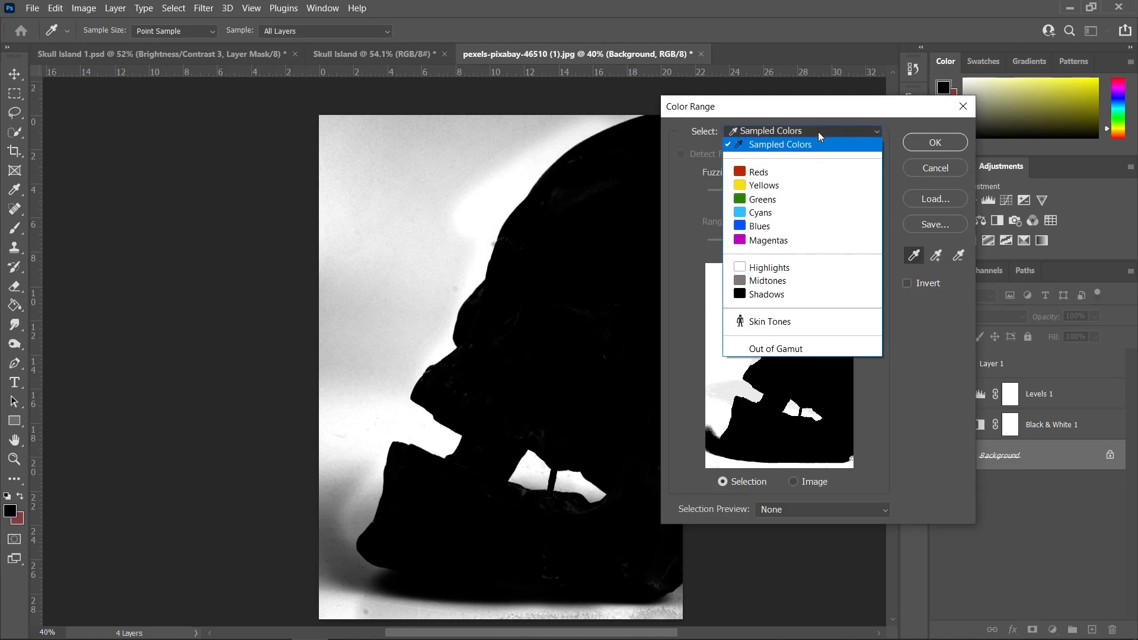
pyautogui.click(783, 298)
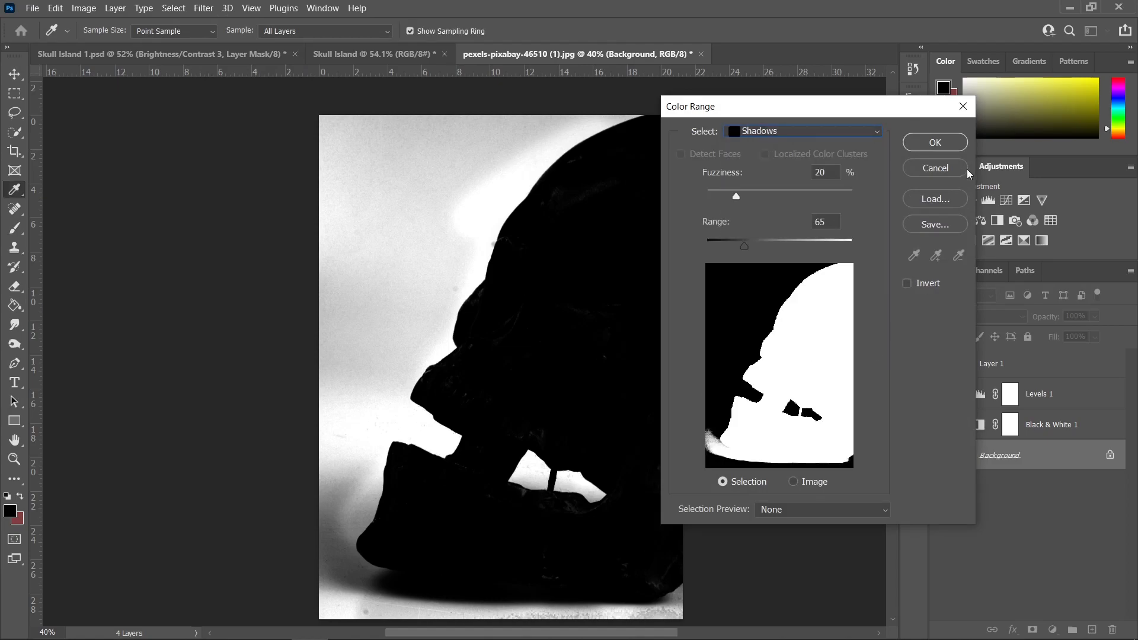
pyautogui.click(935, 142)
pyautogui.scroll(-1, 584, 378)
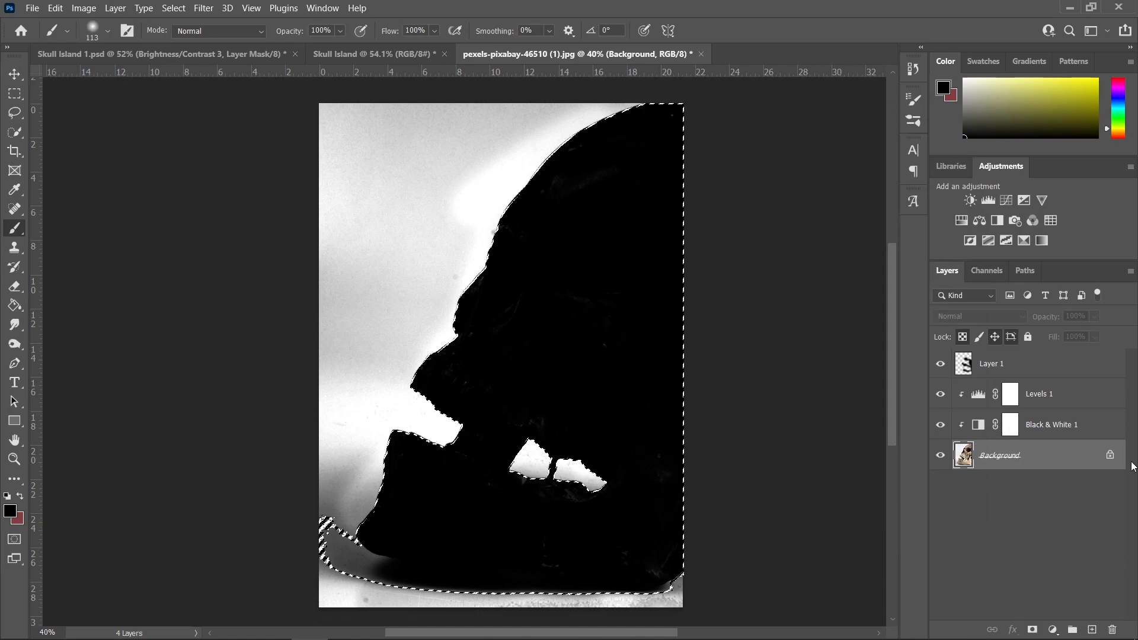
# - Turn the selection into a layer mask on the skull layer, and hide Layer 1, Levels 1 and Black & White 1
pyautogui.click(1033, 630)
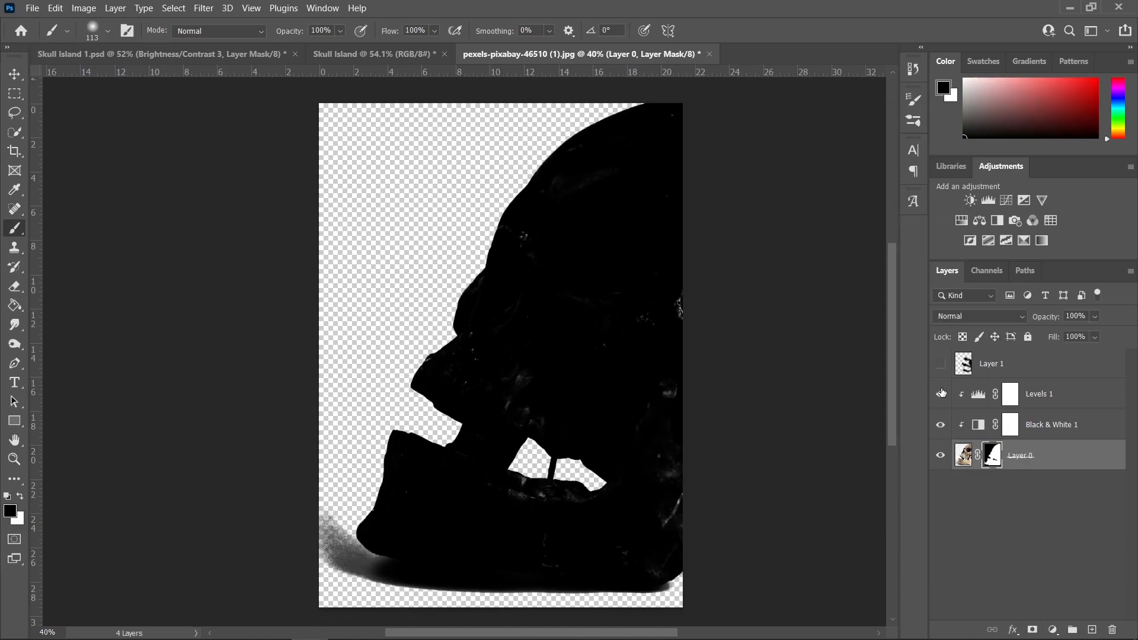
pyautogui.moveTo(940, 363); pyautogui.dragTo(941, 430)
pyautogui.scroll(-1, 918, 471)
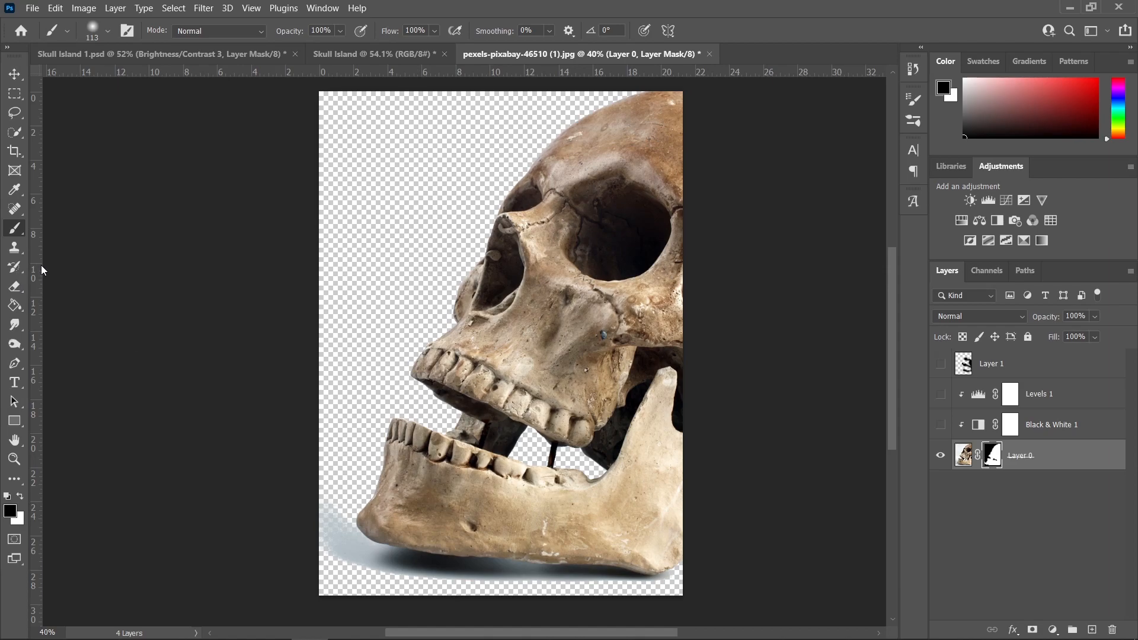
# - Paint black on the skull's layer mask with a 113 px Hard Round brush to erase the shadow beneath the jaw
pyautogui.click(107, 31)
pyautogui.click(84, 251)
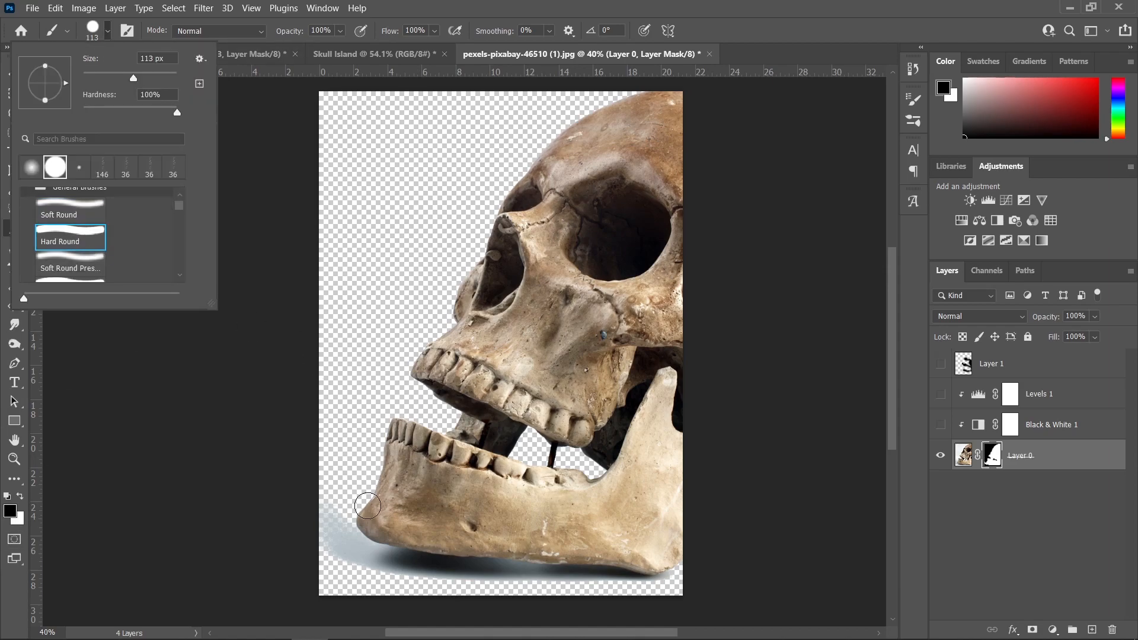
pyautogui.scroll(5, 373, 501)
pyautogui.scroll(-1, 376, 480)
pyautogui.moveTo(436, 418)
pyautogui.mouseDown()
pyautogui.moveTo(282, 378)
pyautogui.moveTo(236, 385)
pyautogui.mouseUp()
pyautogui.moveTo(107, 323)
pyautogui.mouseDown()
pyautogui.moveTo(111, 392)
pyautogui.moveTo(124, 403)
pyautogui.moveTo(130, 355)
pyautogui.moveTo(182, 407)
pyautogui.moveTo(144, 371)
pyautogui.moveTo(571, 472)
pyautogui.moveTo(662, 479)
pyautogui.mouseUp()
pyautogui.hotkey('ctrl', 'z')
pyautogui.moveTo(662, 478); pyautogui.dragTo(520, 465)
pyautogui.moveTo(519, 464); pyautogui.dragTo(705, 481)
pyautogui.scroll(-3, 623, 465)
pyautogui.scroll(-3, 487, 481)
# - Convert the masked skull layer to a smart object and move it into the Skull Island document
pyautogui.press('v')
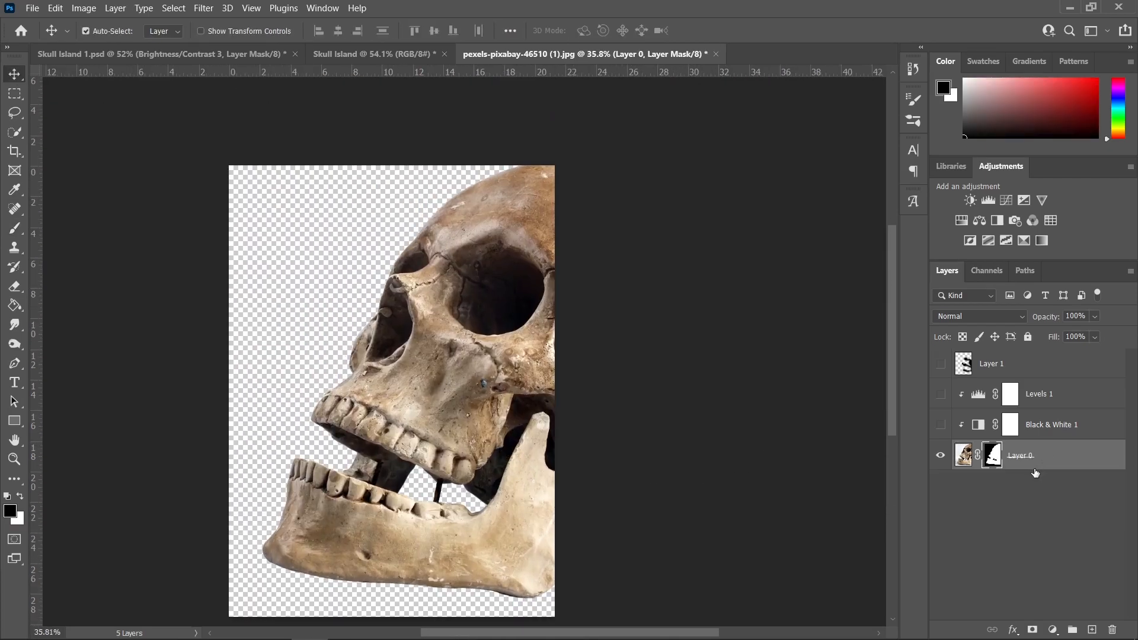
pyautogui.rightClick(1055, 461)
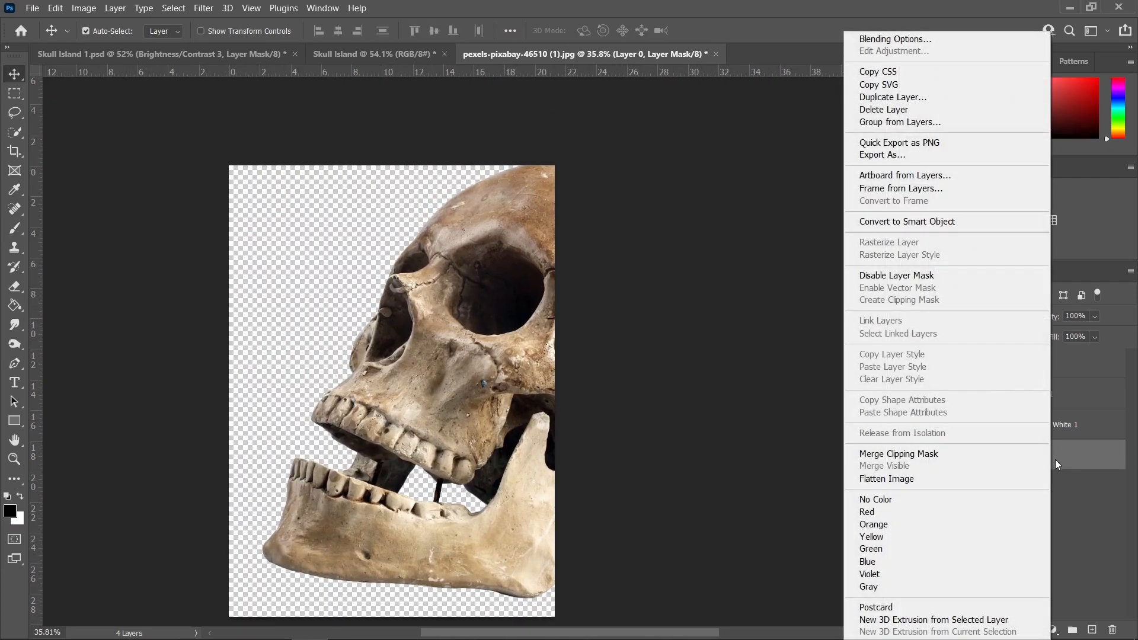
pyautogui.click(912, 222)
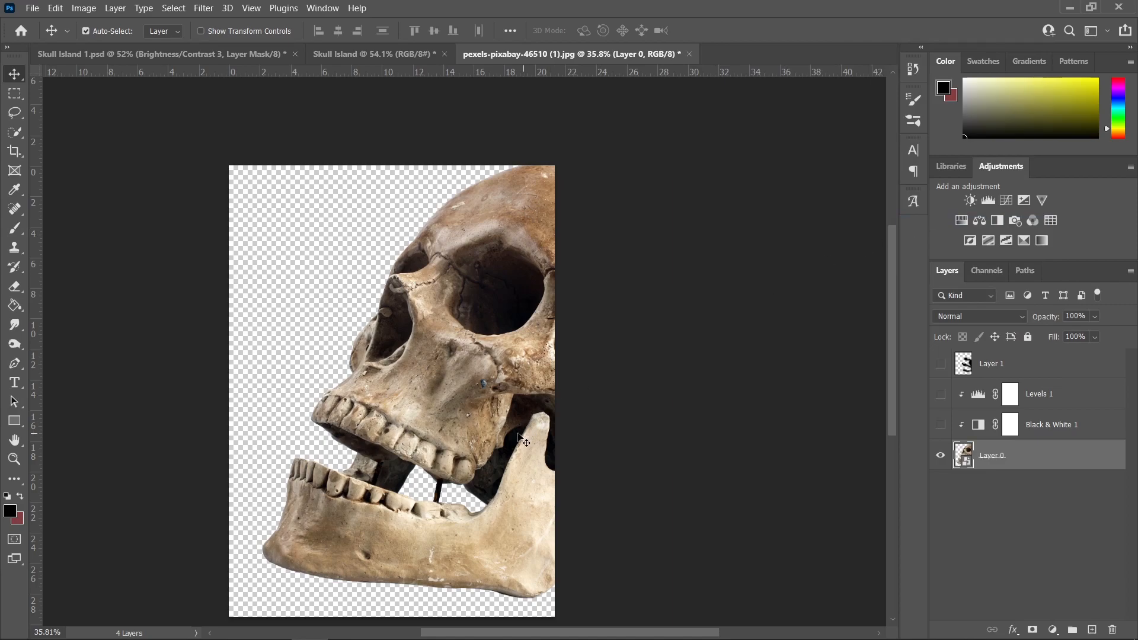
pyautogui.moveTo(465, 338); pyautogui.dragTo(487, 409)
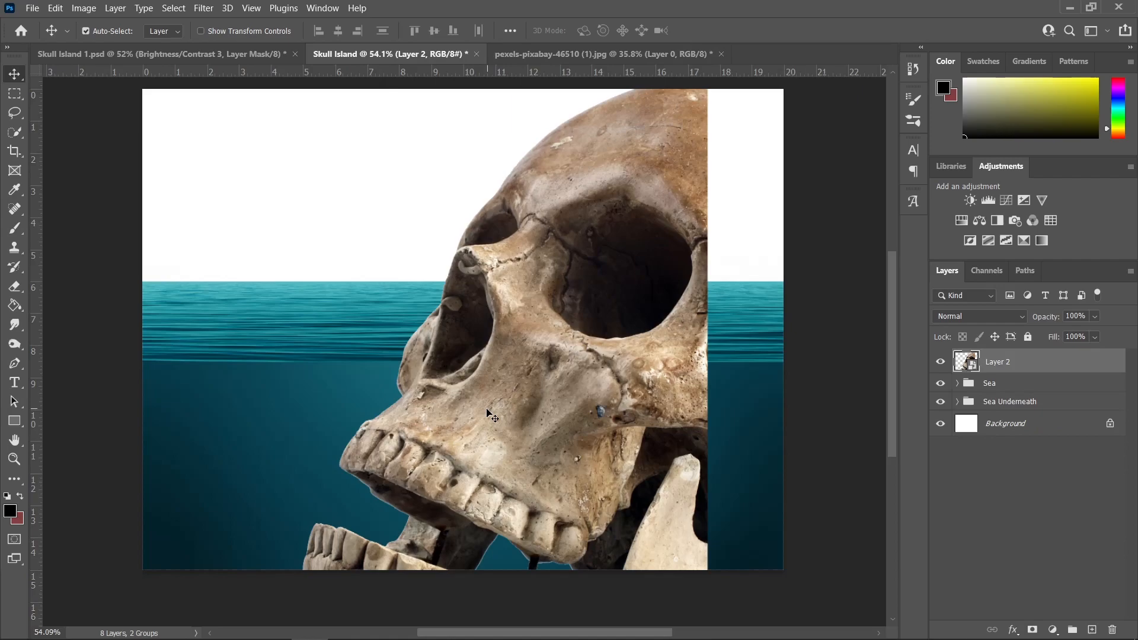
# - Scale the skull down, rotate it about 90° counterclockwise, and place it with its flat cut edge up against the waterline
pyautogui.hotkey('ctrl', 't')
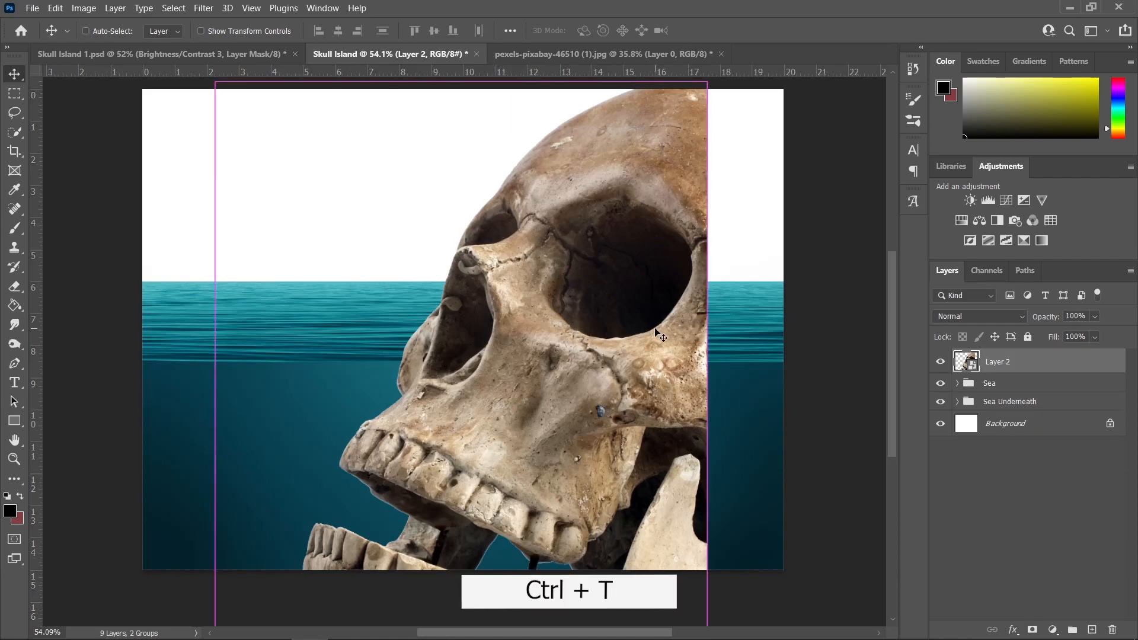
pyautogui.moveTo(705, 413); pyautogui.dragTo(414, 413)
pyautogui.moveTo(398, 251); pyautogui.dragTo(168, 359)
pyautogui.moveTo(304, 381); pyautogui.dragTo(453, 425)
pyautogui.moveTo(39, 146)
pyautogui.mouseDown()
pyautogui.moveTo(336, 138)
pyautogui.moveTo(35, 136)
pyautogui.mouseUp()
pyautogui.press('Return')
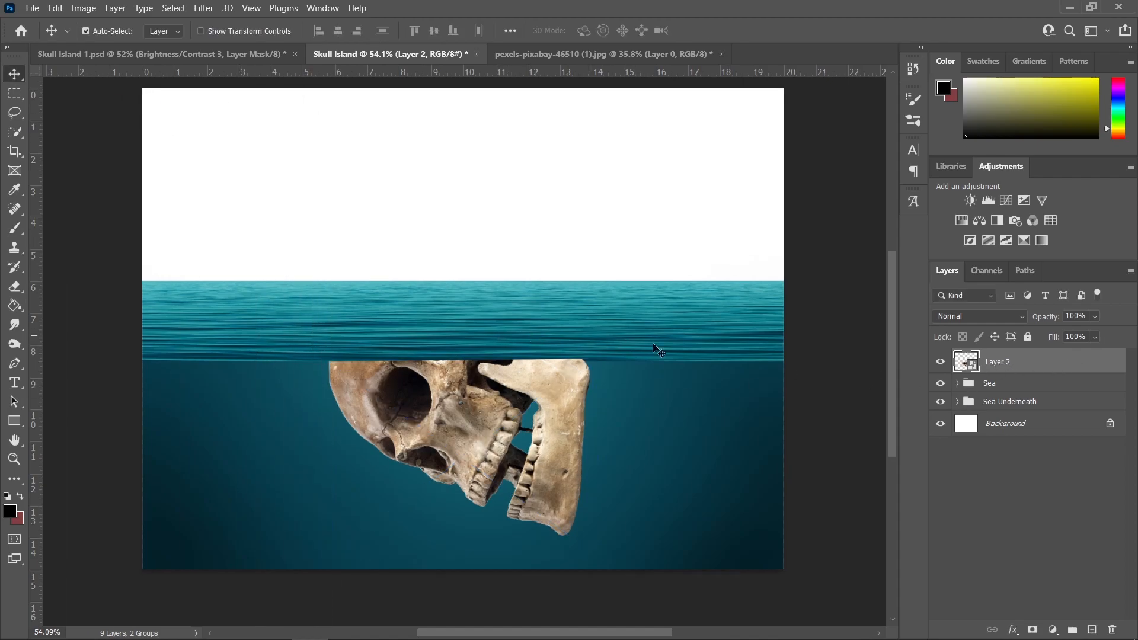
# - Place the skull layer between the Sea and Sea Underneath groups and rename it Skull
pyautogui.moveTo(1028, 369); pyautogui.dragTo(1018, 397)
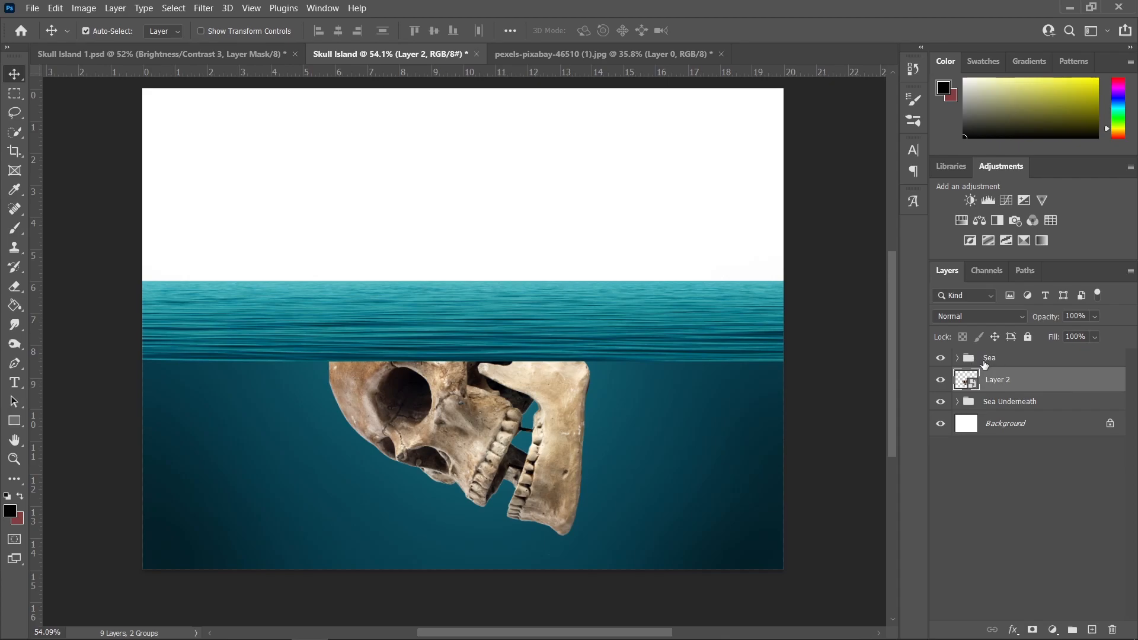
pyautogui.click(859, 413)
pyautogui.scroll(1, 859, 413)
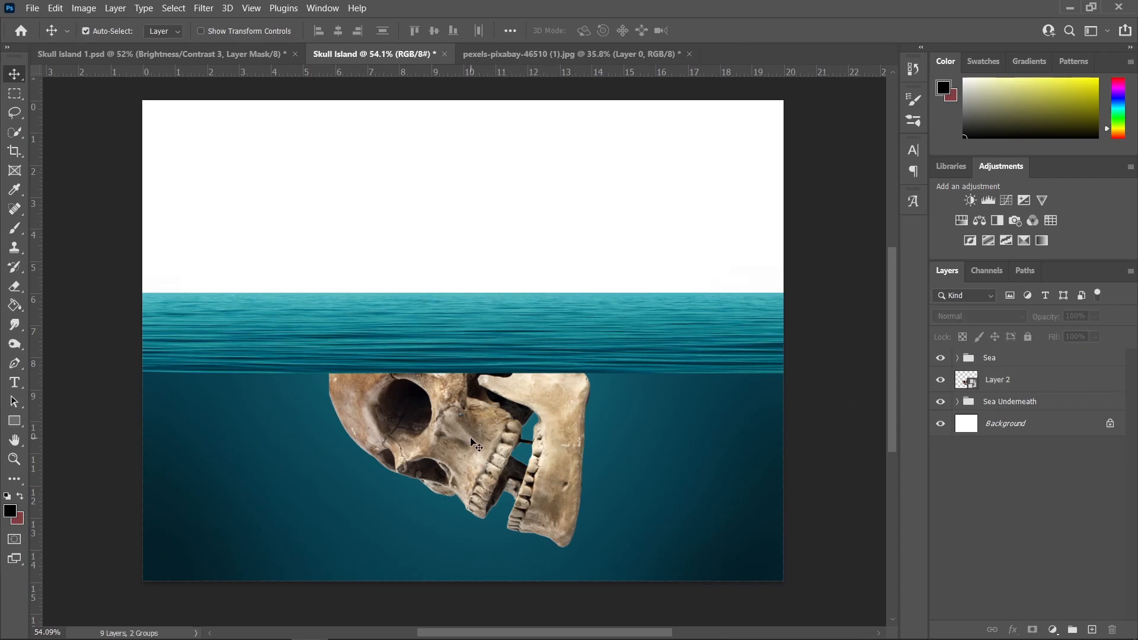
pyautogui.doubleClick(1000, 383)
pyautogui.write('Skull')
pyautogui.press('Return')
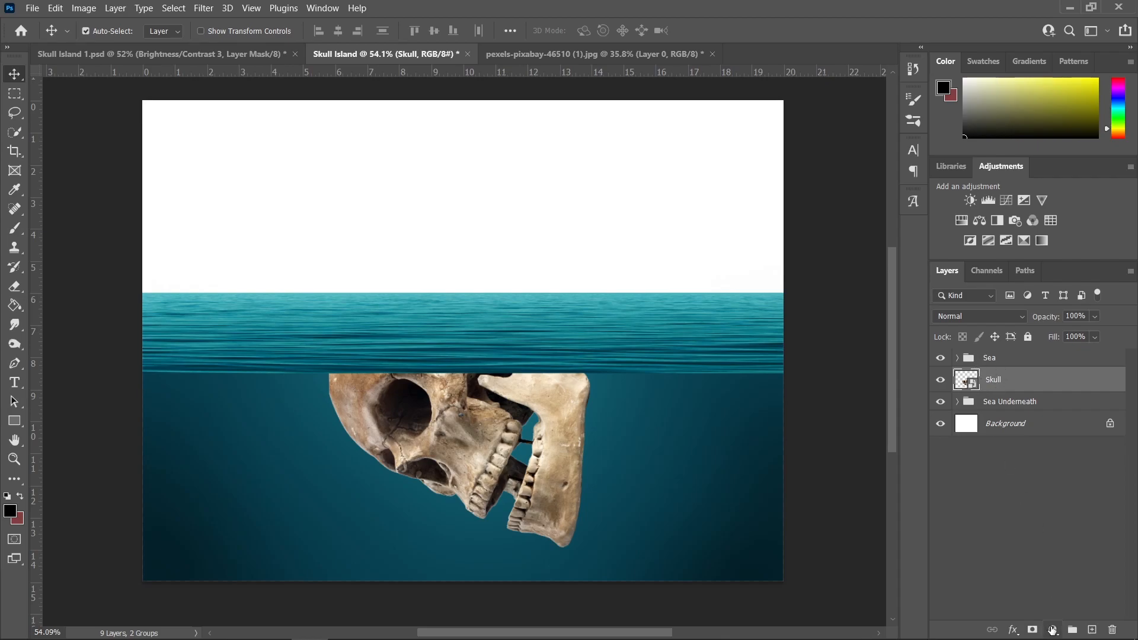
# - Add a Levels adjustment clipped to the Skull layer, with the black input level at 85 and the white output level at 130
pyautogui.click(1054, 629)
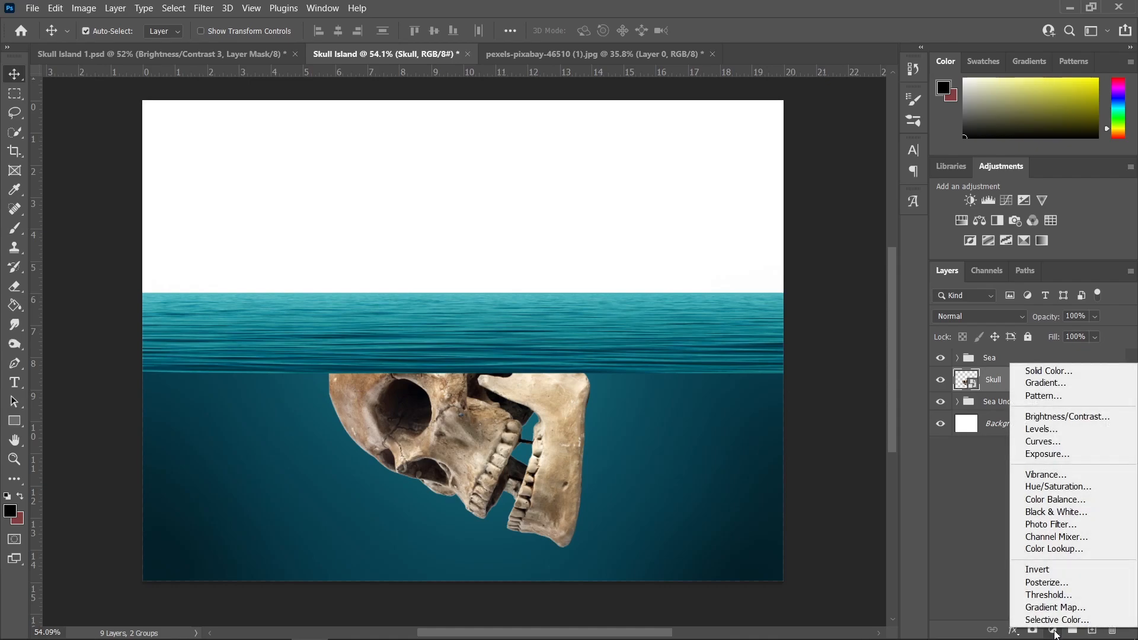
pyautogui.click(1055, 435)
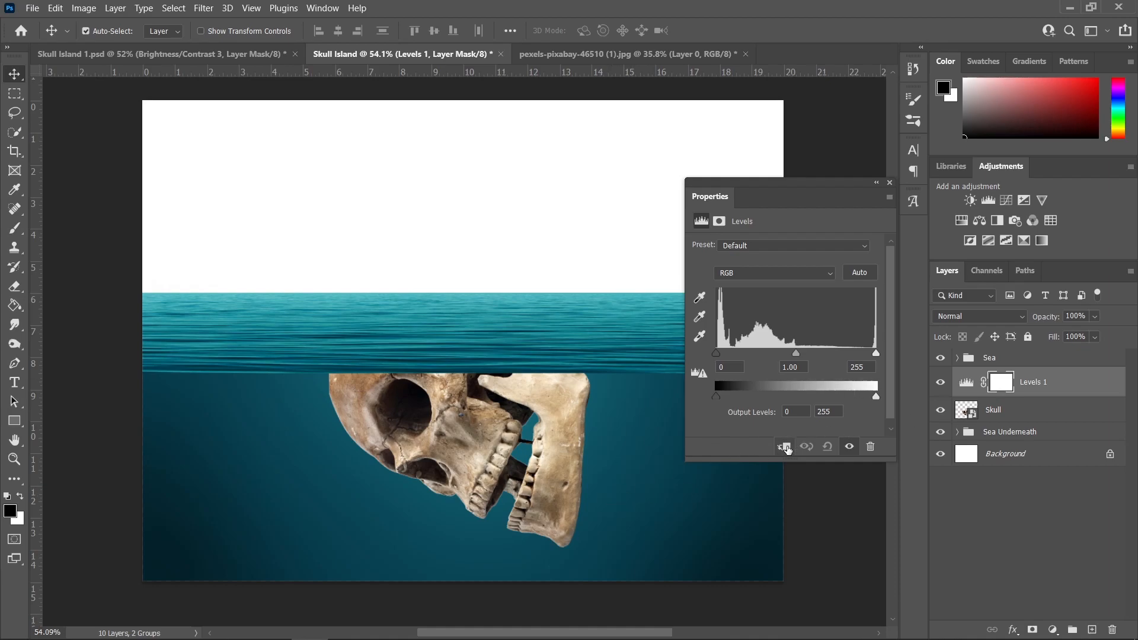
pyautogui.click(785, 447)
pyautogui.moveTo(876, 399); pyautogui.dragTo(800, 399)
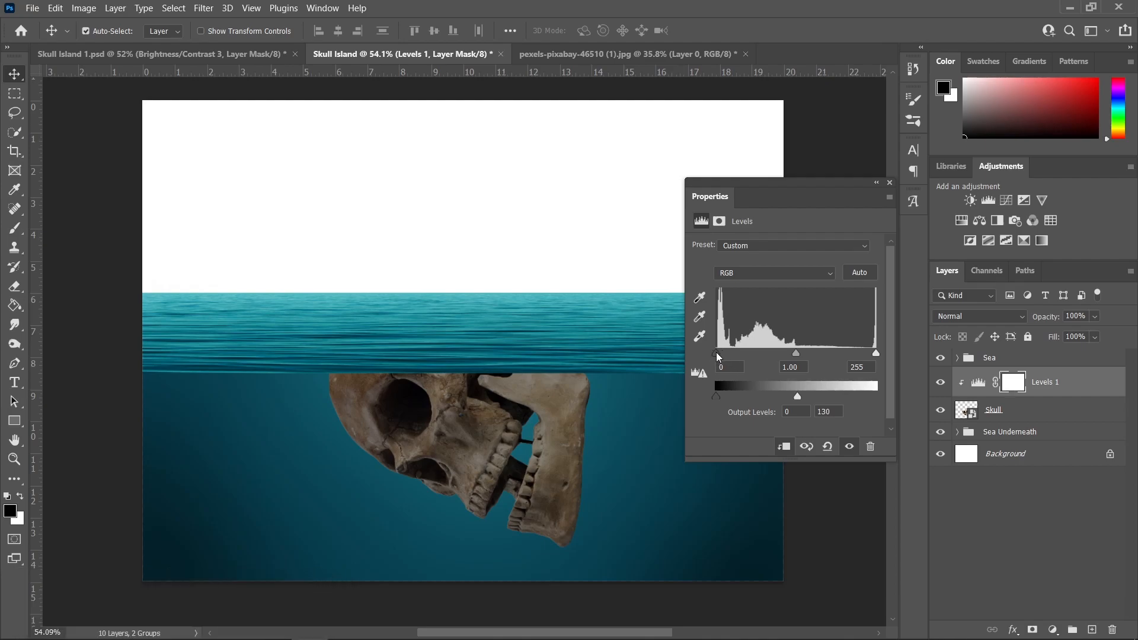
pyautogui.moveTo(723, 357); pyautogui.dragTo(768, 360)
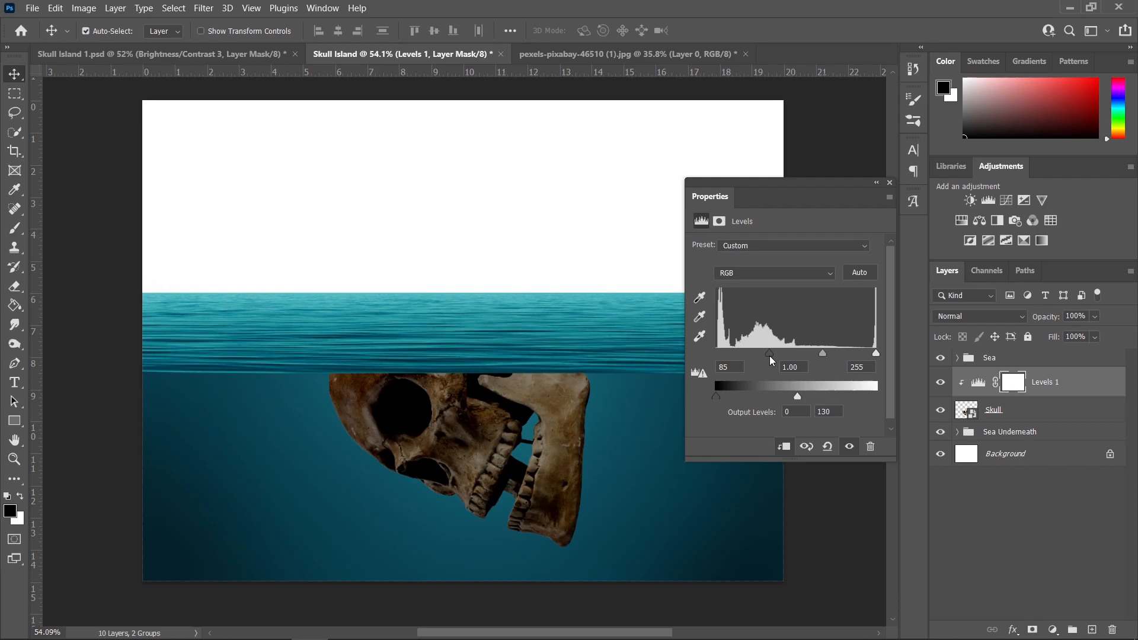
pyautogui.scroll(-1, 474, 451)
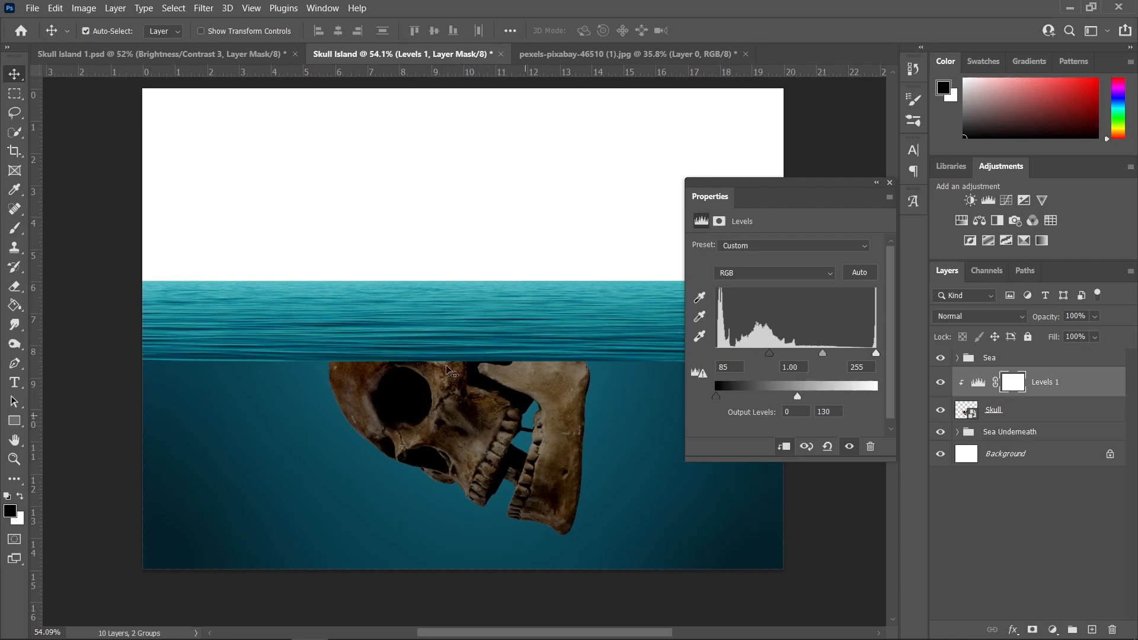
pyautogui.click(889, 182)
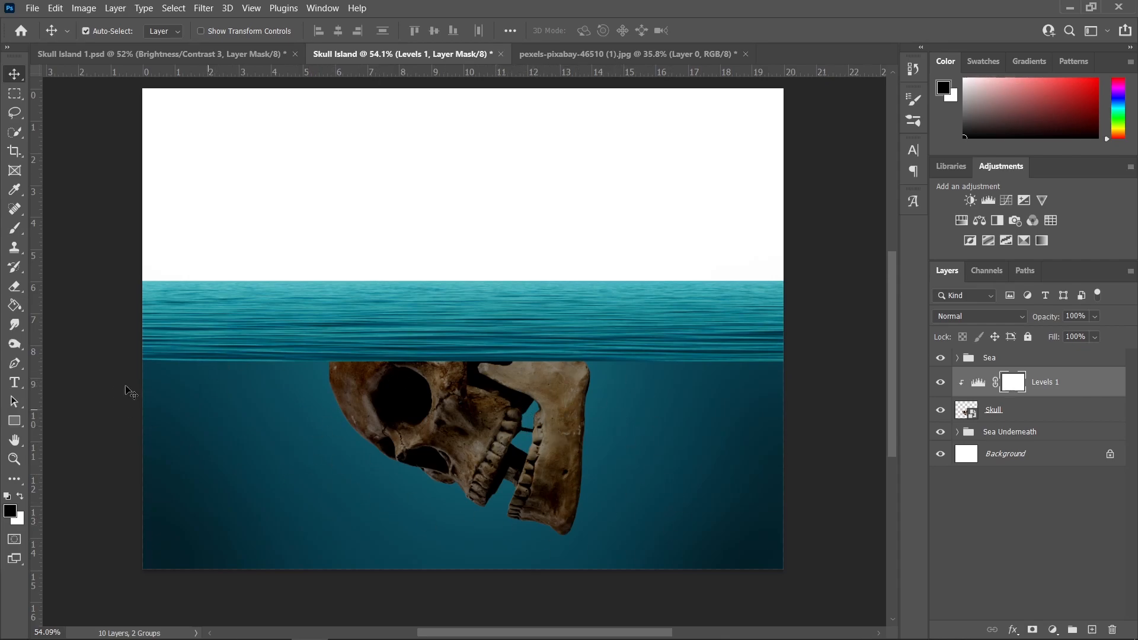
# - Add a clipped Color Balance adjustment above Levels 1 with midtones at Cyan/Red -80 and Yellow/Blue +45
pyautogui.click(1053, 630)
pyautogui.click(972, 564)
pyautogui.click(1053, 630)
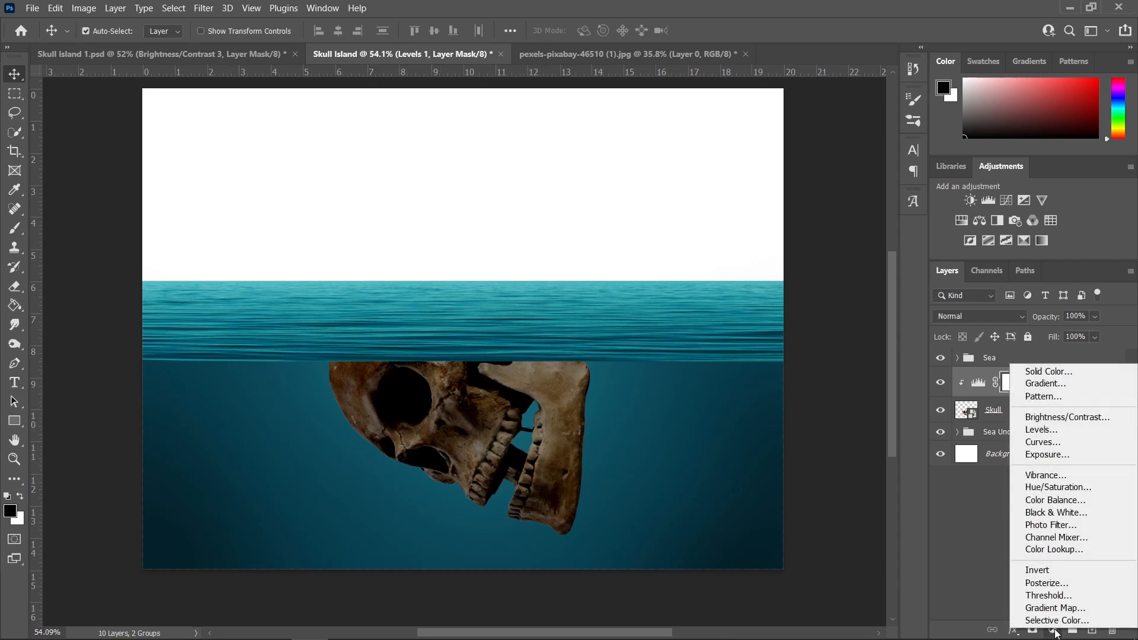
pyautogui.click(1069, 501)
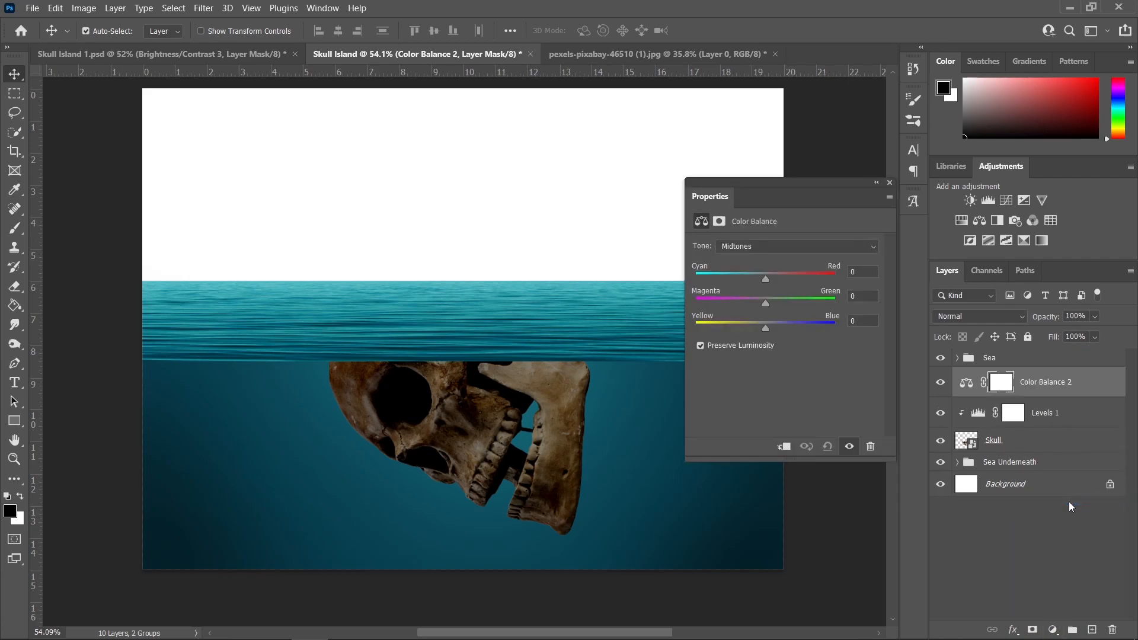
pyautogui.click(783, 449)
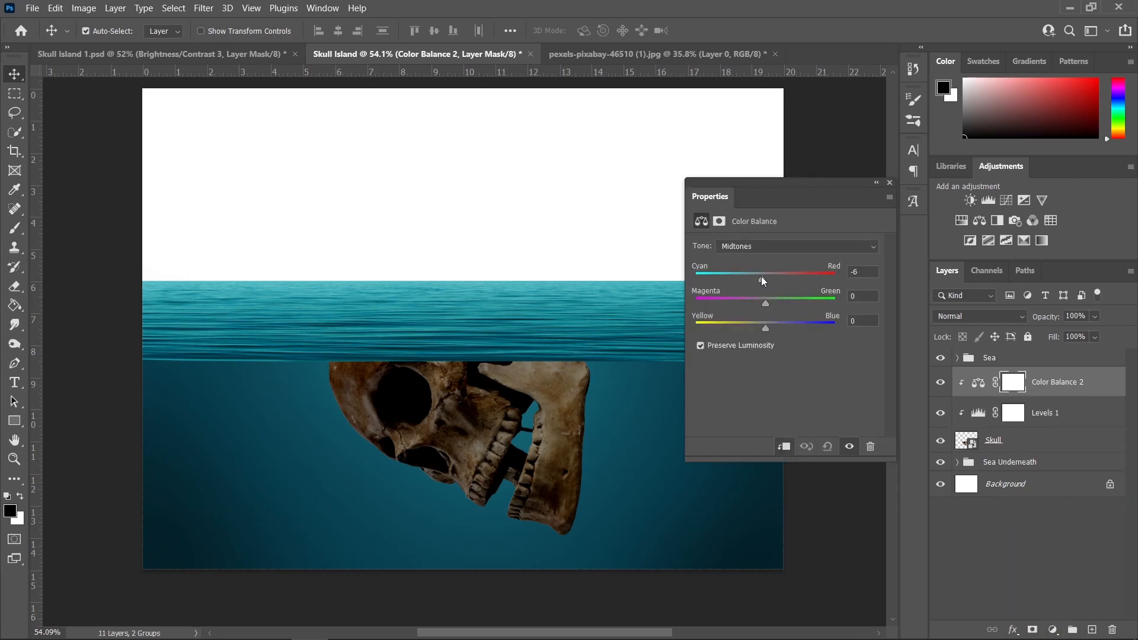
pyautogui.moveTo(746, 278); pyautogui.dragTo(737, 278)
pyautogui.moveTo(714, 273); pyautogui.dragTo(710, 273)
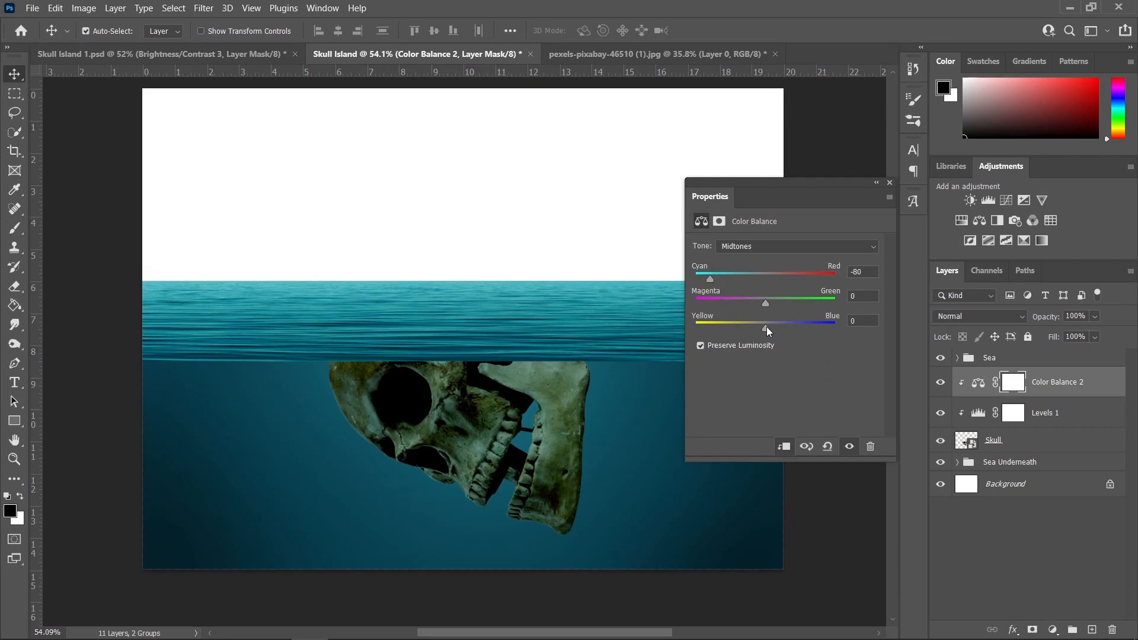
pyautogui.moveTo(764, 326); pyautogui.dragTo(795, 336)
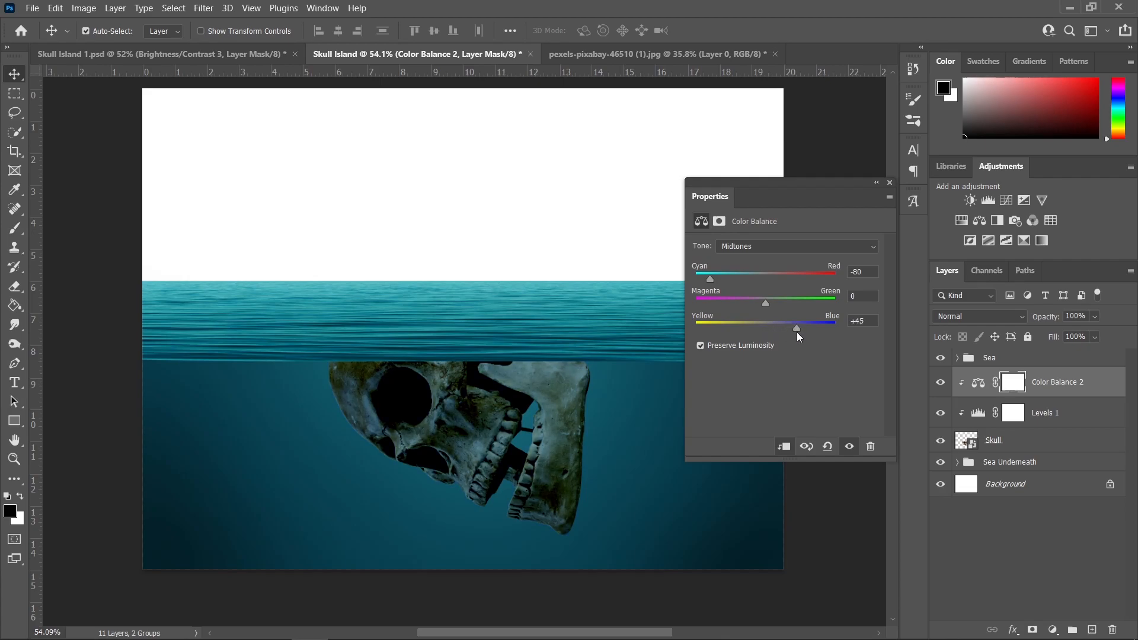
pyautogui.click(889, 182)
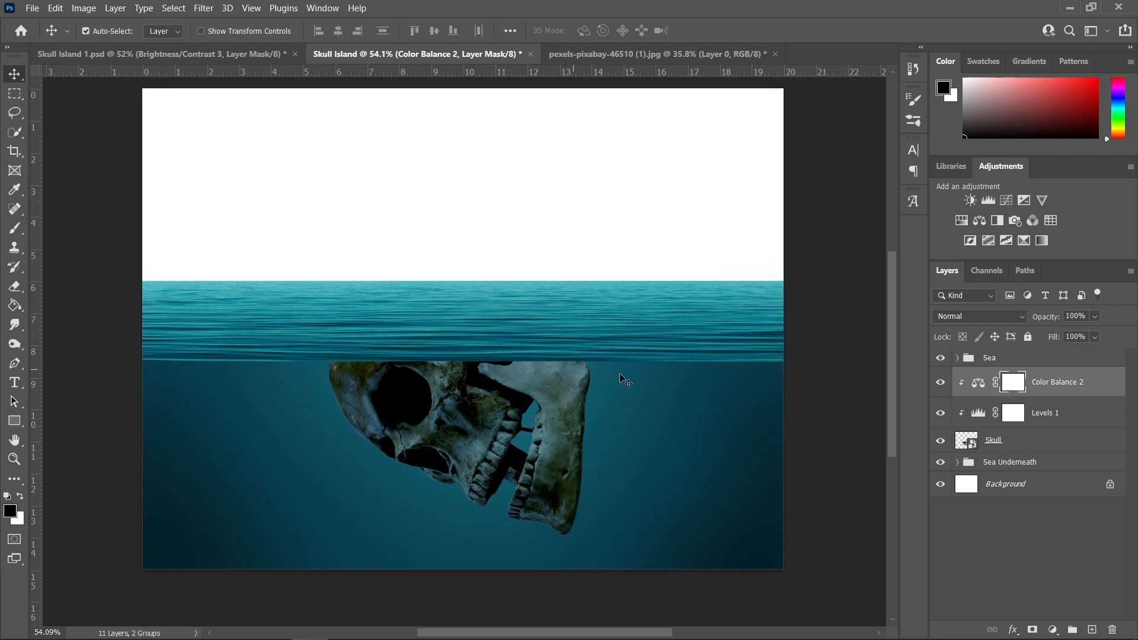
# - Add a clipped Brightness/Contrast adjustment above Color Balance 2 with brightness at 150
pyautogui.scroll(-1, 598, 366)
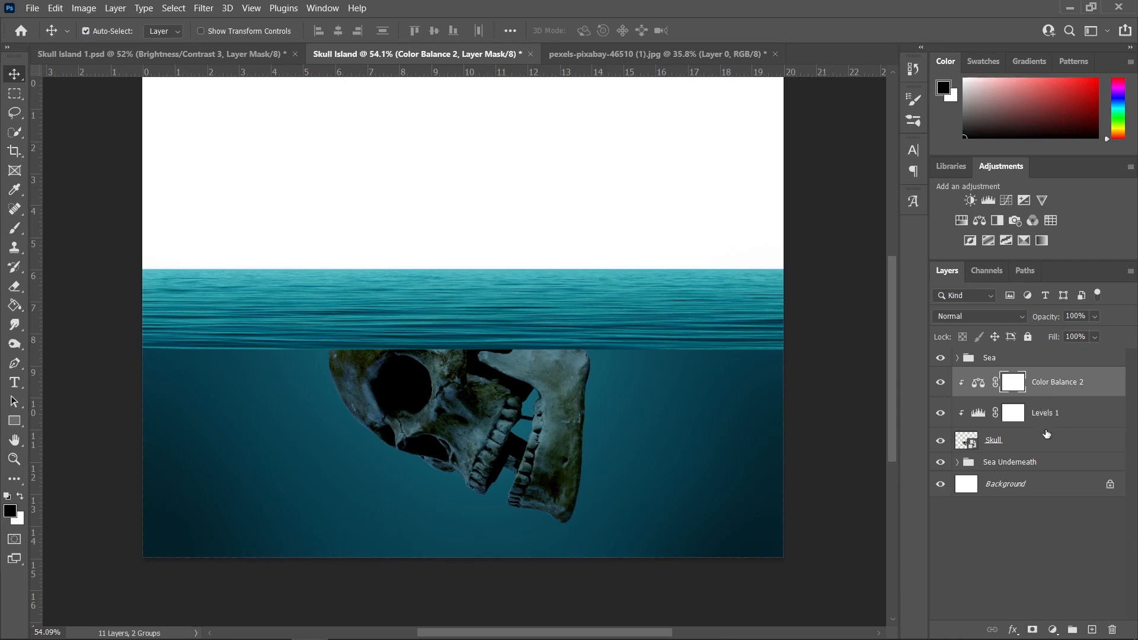
pyautogui.click(1053, 629)
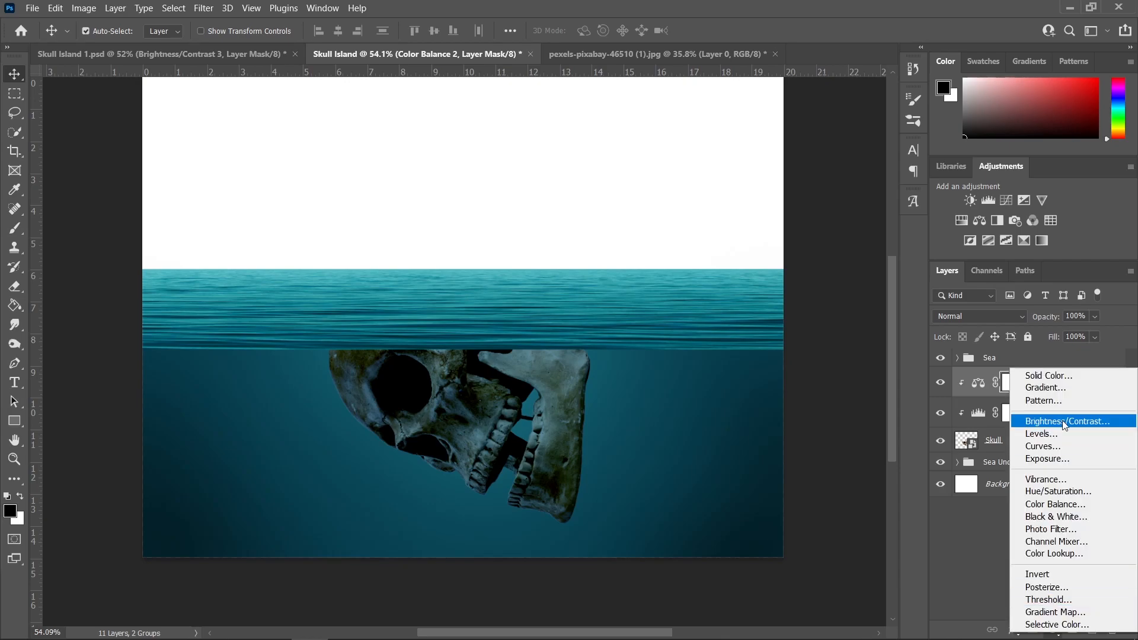
pyautogui.click(1062, 420)
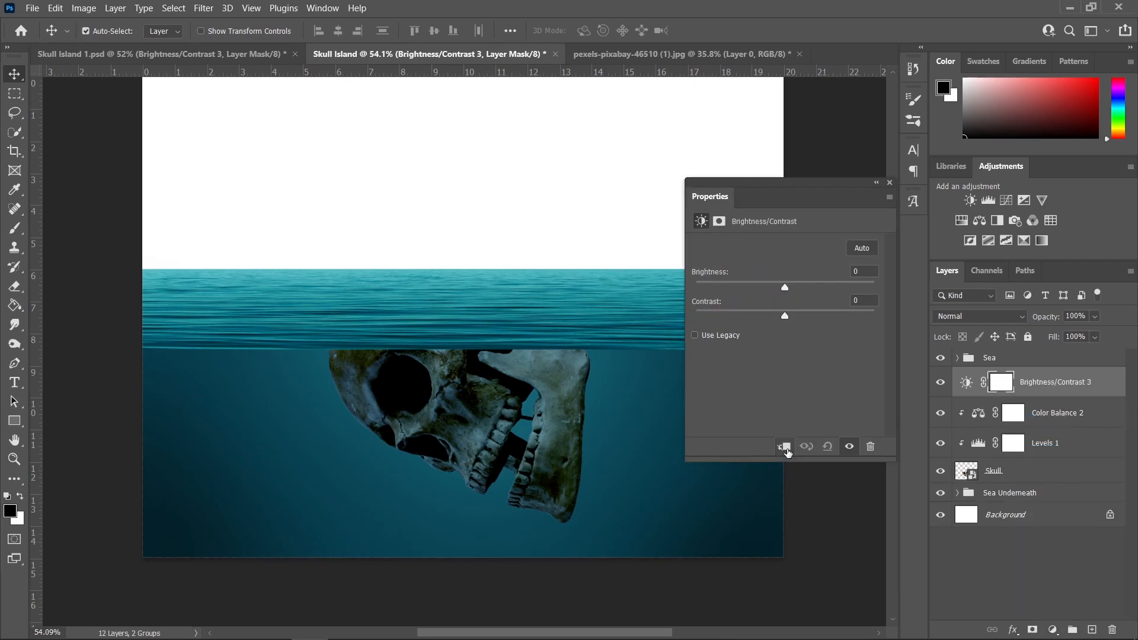
pyautogui.click(782, 446)
pyautogui.moveTo(786, 287); pyautogui.dragTo(883, 287)
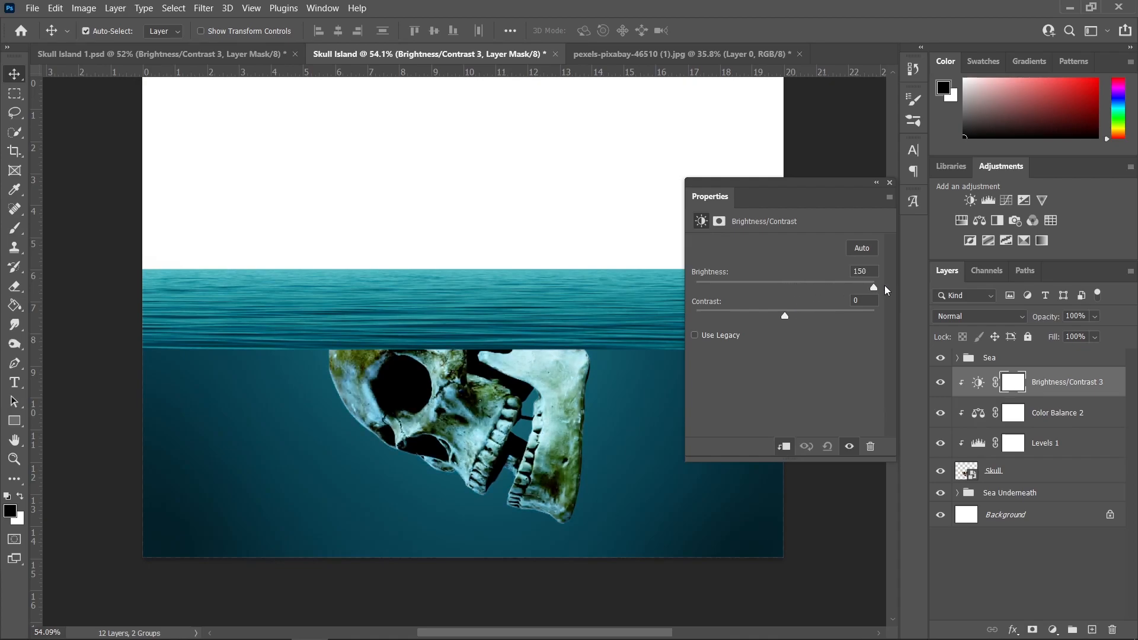
pyautogui.click(890, 182)
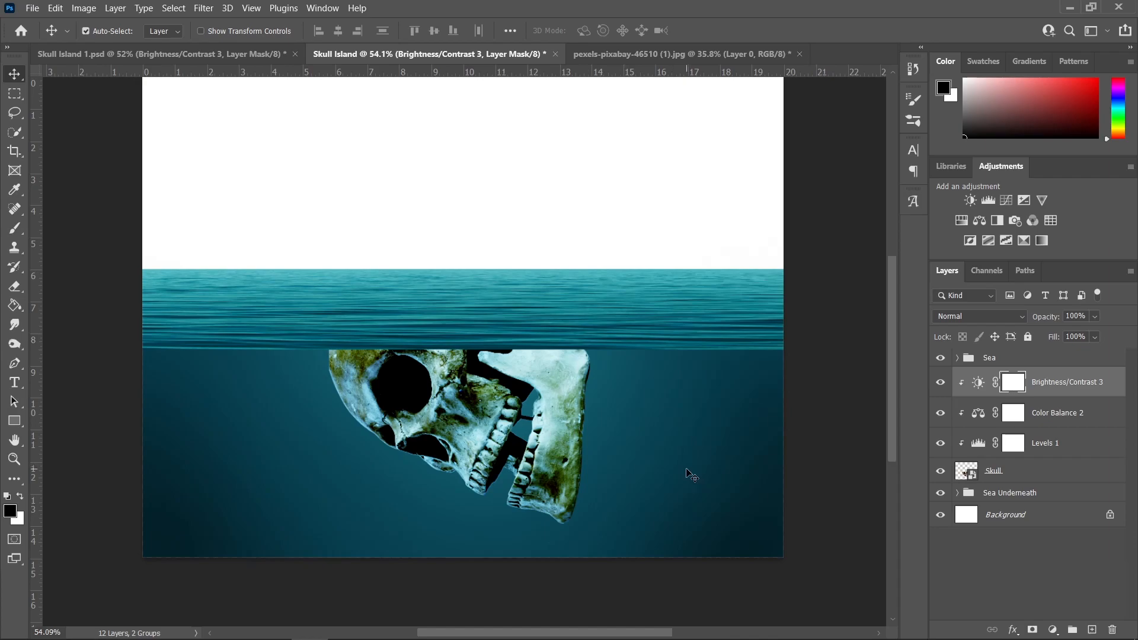
pyautogui.scroll(1, 729, 523)
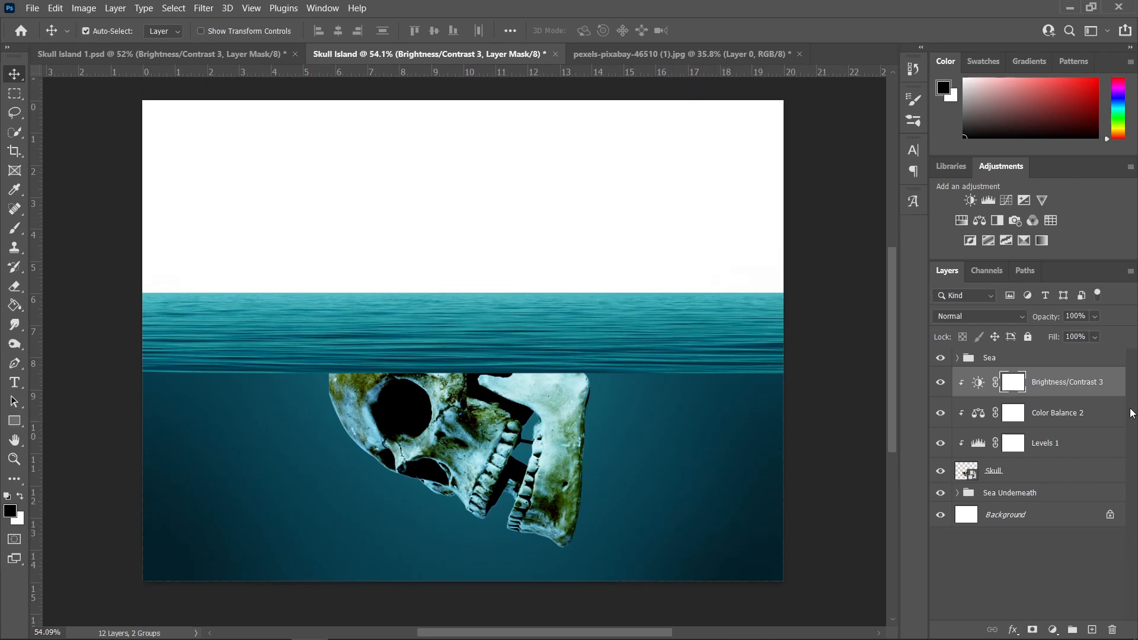
# - In Brightness/Contrast 3's Blend If, split the Underlying Layer's black point to 0 / 231, and deselect the layer
pyautogui.doubleClick(1122, 386)
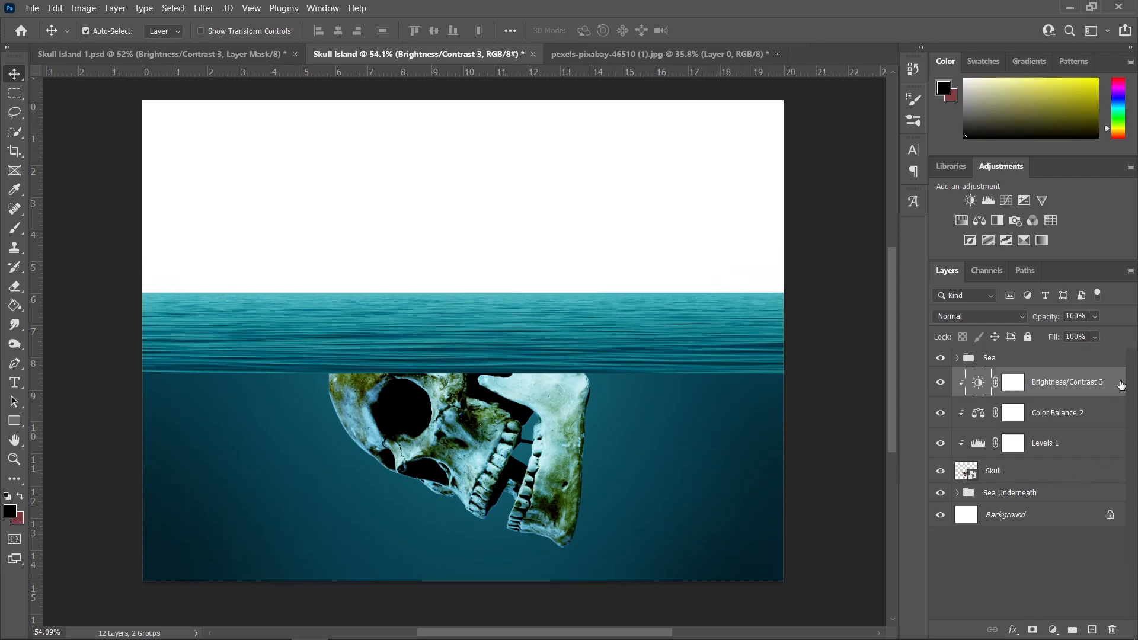
pyautogui.moveTo(823, 160); pyautogui.dragTo(892, 160)
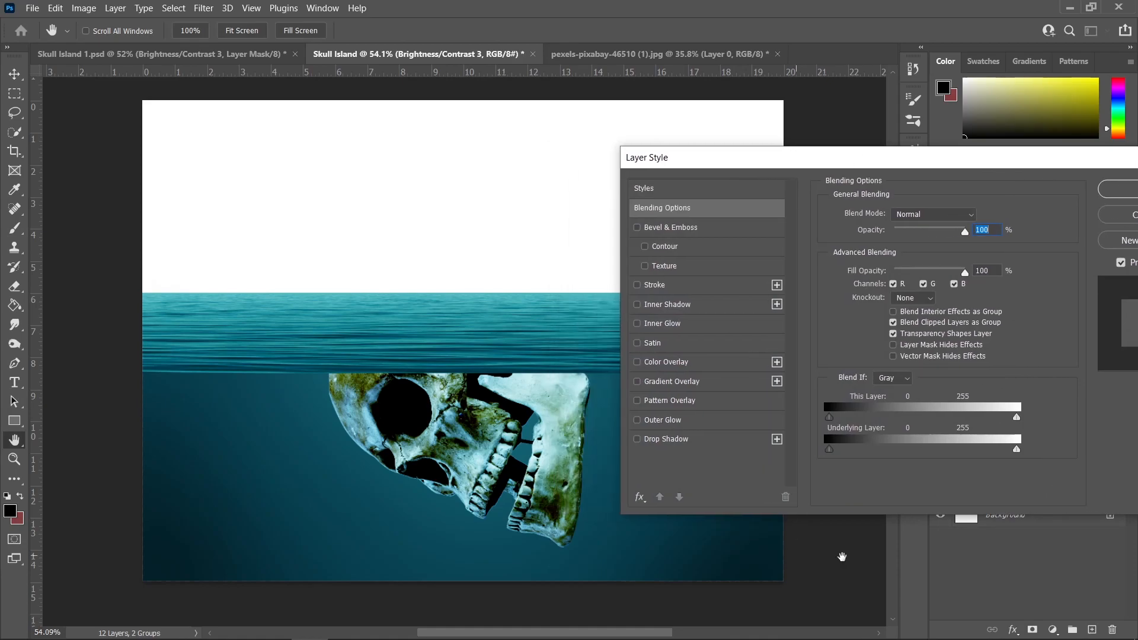
pyautogui.press('alt')
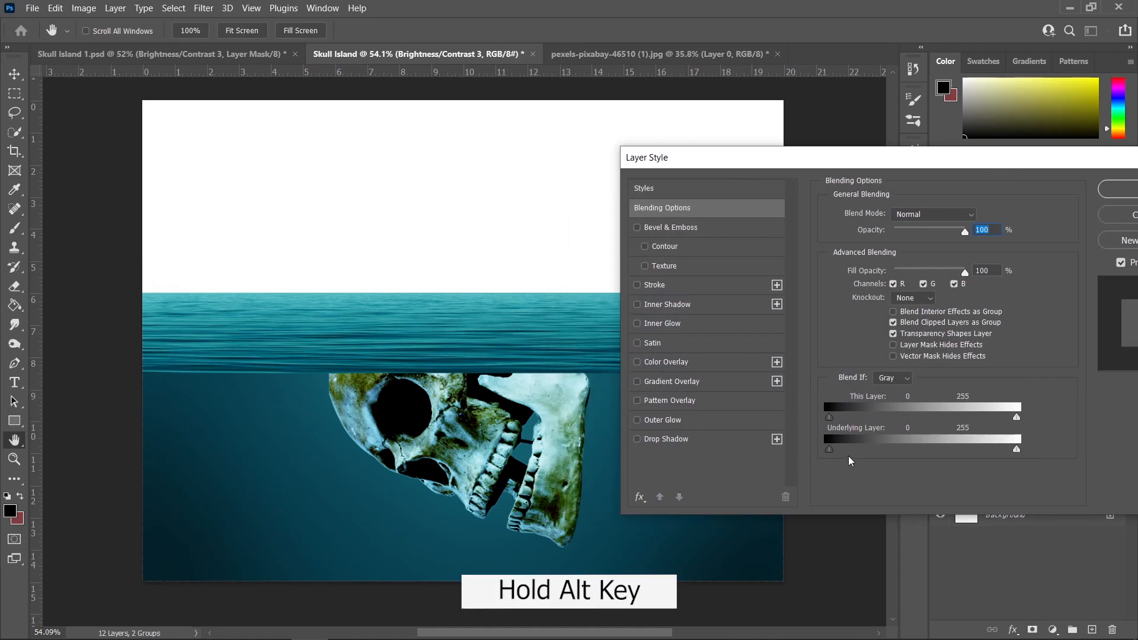
pyautogui.moveTo(832, 454); pyautogui.dragTo(969, 460)
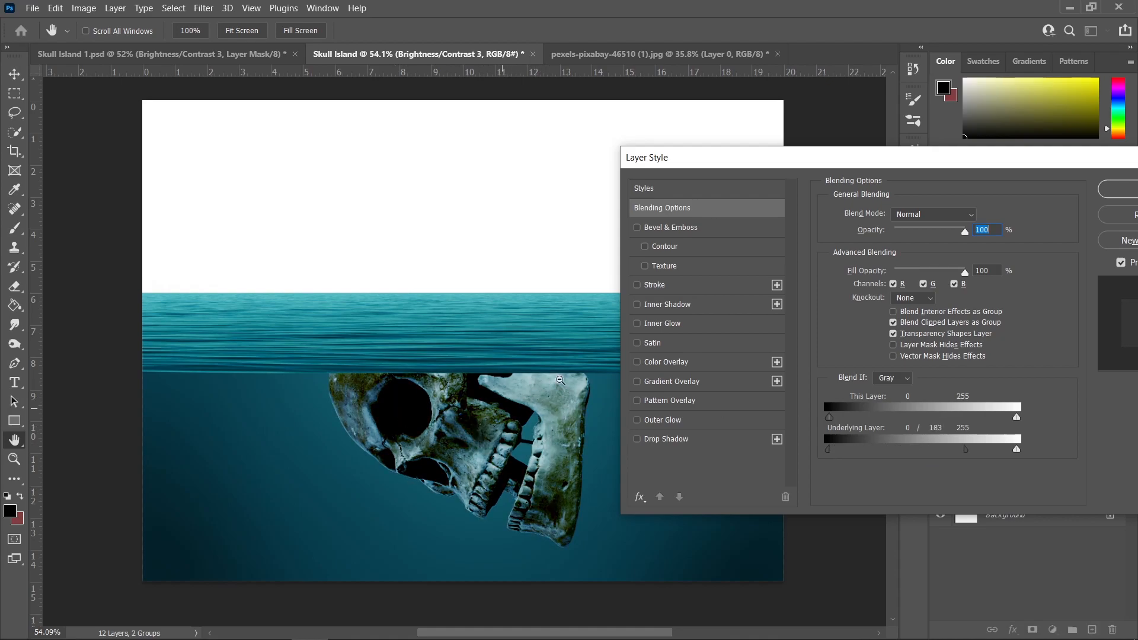
pyautogui.moveTo(969, 454); pyautogui.dragTo(996, 456)
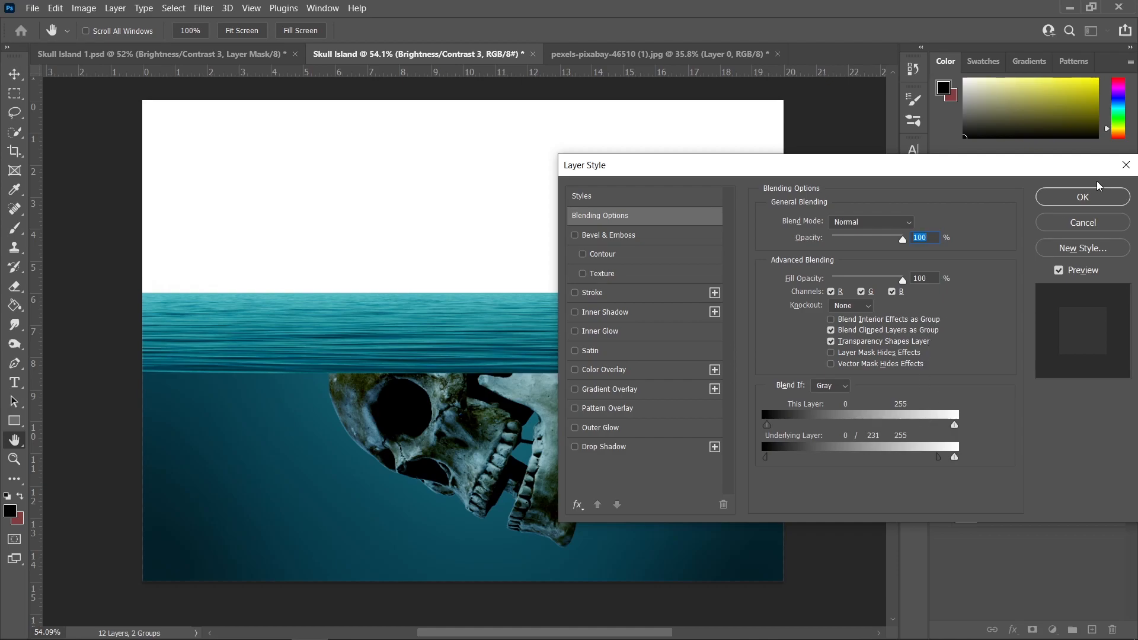
pyautogui.click(1082, 199)
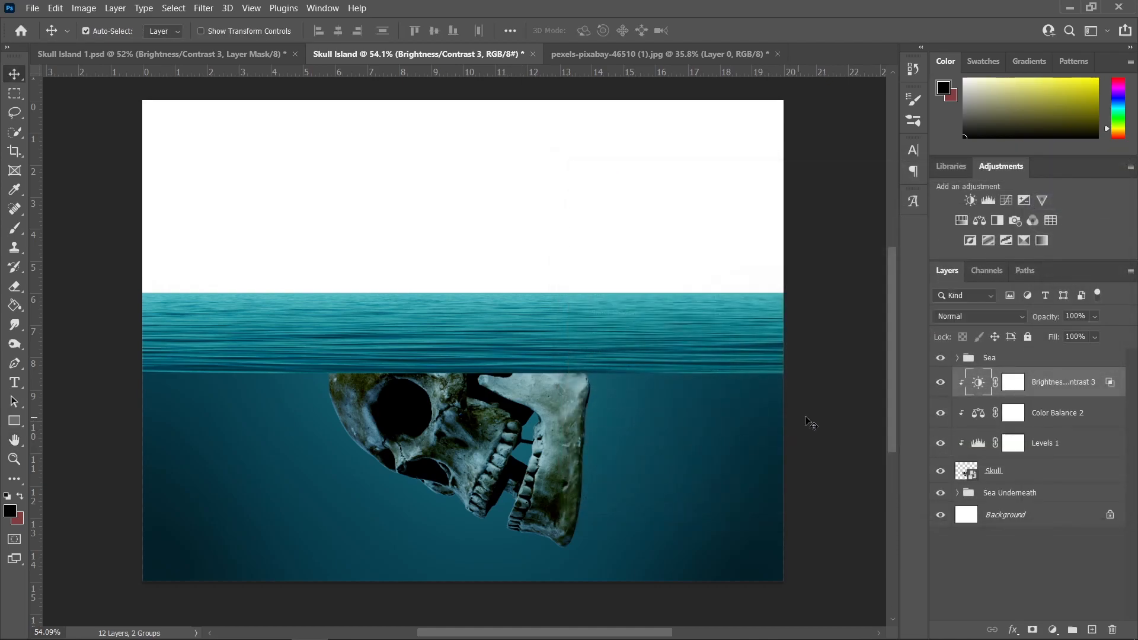
pyautogui.click(809, 460)
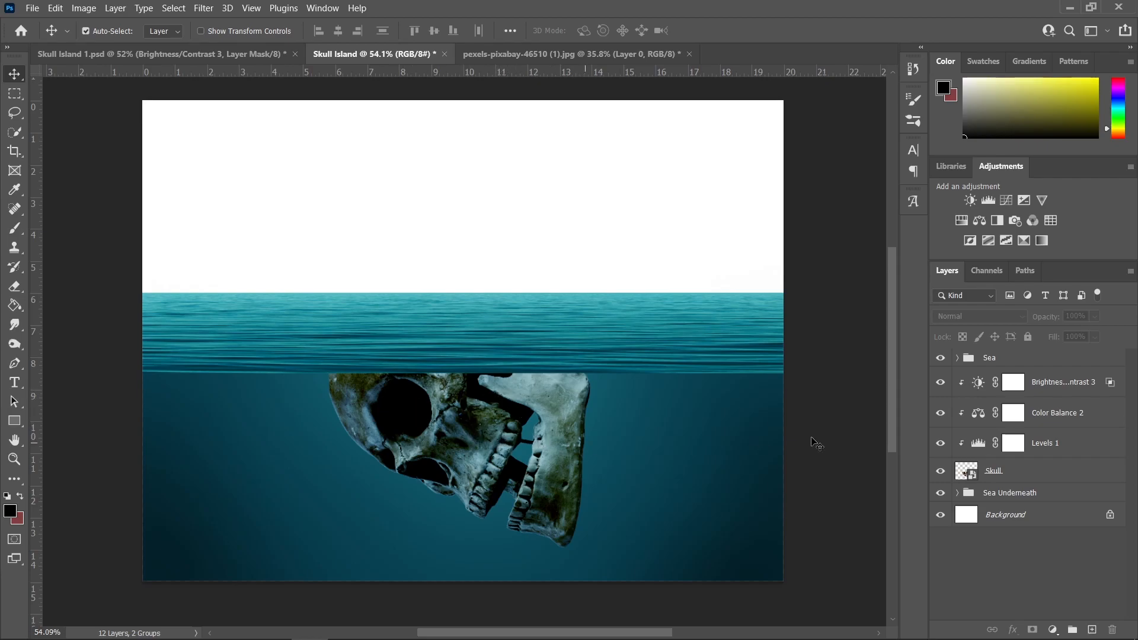
# - Target the Brightness/Contrast 3 layer mask and set up a black Soft Round brush with 0% hardness and 10% flow
pyautogui.click(1017, 388)
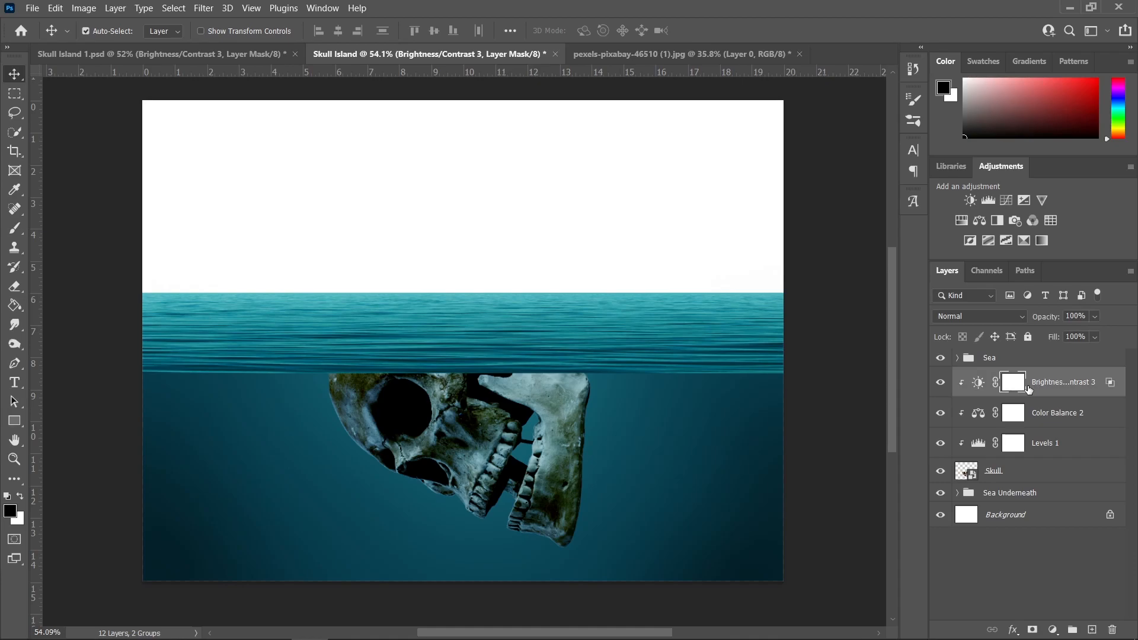
pyautogui.press('b')
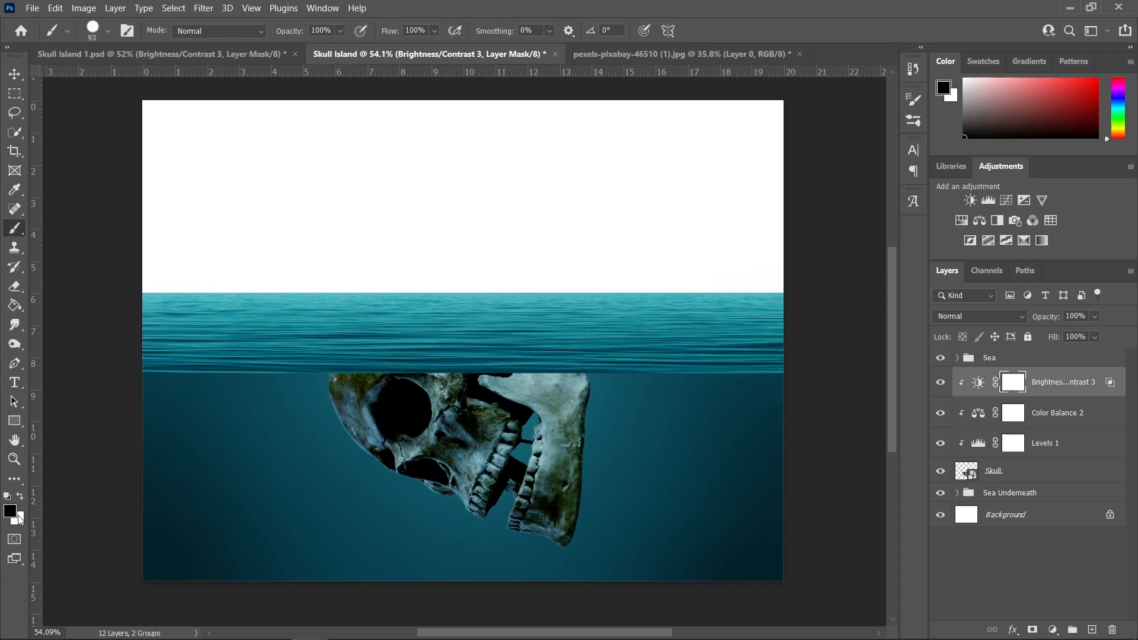
pyautogui.scroll(-1, 528, 452)
pyautogui.scroll(1, 504, 438)
pyautogui.moveTo(506, 435); pyautogui.dragTo(522, 435)
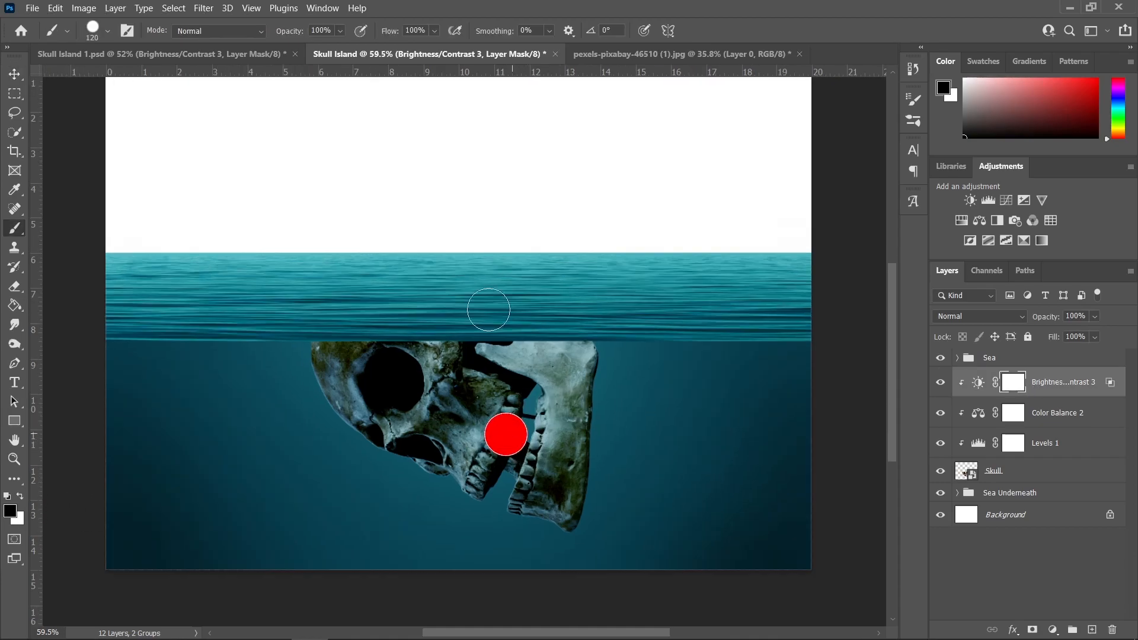
pyautogui.click(90, 36)
pyautogui.click(71, 214)
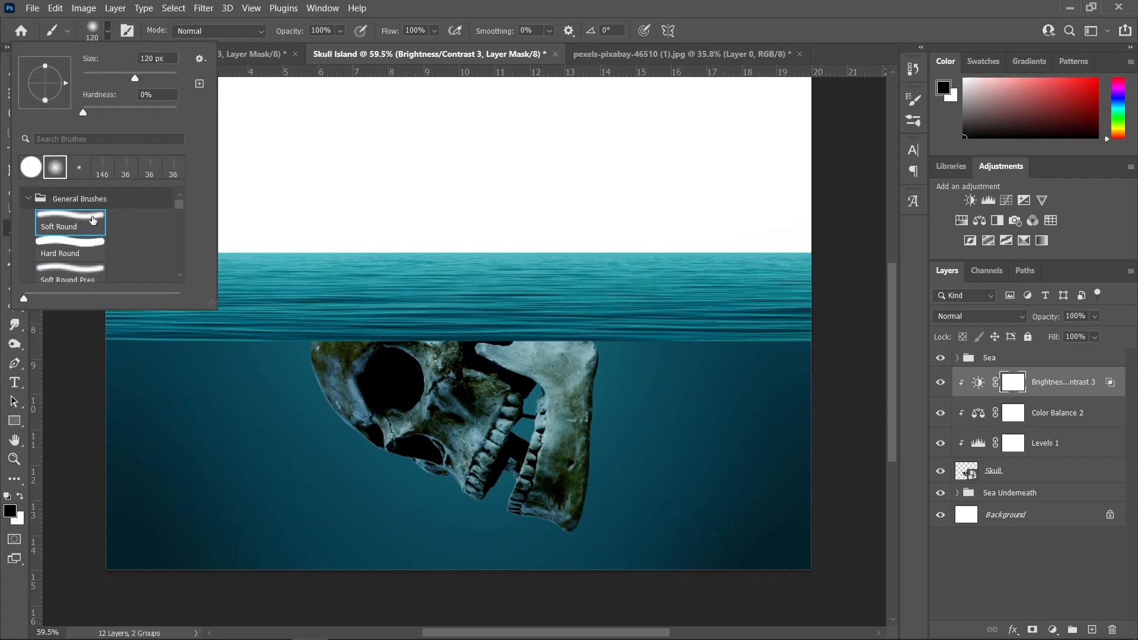
pyautogui.click(436, 34)
pyautogui.click(436, 34)
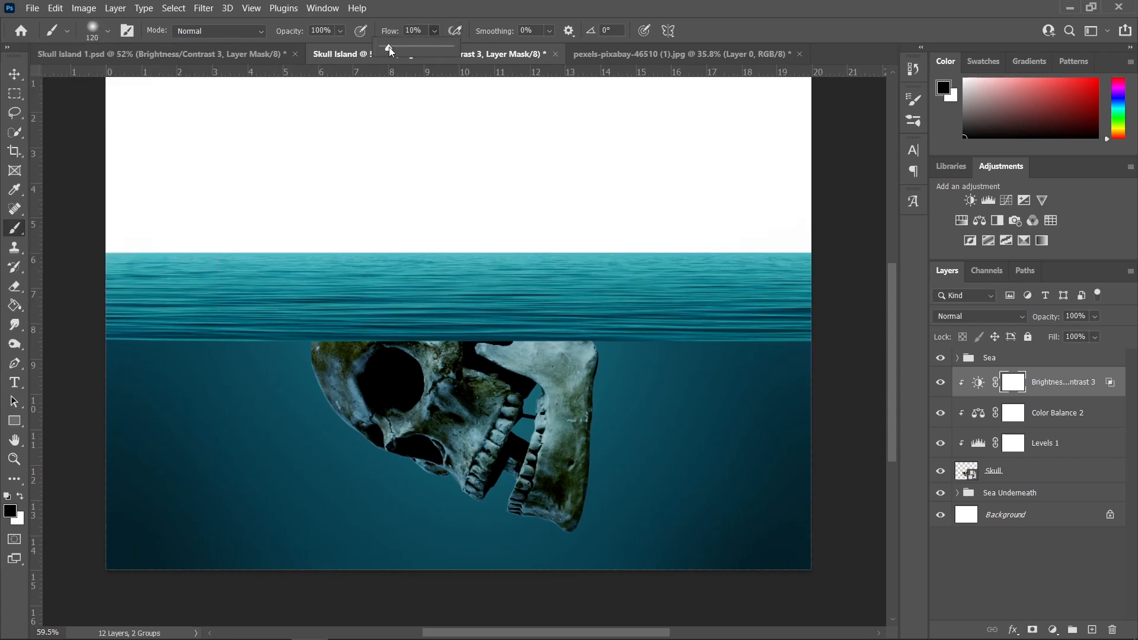
# - Enlarge the brush to 225 px and paint black on the Brightness/Contrast 3 mask across the skull's lower face and jaw
pyautogui.scroll(1, 514, 441)
pyautogui.moveTo(498, 444); pyautogui.dragTo(518, 444)
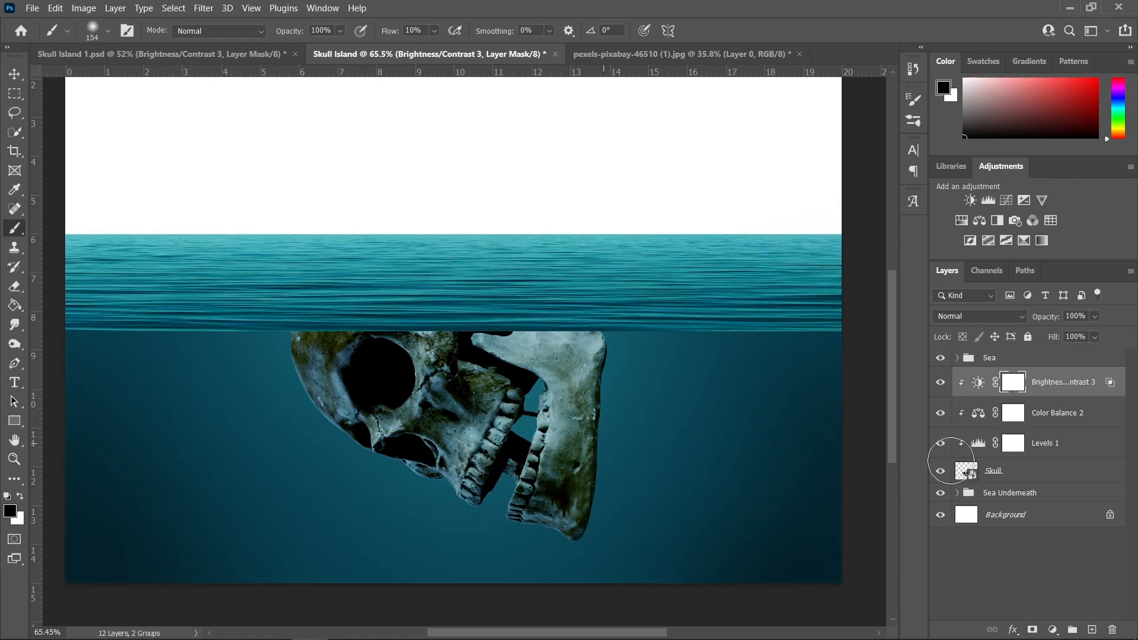
pyautogui.scroll(-2, 540, 444)
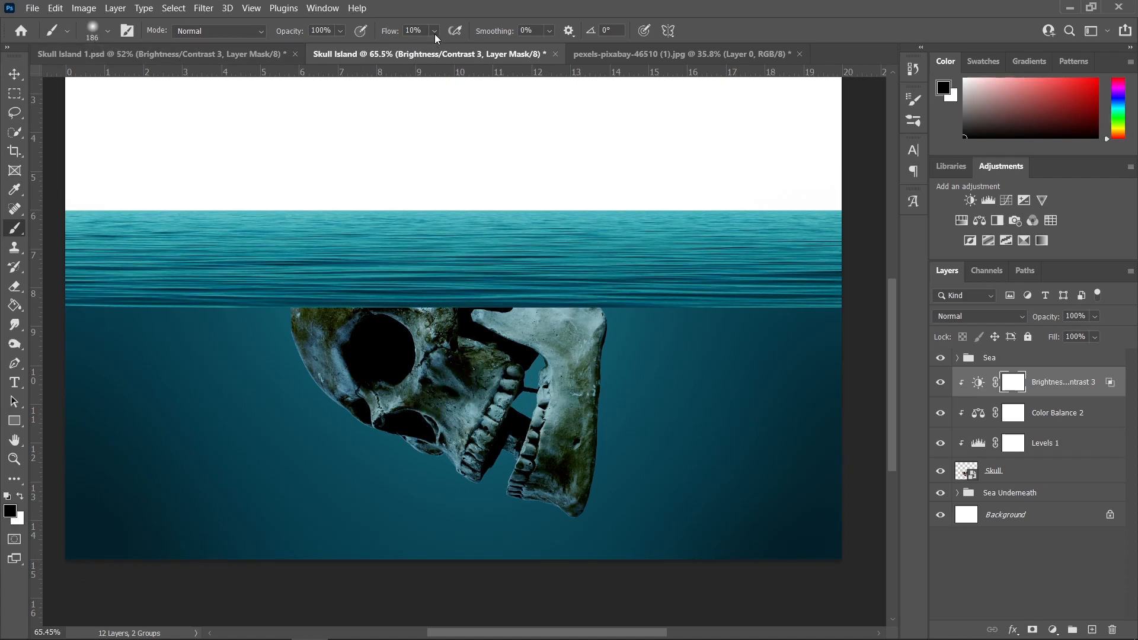
pyautogui.press(']')
pyautogui.press(']')
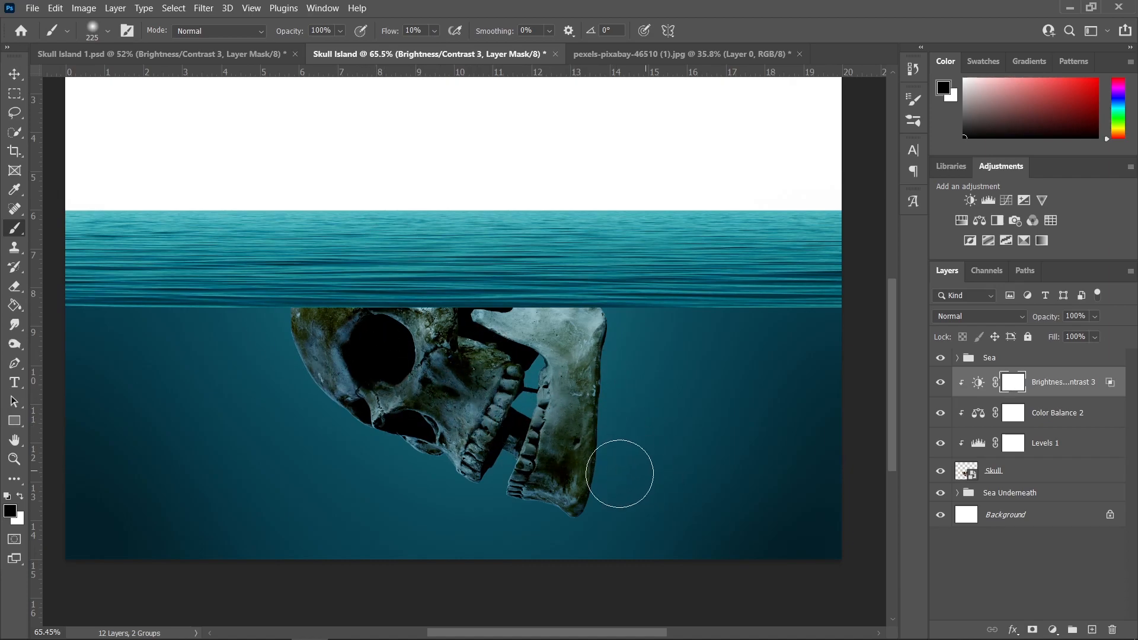
pyautogui.moveTo(377, 381)
pyautogui.mouseDown()
pyautogui.moveTo(511, 438)
pyautogui.moveTo(598, 496)
pyautogui.mouseUp()
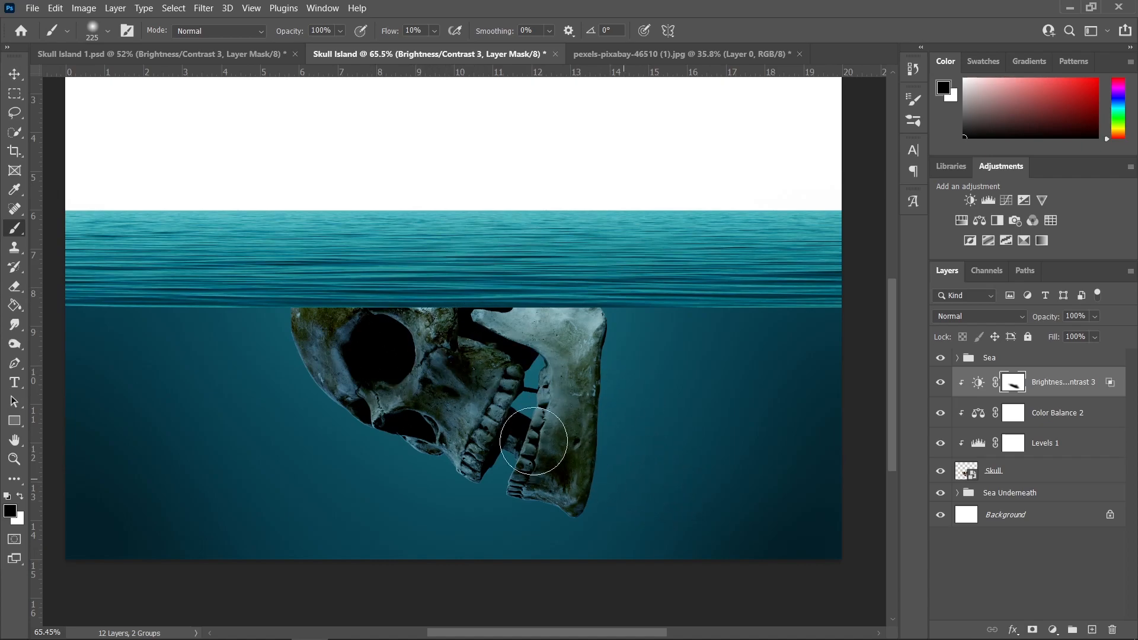
pyautogui.scroll(-3, 533, 491)
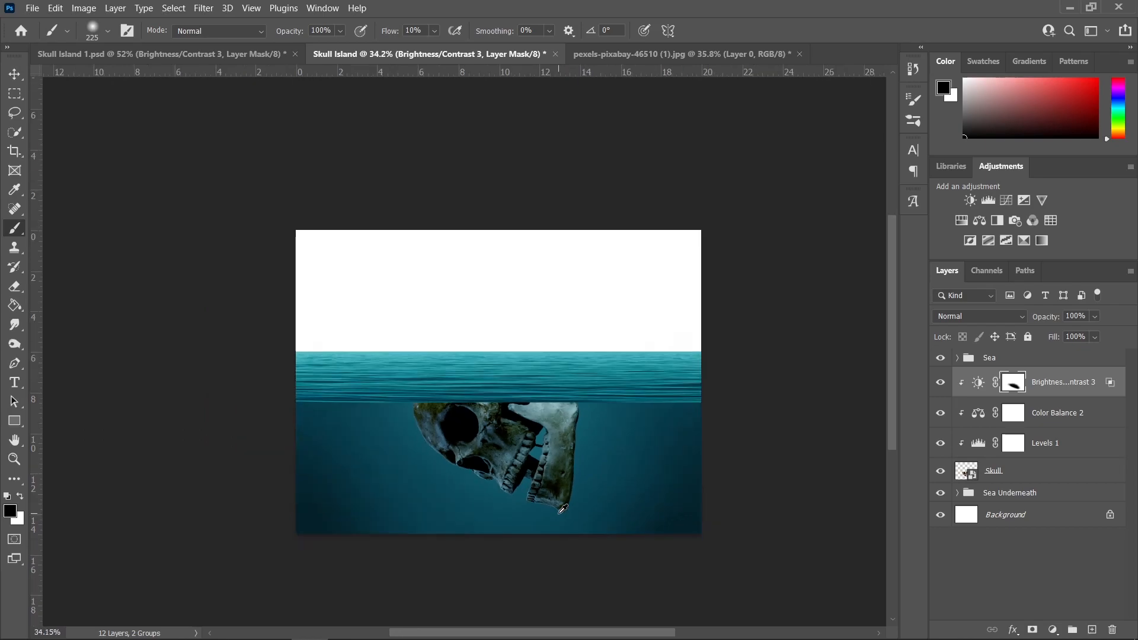
pyautogui.scroll(3, 543, 500)
pyautogui.press('v')
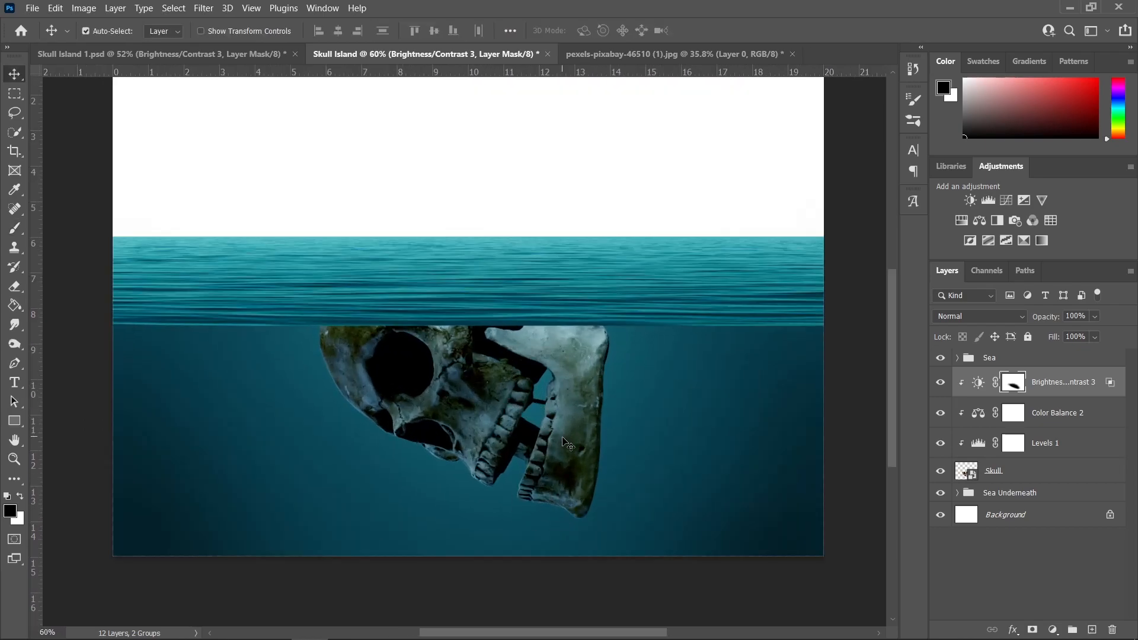
# - Group the Skull layer with its three clipped adjustment layers and name the group Skull
pyautogui.moveTo(532, 410); pyautogui.dragTo(512, 456)
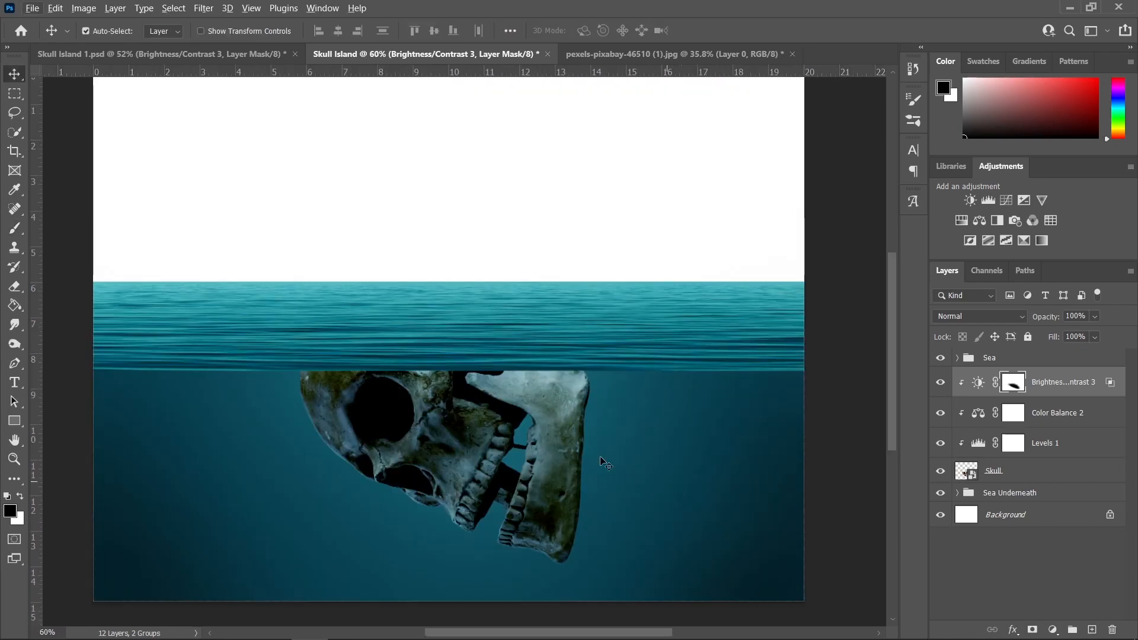
pyautogui.scroll(1, 422, 414)
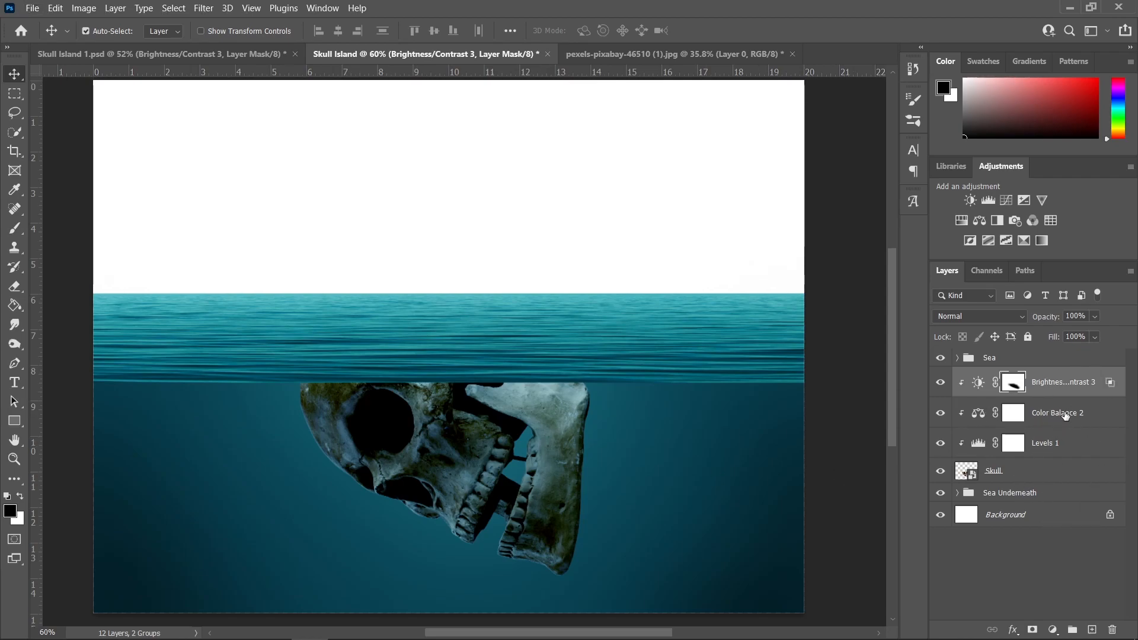
pyautogui.keyDown('shift'); pyautogui.click(1044, 475); pyautogui.keyUp('shift')
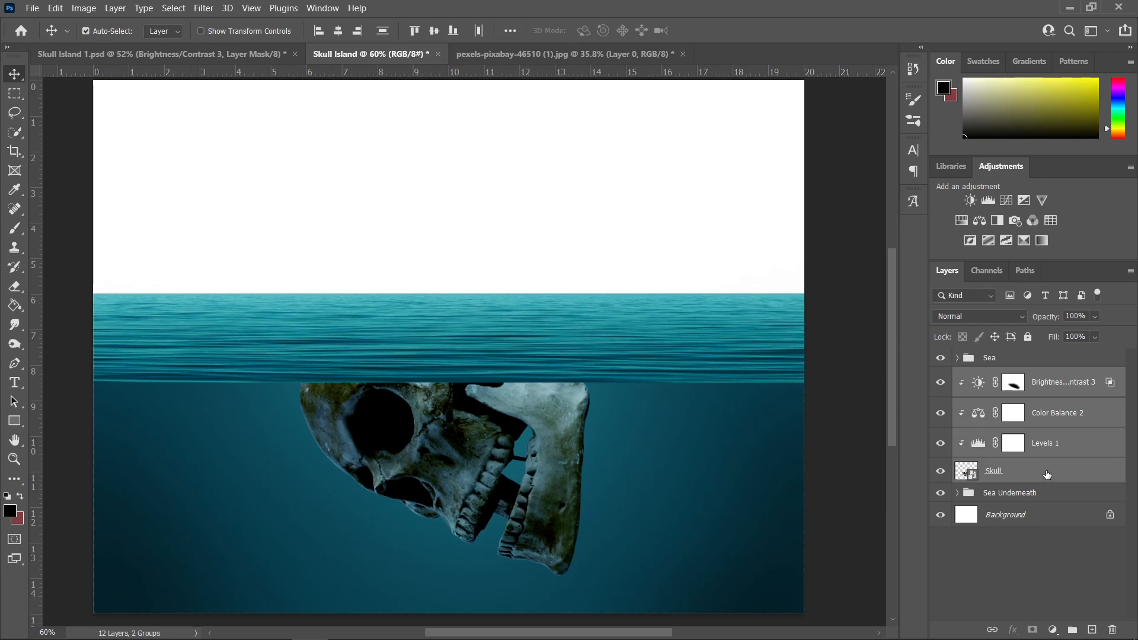
pyautogui.hotkey('ctrl', 'g')
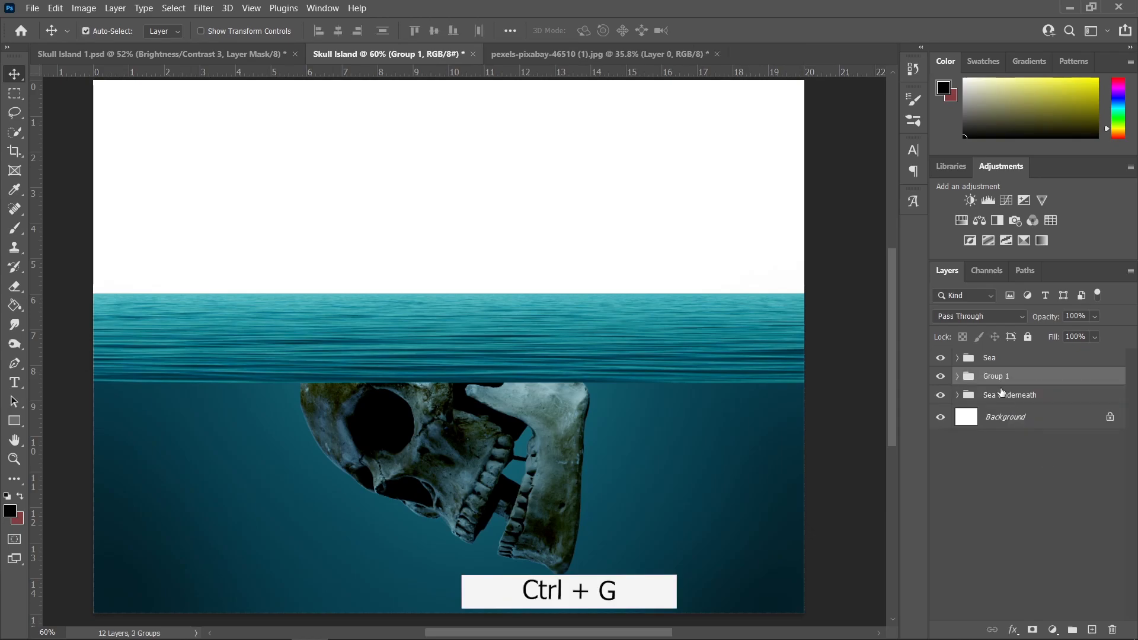
pyautogui.doubleClick(998, 377)
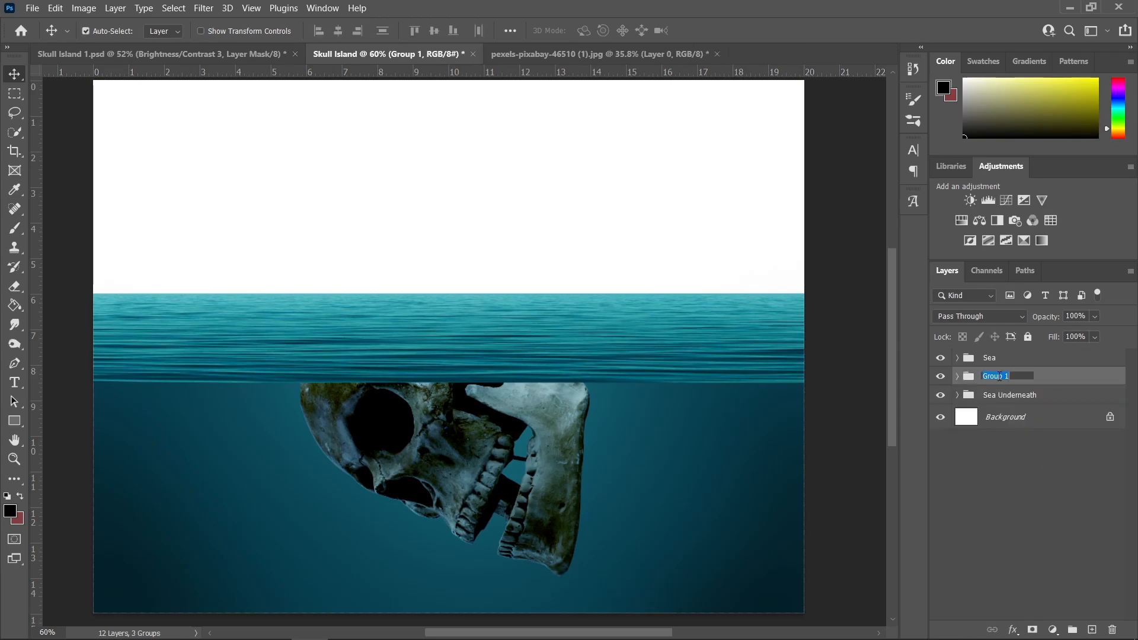
pyautogui.write('Skull')
pyautogui.press('Return')
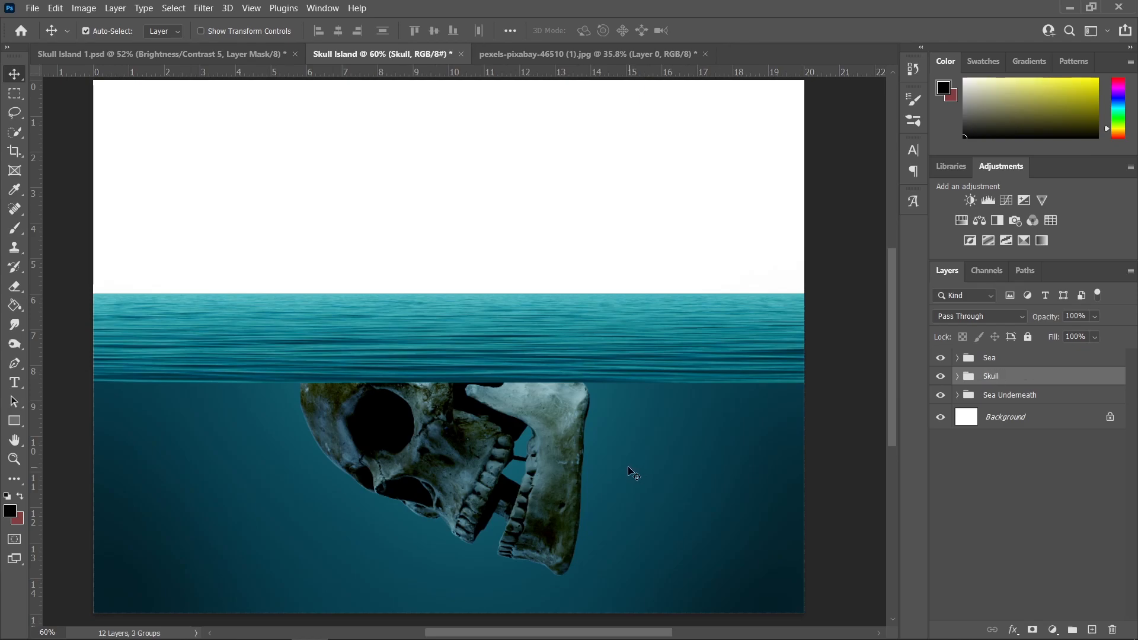
# - Open the green island photo from the Skull Island folder as a separate document and hide the rulers
pyautogui.click(317, 627)
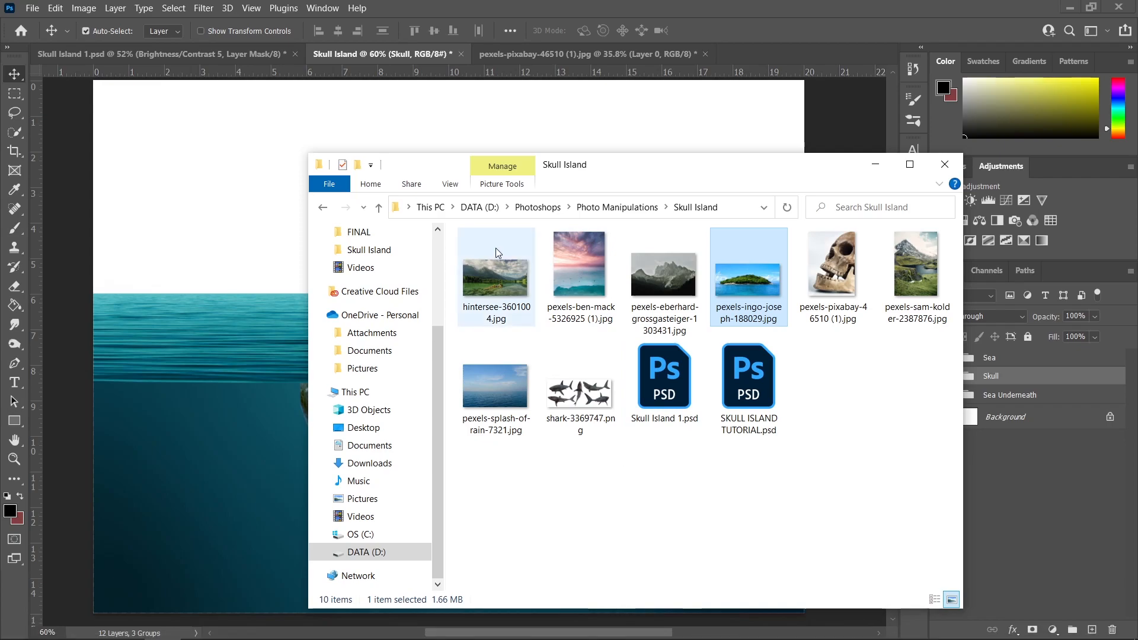
pyautogui.moveTo(759, 262); pyautogui.dragTo(763, 50)
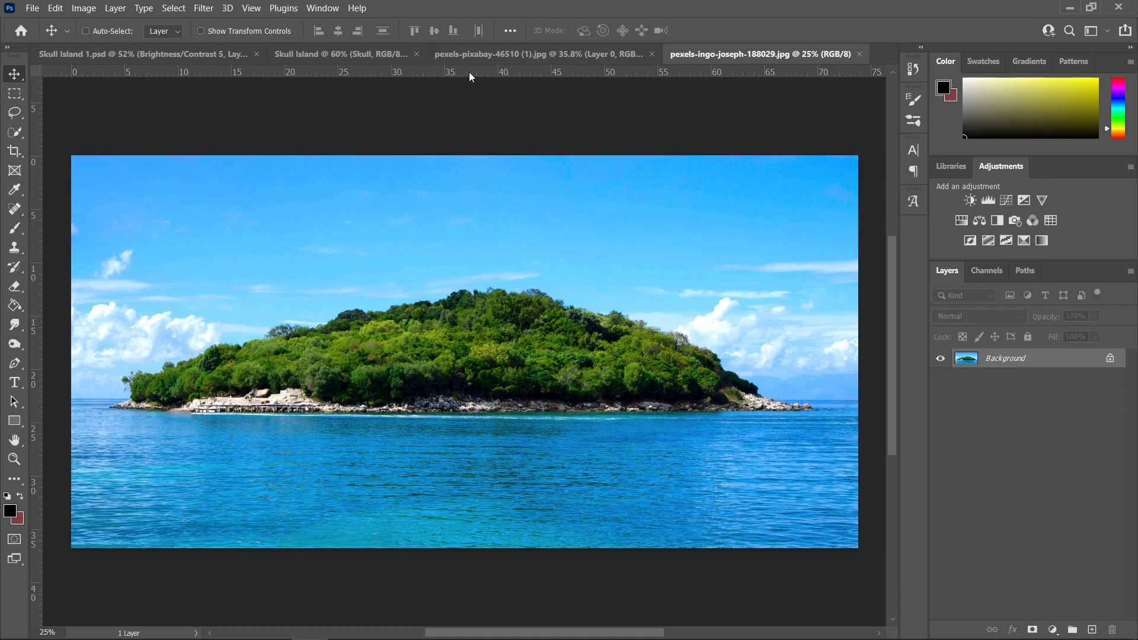
pyautogui.hotkey('ctrl', 'r')
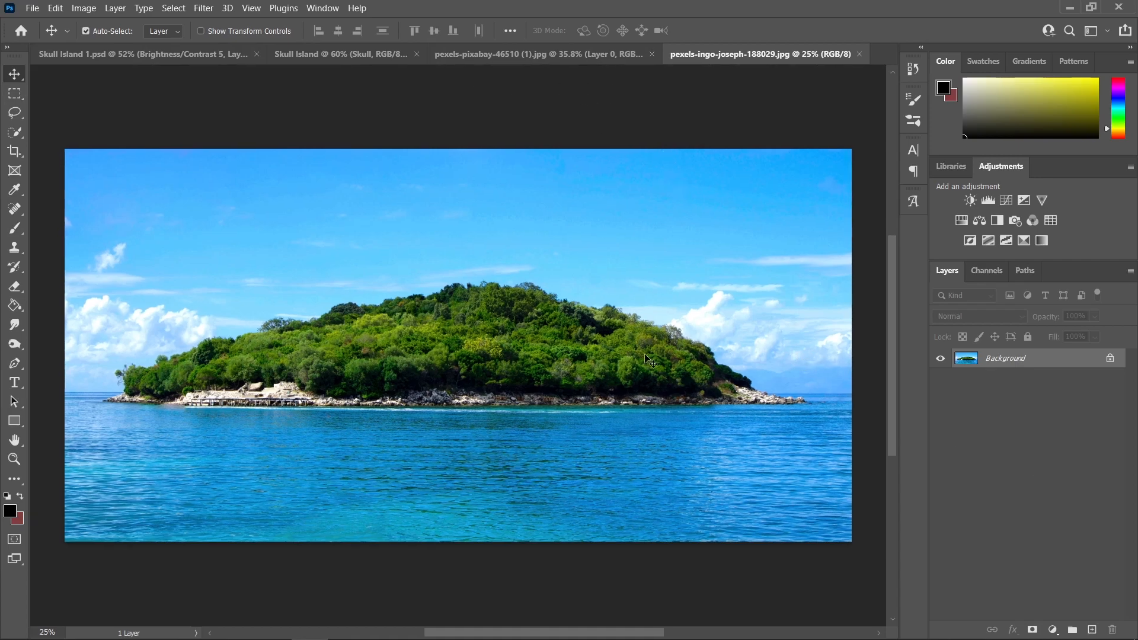
# - Add a Black & White adjustment clipped to the island photo's Background layer and compare the image with and without it
pyautogui.click(1052, 630)
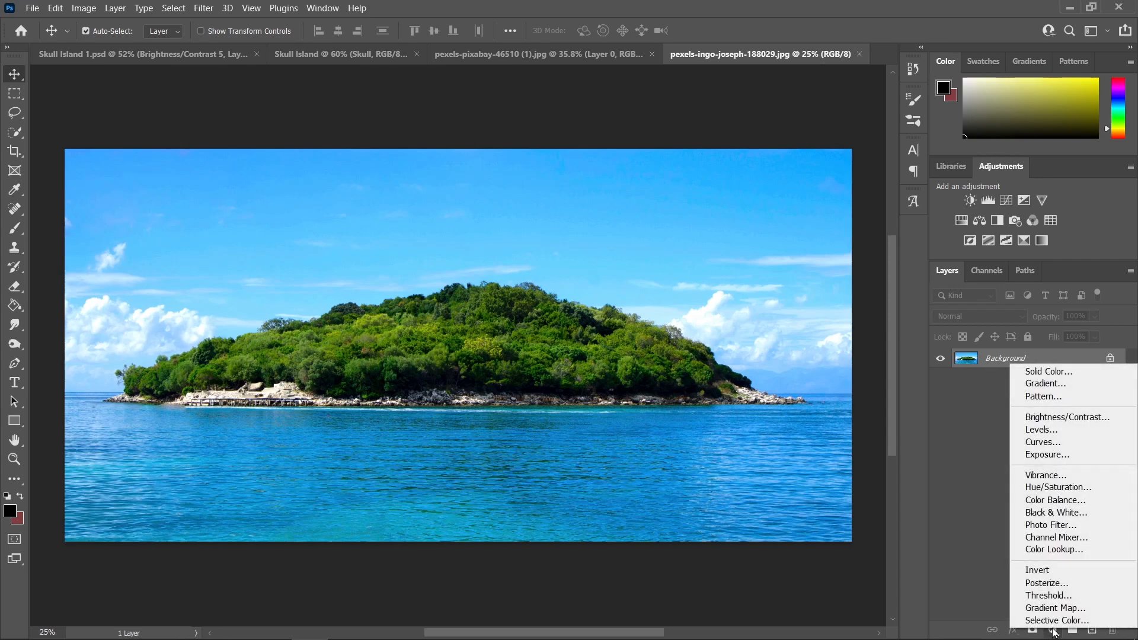
pyautogui.click(1058, 512)
pyautogui.click(784, 446)
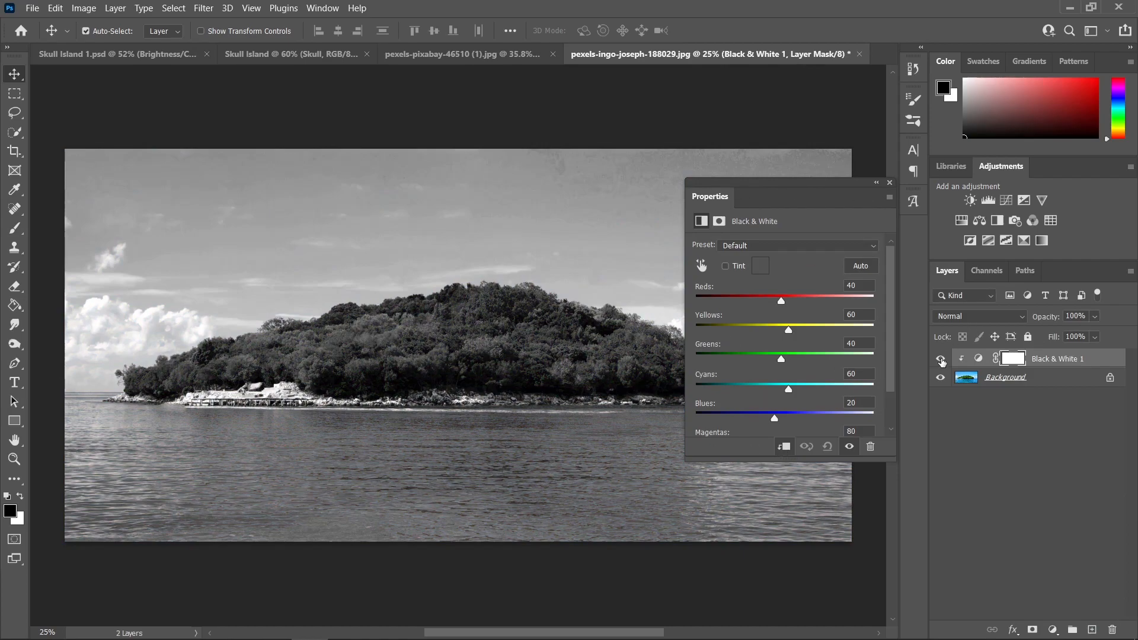
pyautogui.click(940, 358)
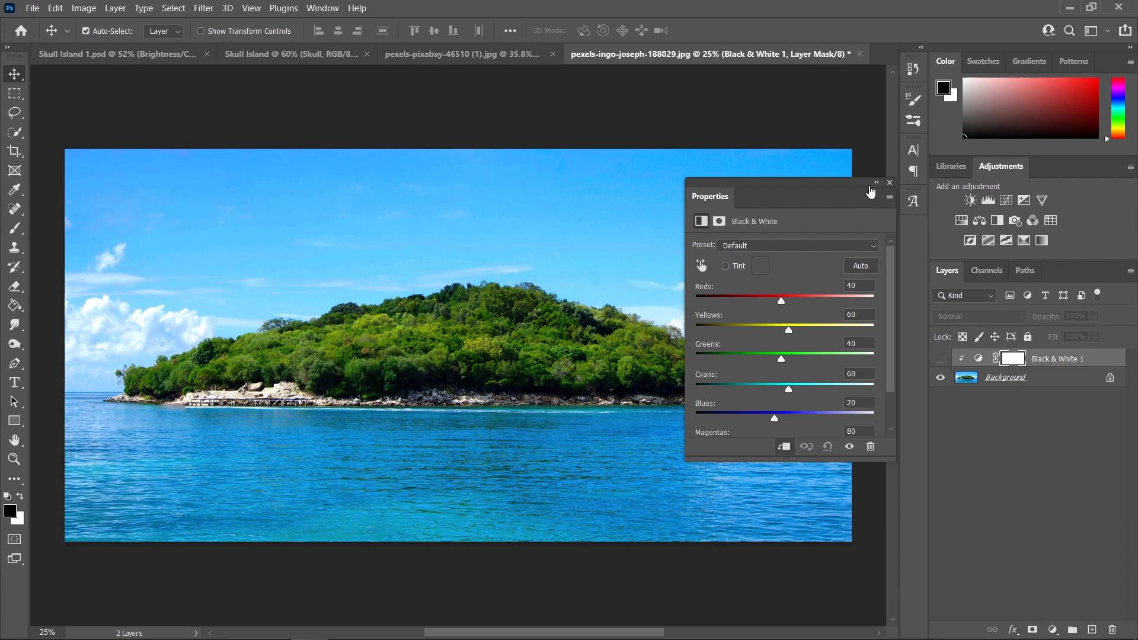
pyautogui.click(941, 358)
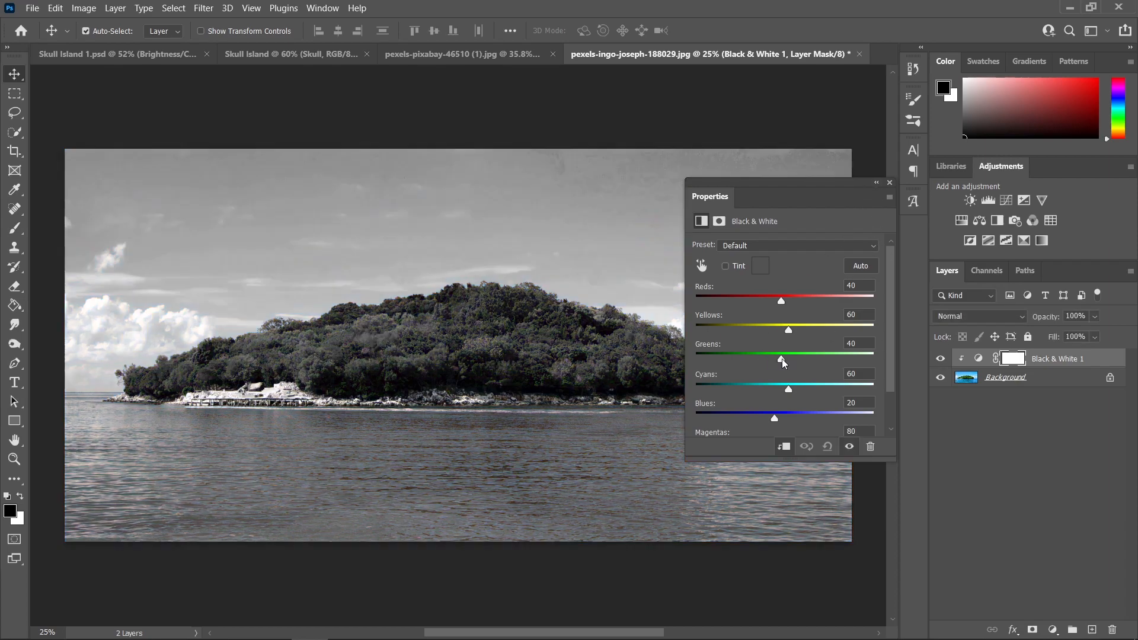
# - Set the Black & White adjustment to Reds -200, Yellows -200, Greens -200, Cyans 300 and Blues -52
pyautogui.moveTo(780, 359); pyautogui.dragTo(646, 363)
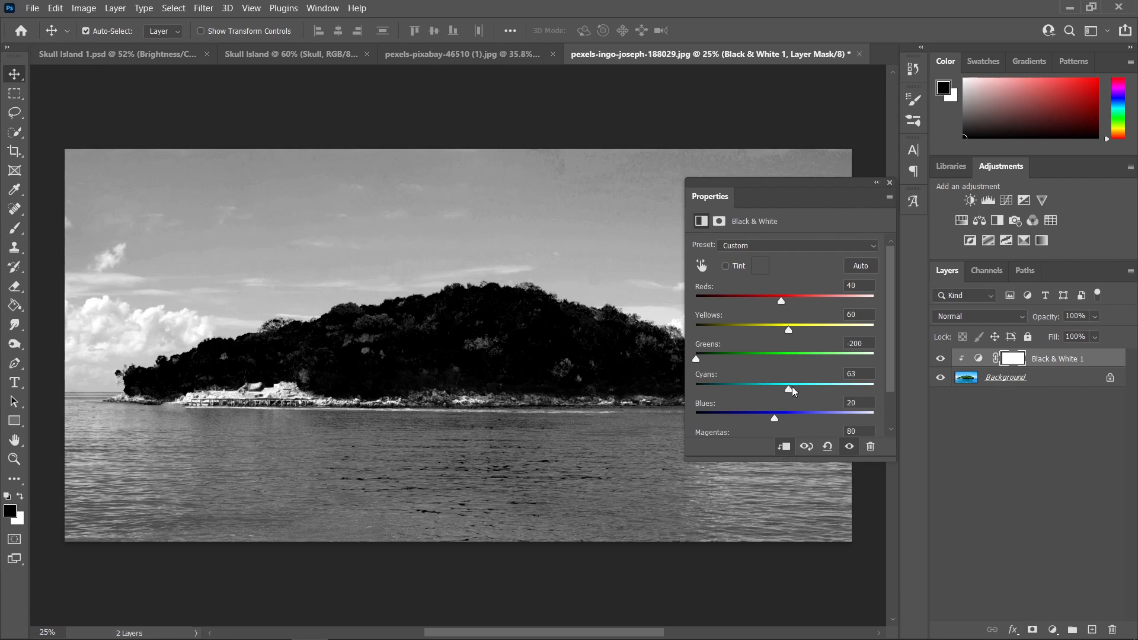
pyautogui.moveTo(789, 389); pyautogui.dragTo(884, 395)
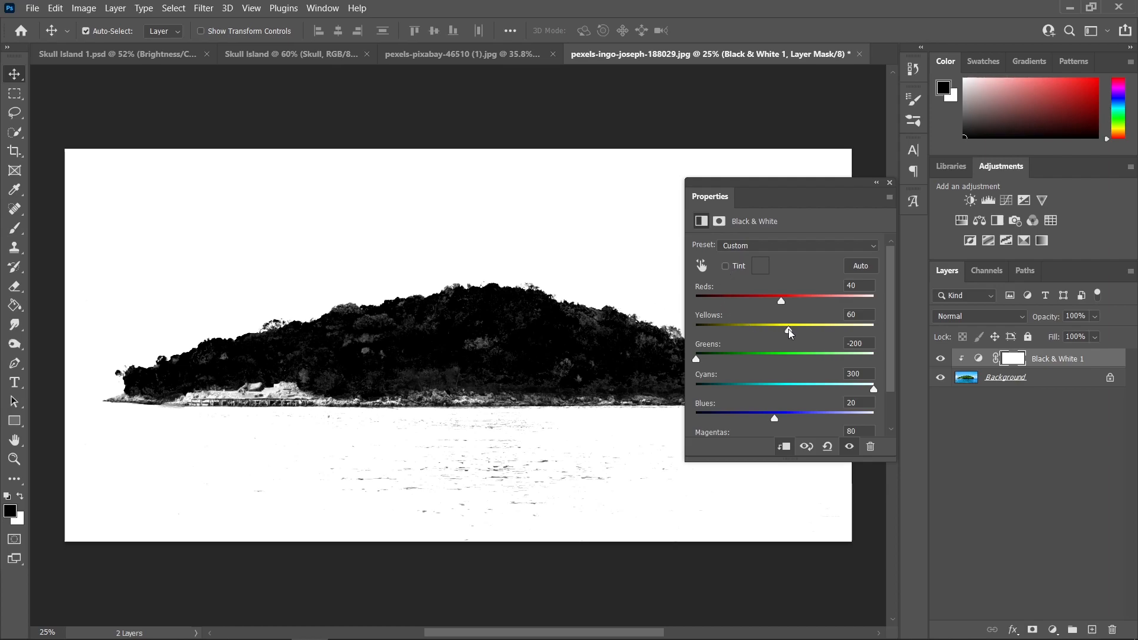
pyautogui.moveTo(784, 334); pyautogui.dragTo(688, 336)
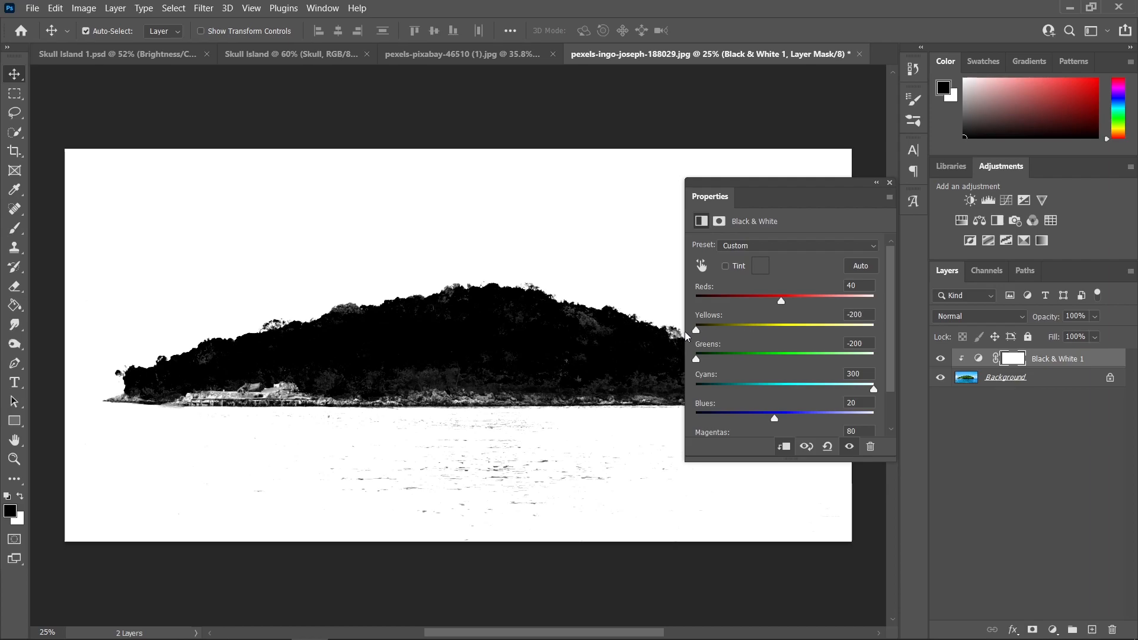
pyautogui.scroll(-1, 816, 383)
pyautogui.moveTo(774, 407); pyautogui.dragTo(748, 412)
pyautogui.moveTo(781, 289); pyautogui.dragTo(637, 290)
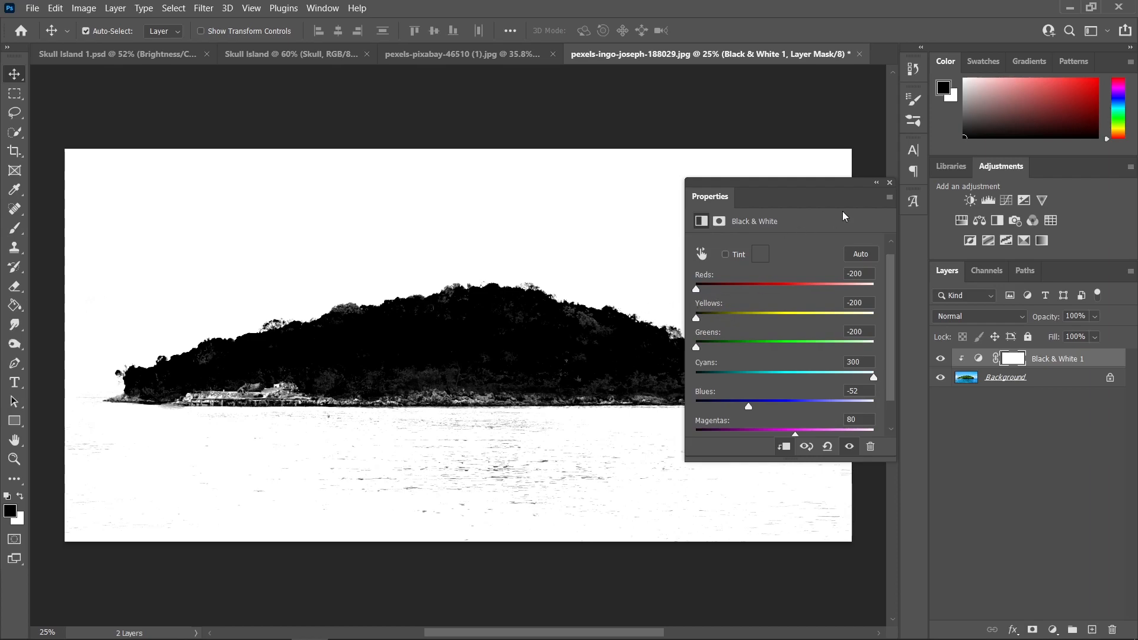
# - Add a Levels adjustment clipped to the island photo with the black input at 166 and the midtones at 0.20
pyautogui.click(888, 183)
pyautogui.scroll(-1, 445, 423)
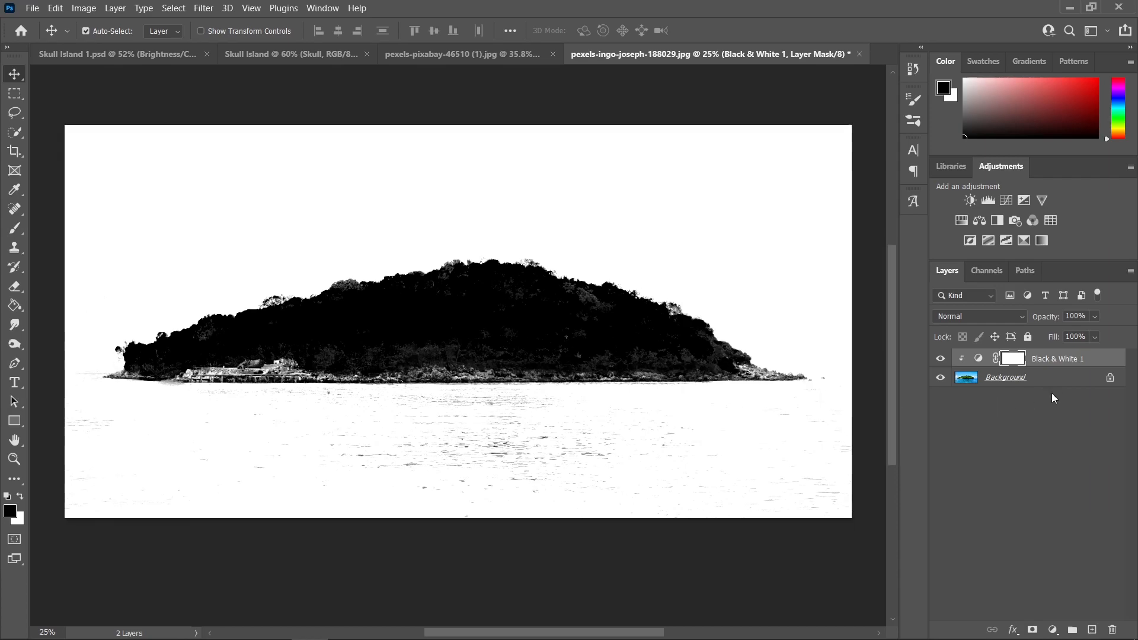
pyautogui.click(1053, 630)
pyautogui.click(1069, 430)
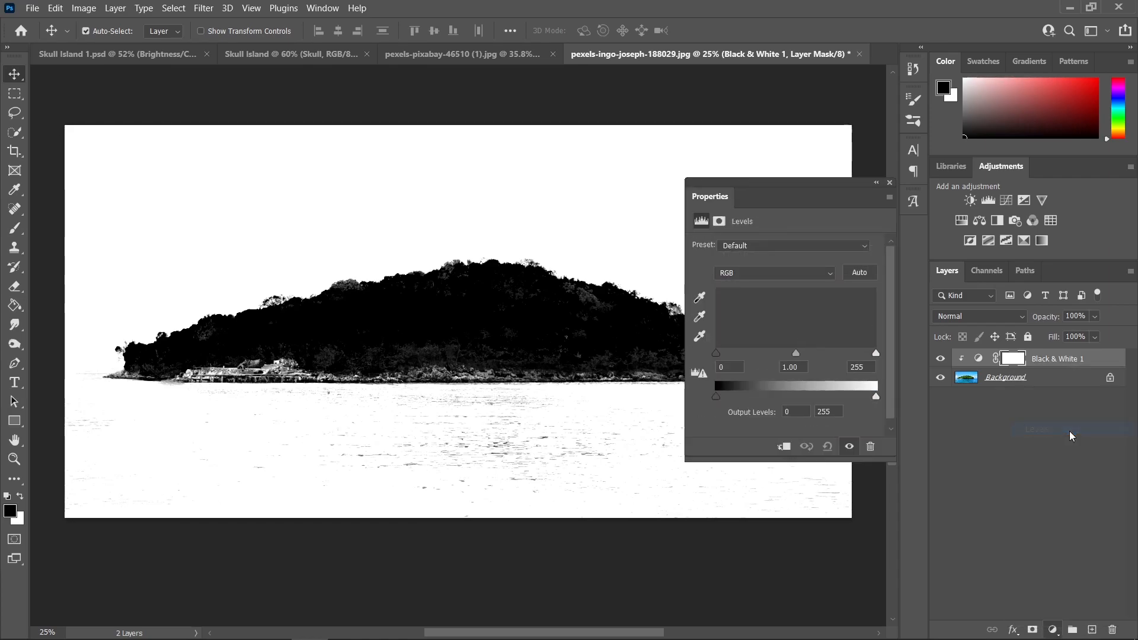
pyautogui.click(783, 448)
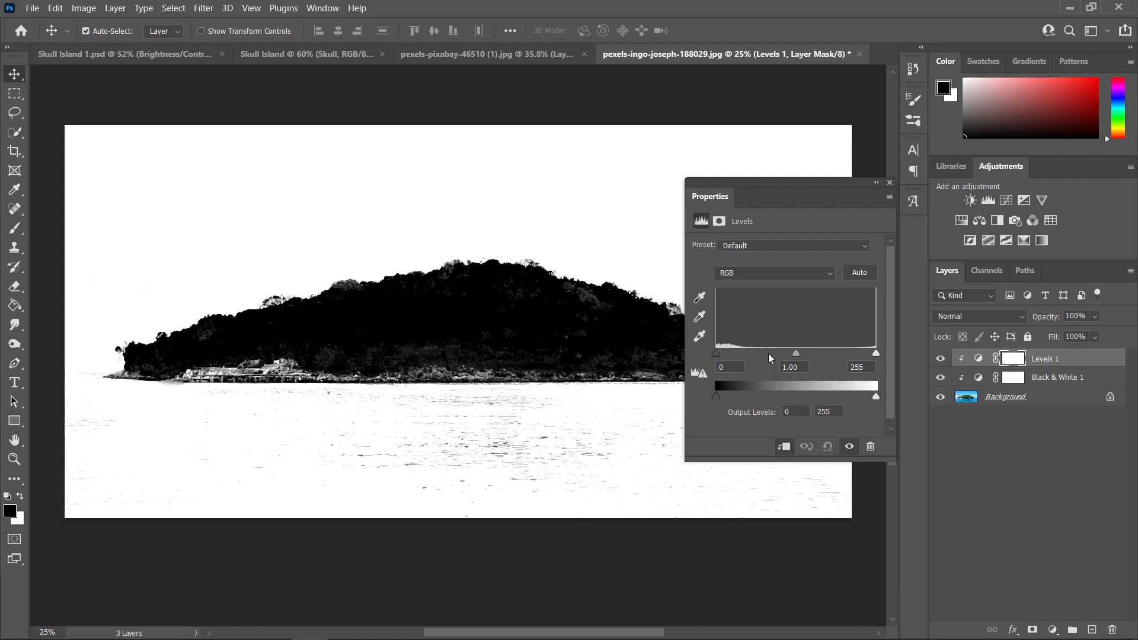
pyautogui.moveTo(797, 355); pyautogui.dragTo(856, 362)
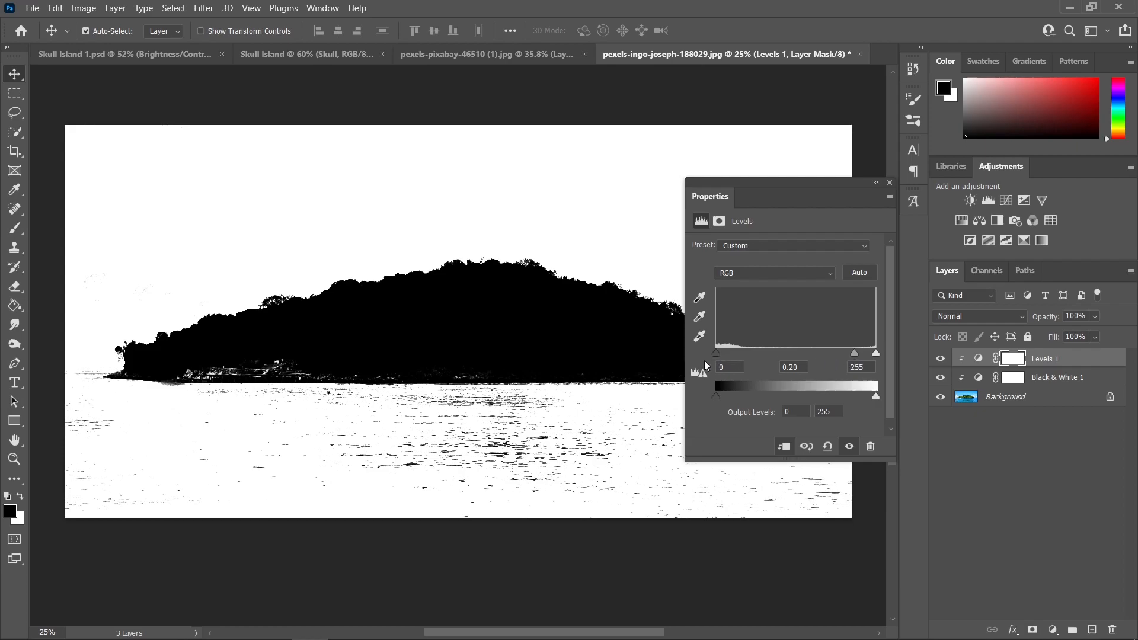
pyautogui.moveTo(721, 356); pyautogui.dragTo(794, 355)
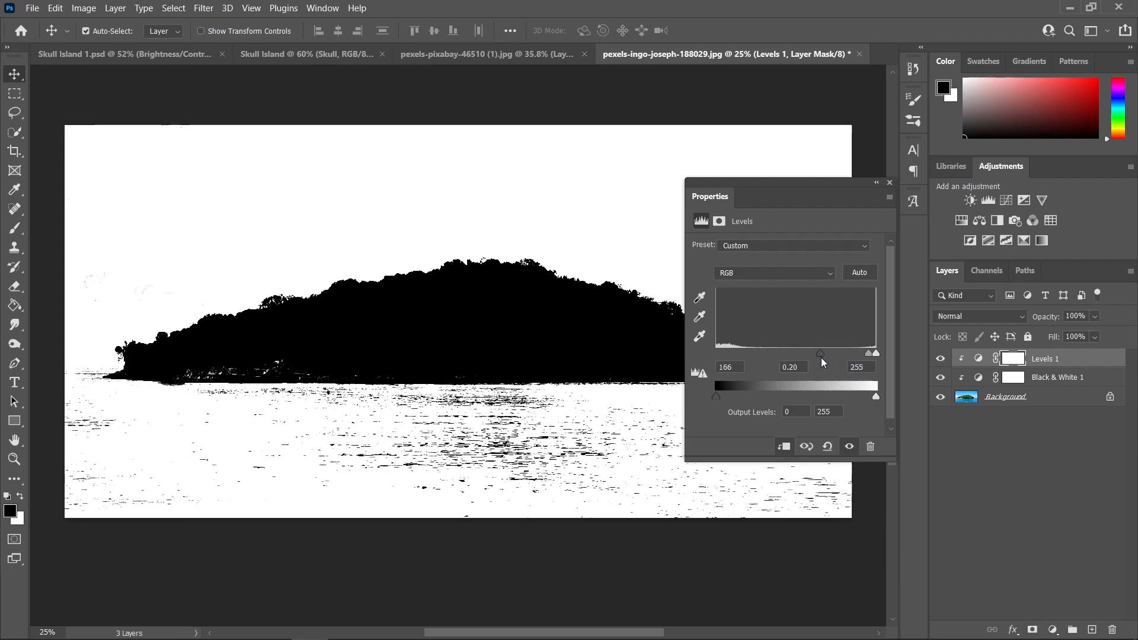
pyautogui.click(889, 183)
# - On a new layer above the adjustments, paint black over the bright specks along the island's base with a soft brush at 100% flow
pyautogui.click(1092, 629)
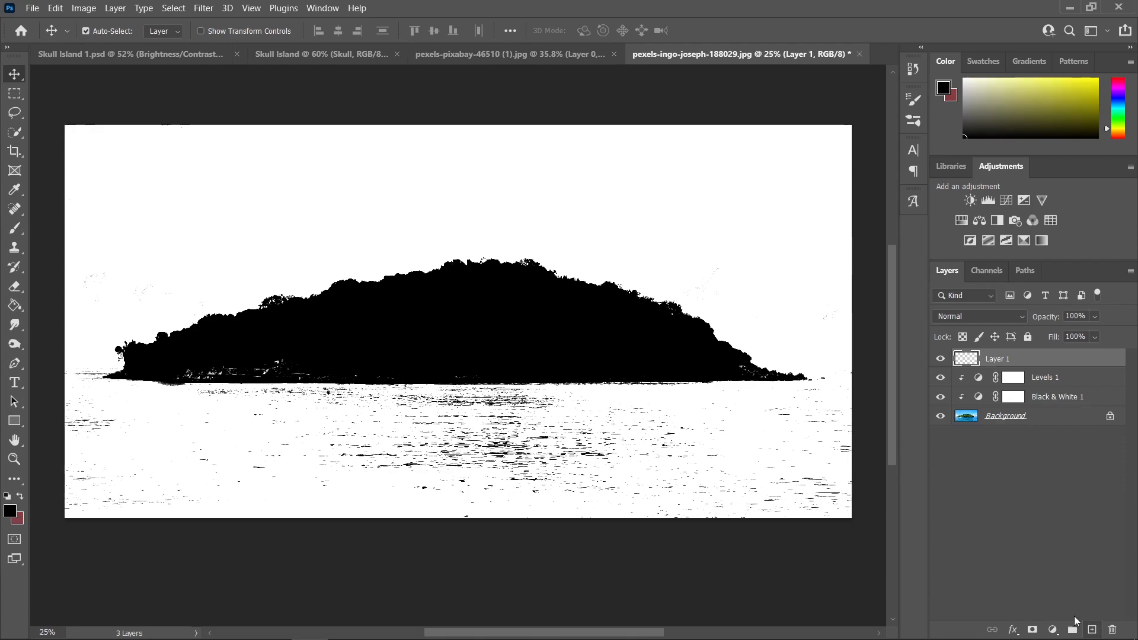
pyautogui.press('b')
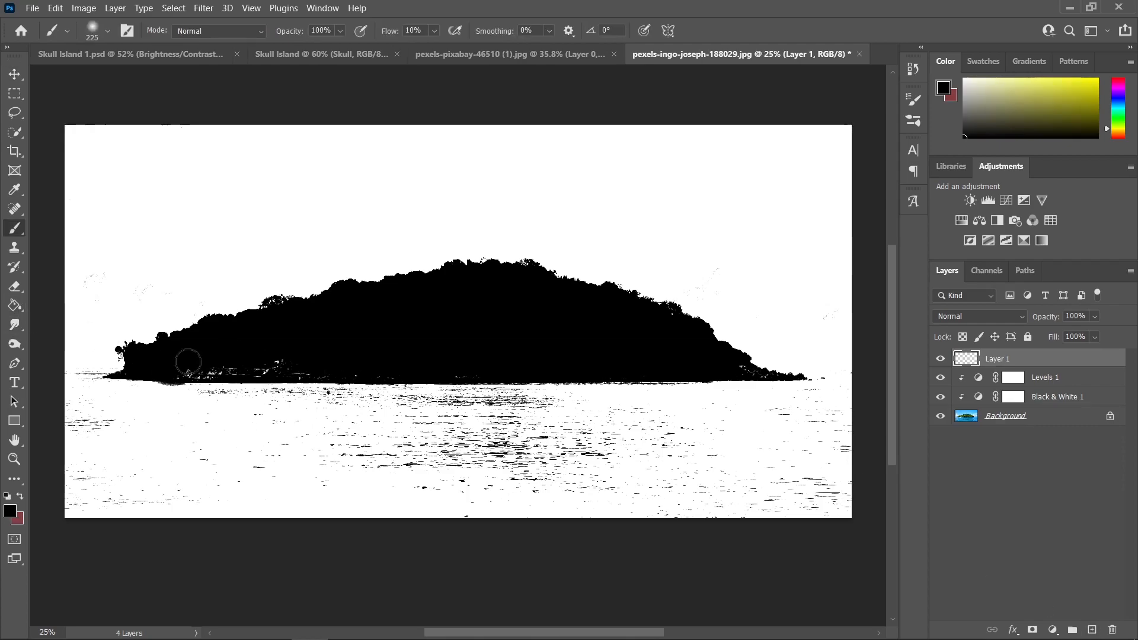
pyautogui.scroll(6, 285, 350)
pyautogui.moveTo(285, 354); pyautogui.dragTo(279, 354)
pyautogui.click(435, 30)
pyautogui.moveTo(457, 45); pyautogui.dragTo(508, 47)
pyautogui.moveTo(352, 354); pyautogui.dragTo(345, 355)
pyautogui.moveTo(178, 381)
pyautogui.mouseDown()
pyautogui.moveTo(237, 389)
pyautogui.moveTo(195, 391)
pyautogui.moveTo(624, 390)
pyautogui.moveTo(431, 387)
pyautogui.mouseUp()
pyautogui.moveTo(680, 358); pyautogui.dragTo(334, 338)
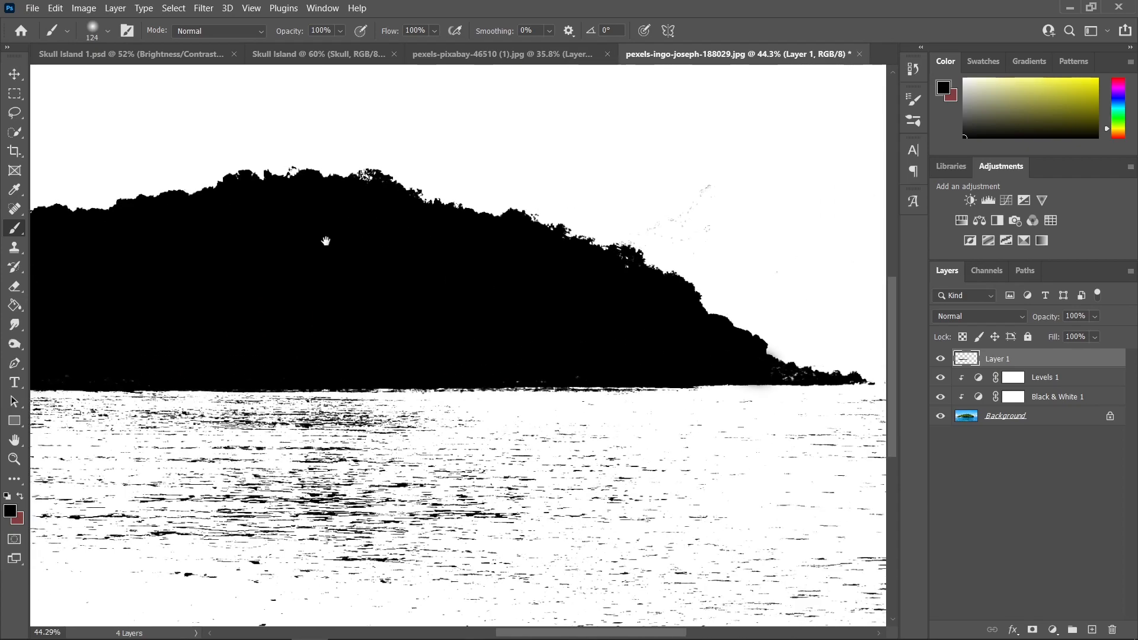
pyautogui.hscroll(-6, 332, 231)
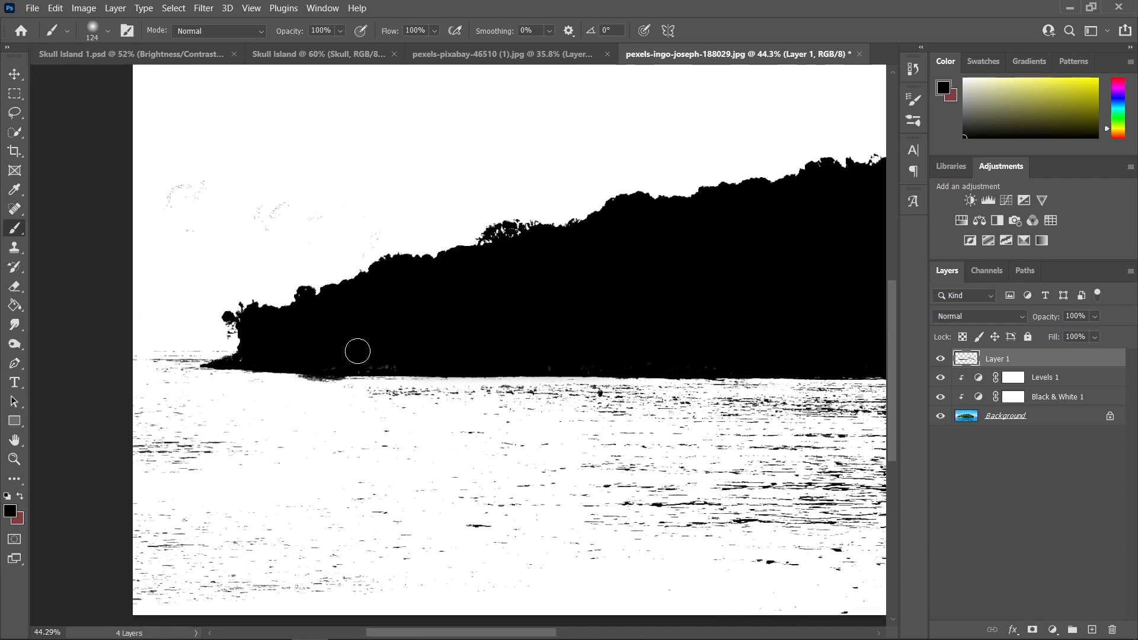
pyautogui.scroll(-3, 310, 297)
pyautogui.moveTo(287, 309); pyautogui.dragTo(455, 252)
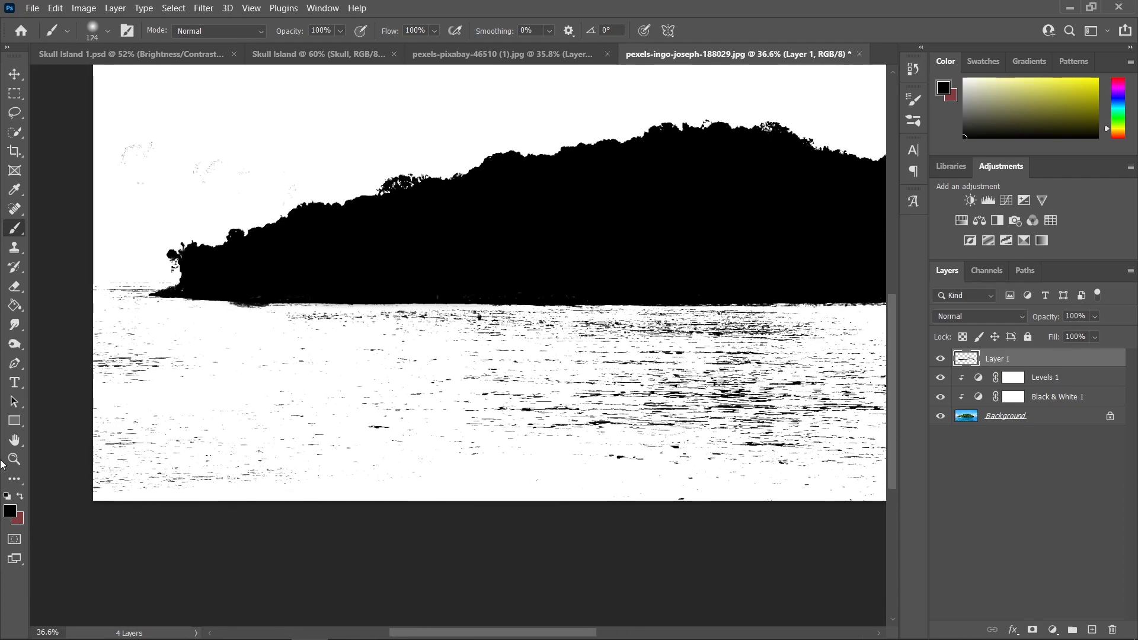
# - Set the foreground colour to fffff1, then sample white, and paint over the dark water marks directly beneath the island's shoreline
pyautogui.click(10, 510)
pyautogui.write('ffffff1')
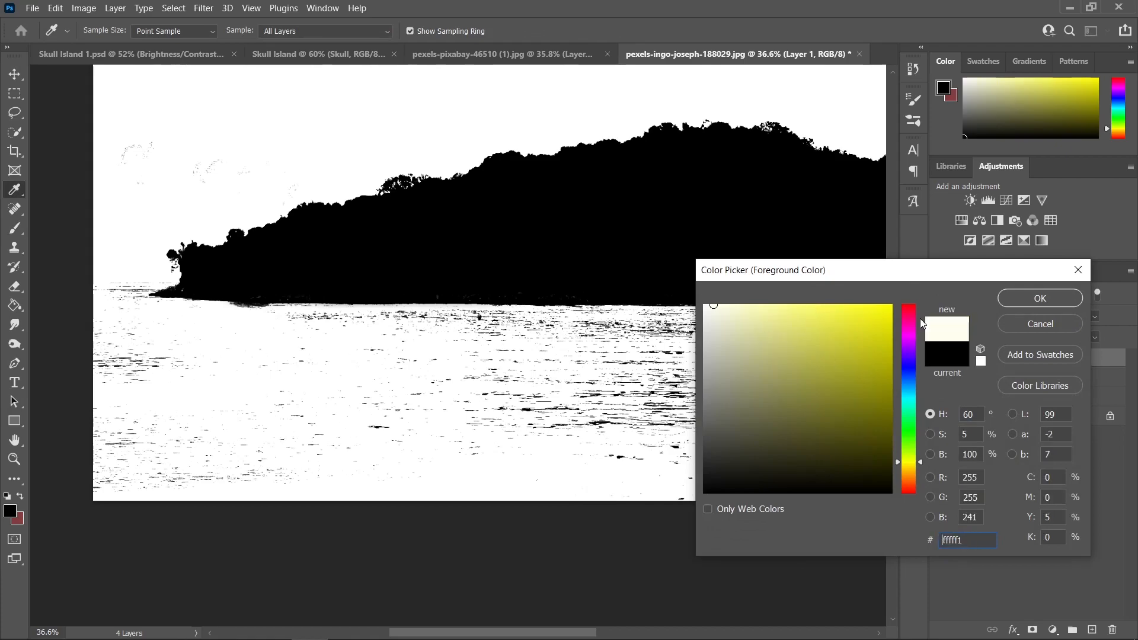
pyautogui.click(1040, 298)
pyautogui.press('b')
pyautogui.moveTo(144, 283)
pyautogui.mouseDown()
pyautogui.moveTo(312, 317)
pyautogui.moveTo(341, 330)
pyautogui.moveTo(336, 341)
pyautogui.moveTo(363, 337)
pyautogui.moveTo(335, 328)
pyautogui.moveTo(487, 336)
pyautogui.mouseUp()
pyautogui.keyDown('alt'); pyautogui.rightClick(157, 310); pyautogui.keyUp('alt')
pyautogui.keyDown('alt'); pyautogui.rightClick(332, 332); pyautogui.keyUp('alt')
pyautogui.moveTo(363, 347); pyautogui.dragTo(335, 350)
pyautogui.keyDown('alt'); pyautogui.click(341, 363); pyautogui.keyUp('alt')
pyautogui.moveTo(346, 359)
pyautogui.mouseDown()
pyautogui.moveTo(409, 340)
pyautogui.moveTo(427, 324)
pyautogui.moveTo(622, 333)
pyautogui.mouseUp()
pyautogui.moveTo(645, 332); pyautogui.dragTo(338, 344)
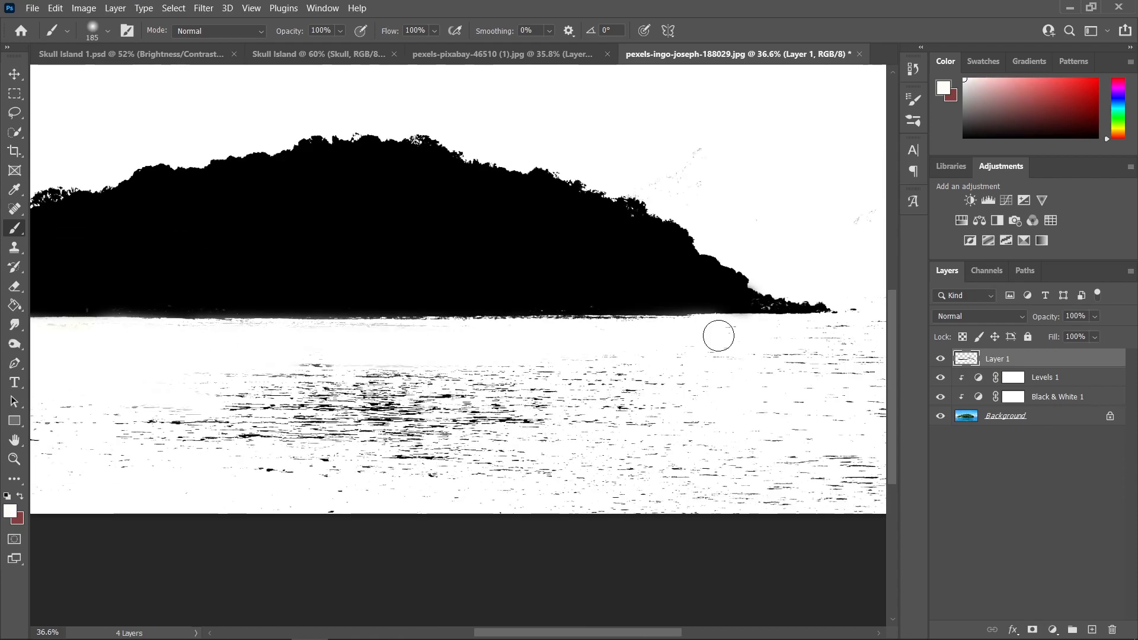
# - Unlock the island photo's Background layer and select the black island silhouette with Color Range set to Shadows
pyautogui.scroll(-3, 630, 338)
pyautogui.press('v')
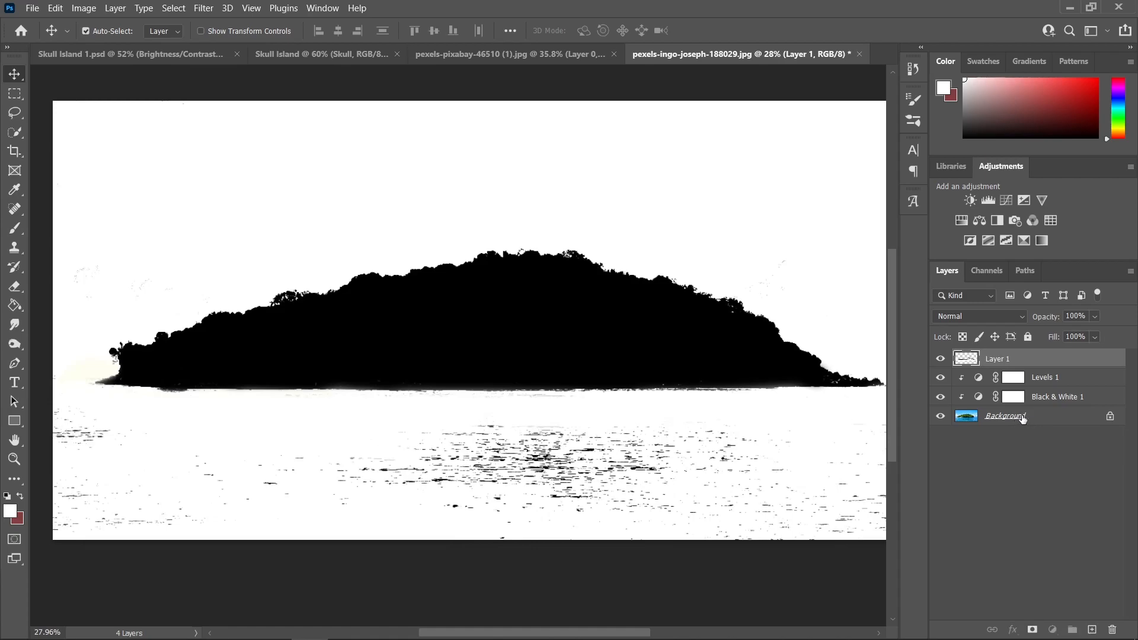
pyautogui.click(1019, 419)
pyautogui.click(1110, 417)
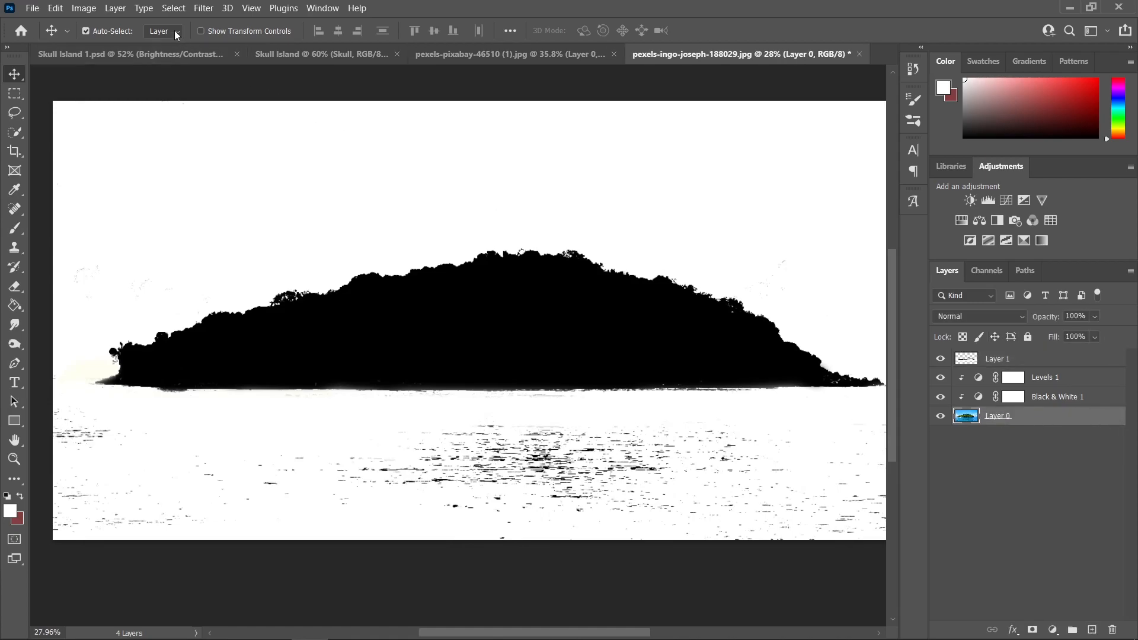
pyautogui.click(174, 11)
pyautogui.click(209, 146)
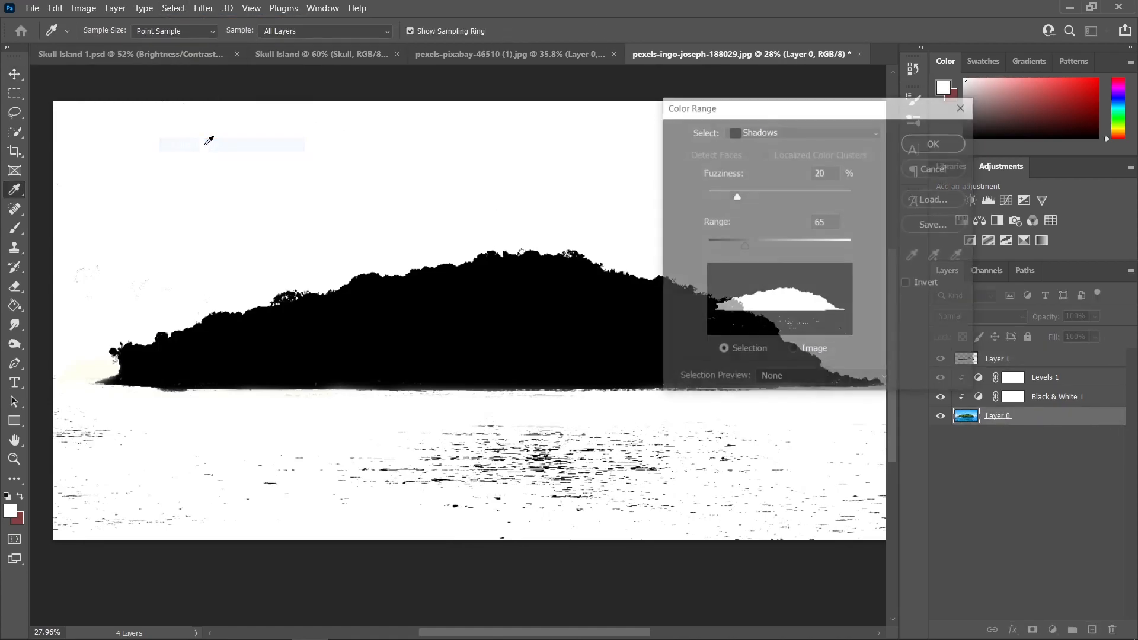
pyautogui.click(726, 131)
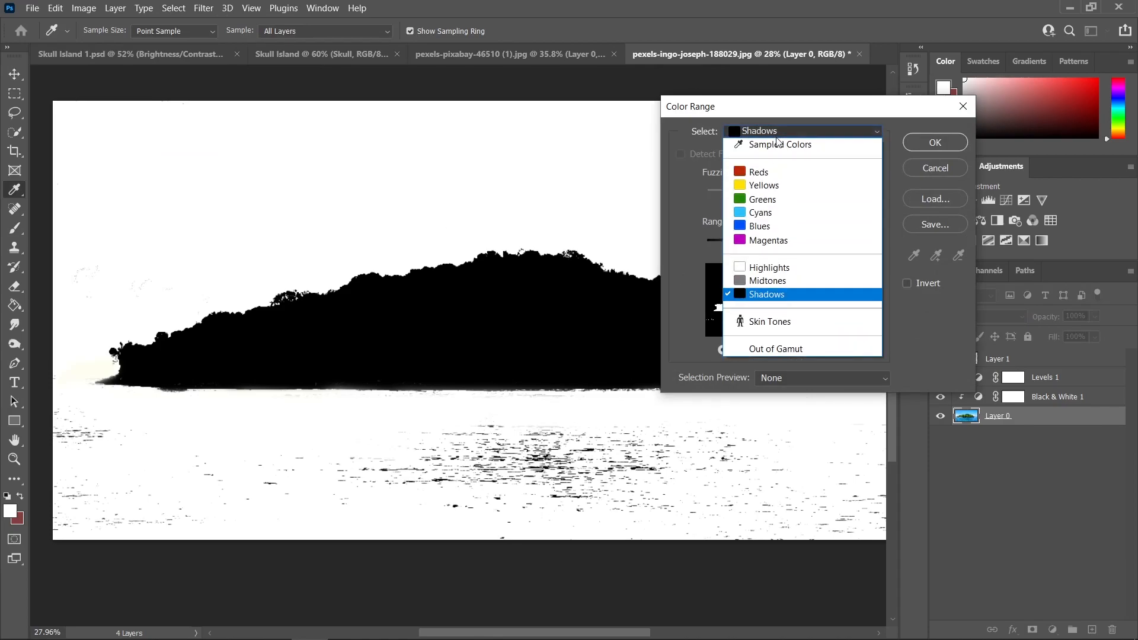
pyautogui.click(785, 294)
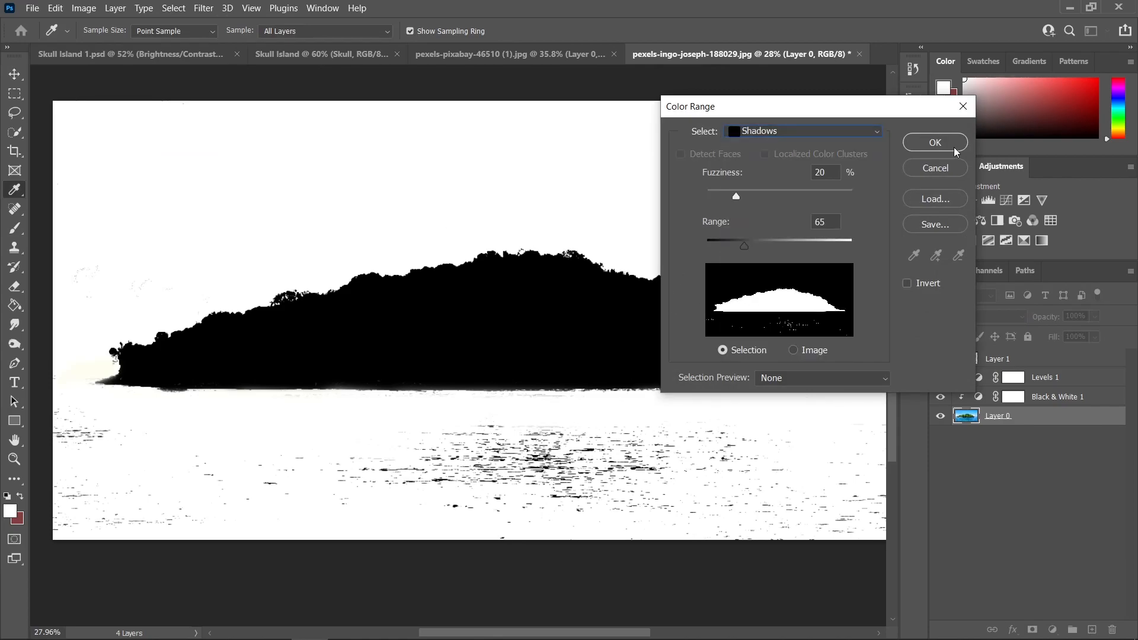
pyautogui.click(938, 143)
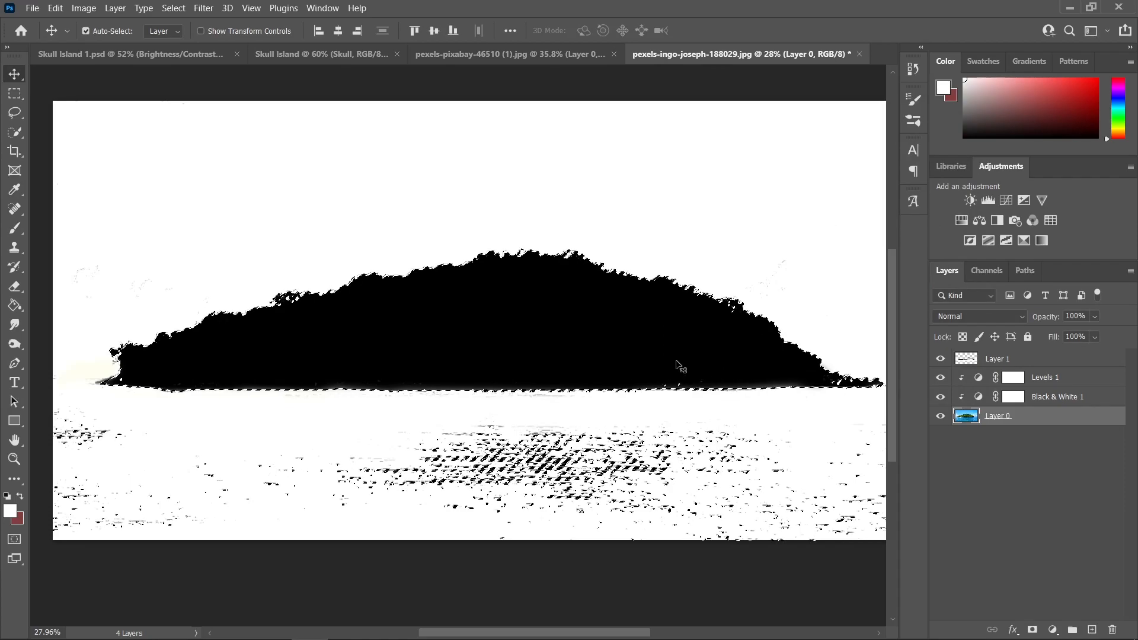
# - Copy the selected island from the photo onto a new layer
pyautogui.scroll(-1, 681, 368)
pyautogui.press('ctrl')
pyautogui.hotkey('ctrl', 'j')
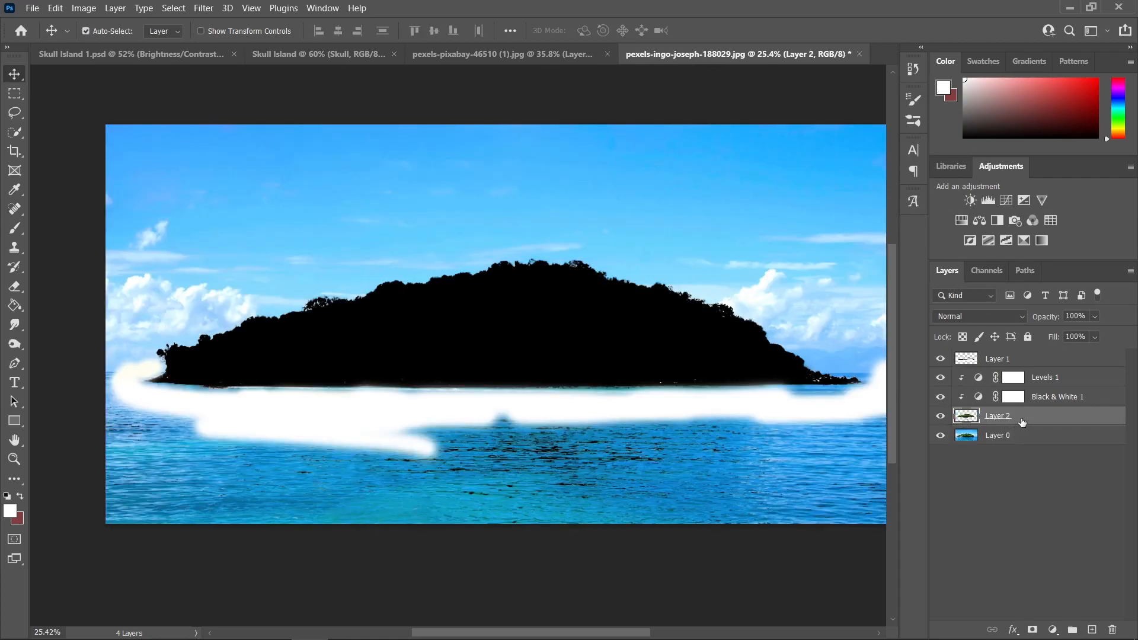
# - Convert the cut-out island layer to a smart object and bring it into the Skull Island document
pyautogui.rightClick(1026, 416)
pyautogui.click(910, 222)
pyautogui.moveTo(585, 354); pyautogui.dragTo(338, 55)
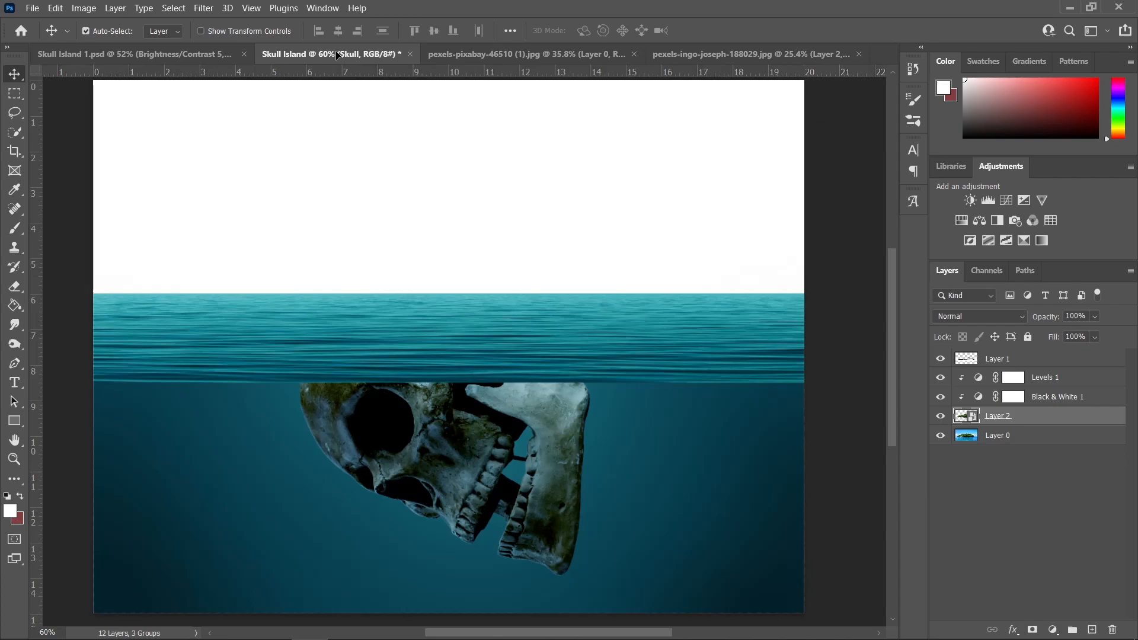
pyautogui.moveTo(422, 306); pyautogui.dragTo(439, 314)
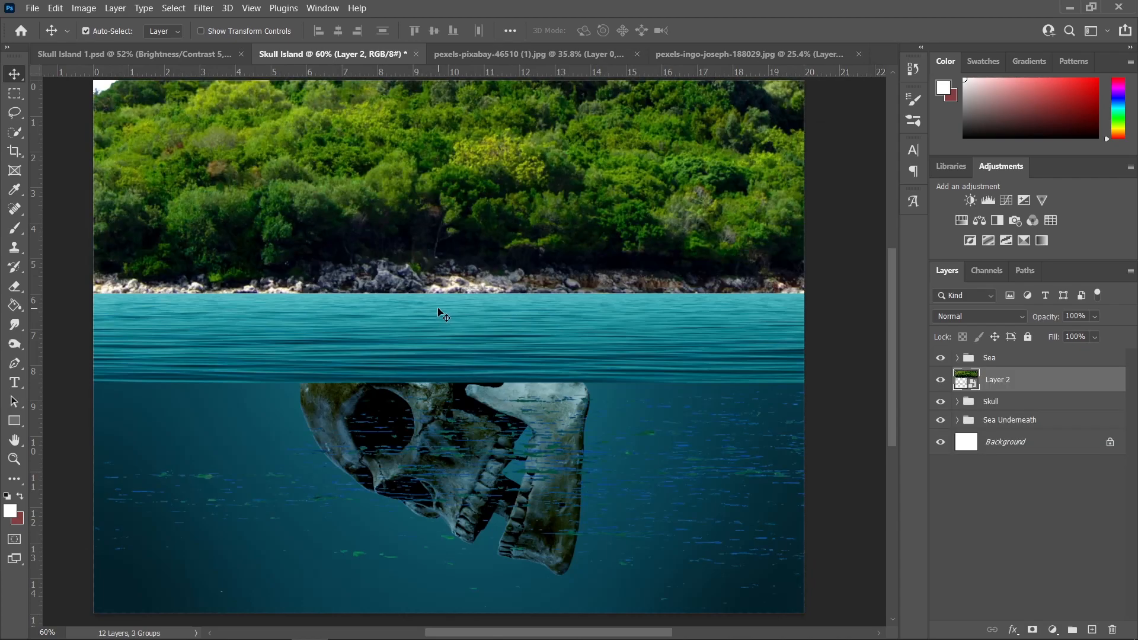
# - Scale the island proportionally to about 11.76% and place it on the sea surface above the skull
pyautogui.hotkey('ctrl', 't')
pyautogui.hotkey('ctrl', '0')
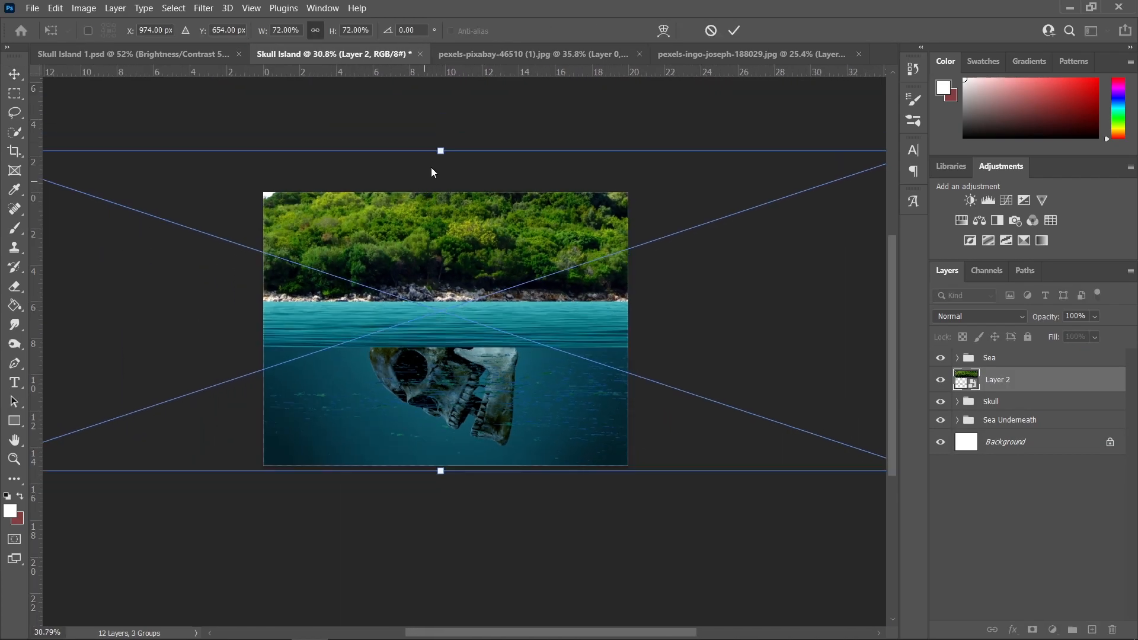
pyautogui.moveTo(447, 145); pyautogui.dragTo(442, 419)
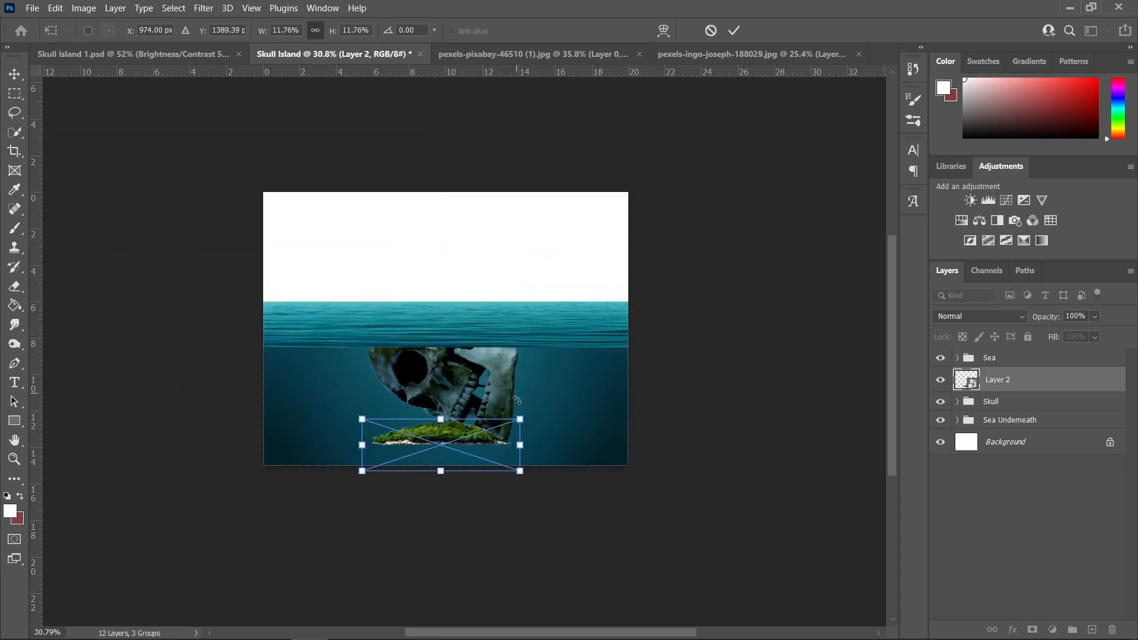
pyautogui.moveTo(470, 456); pyautogui.dragTo(463, 340)
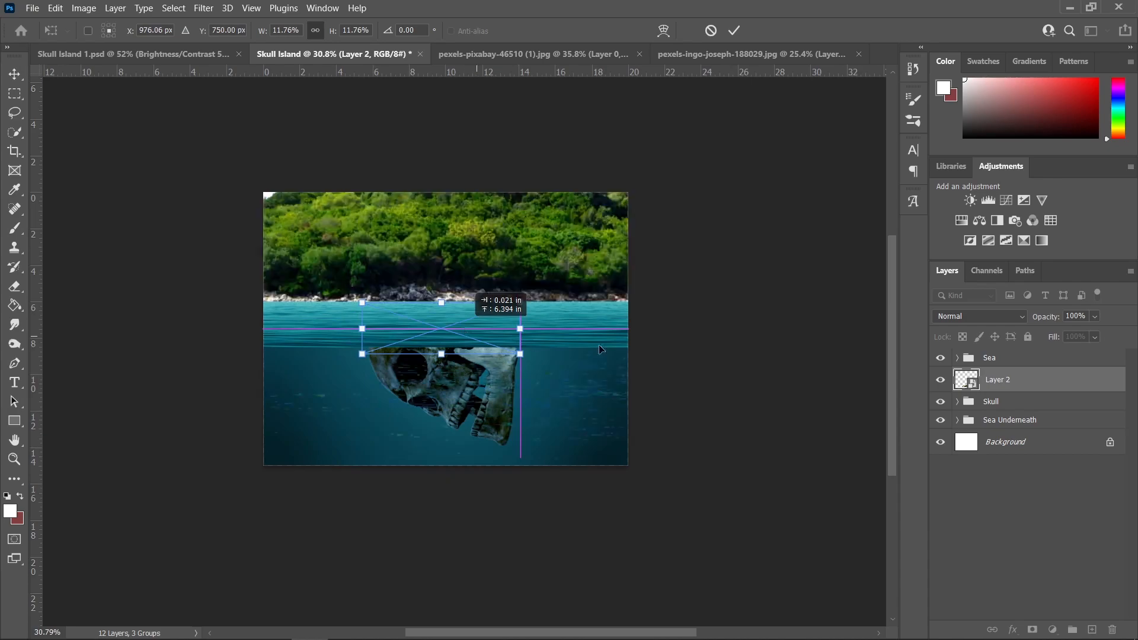
# - Move the island layer above the Sea group in the layer stack and inspect the island up close
pyautogui.moveTo(1031, 385); pyautogui.dragTo(1038, 353)
pyautogui.scroll(5, 465, 326)
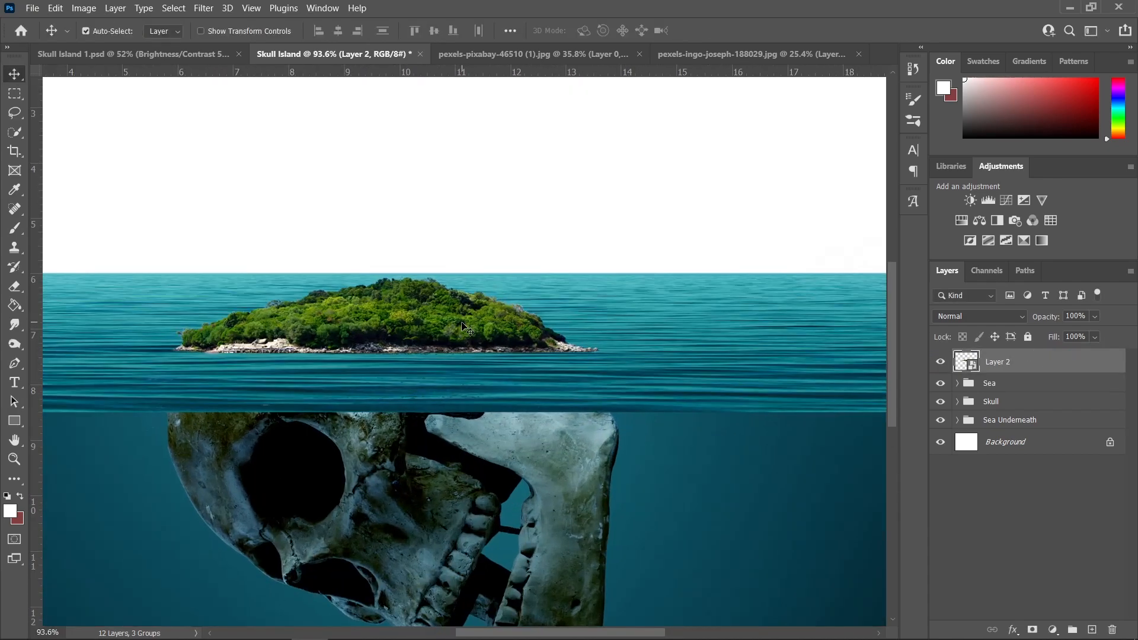
pyautogui.scroll(-5, 477, 343)
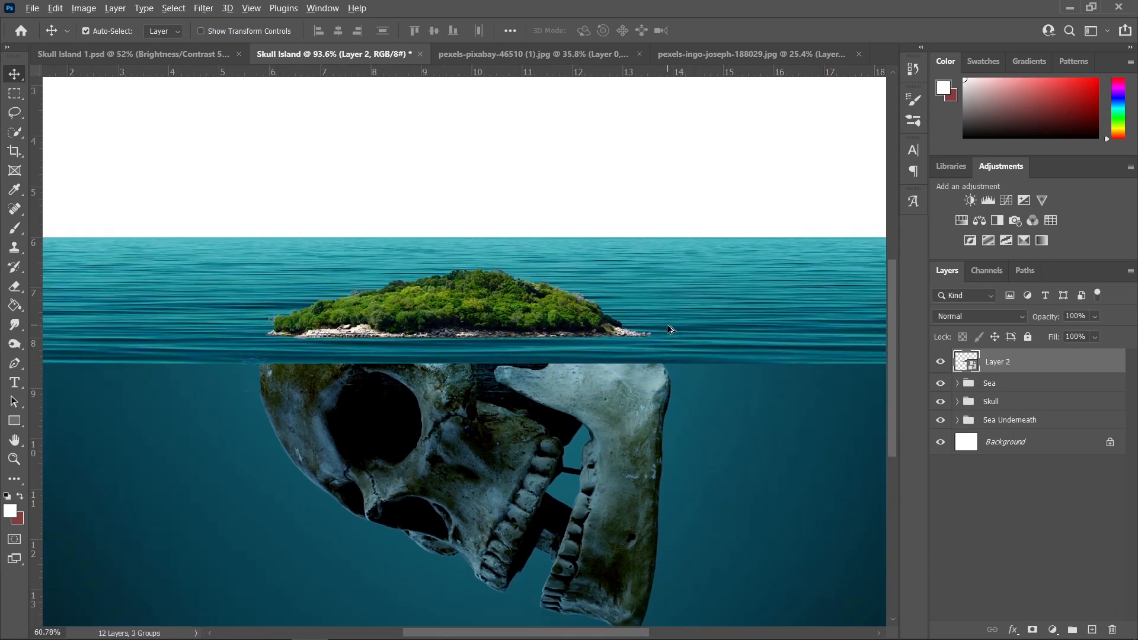
pyautogui.scroll(6, 669, 330)
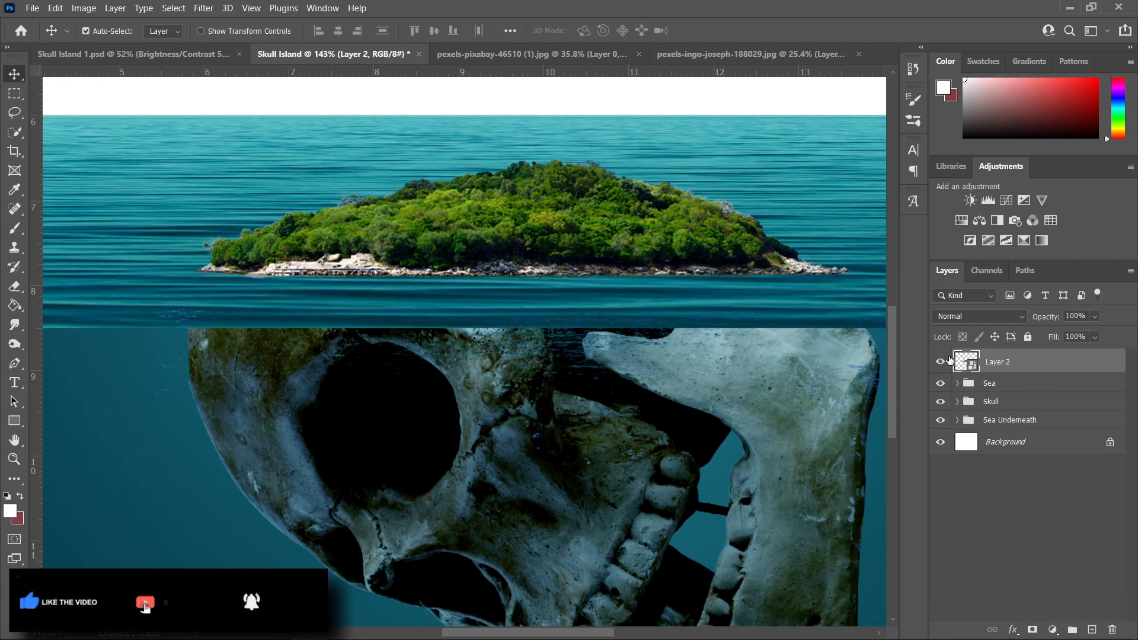
# - Add a layer mask to the island layer and paint black below the shoreline to hide the leftover water fragments over the skull
pyautogui.click(1031, 629)
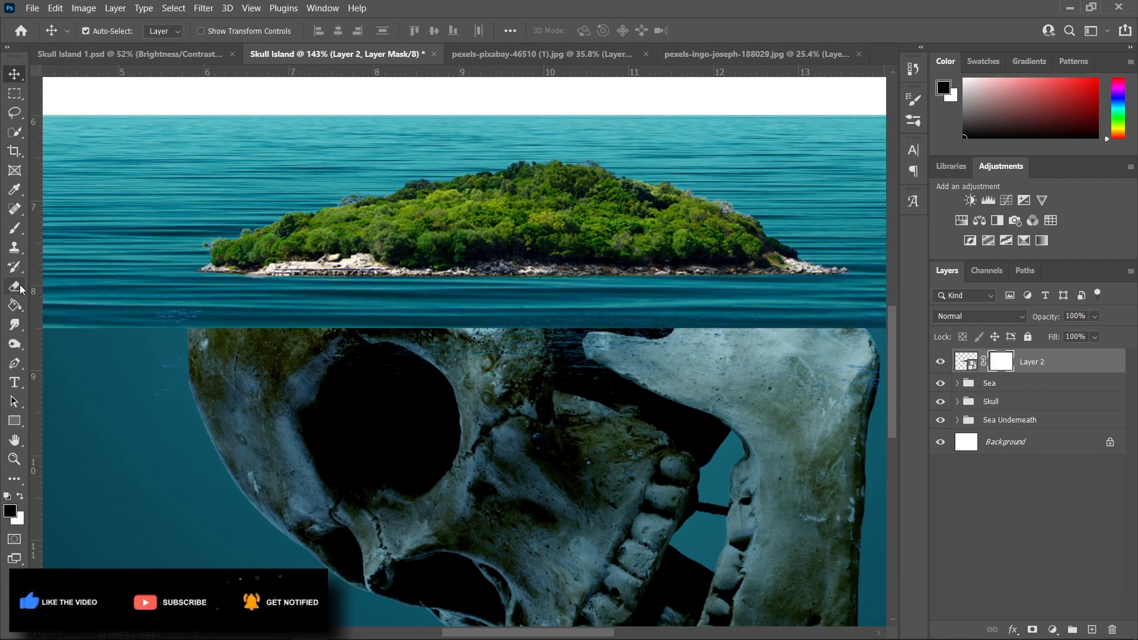
pyautogui.click(14, 229)
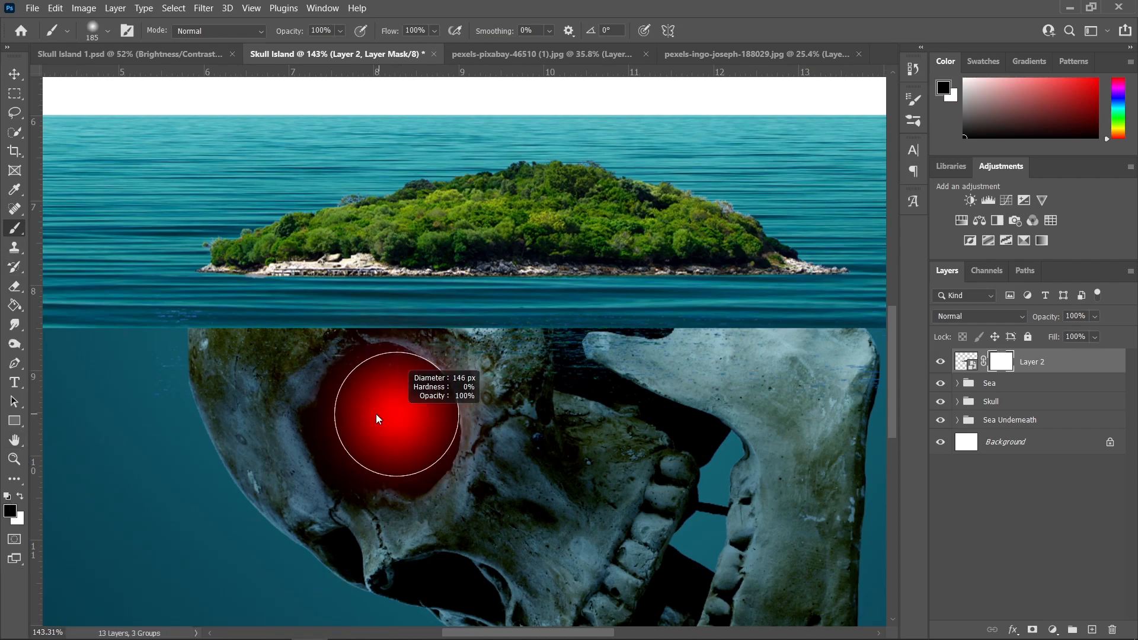
pyautogui.moveTo(249, 381); pyautogui.dragTo(208, 393)
pyautogui.moveTo(276, 359); pyautogui.dragTo(217, 344)
pyautogui.moveTo(215, 341); pyautogui.dragTo(131, 347)
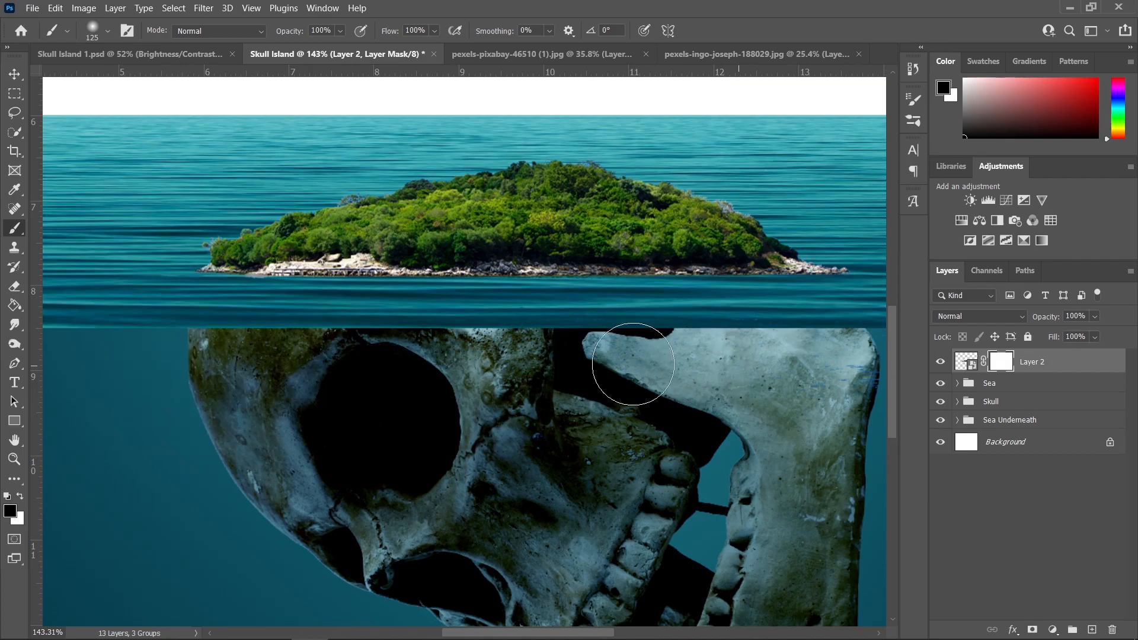
pyautogui.moveTo(739, 341); pyautogui.dragTo(507, 362)
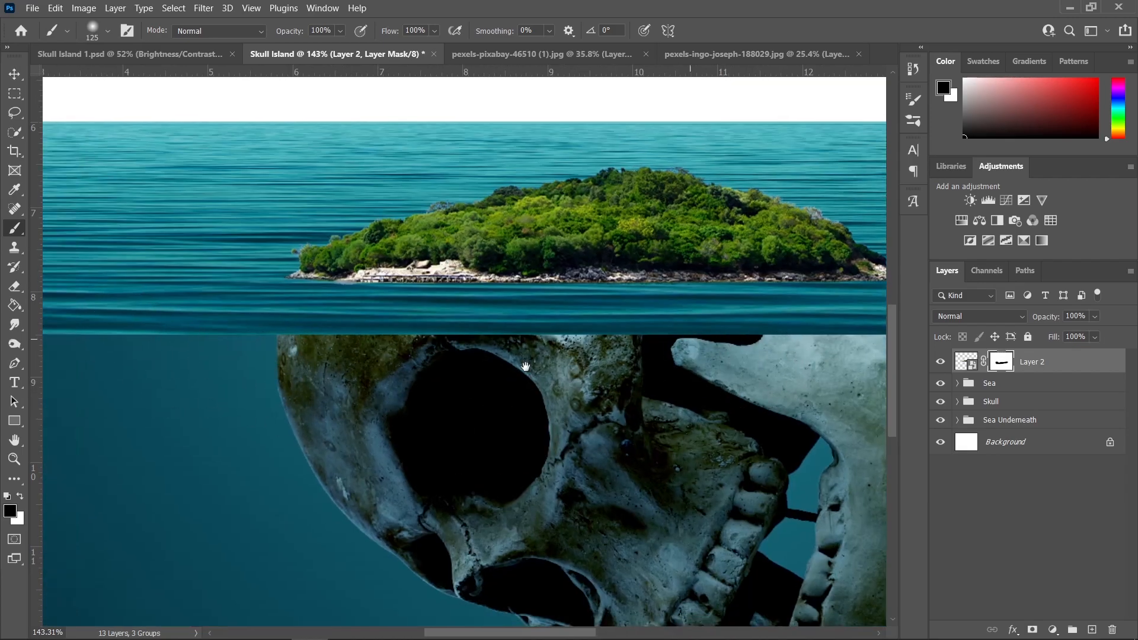
pyautogui.moveTo(696, 335); pyautogui.dragTo(425, 392)
# - Convert the masked island layer to a smart object and check its placement over the skull
pyautogui.rightClick(1066, 368)
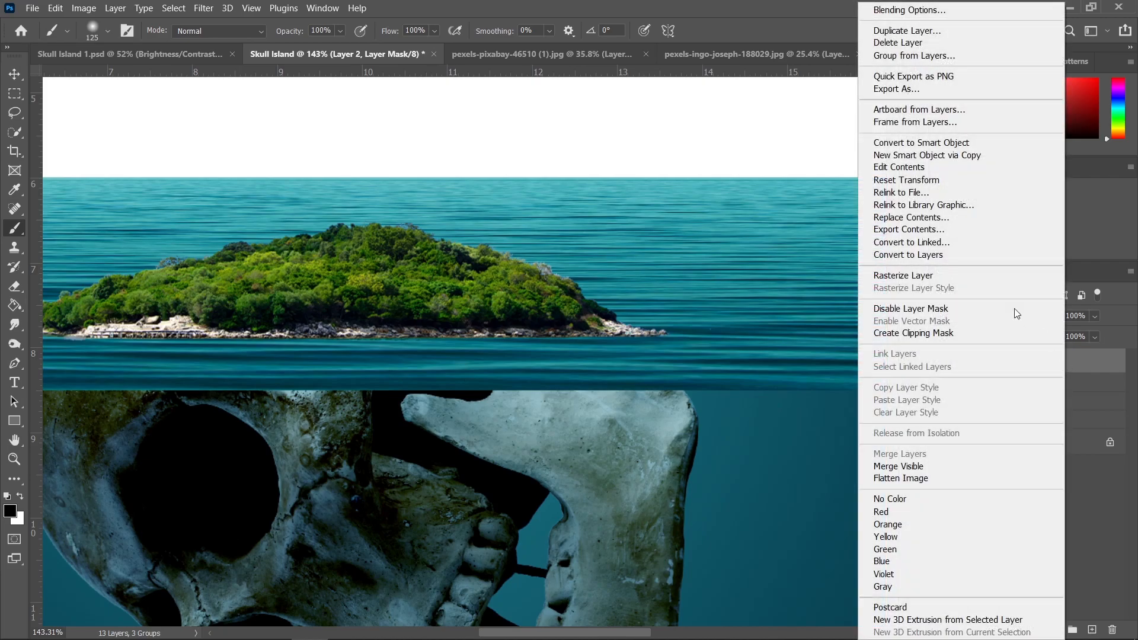
pyautogui.click(981, 142)
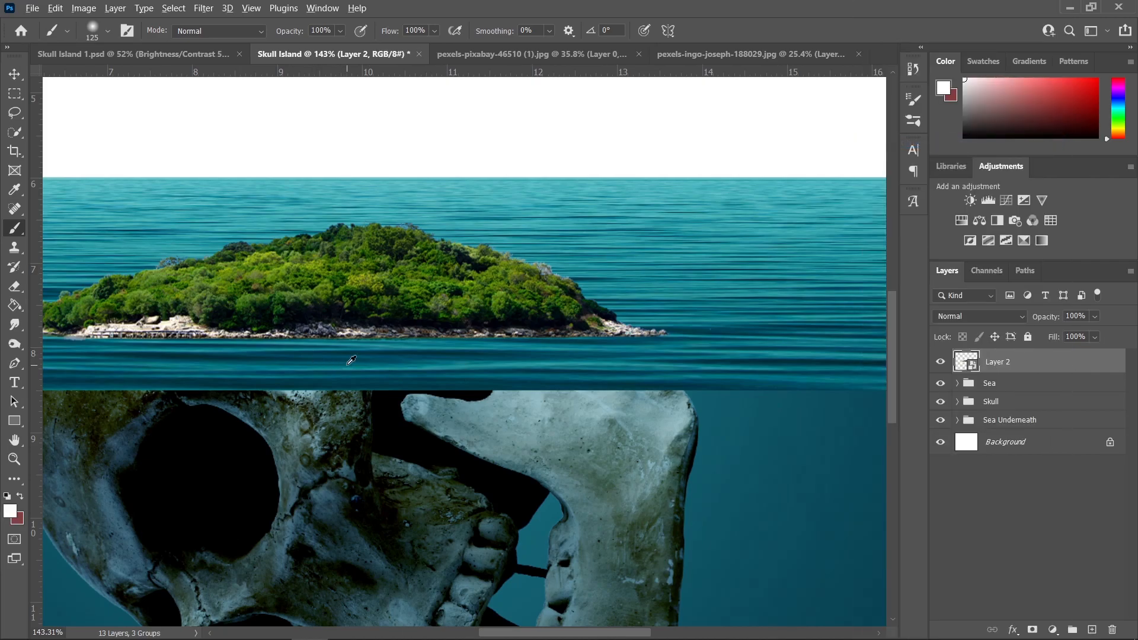
pyautogui.scroll(-3, 348, 362)
pyautogui.press('v')
pyautogui.moveTo(265, 346); pyautogui.dragTo(360, 333)
pyautogui.scroll(2, 438, 321)
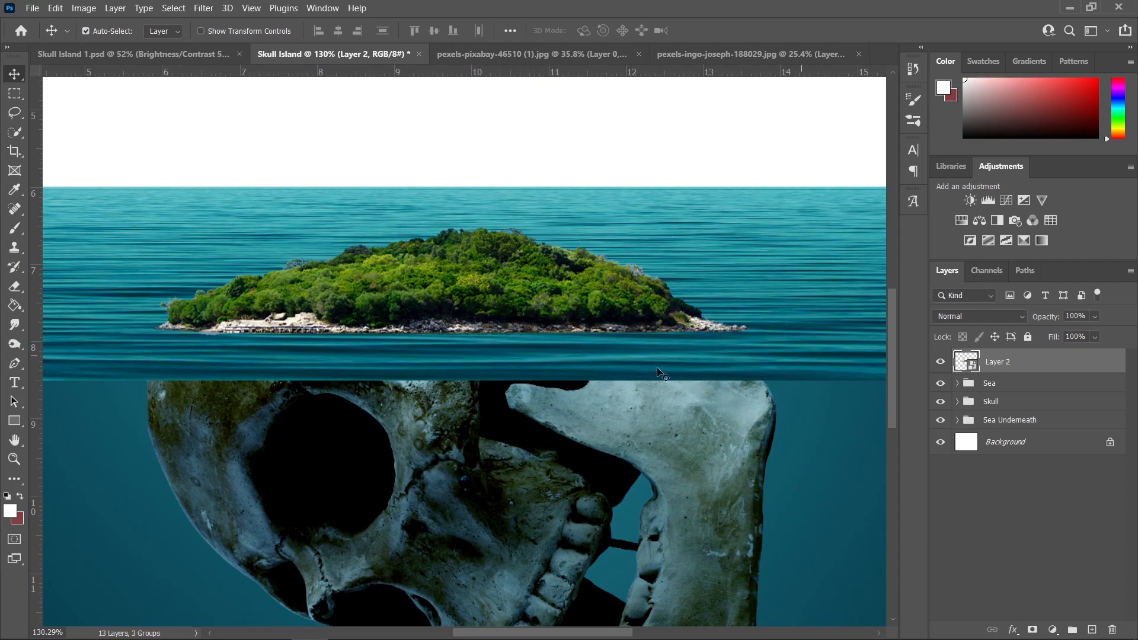
pyautogui.scroll(-3, 453, 364)
pyautogui.scroll(-1, 455, 366)
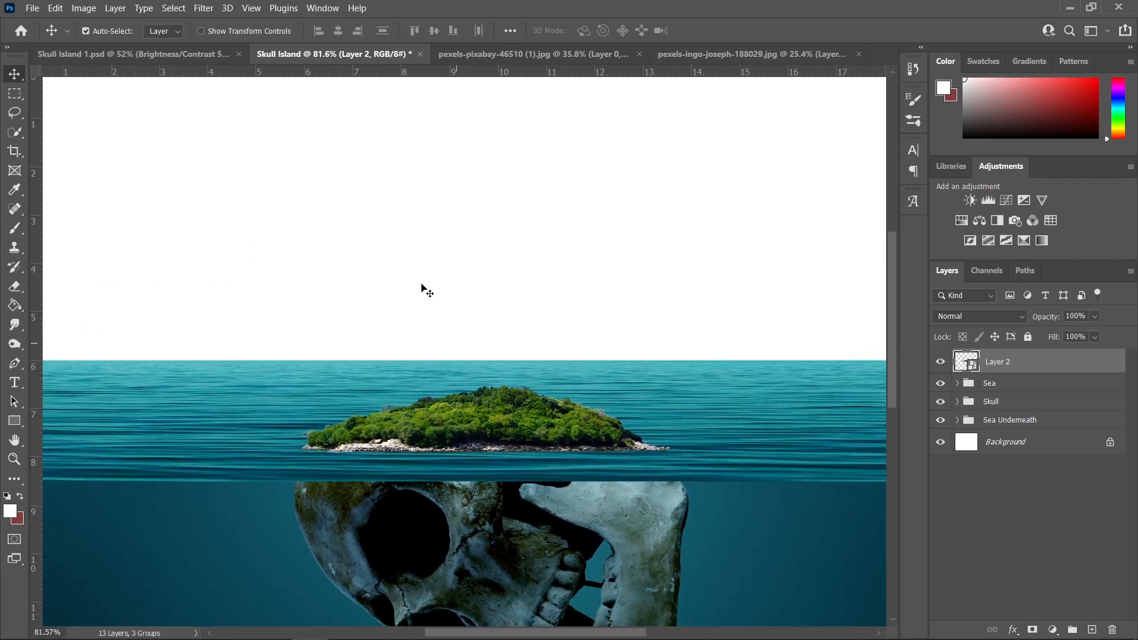
# - Duplicate the island smart object layer and select the original layer beneath the copy
pyautogui.scroll(-1, 219, 186)
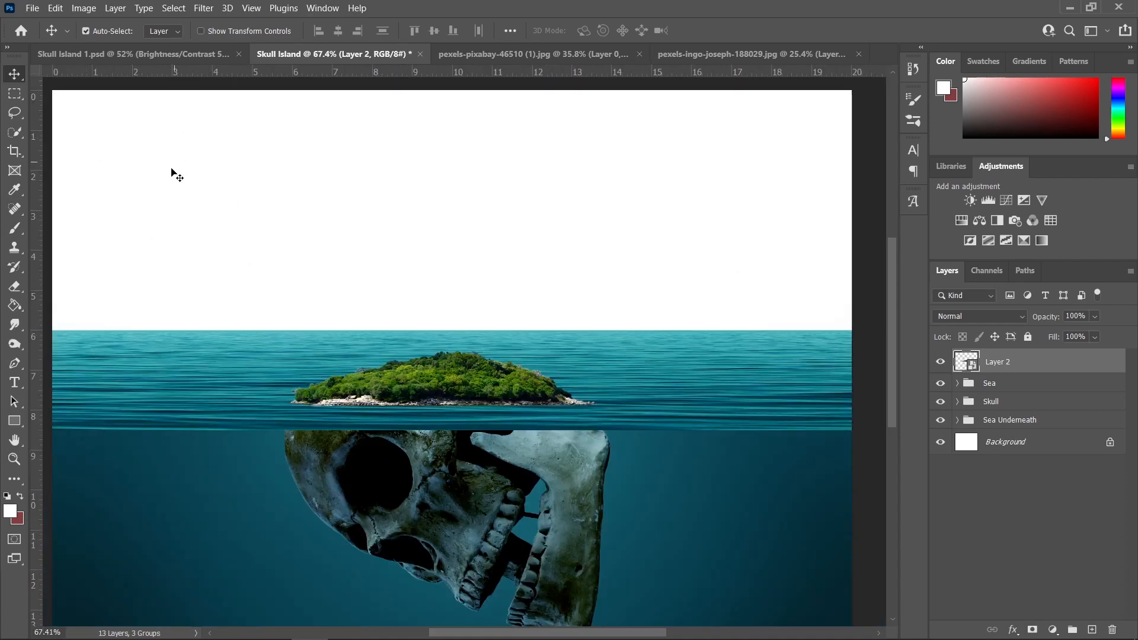
pyautogui.scroll(2, 300, 267)
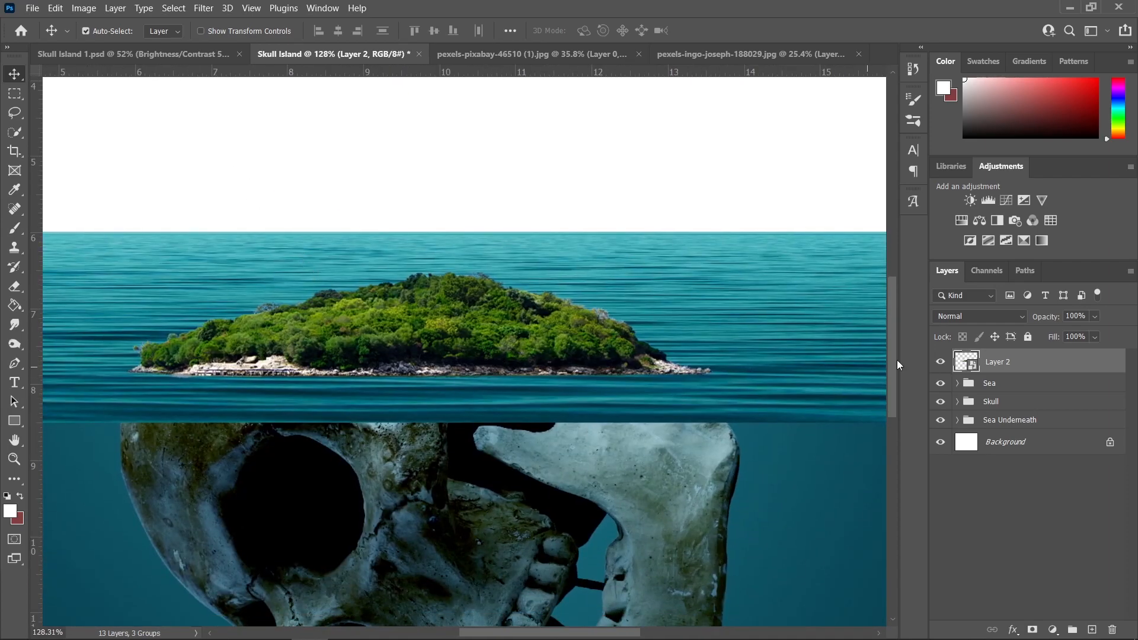
pyautogui.hotkey('ctrl', 'j')
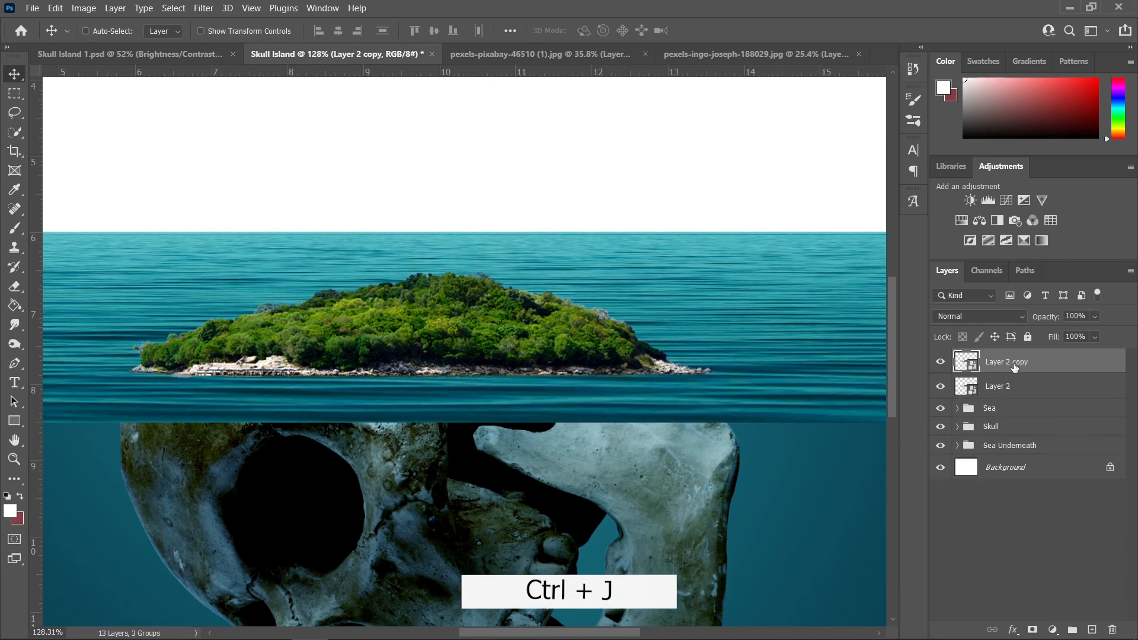
pyautogui.click(1002, 387)
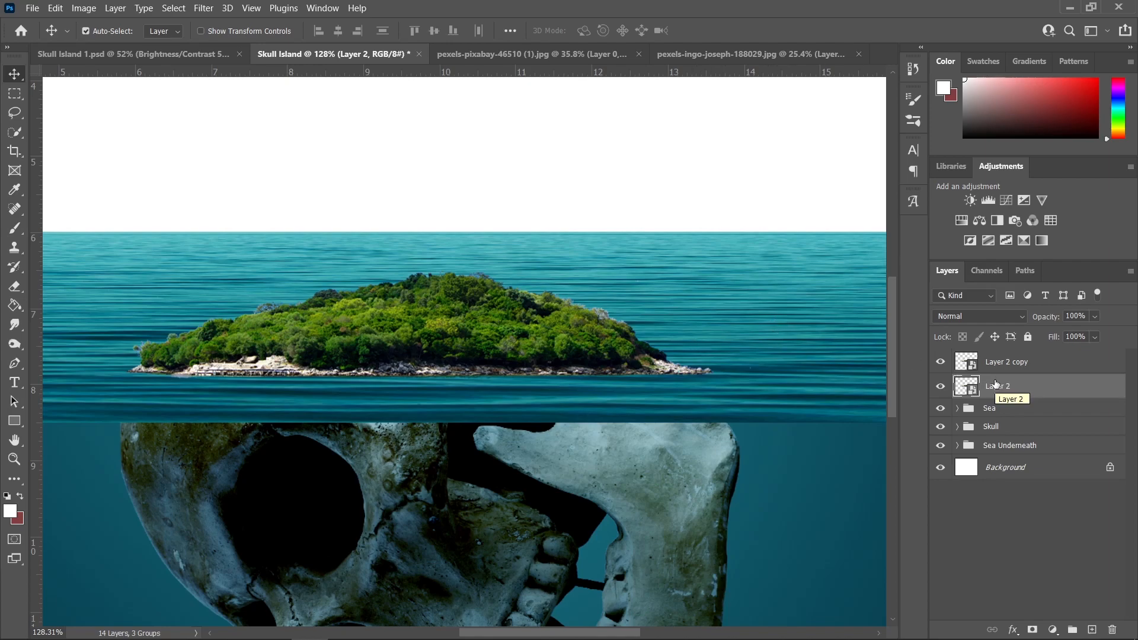
# - Flip the lower island layer vertically beneath the shoreline and squash it to about 78.47% height
pyautogui.hotkey('ctrl', 't')
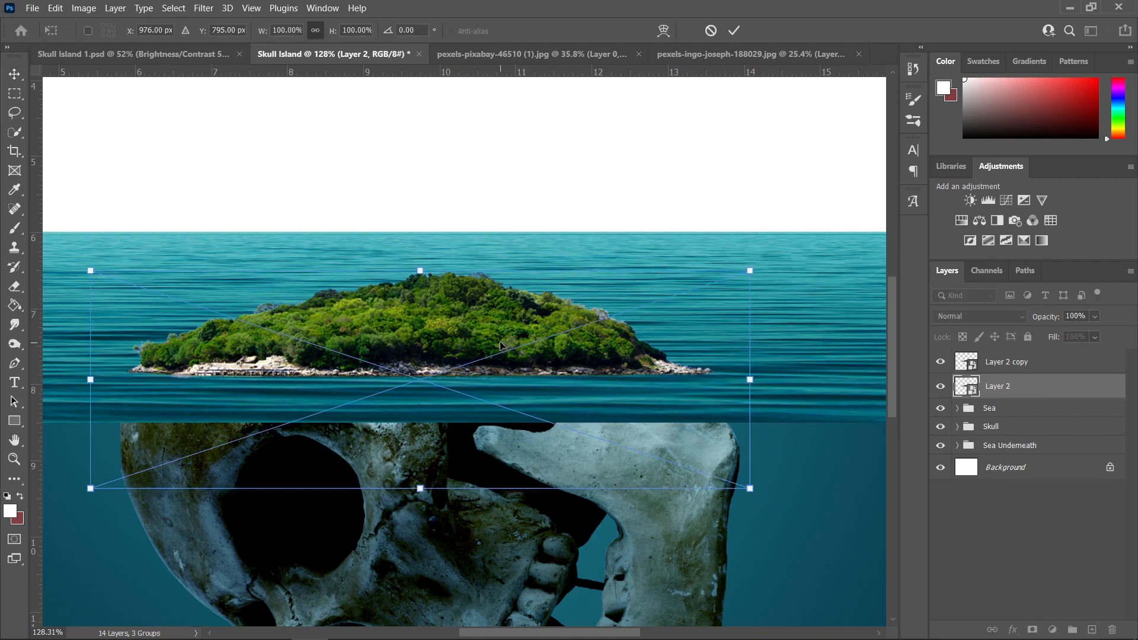
pyautogui.rightClick(545, 342)
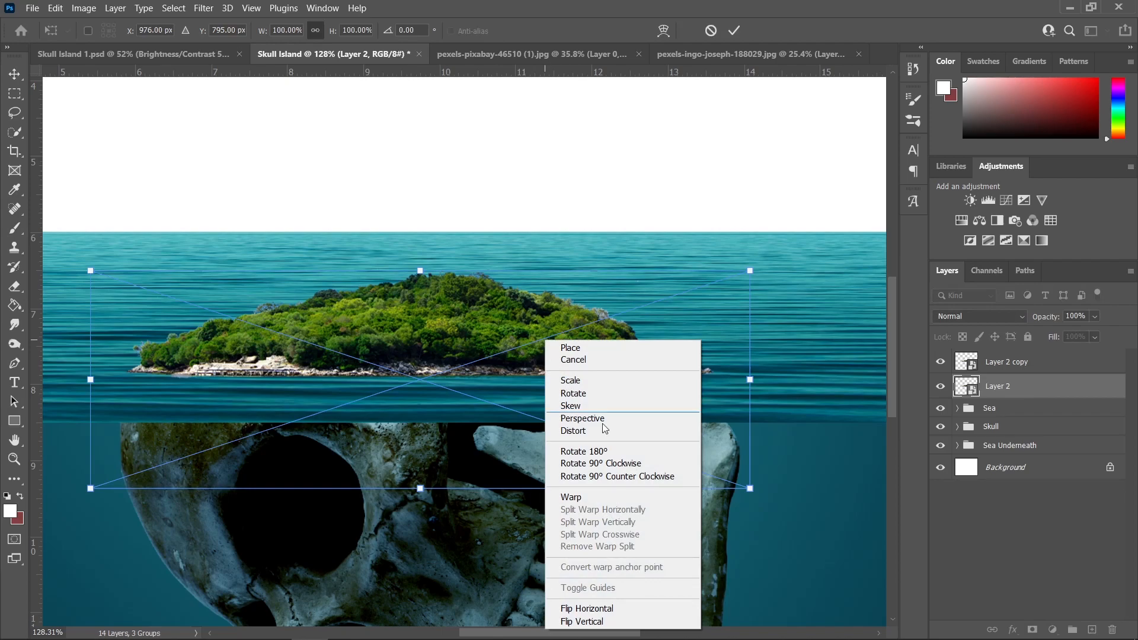
pyautogui.click(617, 623)
pyautogui.moveTo(593, 419); pyautogui.dragTo(595, 409)
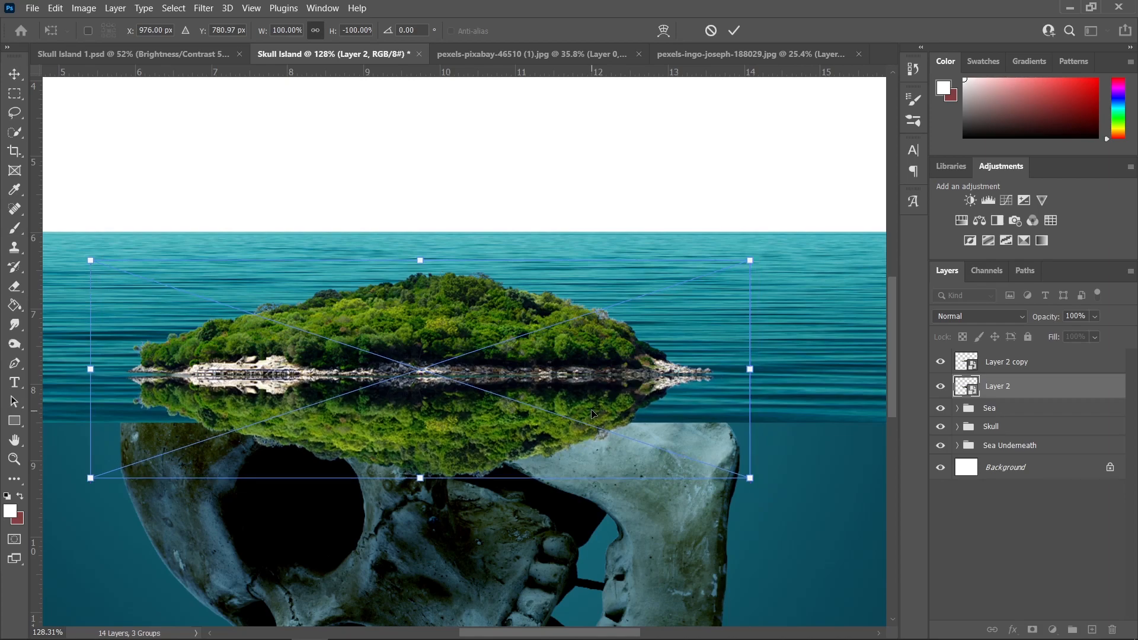
pyautogui.moveTo(421, 480); pyautogui.dragTo(421, 431)
pyautogui.moveTo(457, 374); pyautogui.dragTo(457, 398)
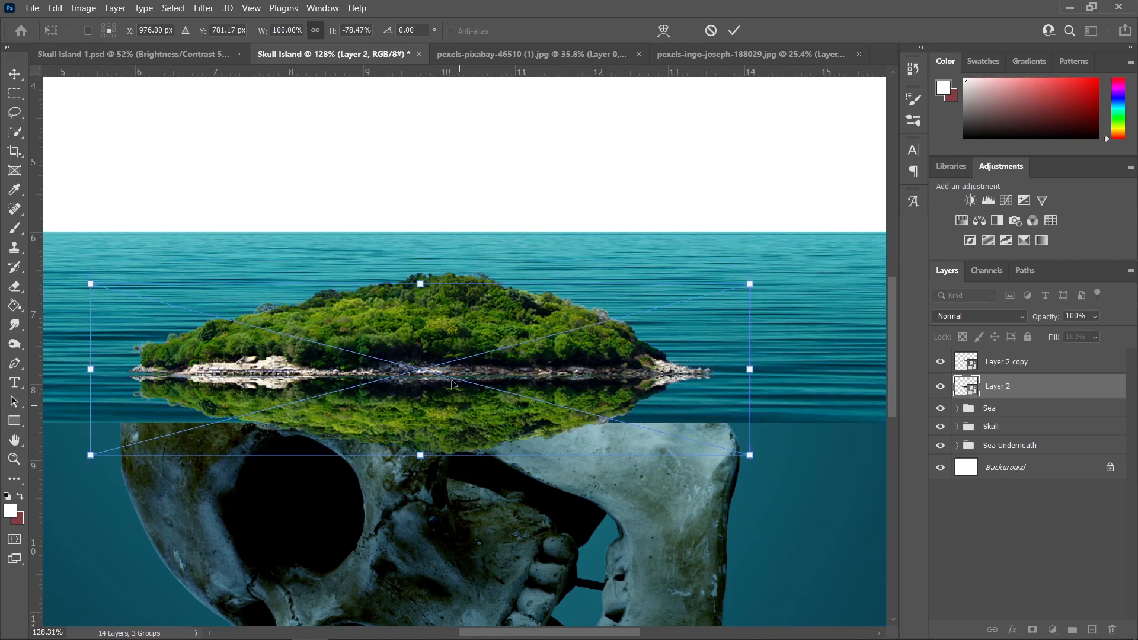
pyautogui.click(14, 74)
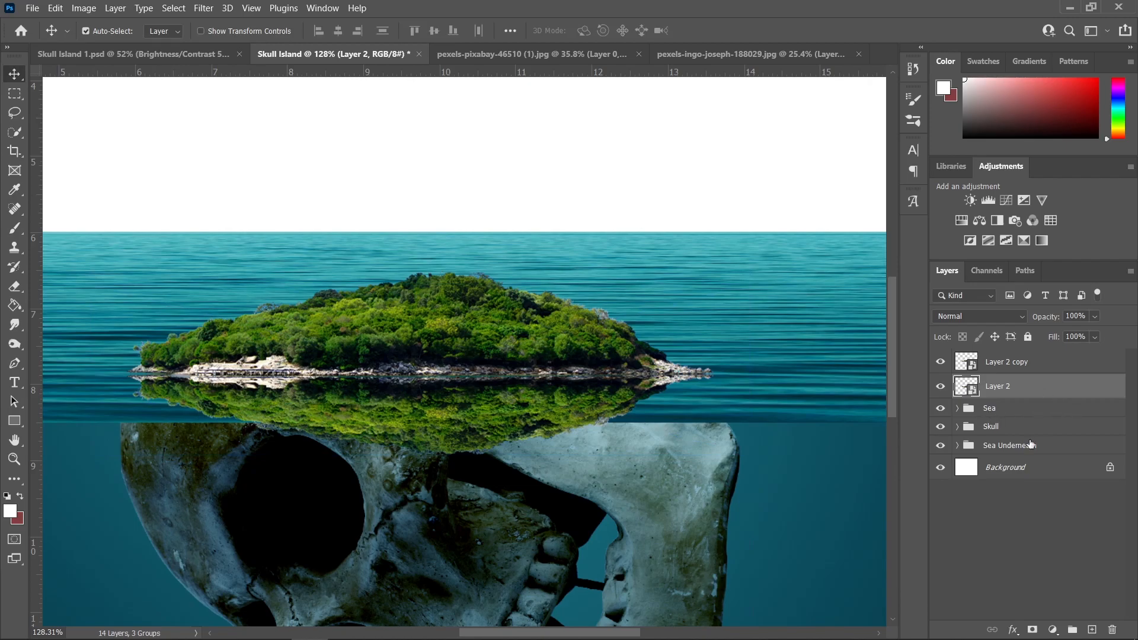
# - Apply a black (#000000) Color Overlay in Normal mode at 100% opacity to the flipped island layer
pyautogui.click(1013, 630)
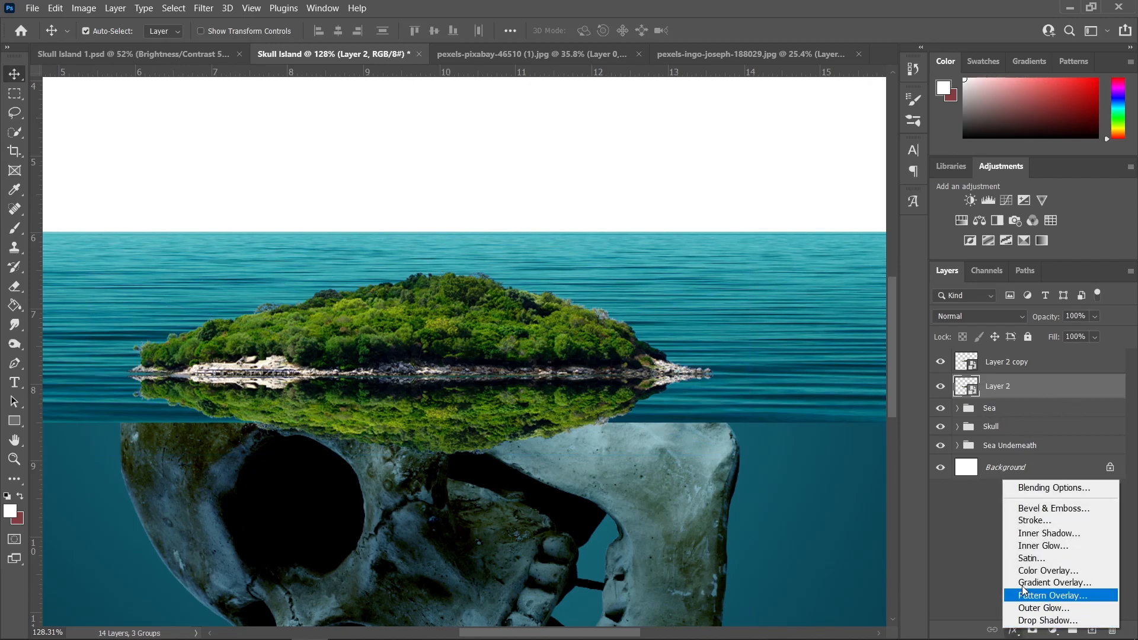
pyautogui.click(1050, 488)
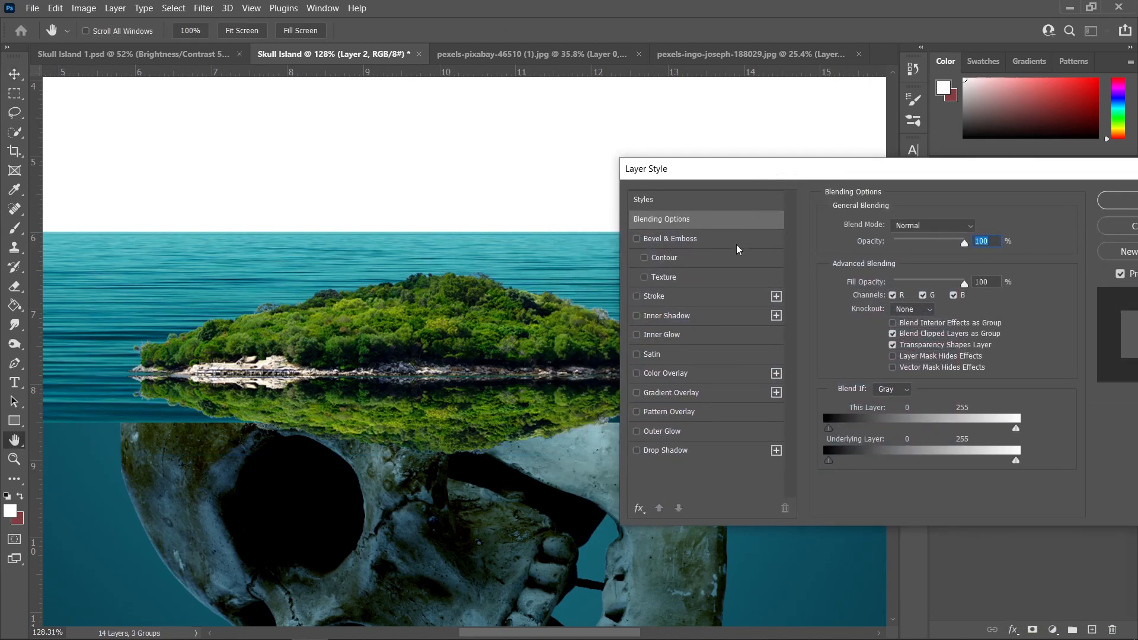
pyautogui.click(637, 373)
pyautogui.click(673, 375)
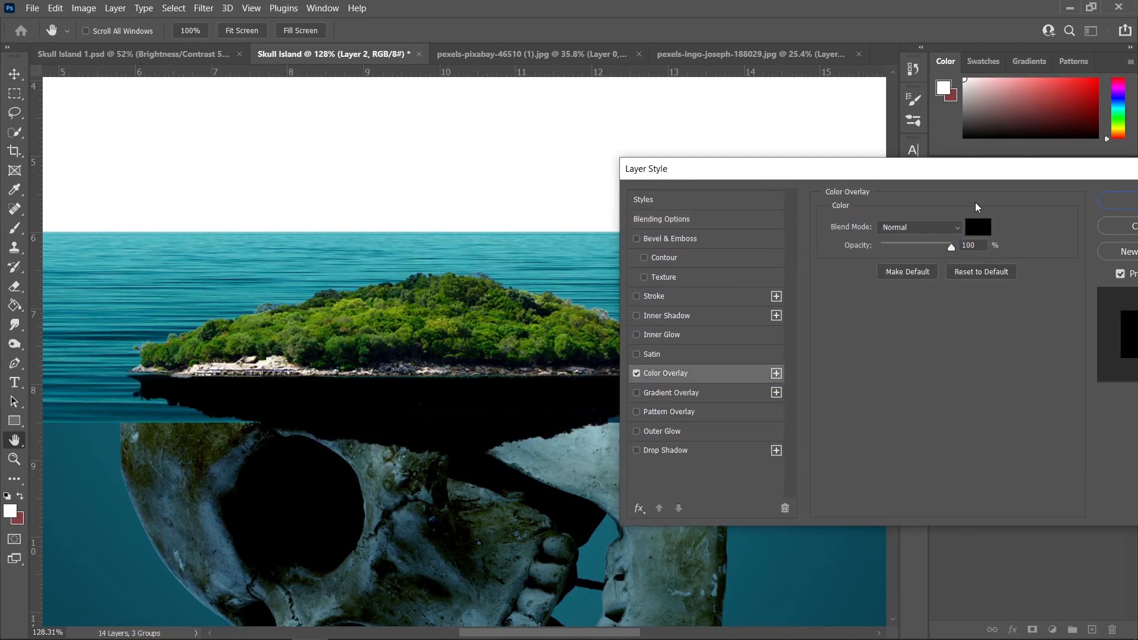
pyautogui.click(977, 227)
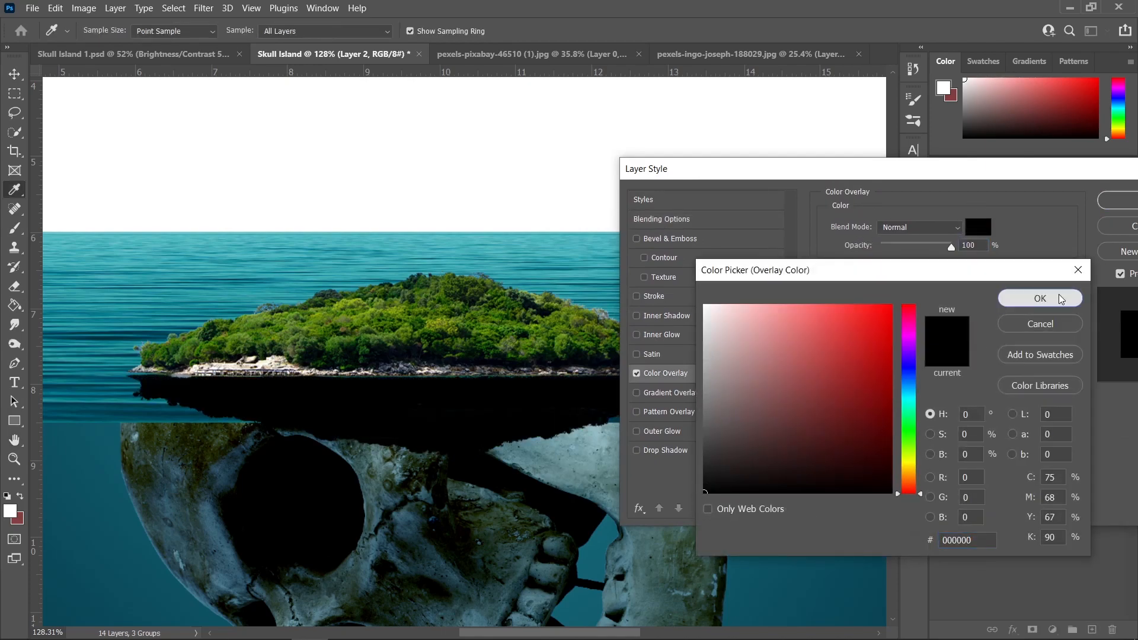
pyautogui.click(1061, 299)
pyautogui.click(1070, 200)
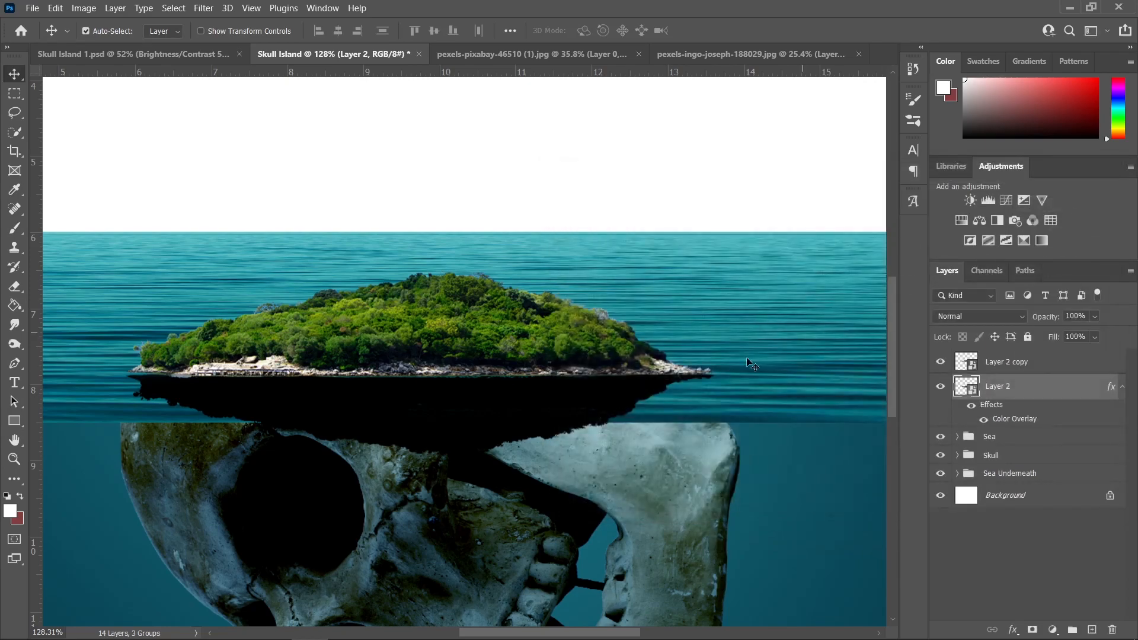
# - Set the opacity of the black flipped island layer to 30%
pyautogui.click(1095, 336)
pyautogui.moveTo(1081, 332); pyautogui.dragTo(1073, 333)
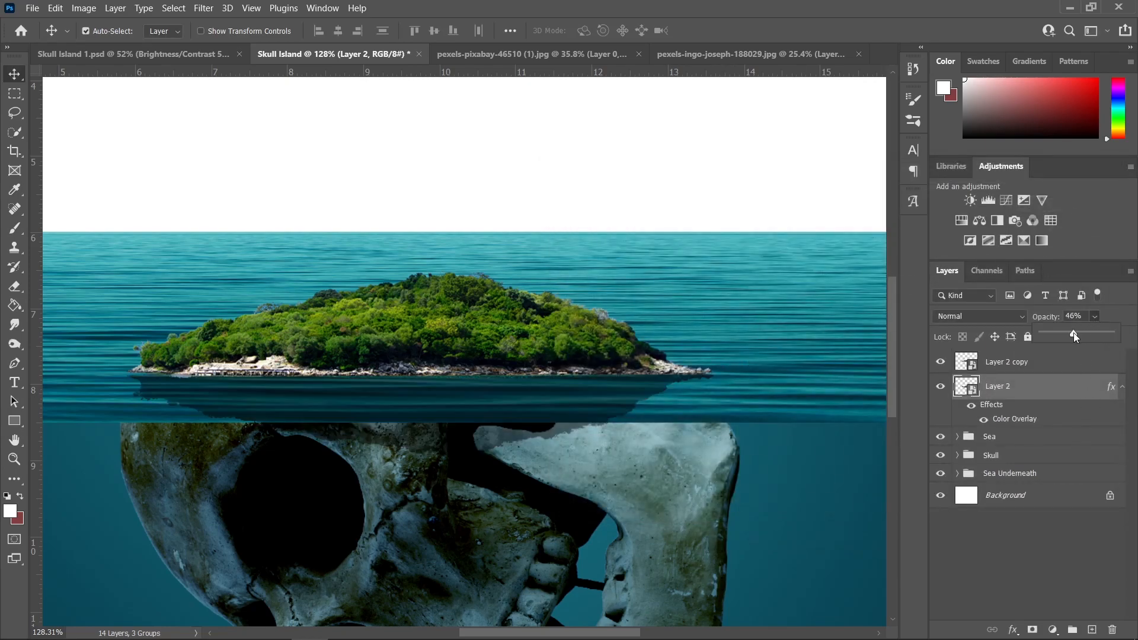
pyautogui.click(1072, 316)
pyautogui.write('30')
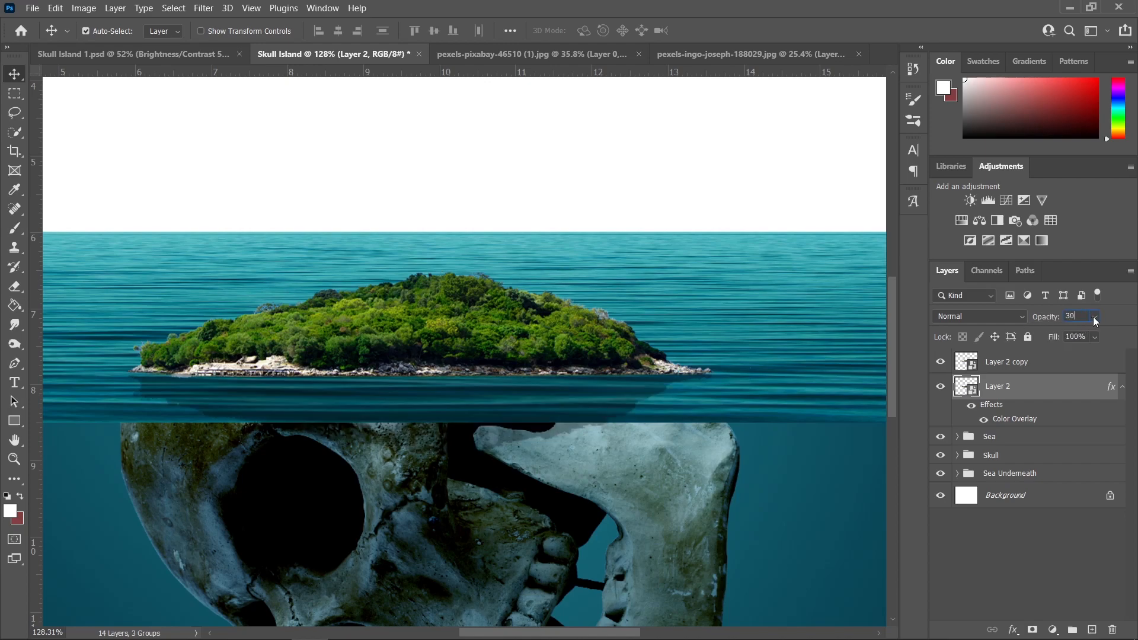
# - Apply a Gaussian Blur with a radius of 5 pixels to the island's shadow layer
pyautogui.click(204, 9)
pyautogui.moveTo(258, 186)
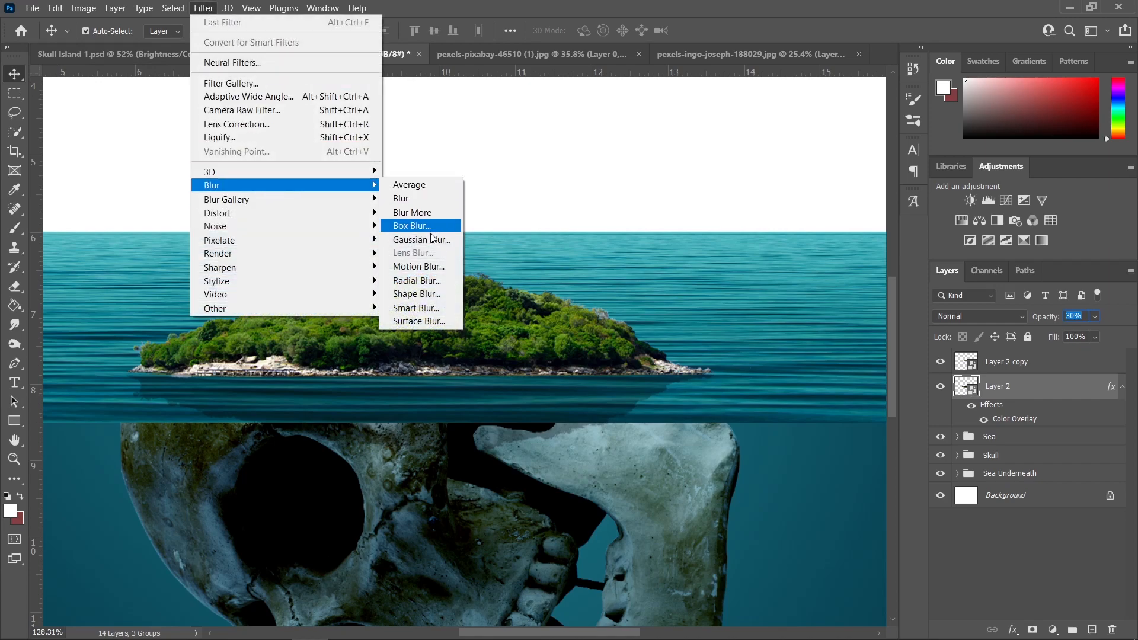
pyautogui.click(441, 240)
pyautogui.write('5')
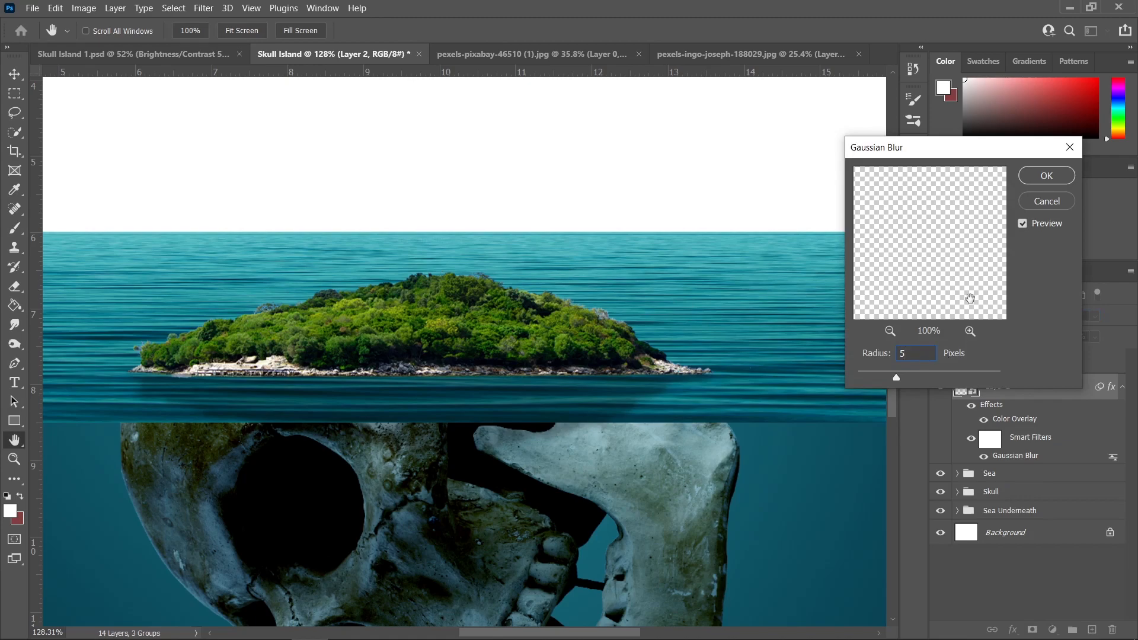
pyautogui.click(1054, 180)
pyautogui.scroll(-6, 665, 374)
pyautogui.scroll(6, 660, 387)
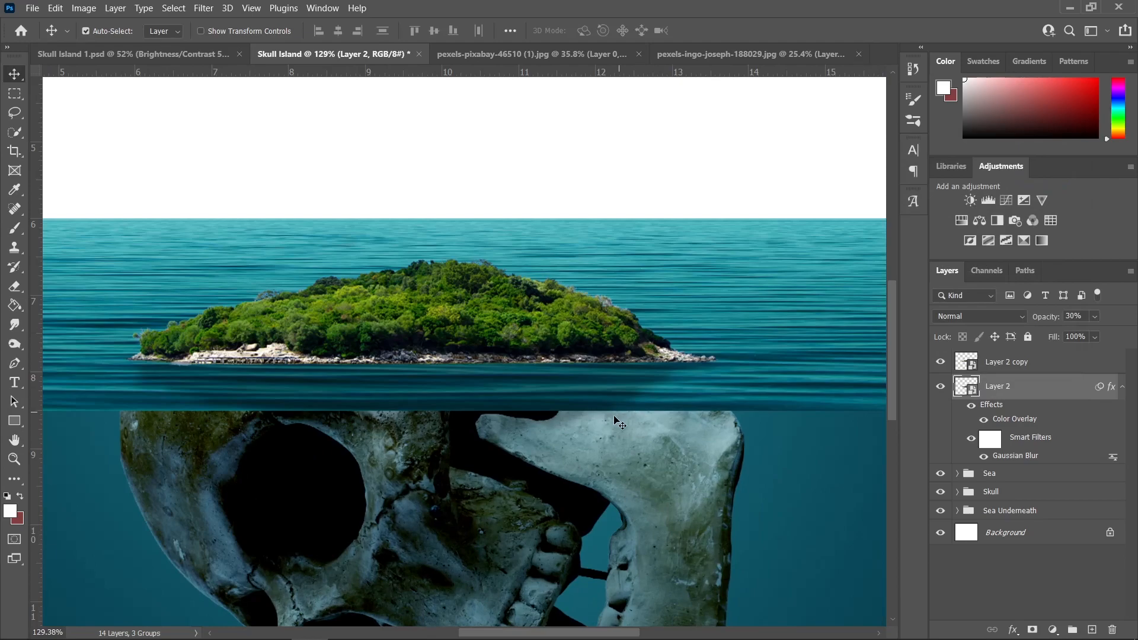
# - Reshape the blurred shadow by its corners with Free Transform to fit it beneath the island's shoreline
pyautogui.moveTo(630, 383); pyautogui.dragTo(661, 363)
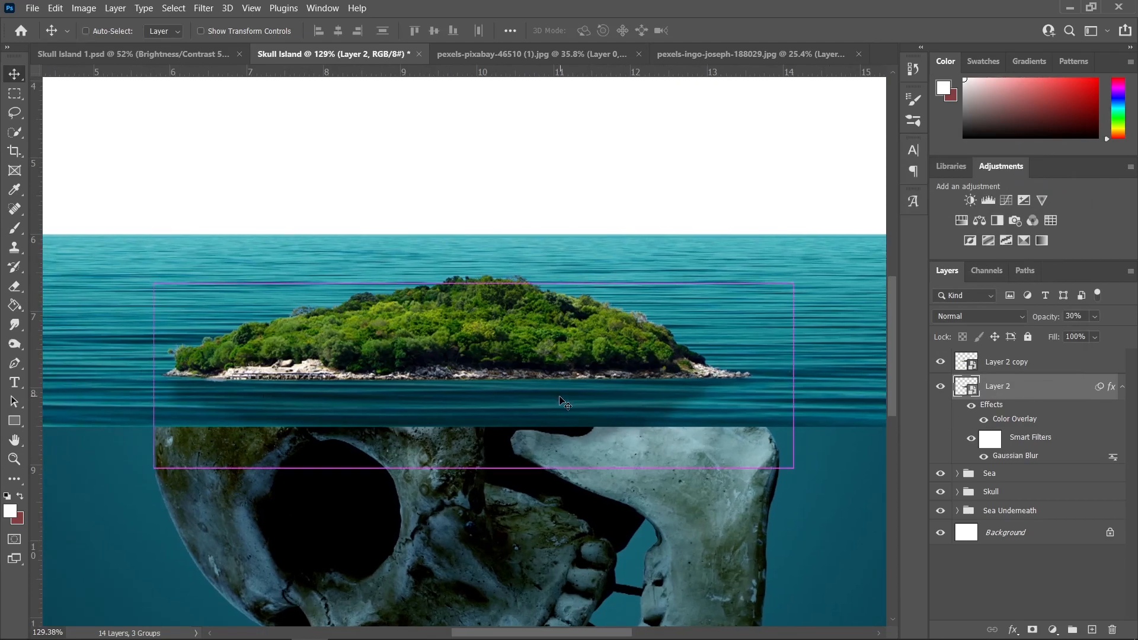
pyautogui.hotkey('ctrl', 't')
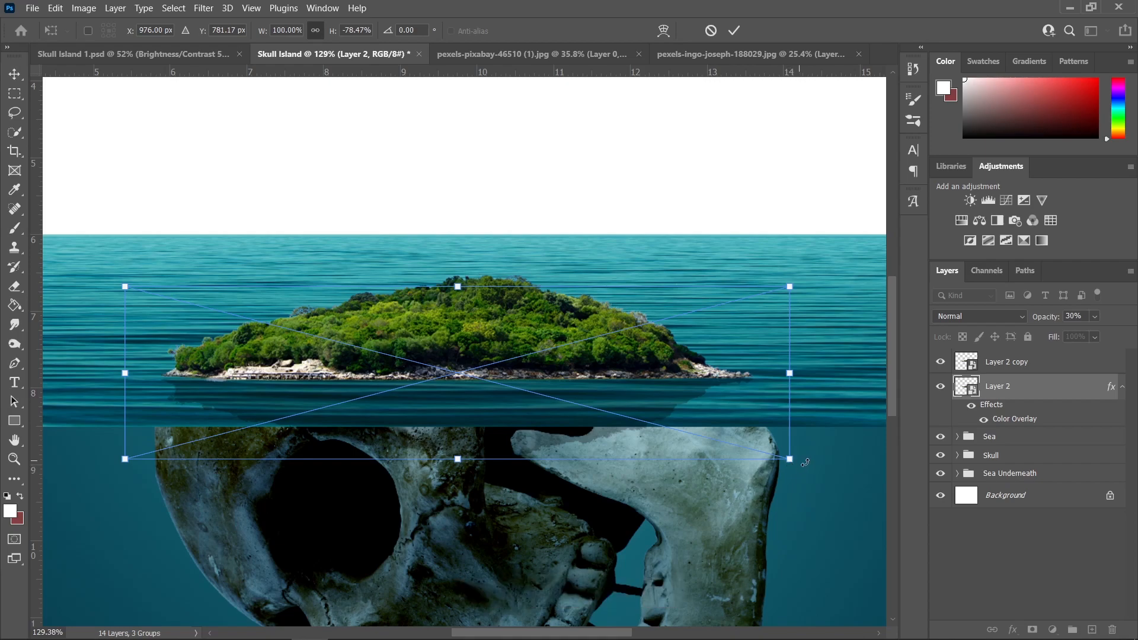
pyautogui.moveTo(791, 461); pyautogui.dragTo(863, 454)
pyautogui.moveTo(790, 287); pyautogui.dragTo(731, 318)
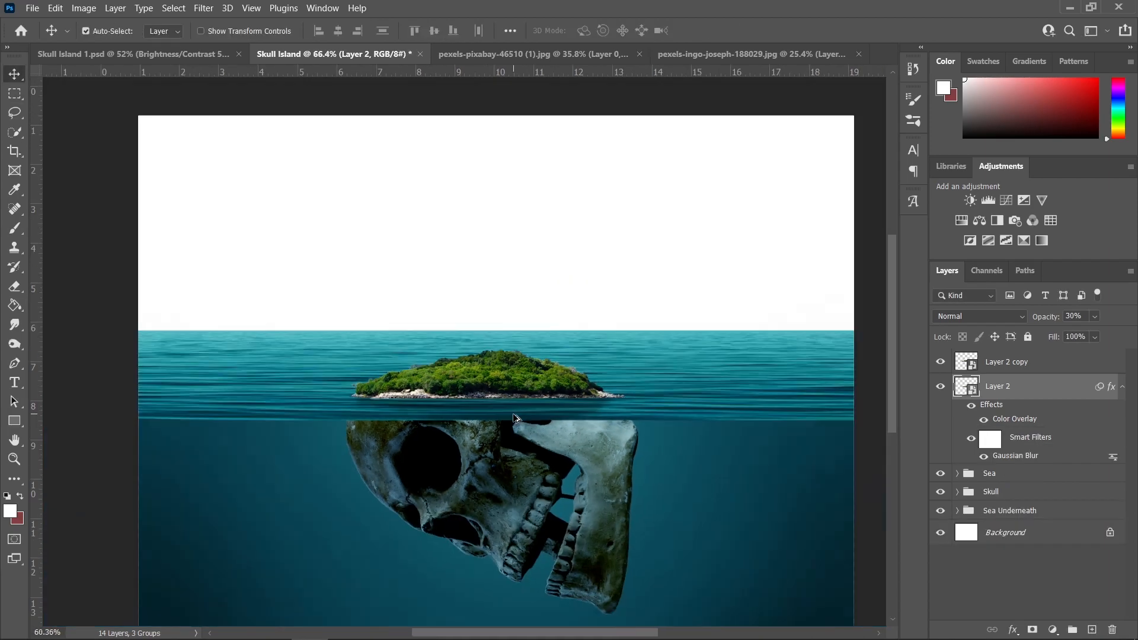
pyautogui.scroll(5, 508, 414)
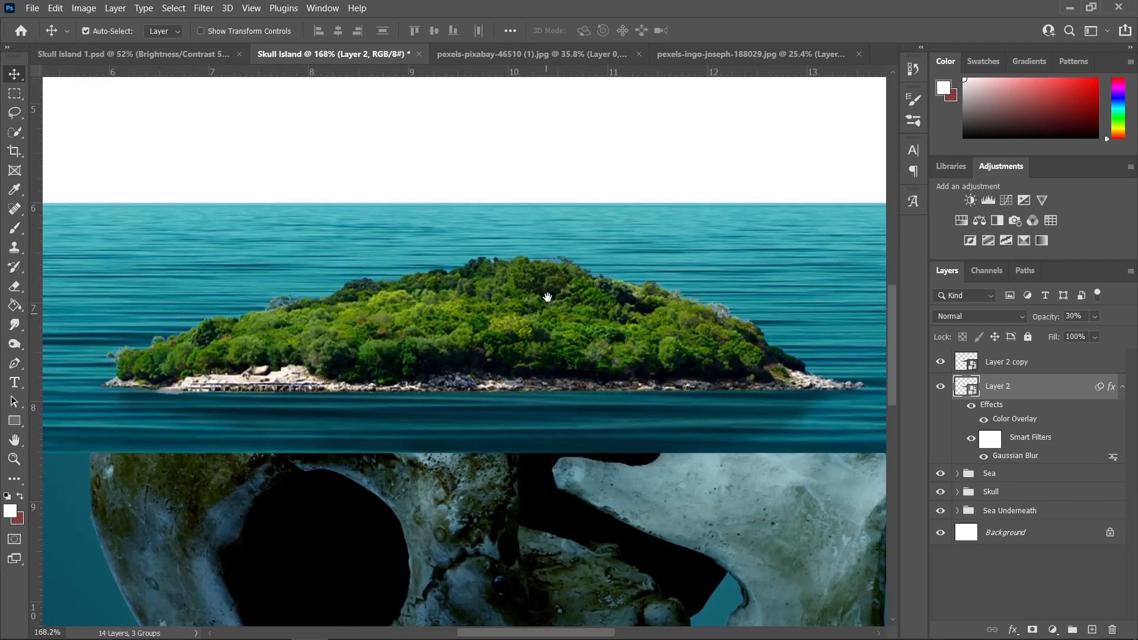
pyautogui.moveTo(547, 297); pyautogui.dragTo(556, 342)
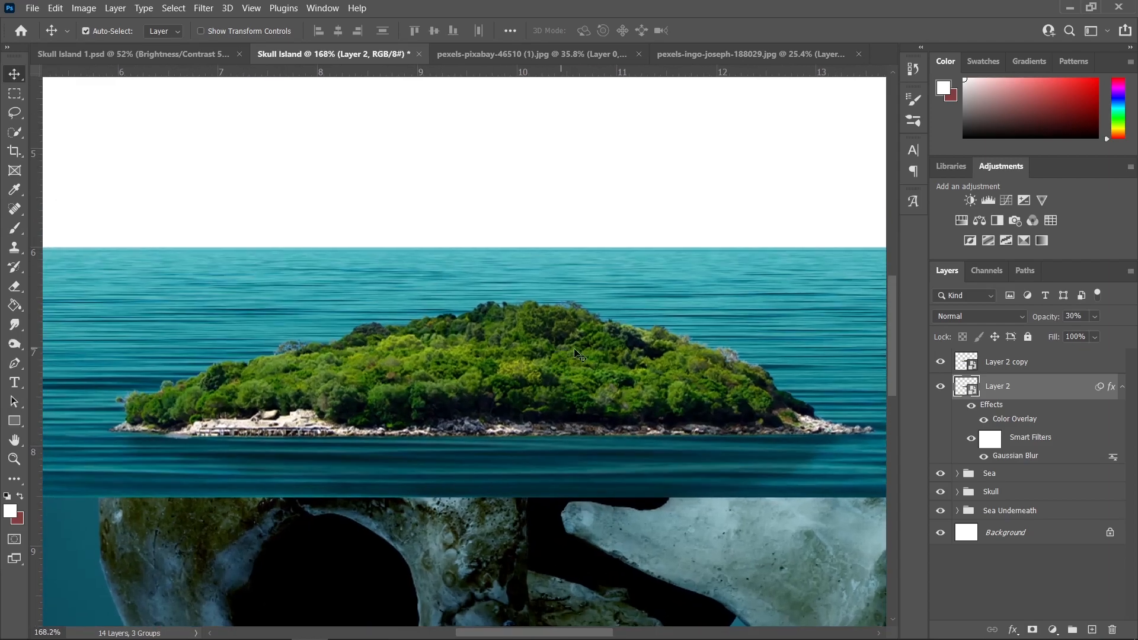
# - Add a Brightness/Contrast adjustment above the upper island layer and clip it to that layer
pyautogui.click(556, 373)
pyautogui.scroll(1, 508, 376)
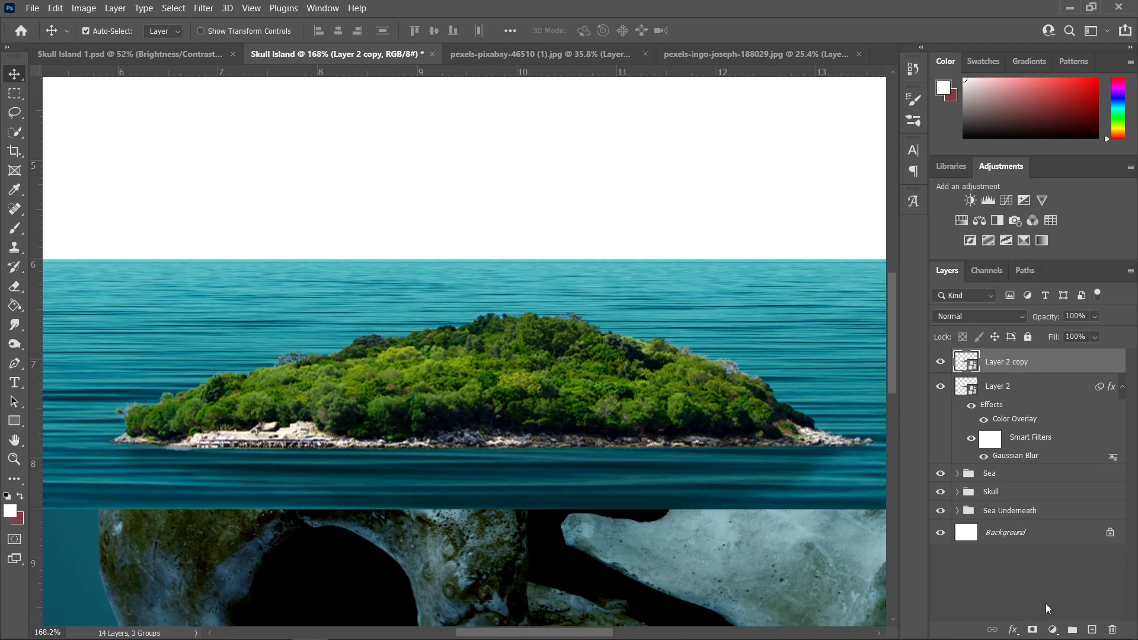
pyautogui.click(1052, 631)
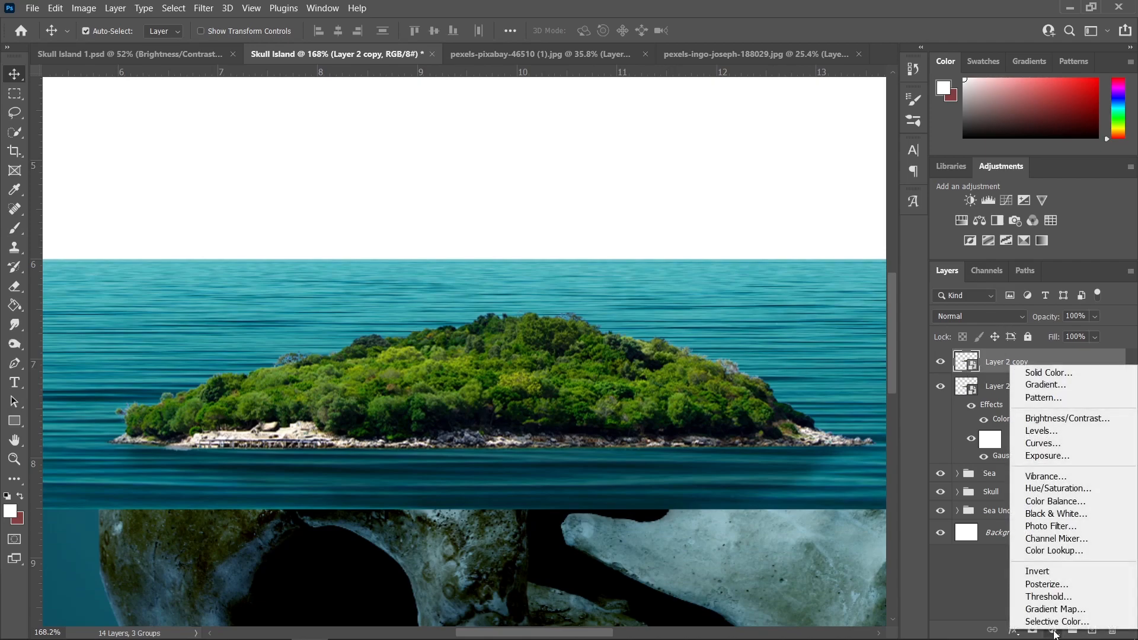
pyautogui.click(1064, 418)
pyautogui.click(783, 445)
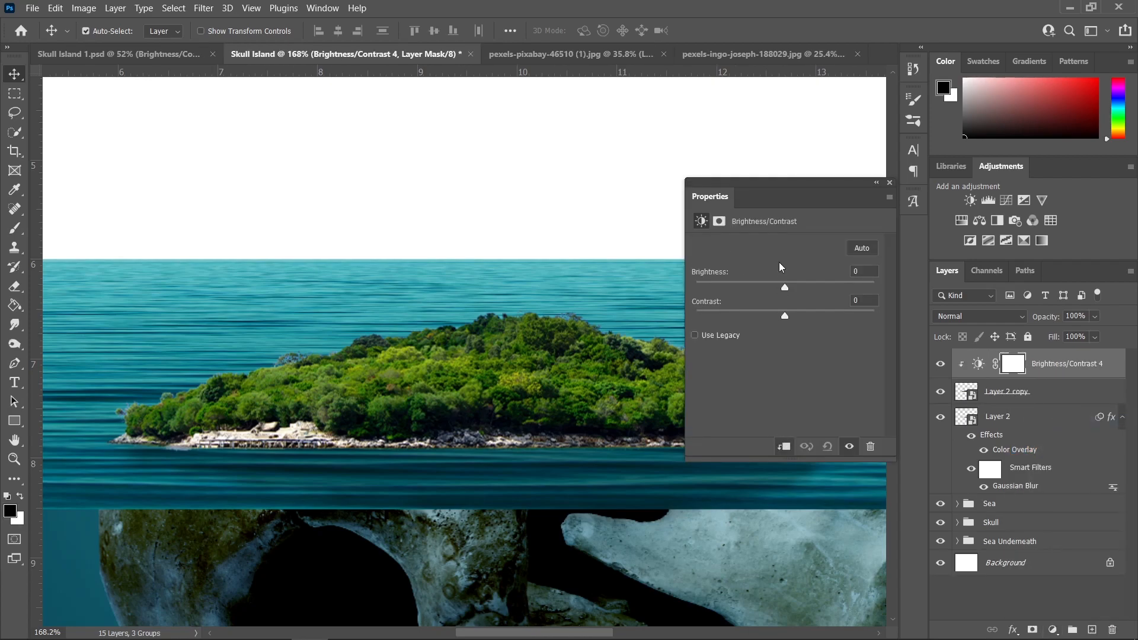
# - Lower the brightness of the island's clipped adjustment to -49 and compare the island with the sea
pyautogui.moveTo(788, 293); pyautogui.dragTo(756, 296)
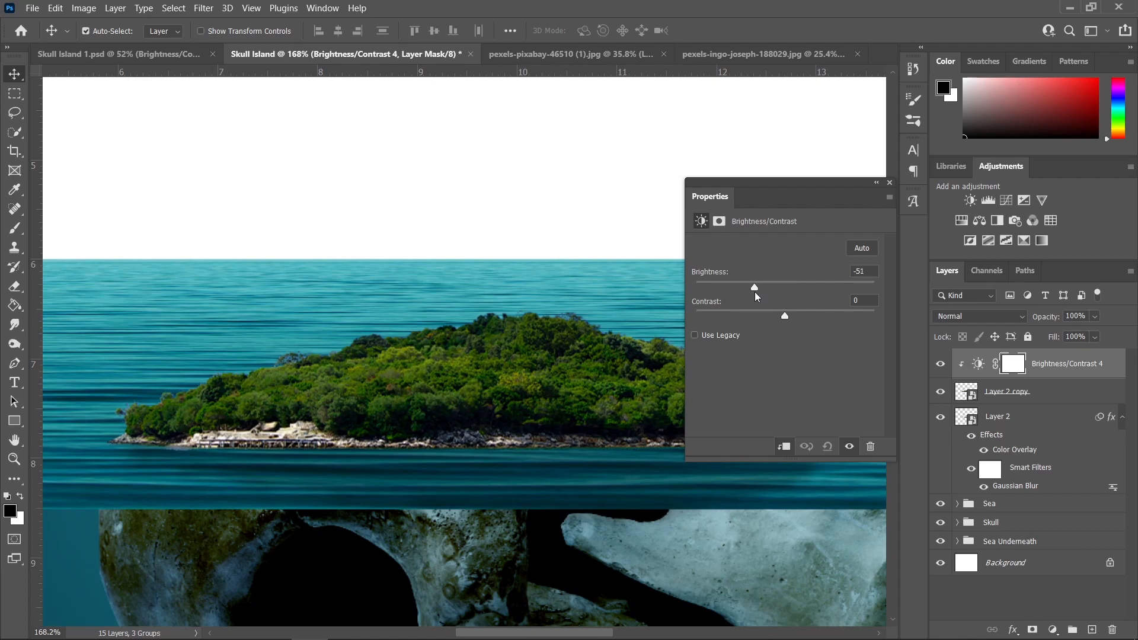
pyautogui.scroll(-2, 593, 308)
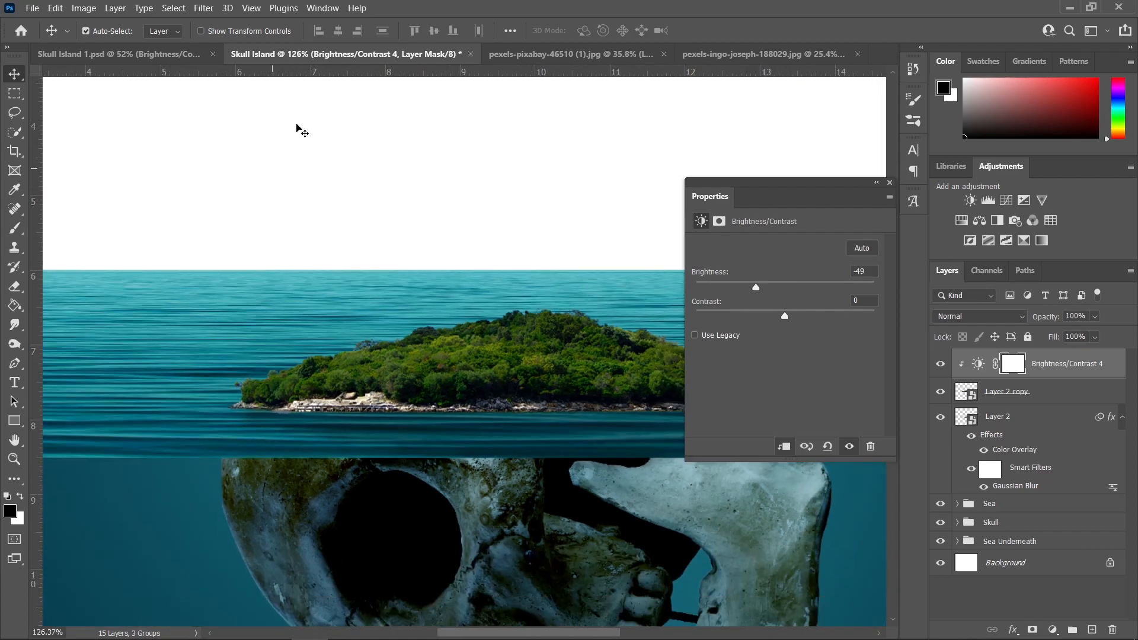
pyautogui.scroll(2, 224, 142)
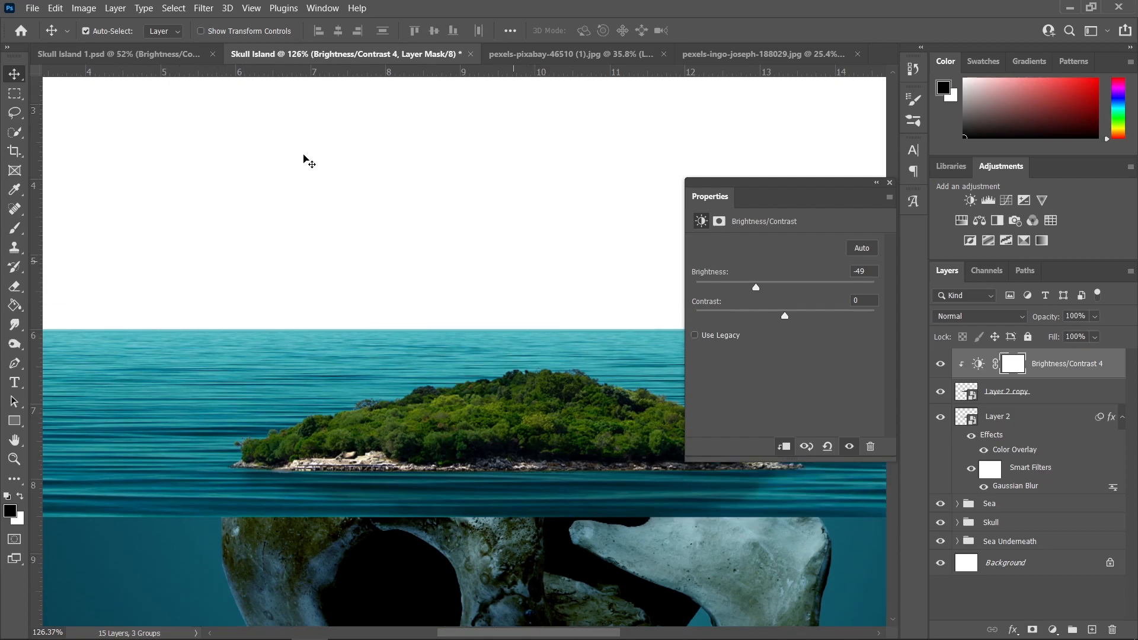
pyautogui.scroll(-1, 497, 439)
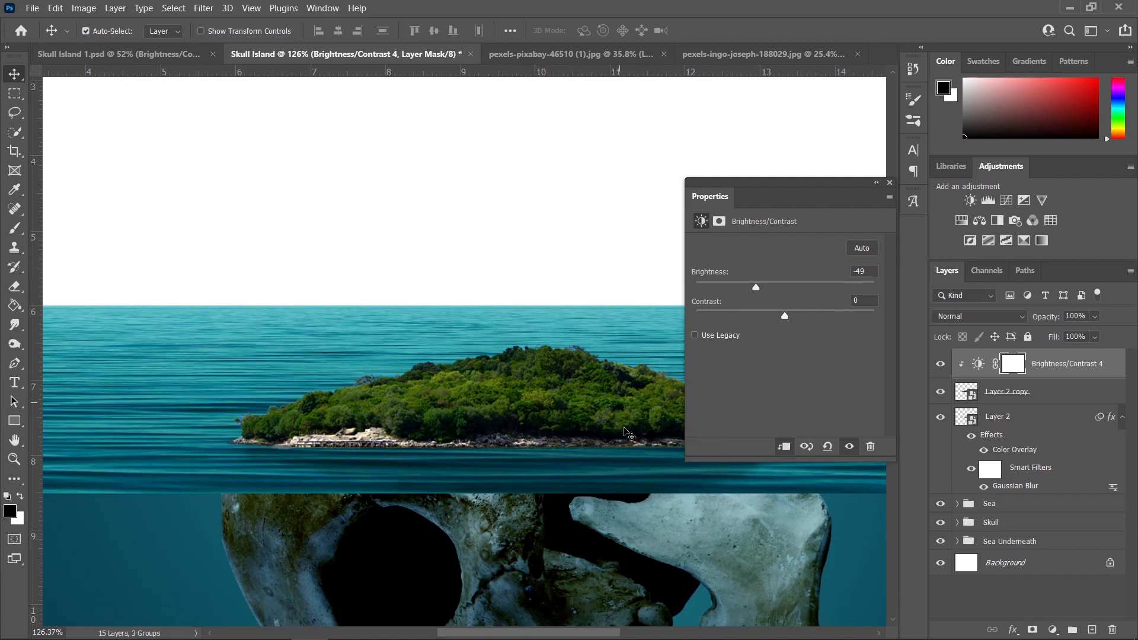
pyautogui.scroll(2, 489, 413)
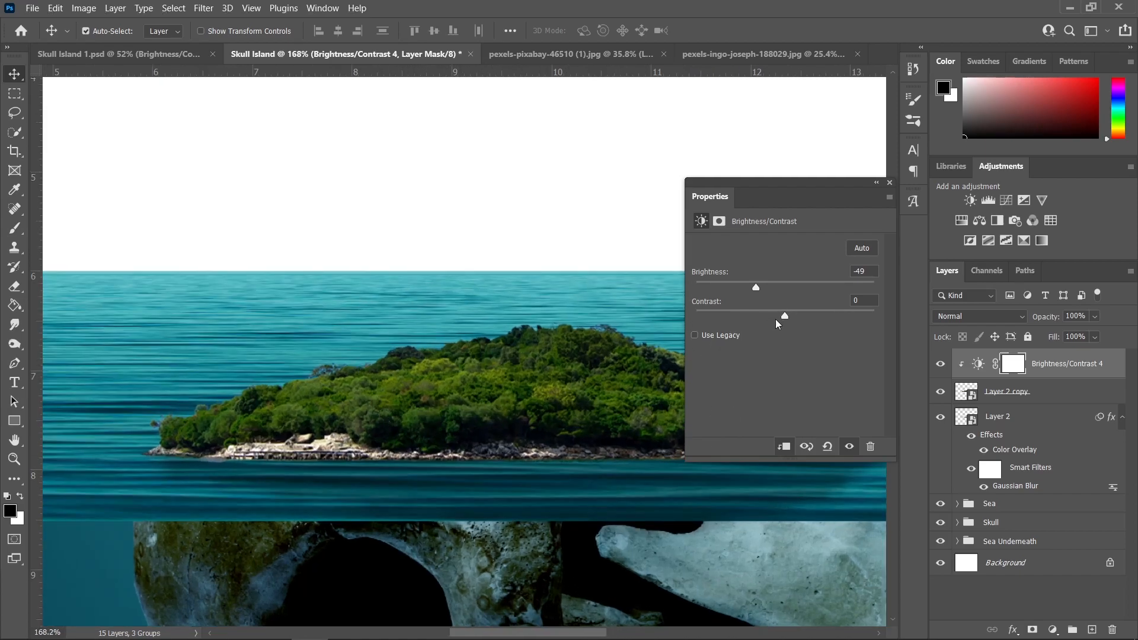
# - Reduce the contrast of the island's clipped adjustment to -50 and inspect the blended island
pyautogui.moveTo(785, 318); pyautogui.dragTo(670, 322)
pyautogui.scroll(-5, 385, 374)
pyautogui.scroll(1, 385, 373)
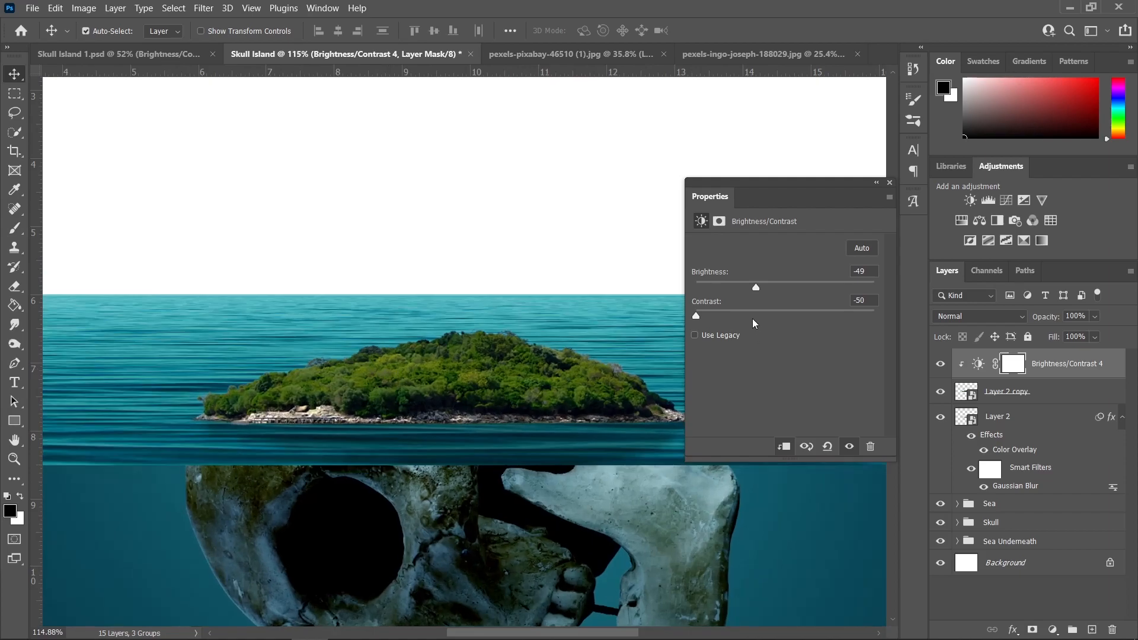
pyautogui.click(891, 187)
pyautogui.scroll(2, 306, 340)
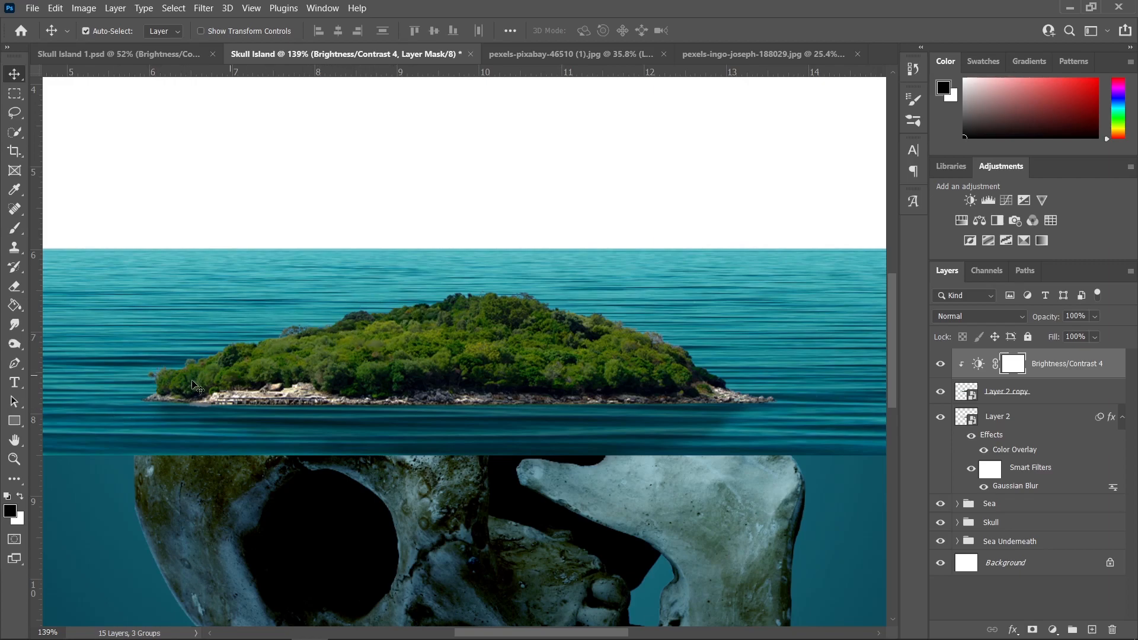
pyautogui.moveTo(300, 273); pyautogui.dragTo(350, 310)
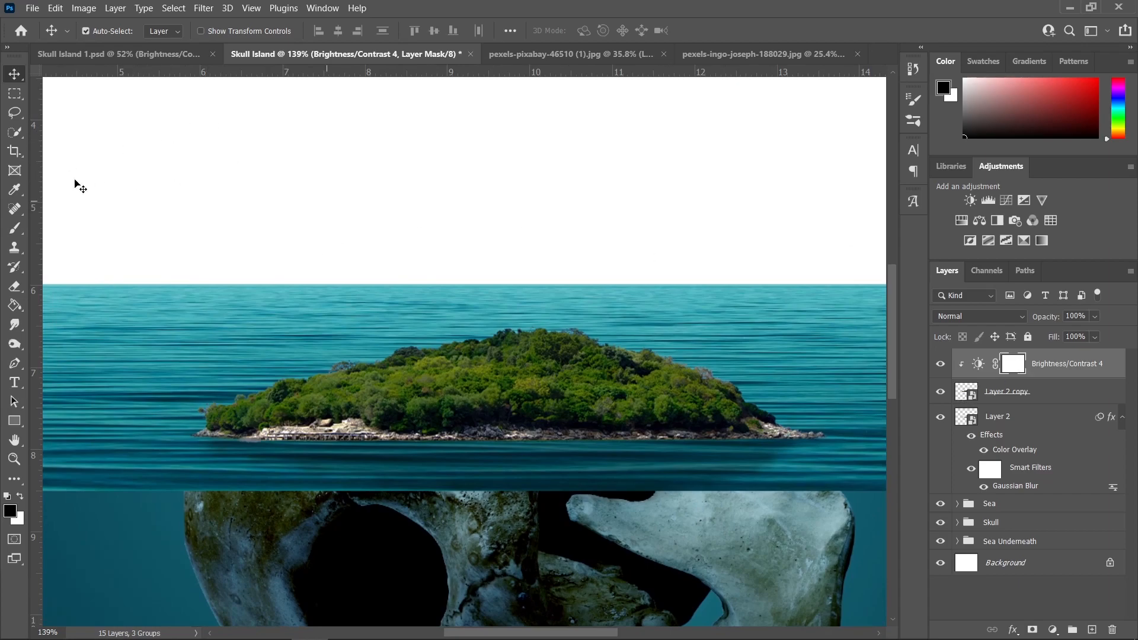
# - Paint the mask of the island's Brightness/Contrast adjustment black over the upper and left slopes using a soft 111 px brush at 0% hardness
pyautogui.click(15, 229)
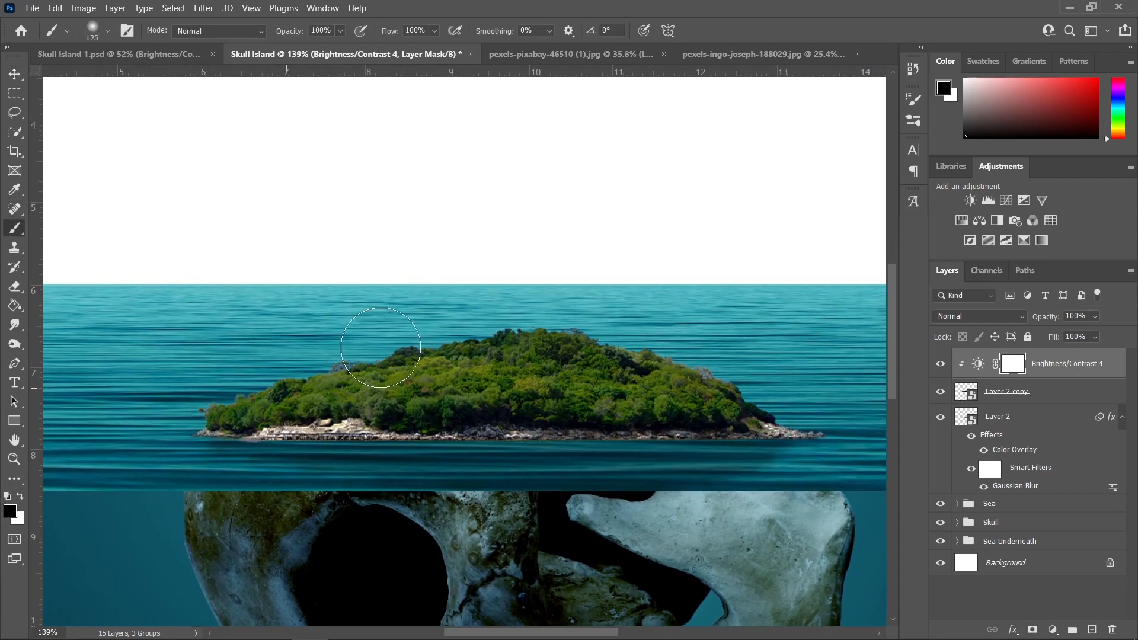
pyautogui.moveTo(396, 312); pyautogui.dragTo(390, 312)
pyautogui.click(108, 32)
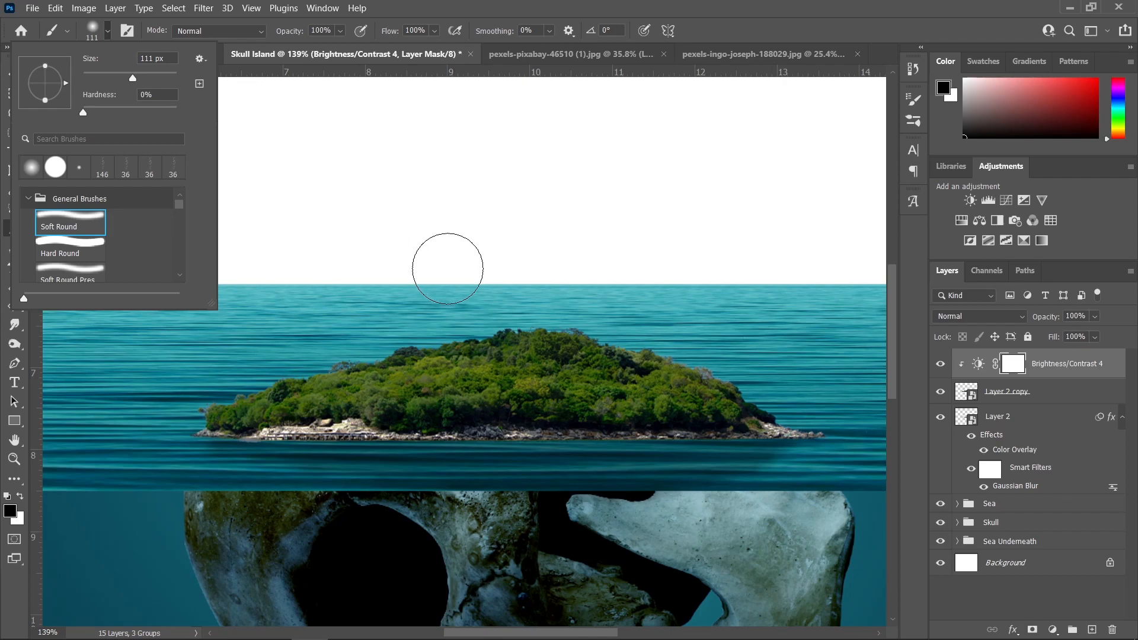
pyautogui.click(425, 320)
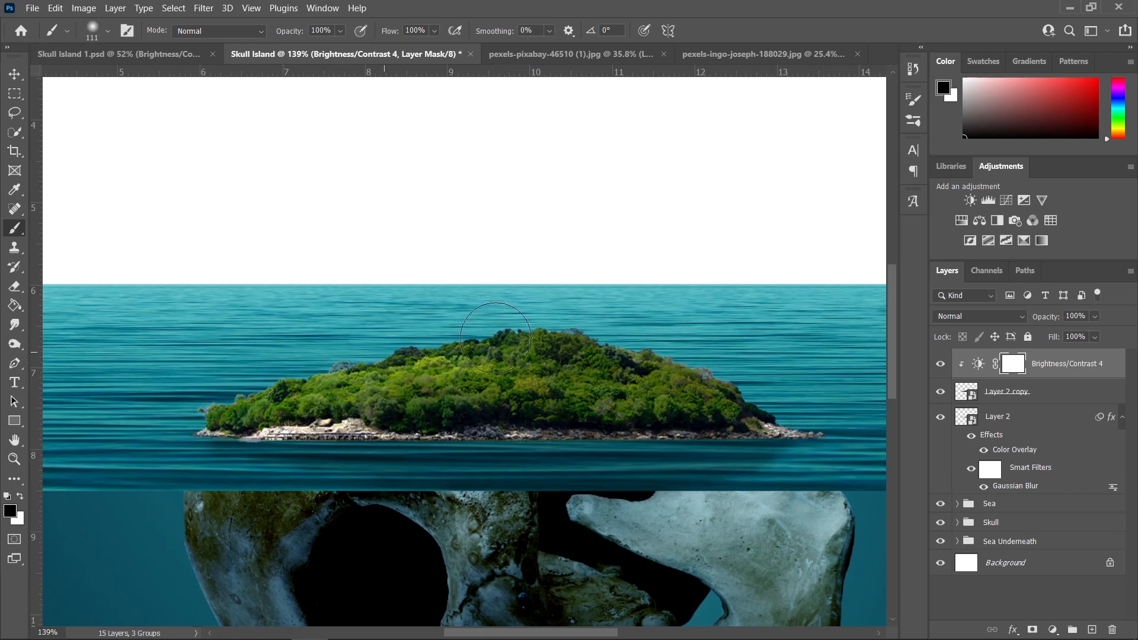
pyautogui.moveTo(535, 303)
pyautogui.mouseDown()
pyautogui.moveTo(592, 307)
pyautogui.moveTo(145, 397)
pyautogui.mouseUp()
pyautogui.scroll(-1, 366, 405)
pyautogui.scroll(3, 391, 346)
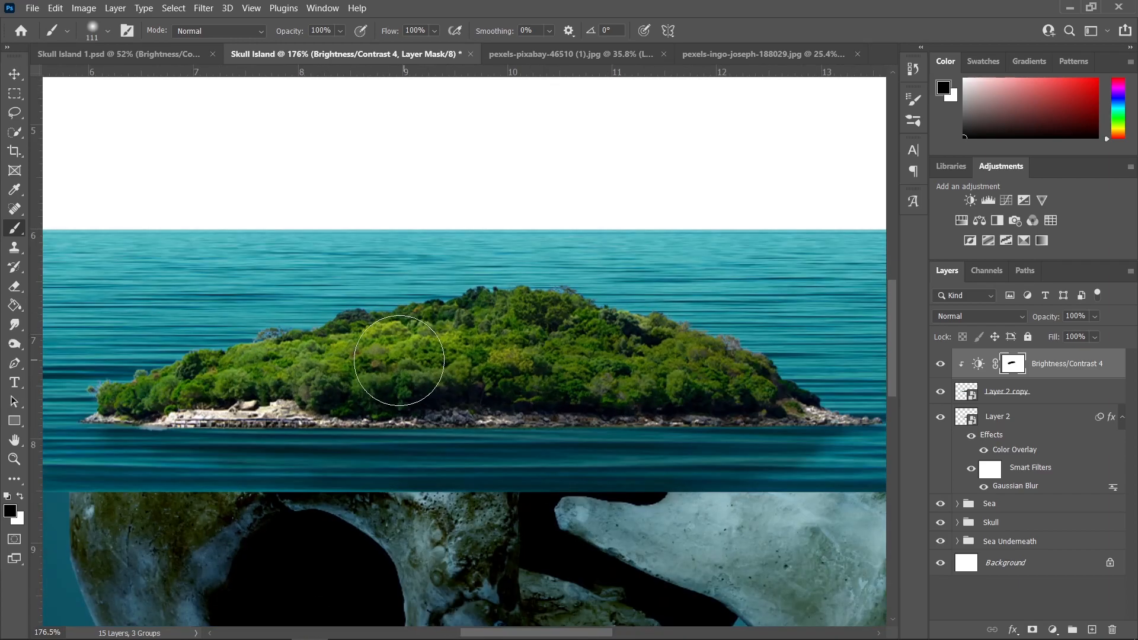
# - Swap the foreground colour to white and reduce the brush size to 82 px for restoring parts of the mask
pyautogui.press('x')
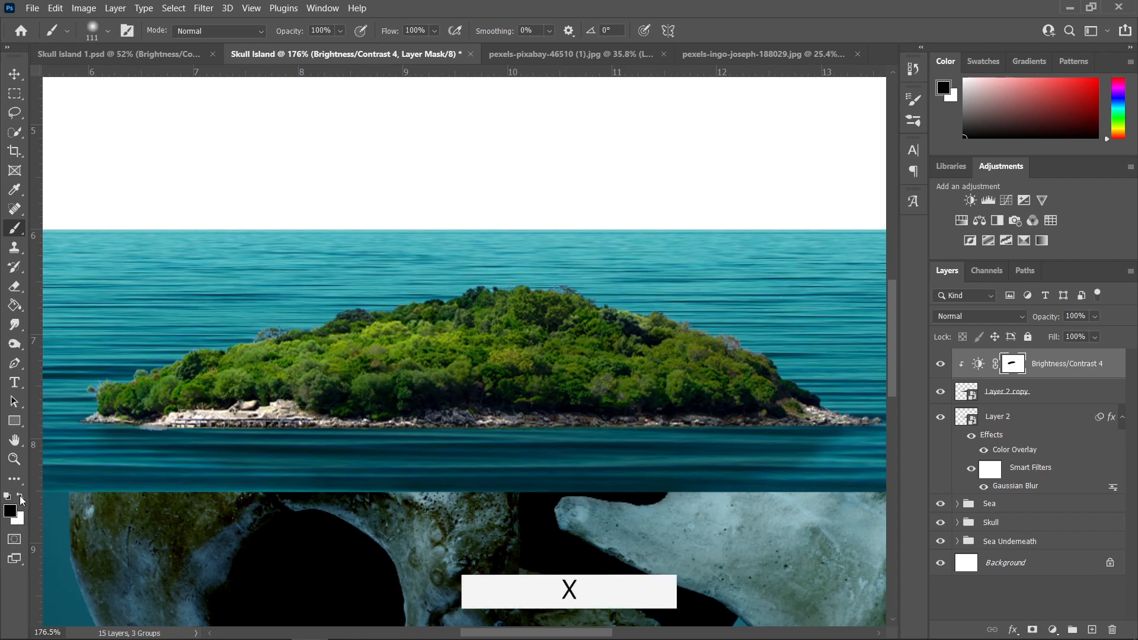
pyautogui.click(20, 497)
pyautogui.moveTo(401, 396); pyautogui.dragTo(384, 396)
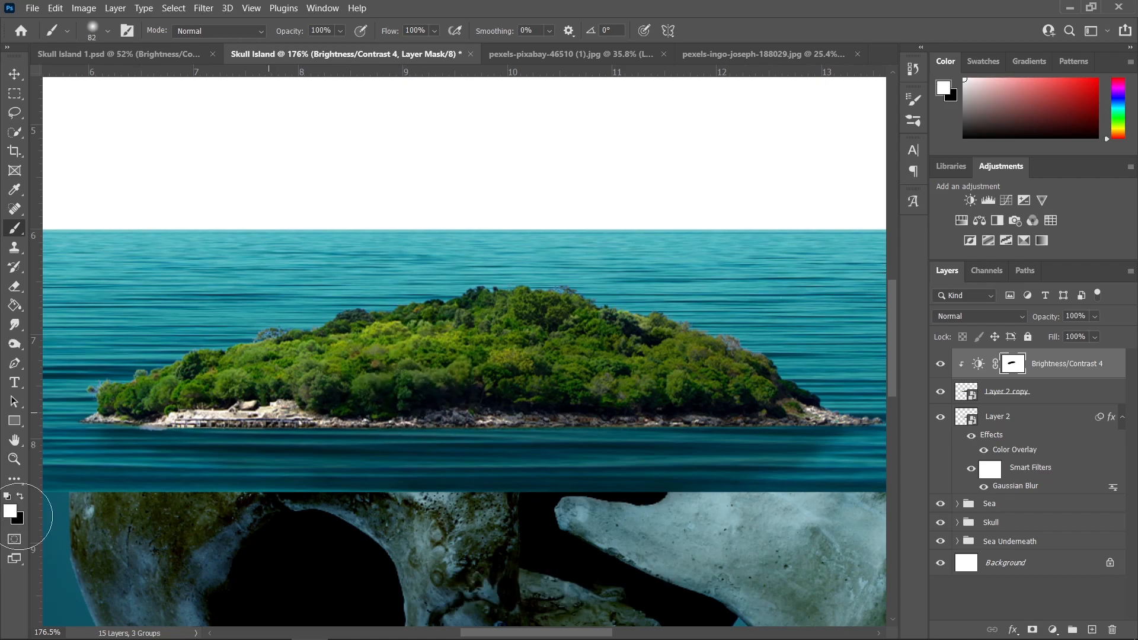
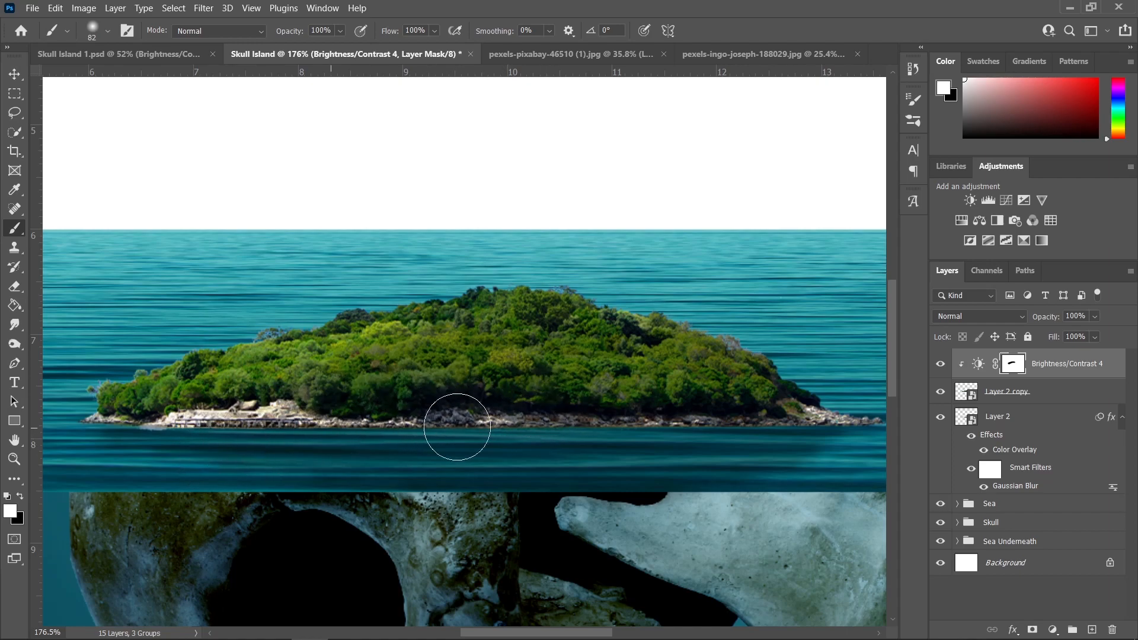
# - Group the Brightness/Contrast adjustment with both island layers and name the group Island
pyautogui.press('v')
pyautogui.scroll(-5, 472, 365)
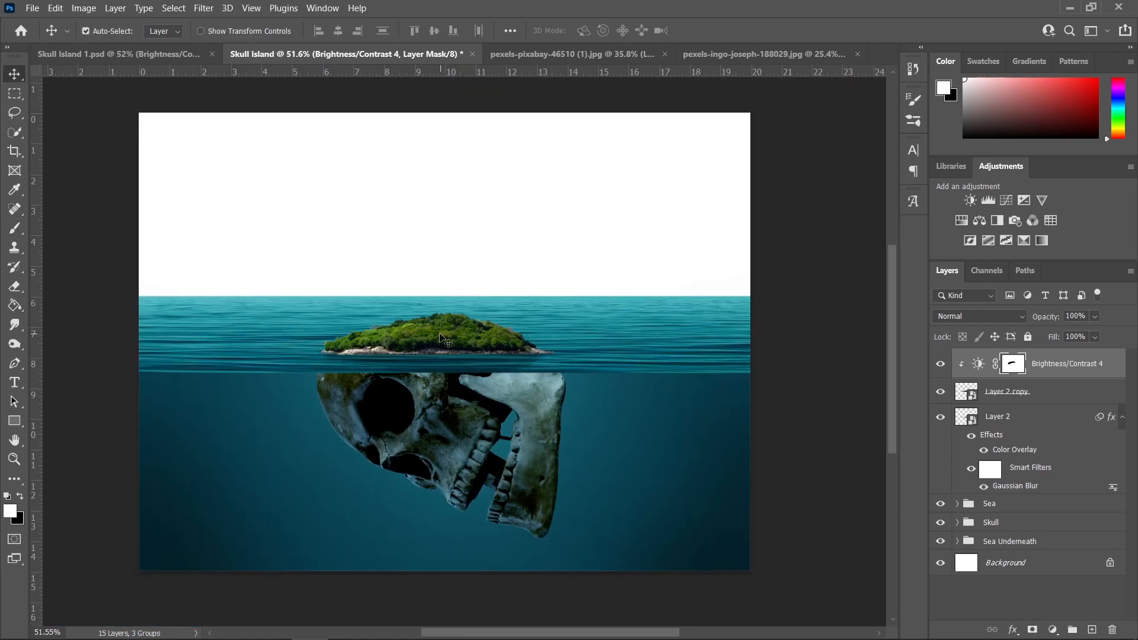
pyautogui.keyDown('shift'); pyautogui.click(1013, 427); pyautogui.keyUp('shift')
pyautogui.hotkey('ctrl', 'g')
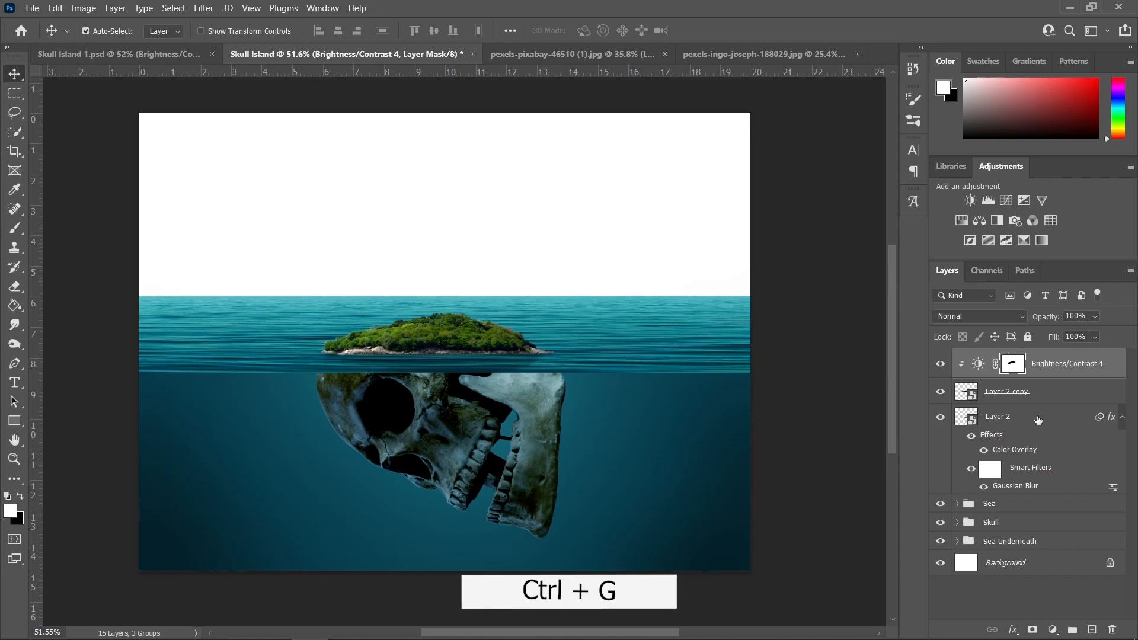
pyautogui.doubleClick(993, 358)
pyautogui.write('Island')
pyautogui.press('Return')
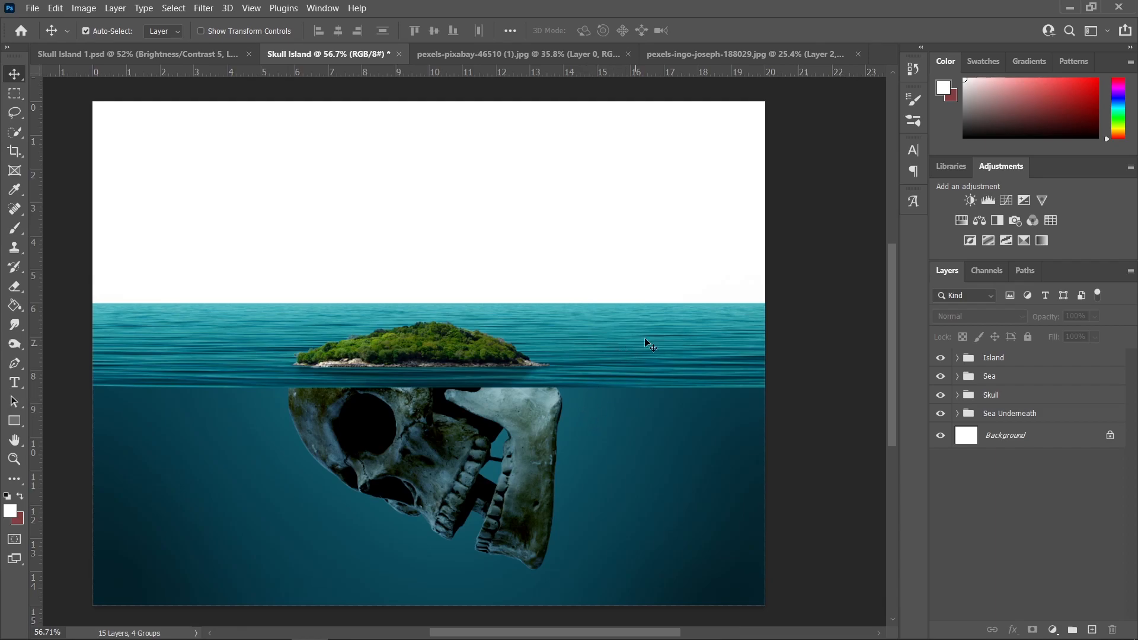
# - Compress the sea's Layer 1 vertically from its upper edge with Free Transform, lowering the horizon to just below the island's peak
pyautogui.click(581, 332)
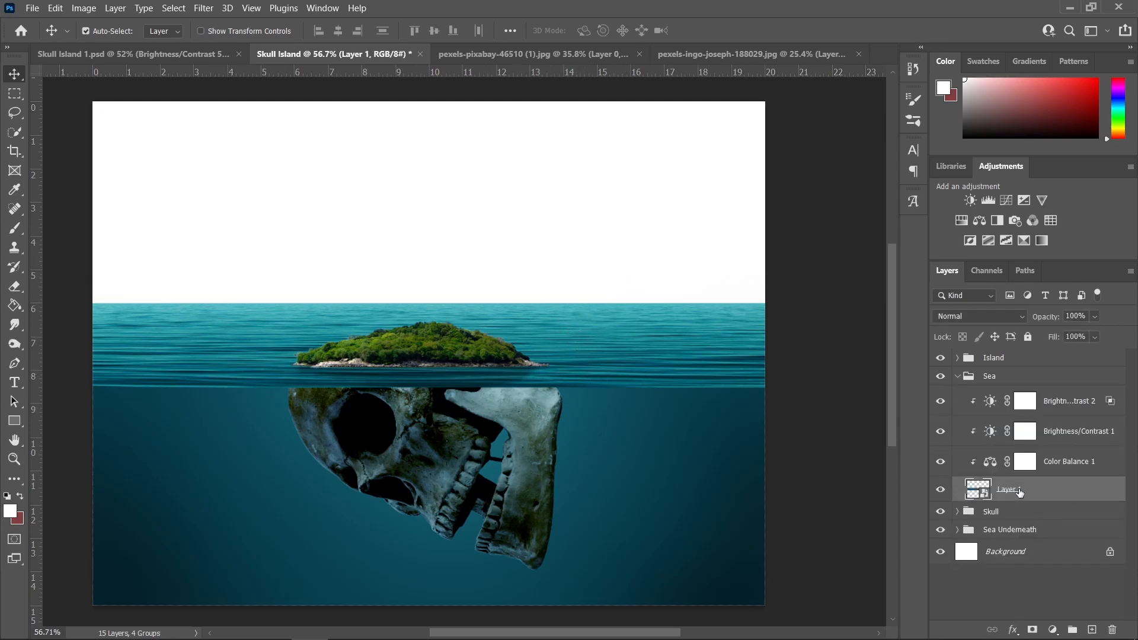
pyautogui.hotkey('ctrl', 't')
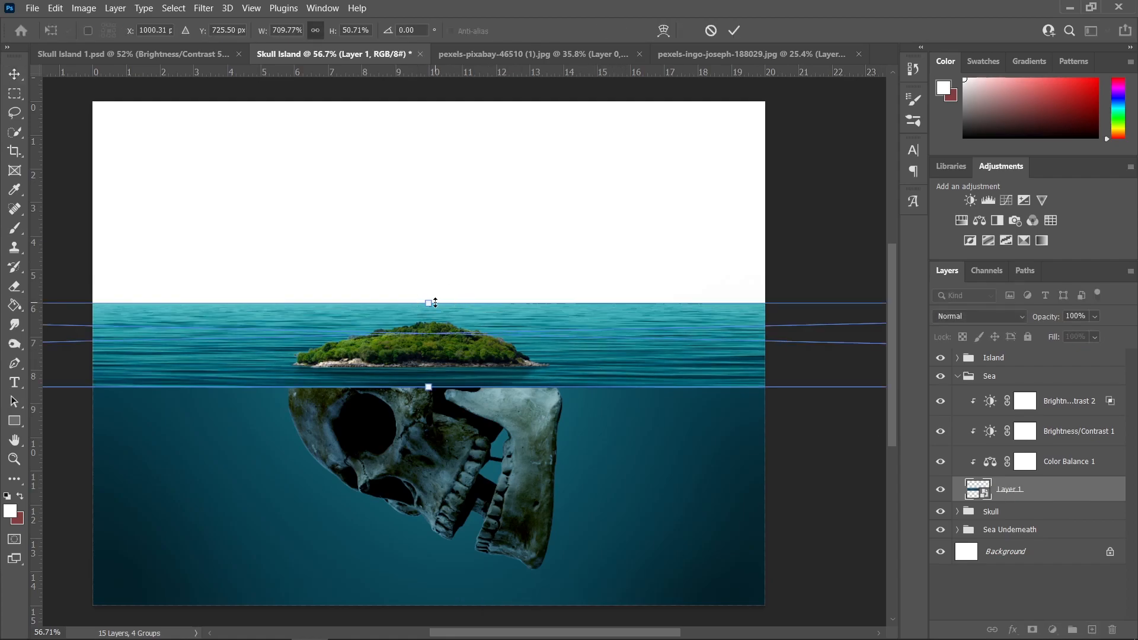
pyautogui.moveTo(430, 302); pyautogui.dragTo(429, 319)
pyautogui.click(733, 30)
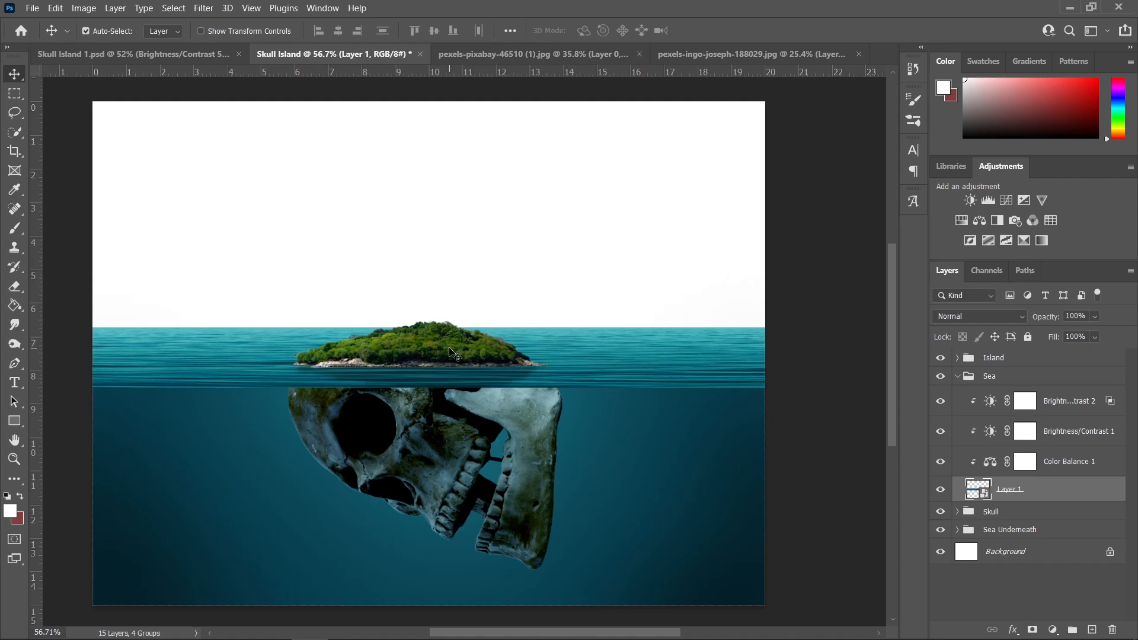
pyautogui.scroll(1, 456, 352)
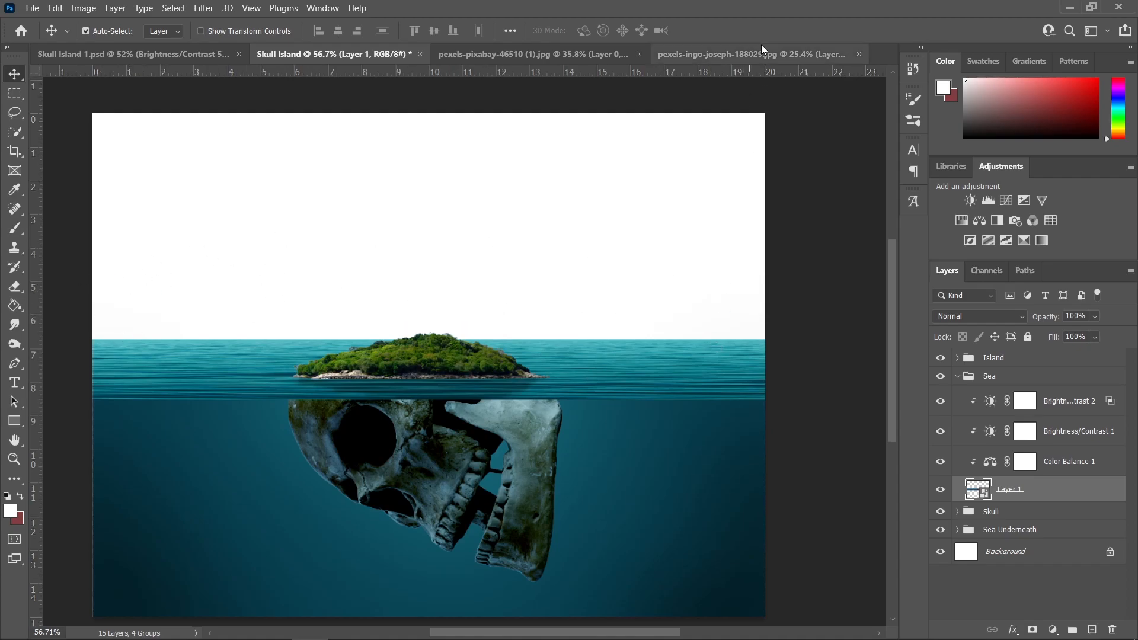
# - Open the mountain photo pexels-sam-kolder-2387876.jpg in its own document, ready for cutting out the peak
pyautogui.click(158, 626)
pyautogui.moveTo(913, 243); pyautogui.dragTo(873, 48)
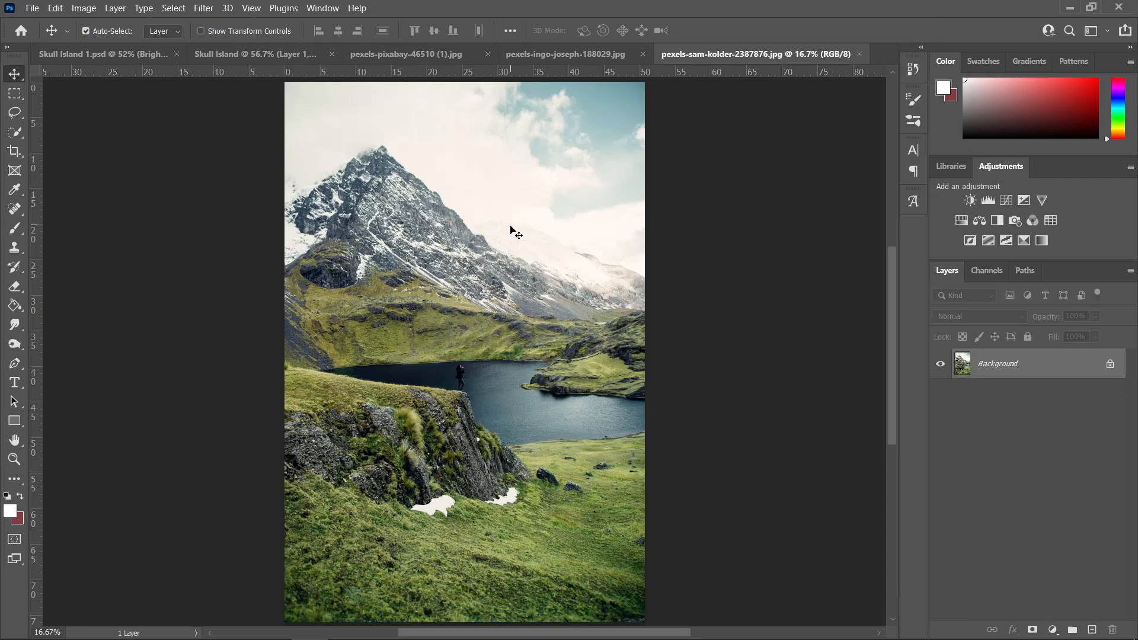
pyautogui.scroll(5, 410, 164)
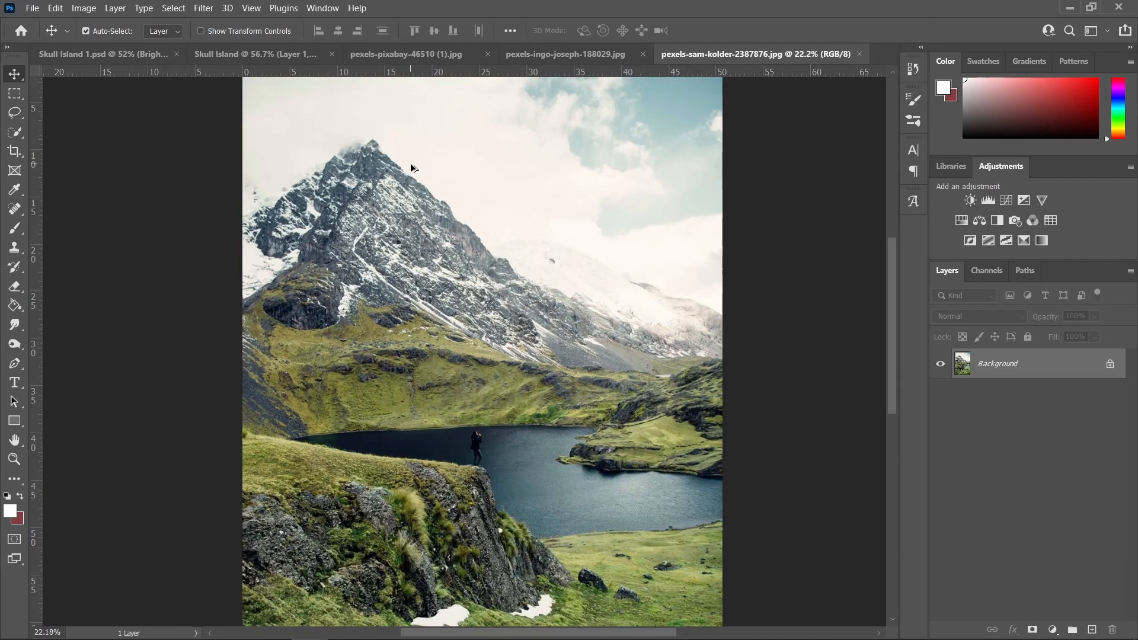
pyautogui.scroll(1, 408, 166)
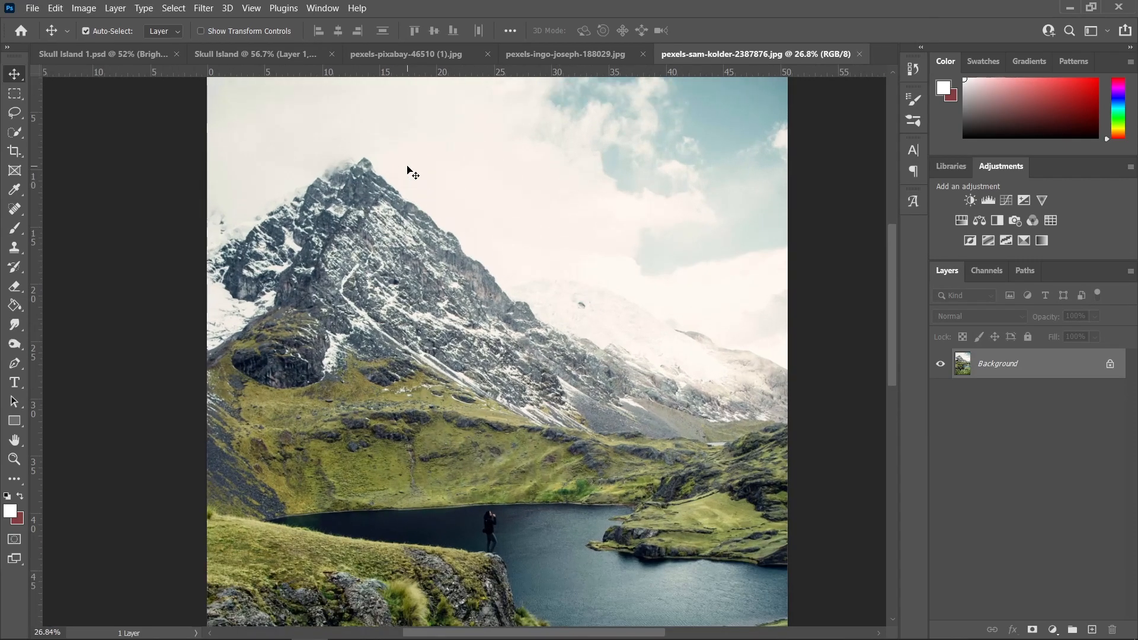
pyautogui.scroll(2, 391, 293)
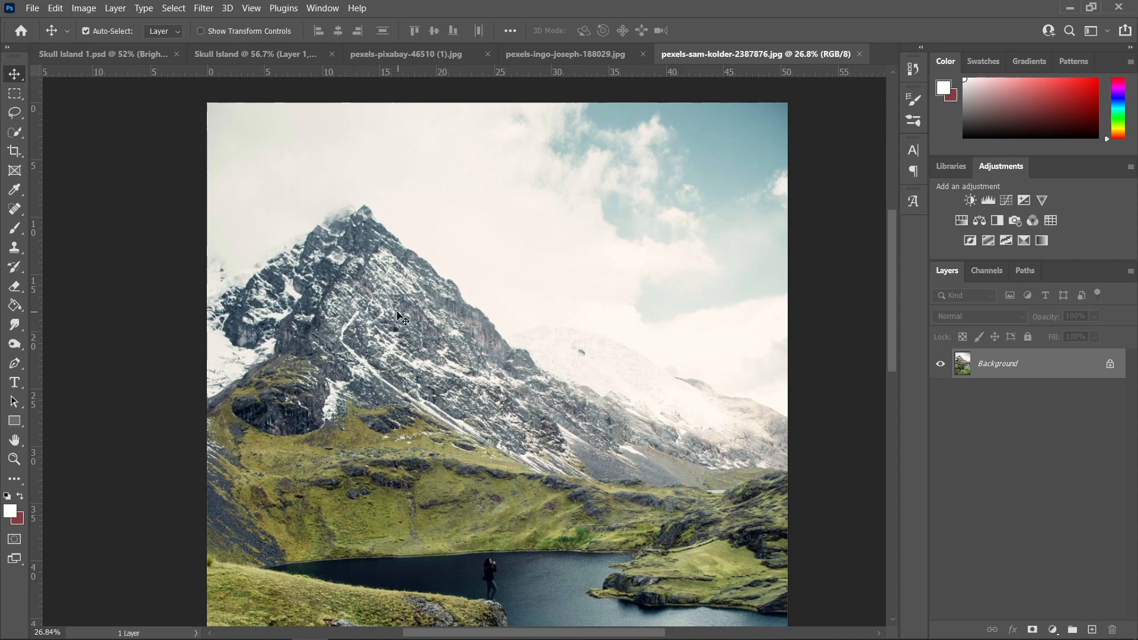
# - Trace the main mountain with the Pen tool, from the photo's left edge over the summit and down its right ridge
pyautogui.press('p')
pyautogui.scroll(8, 300, 193)
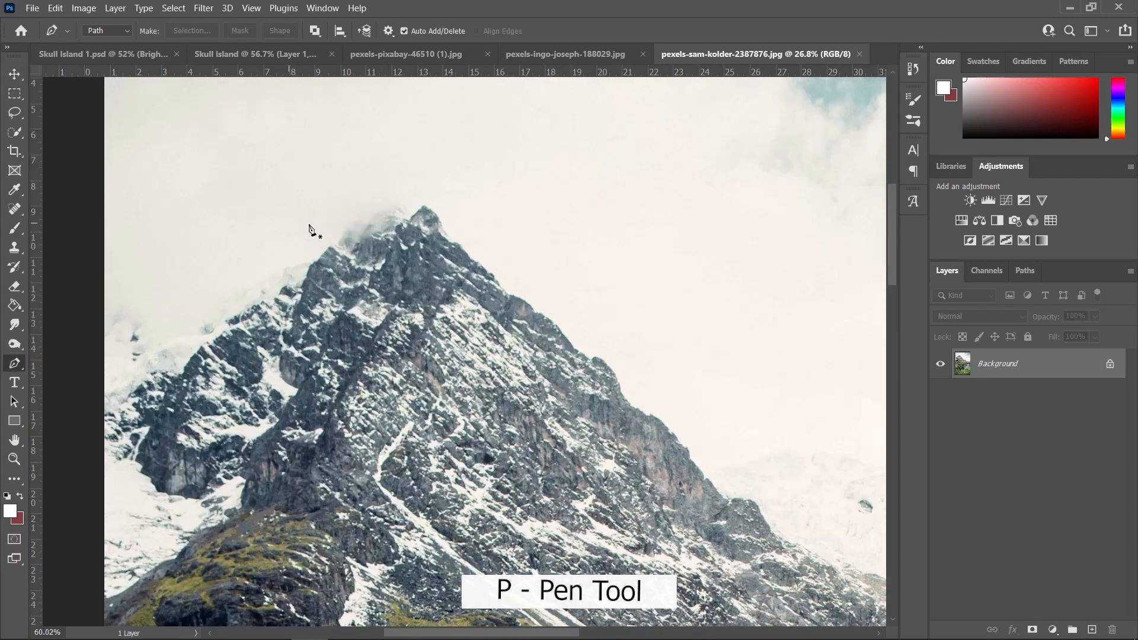
pyautogui.click(70, 368)
pyautogui.moveTo(178, 336); pyautogui.dragTo(183, 333)
pyautogui.moveTo(246, 296); pyautogui.dragTo(261, 289)
pyautogui.moveTo(347, 240); pyautogui.dragTo(377, 217)
pyautogui.moveTo(404, 205); pyautogui.dragTo(417, 218)
pyautogui.moveTo(427, 214); pyautogui.dragTo(431, 210)
pyautogui.moveTo(439, 207); pyautogui.dragTo(442, 210)
pyautogui.moveTo(460, 236); pyautogui.dragTo(465, 240)
pyautogui.moveTo(531, 307); pyautogui.dragTo(363, 227)
pyautogui.moveTo(449, 296); pyautogui.dragTo(452, 297)
pyautogui.moveTo(460, 293); pyautogui.dragTo(480, 322)
pyautogui.moveTo(484, 339); pyautogui.dragTo(488, 343)
pyautogui.moveTo(521, 359); pyautogui.dragTo(525, 364)
pyautogui.moveTo(563, 411); pyautogui.dragTo(600, 450)
pyautogui.moveTo(713, 440); pyautogui.dragTo(315, 354)
# - Continue the pen path along the snowy distant ridge to just beyond the photo's right edge
pyautogui.click(171, 338)
pyautogui.moveTo(243, 324); pyautogui.dragTo(249, 322)
pyautogui.moveTo(292, 315); pyautogui.dragTo(302, 316)
pyautogui.scroll(-7, 381, 383)
pyautogui.scroll(8, 381, 380)
pyautogui.moveTo(408, 344); pyautogui.dragTo(413, 346)
pyautogui.moveTo(549, 428); pyautogui.dragTo(554, 430)
pyautogui.moveTo(601, 448); pyautogui.dragTo(337, 359)
pyautogui.moveTo(339, 343); pyautogui.dragTo(345, 345)
pyautogui.moveTo(366, 353); pyautogui.dragTo(370, 357)
pyautogui.moveTo(383, 369)
pyautogui.mouseDown()
pyautogui.moveTo(406, 377)
pyautogui.moveTo(377, 361)
pyautogui.mouseUp()
pyautogui.moveTo(390, 372); pyautogui.dragTo(402, 377)
pyautogui.moveTo(515, 406); pyautogui.dragTo(526, 413)
pyautogui.click(586, 446)
pyautogui.scroll(-7, 579, 442)
pyautogui.moveTo(472, 445); pyautogui.dragTo(617, 343)
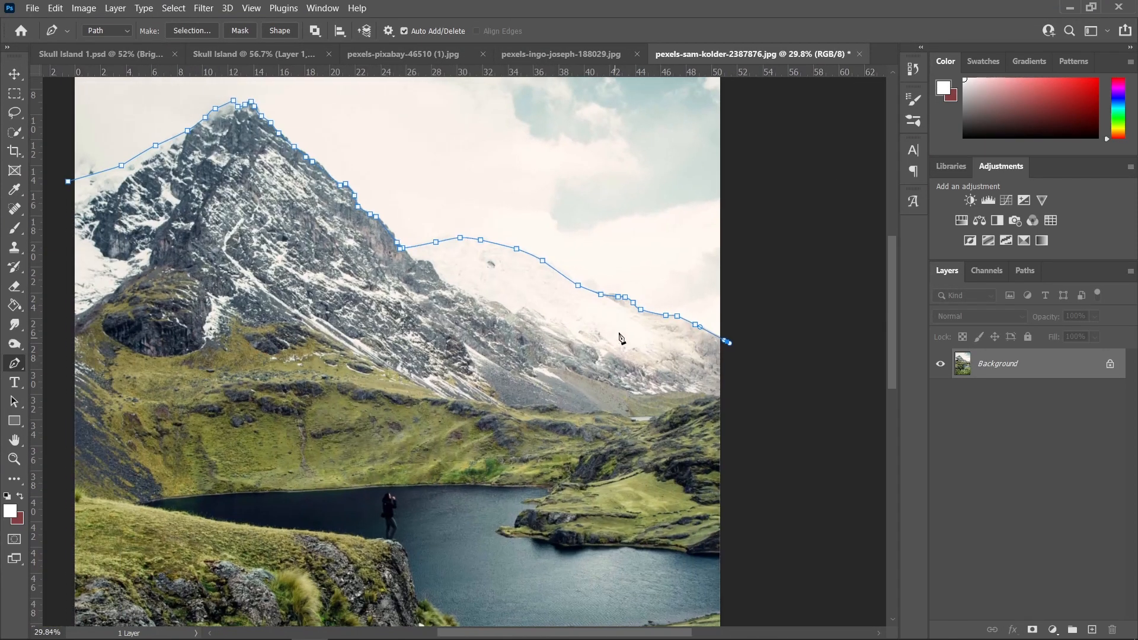
# - Close the pen path across the green slopes above the lake and back up outside the photo's left edge
pyautogui.click(748, 445)
pyautogui.click(310, 476)
pyautogui.hotkey('ctrl', 'z')
pyautogui.hotkey('ctrl', 'z')
pyautogui.click(748, 394)
pyautogui.click(90, 424)
pyautogui.hotkey('ctrl', 'z')
pyautogui.moveTo(706, 424); pyautogui.dragTo(678, 427)
pyautogui.click(386, 455)
pyautogui.click(148, 483)
pyautogui.hotkey('ctrl', 'z')
pyautogui.click(112, 479)
pyautogui.click(50, 477)
pyautogui.click(54, 311)
pyautogui.click(68, 196)
# - Make a new anti-aliased selection from the path with a 1-pixel feather and copy the mountain to a new layer
pyautogui.rightClick(241, 303)
pyautogui.click(90, 262)
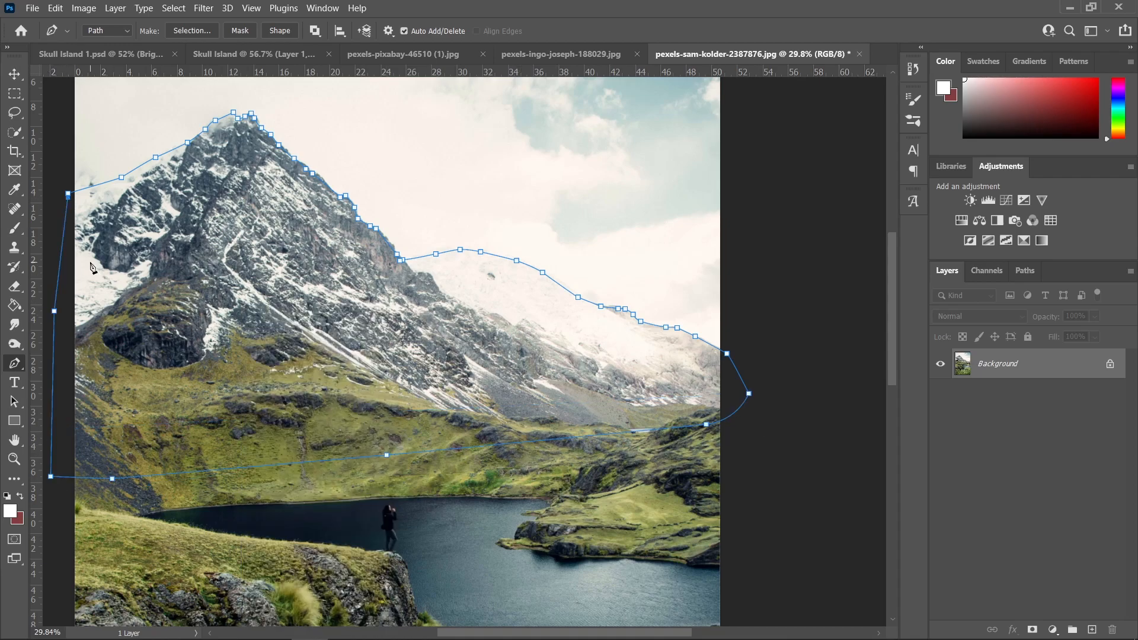
pyautogui.rightClick(249, 283)
pyautogui.click(318, 341)
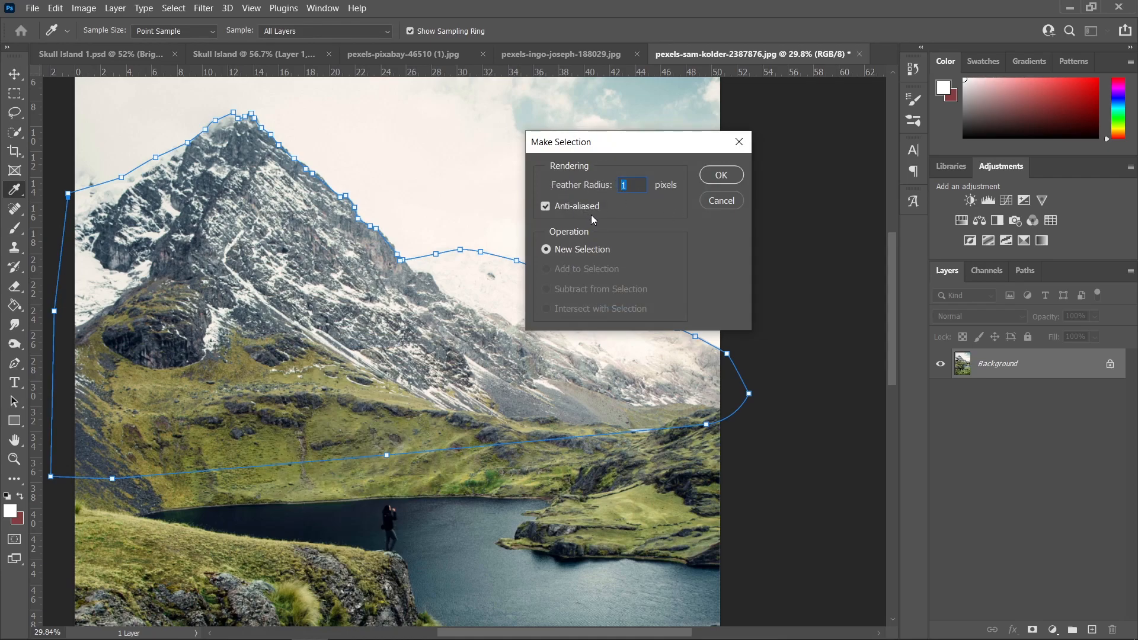
pyautogui.click(726, 176)
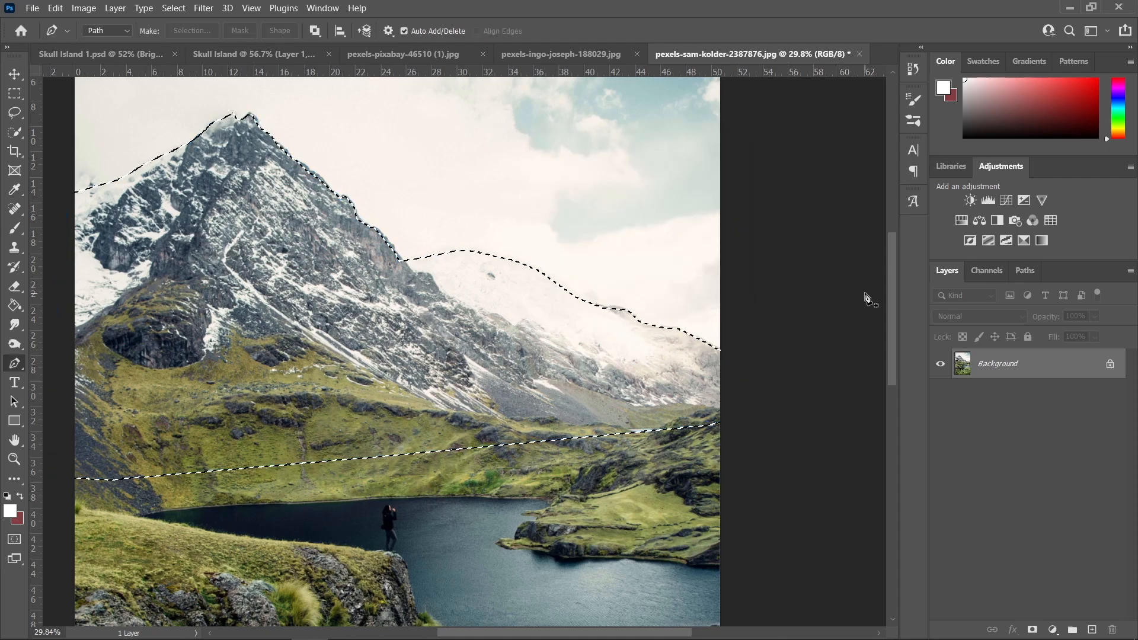
pyautogui.hotkey('ctrl', 'j')
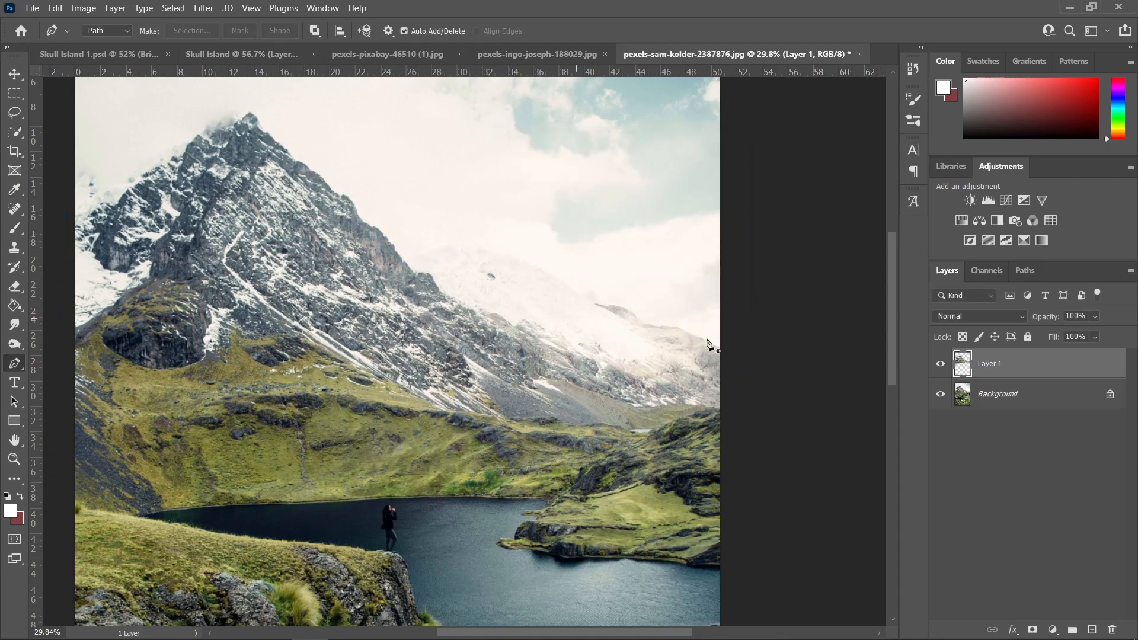
# - Convert the cut-out mountain layer to a smart object and move it into the Skull Island document
pyautogui.rightClick(1024, 370)
pyautogui.click(919, 223)
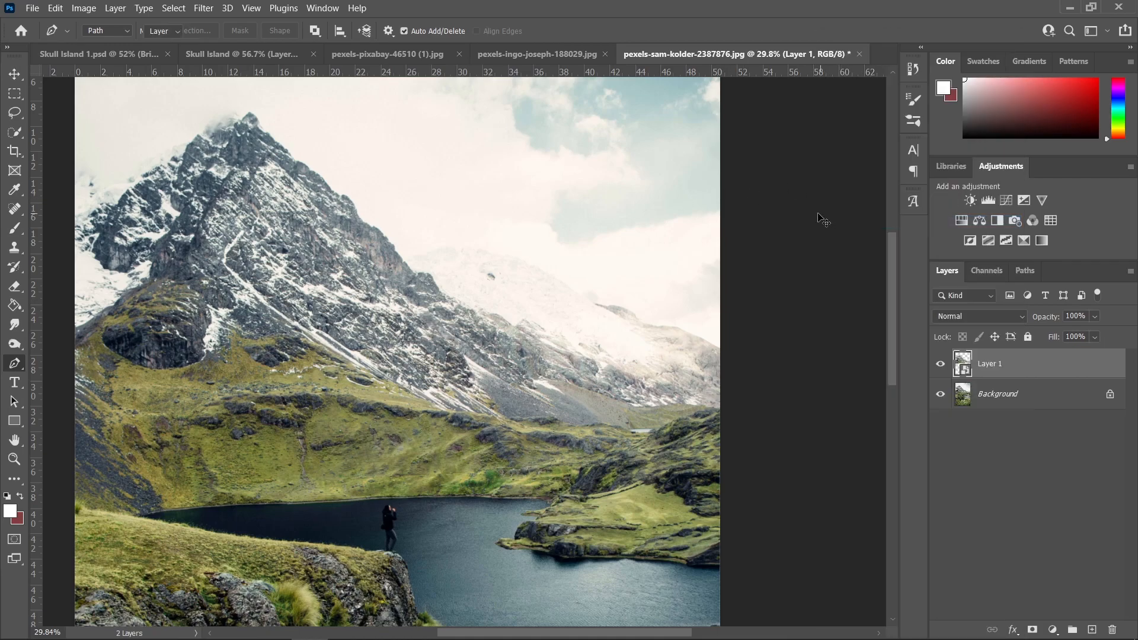
pyautogui.press('v')
pyautogui.moveTo(545, 279); pyautogui.dragTo(1054, 347)
# - Scale the mountain to about 19.5% and place it at the canvas's left edge, with its base over the sea surface
pyautogui.hotkey('ctrl', 't')
pyautogui.hotkey('ctrl', '0')
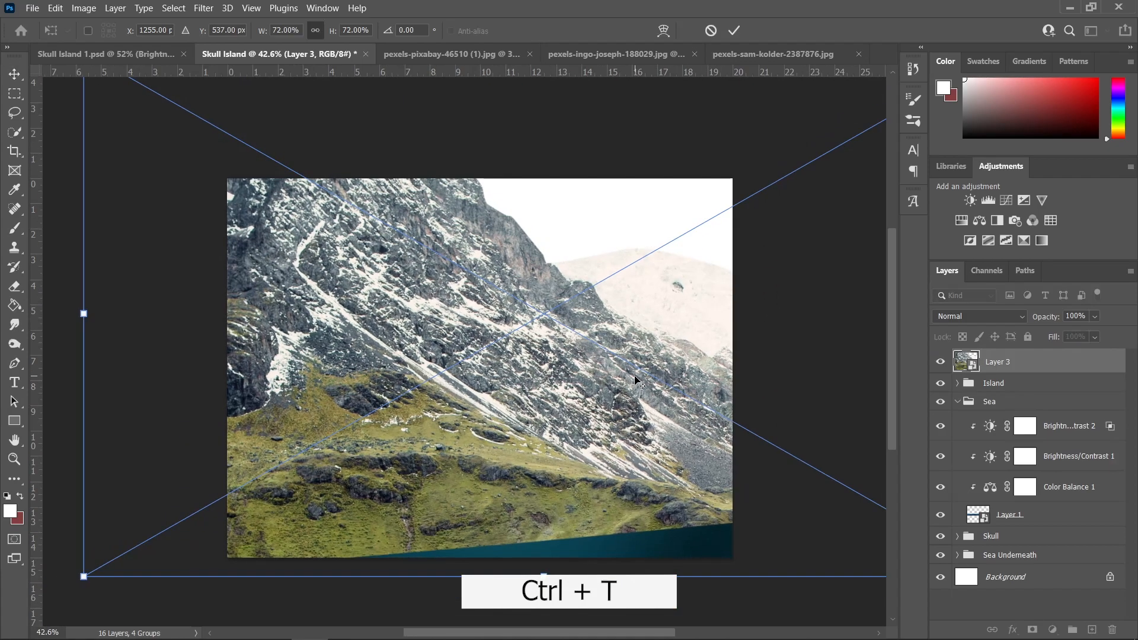
pyautogui.moveTo(257, 334); pyautogui.dragTo(657, 339)
pyautogui.moveTo(778, 347); pyautogui.dragTo(435, 320)
pyautogui.moveTo(310, 308); pyautogui.dragTo(403, 325)
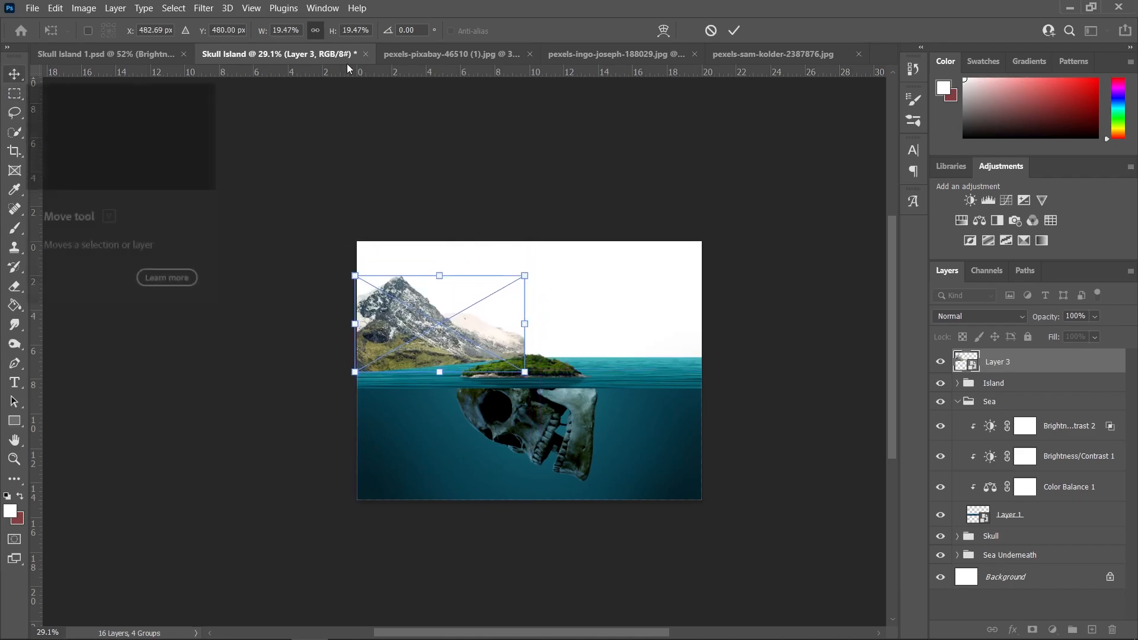
pyautogui.click(740, 31)
# - Collapse the Sea group and move the mountain layer directly below the Island group
pyautogui.scroll(6, 472, 407)
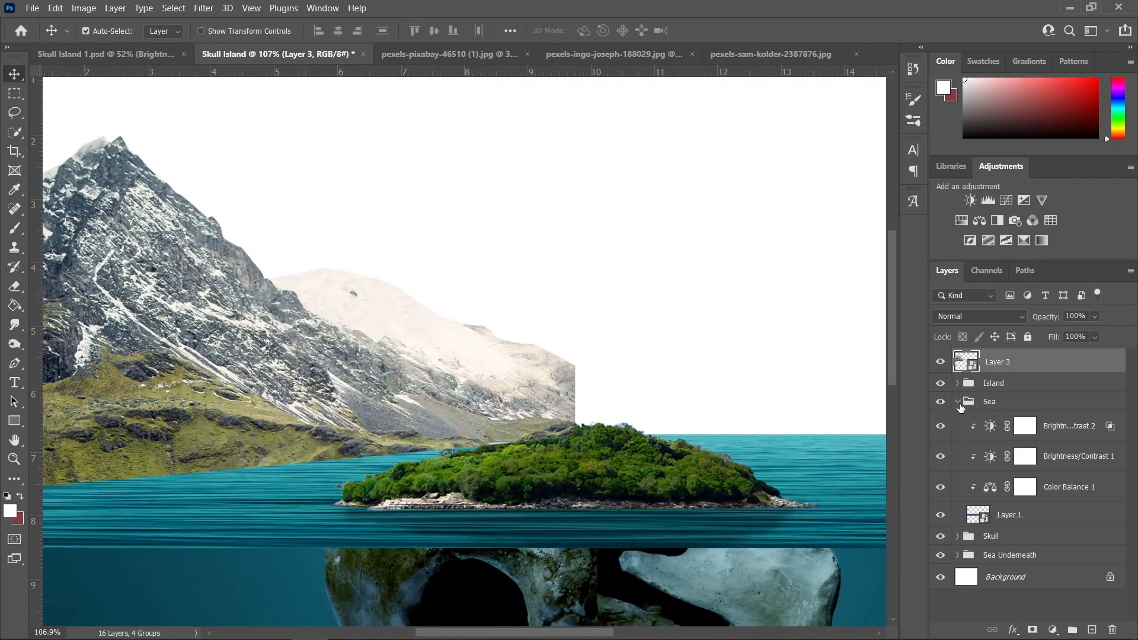
pyautogui.click(958, 403)
pyautogui.moveTo(646, 338); pyautogui.dragTo(767, 320)
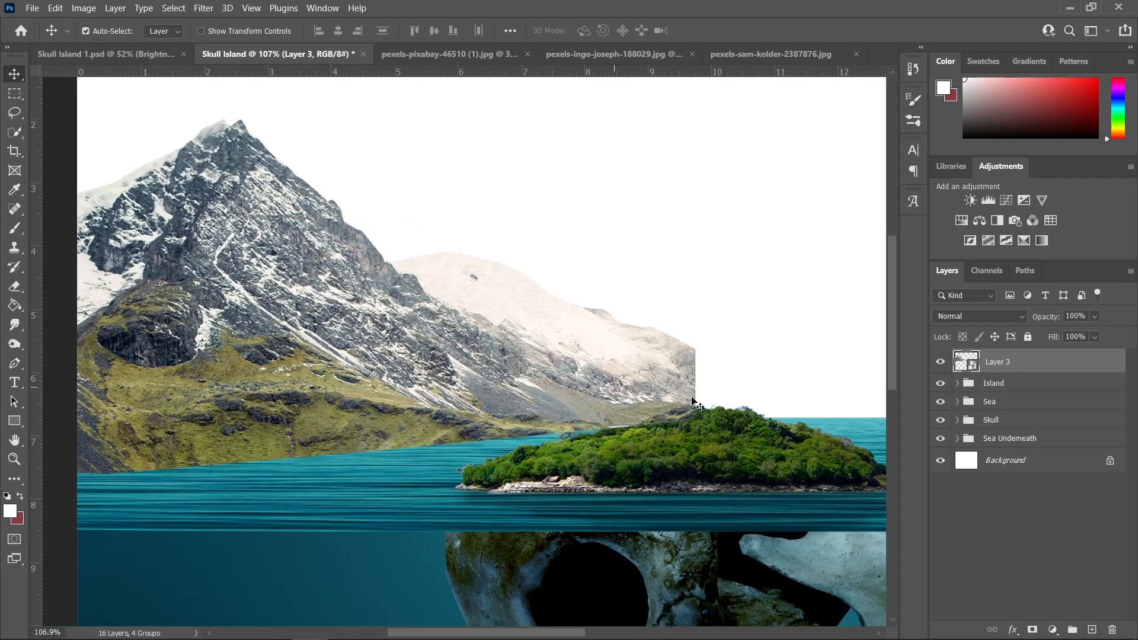
pyautogui.moveTo(1035, 366); pyautogui.dragTo(1012, 386)
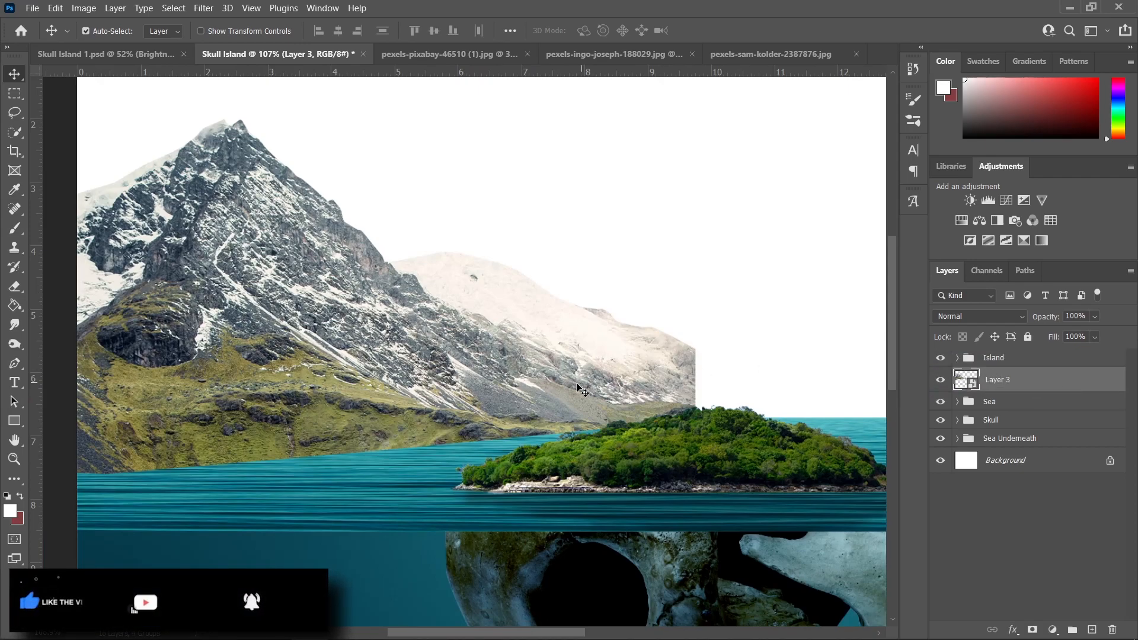
# - Add a Levels adjustment above the mountain layer and clip it to that layer
pyautogui.scroll(-3, 564, 366)
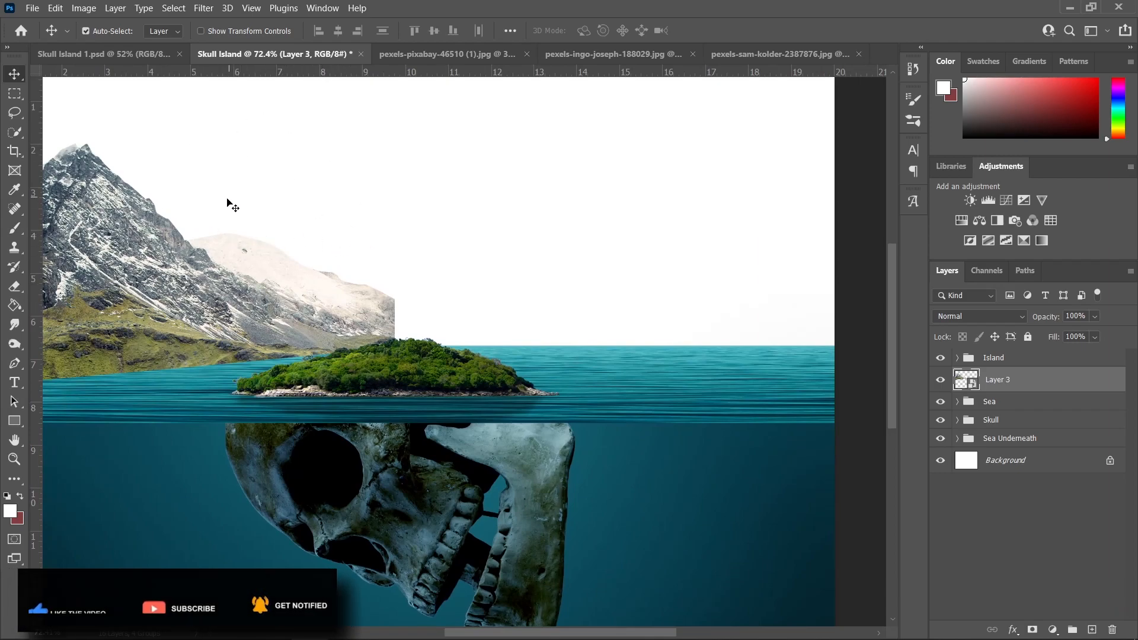
pyautogui.scroll(-3, 234, 214)
pyautogui.moveTo(336, 228); pyautogui.dragTo(346, 238)
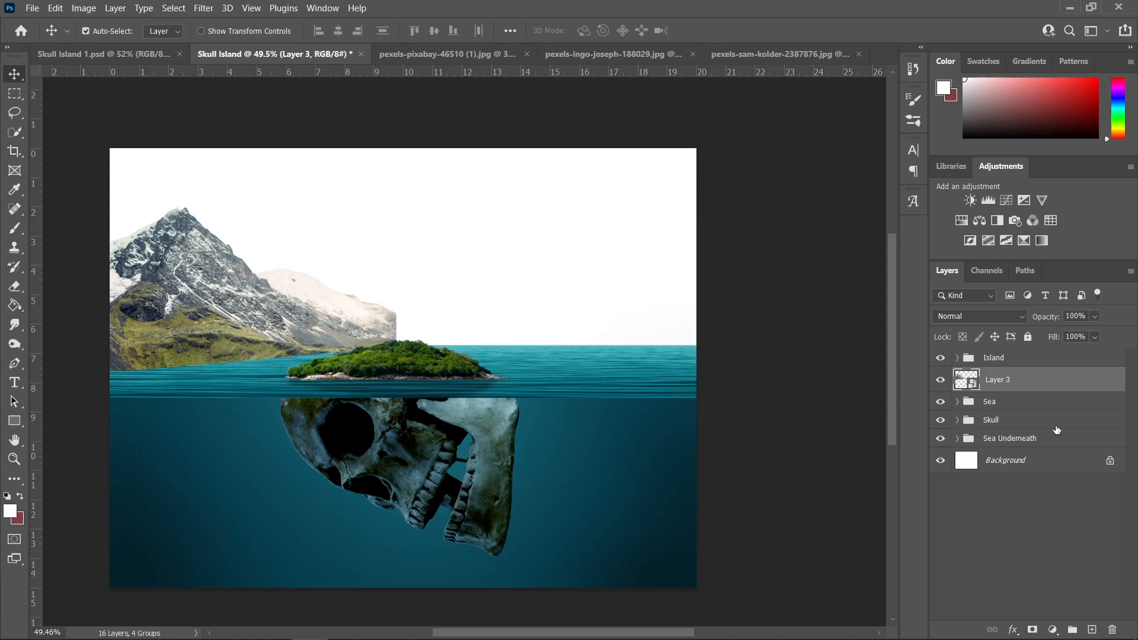
pyautogui.click(1053, 631)
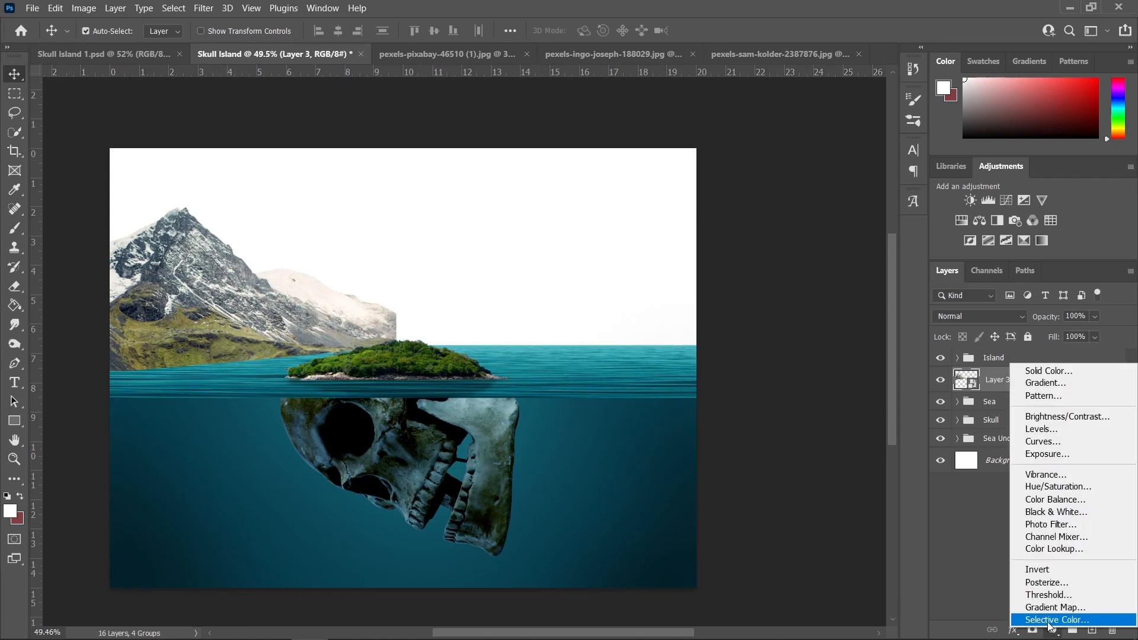
pyautogui.click(1064, 433)
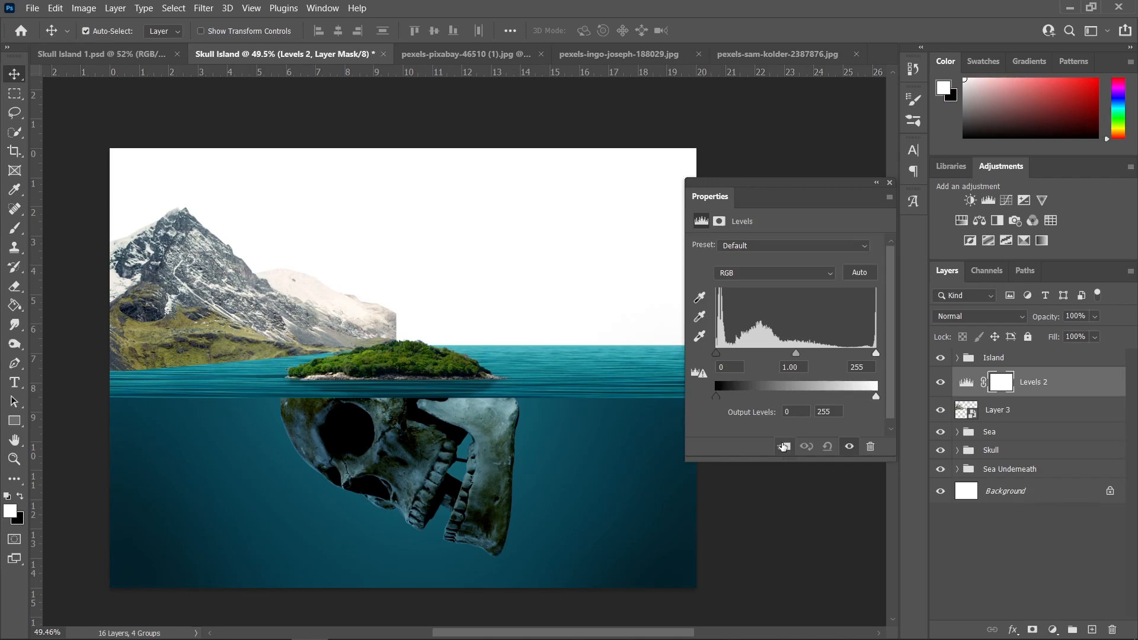
pyautogui.click(783, 446)
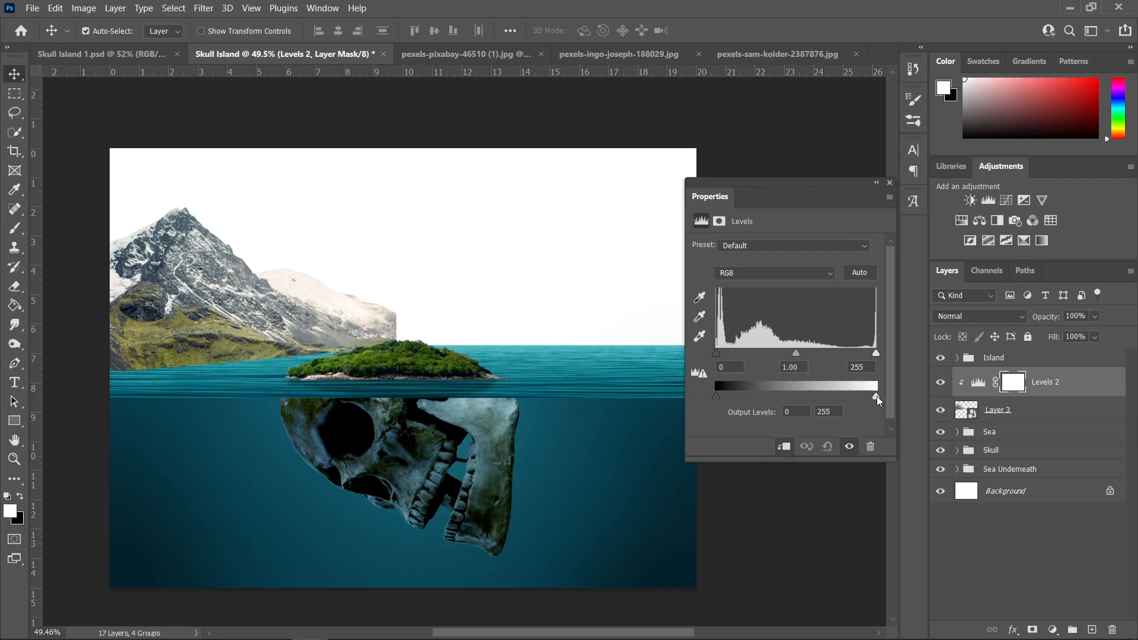
# - Set the mountain's Levels white output to 65 and midtone input to 3.35
pyautogui.moveTo(877, 398); pyautogui.dragTo(758, 396)
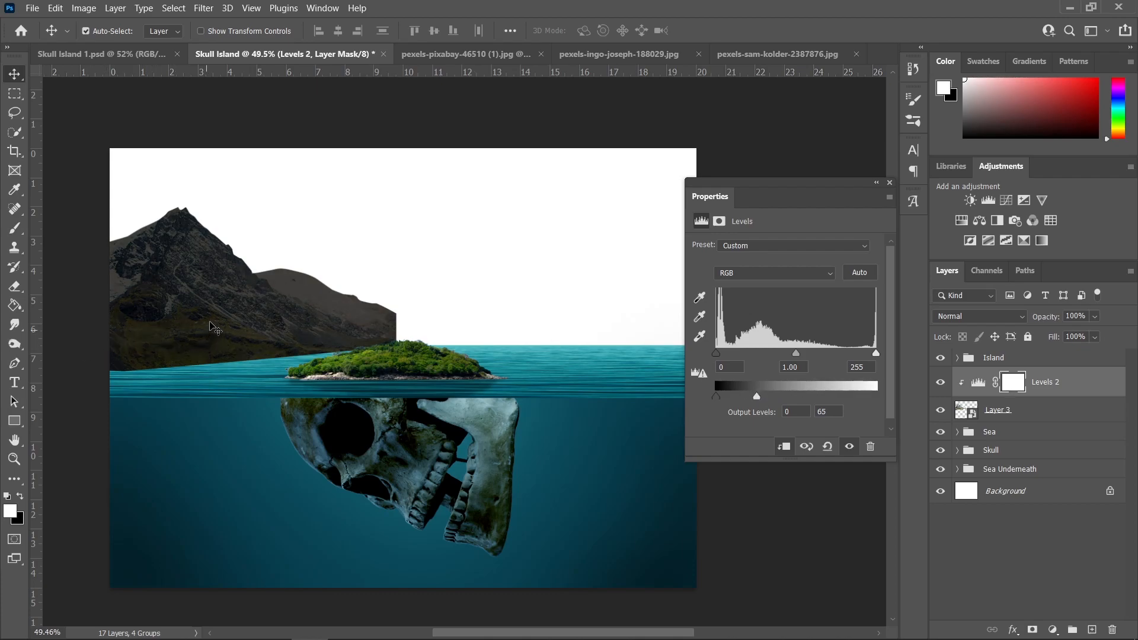
pyautogui.scroll(1, 214, 304)
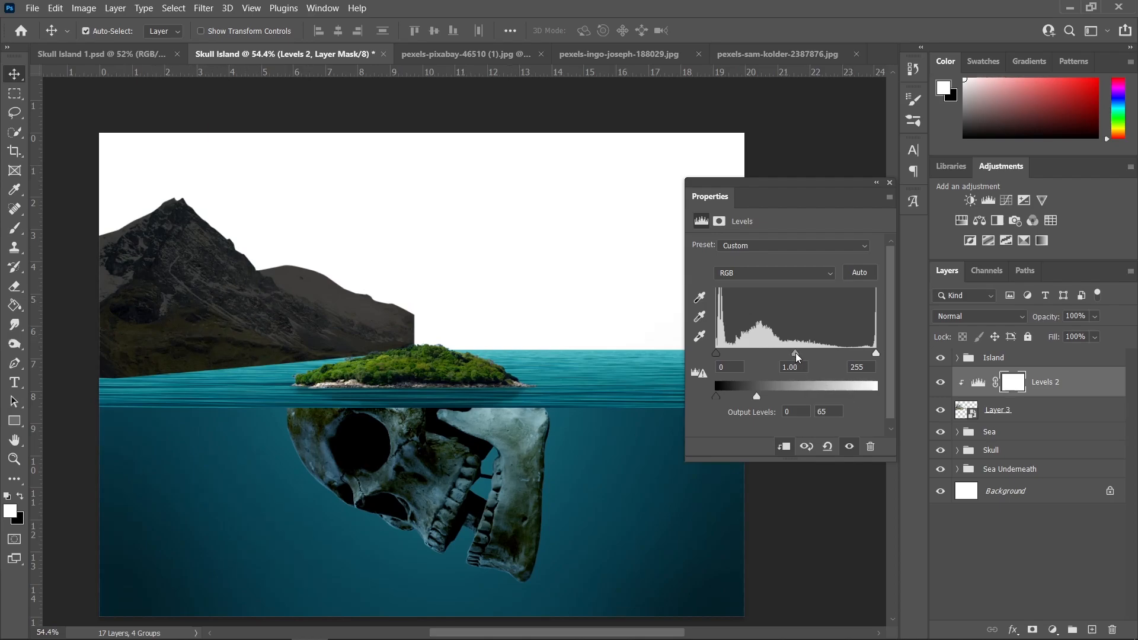
pyautogui.moveTo(796, 355); pyautogui.dragTo(733, 346)
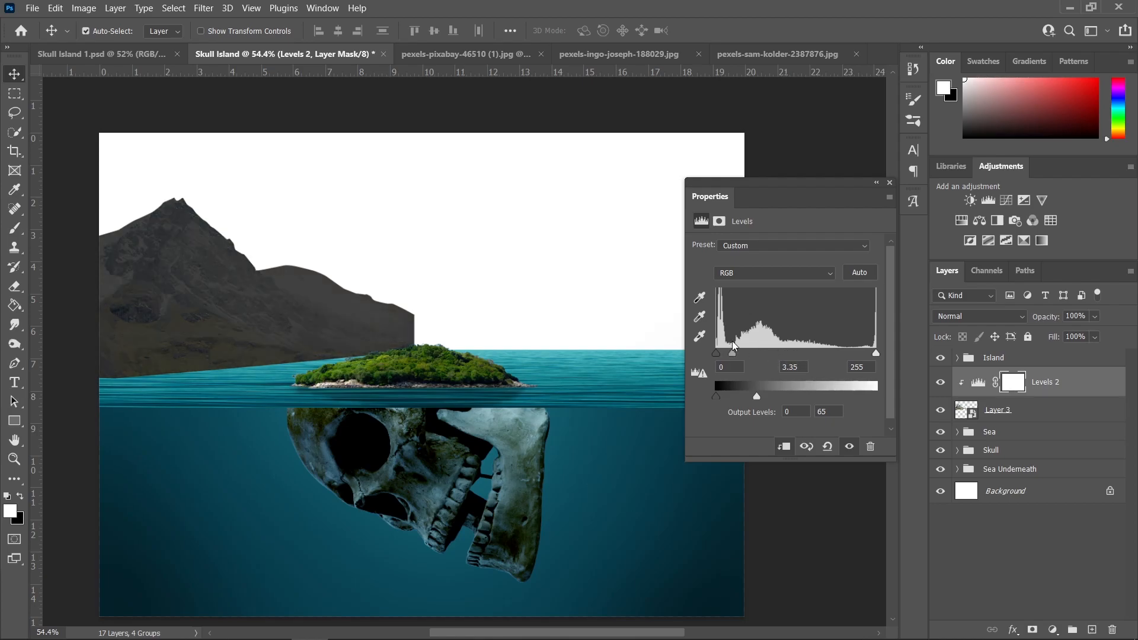
pyautogui.click(889, 184)
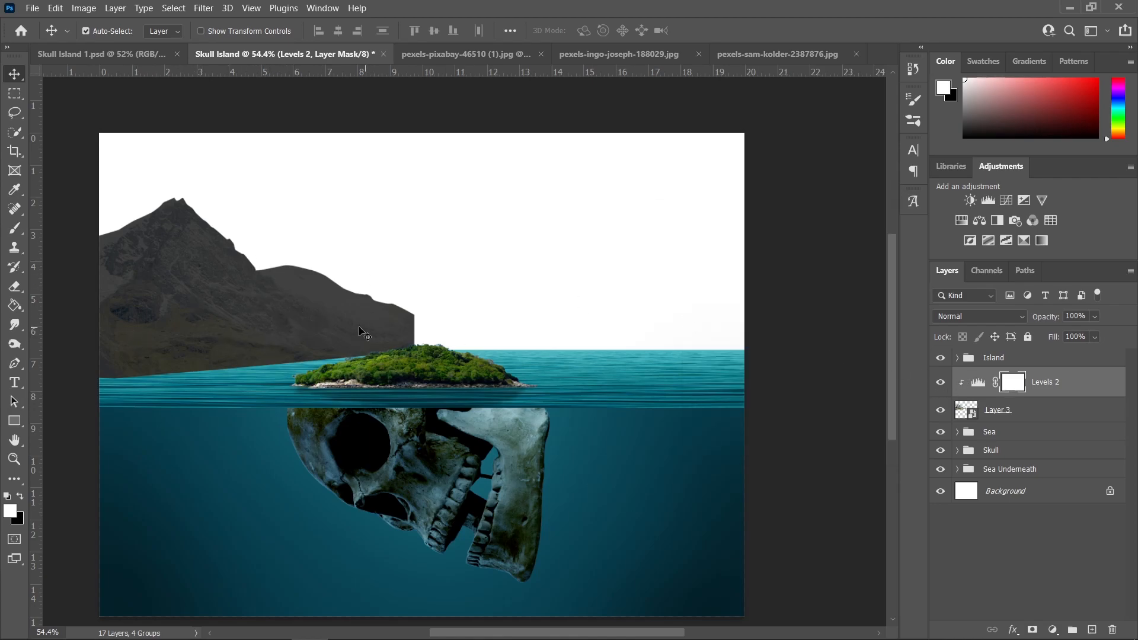
# - Select the mountain layer and move the mountain slightly down over the water
pyautogui.moveTo(442, 315); pyautogui.dragTo(486, 308)
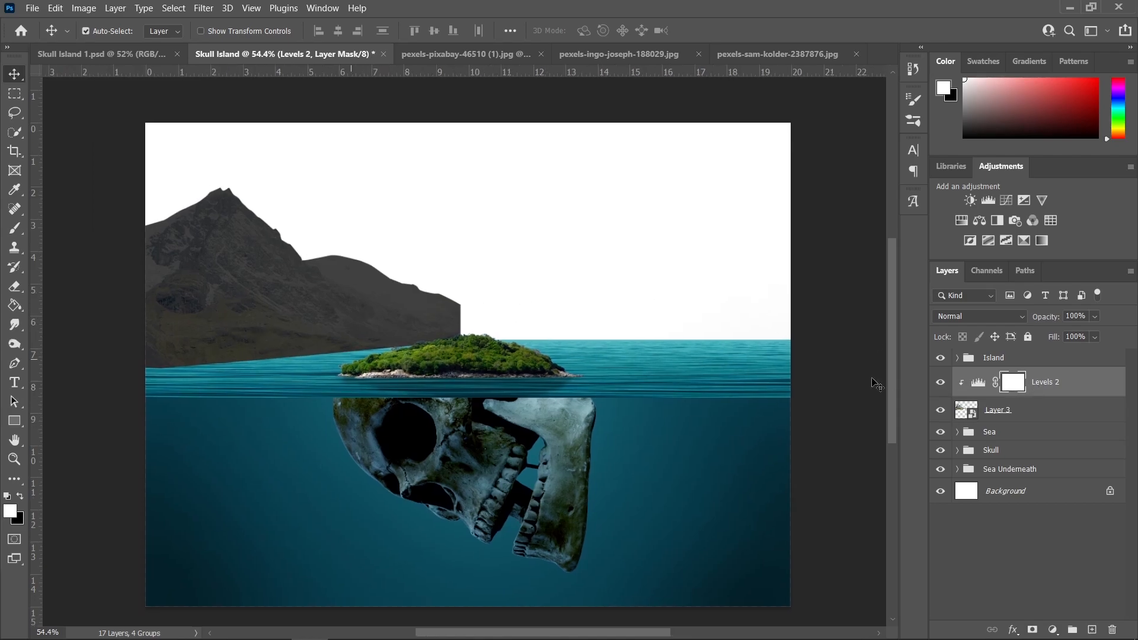
pyautogui.click(1041, 411)
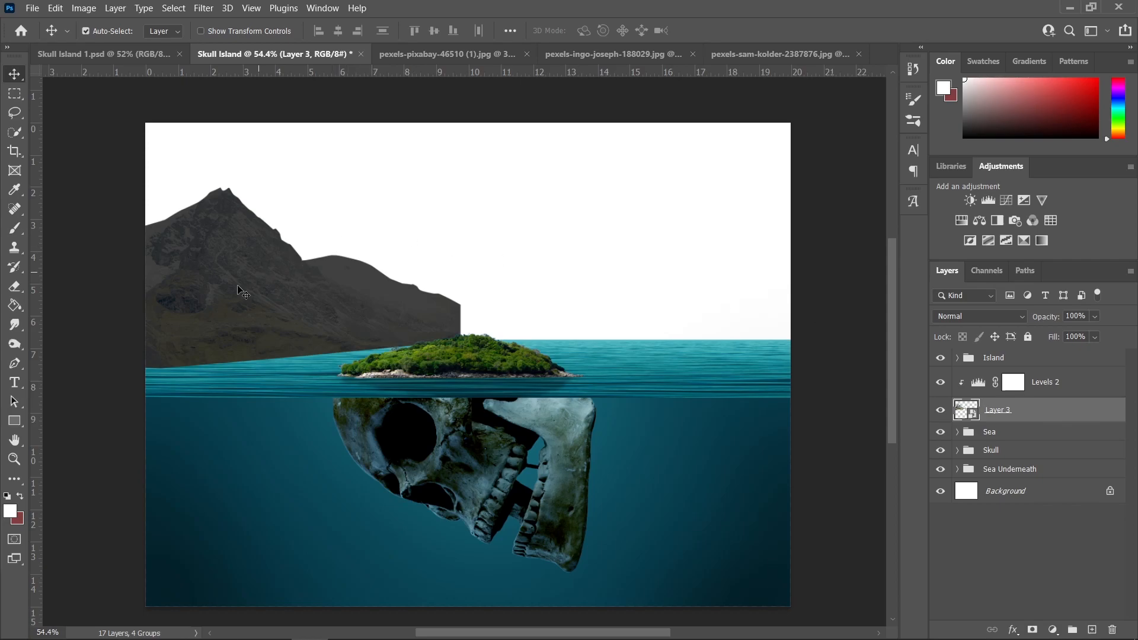
pyautogui.moveTo(281, 292); pyautogui.dragTo(278, 295)
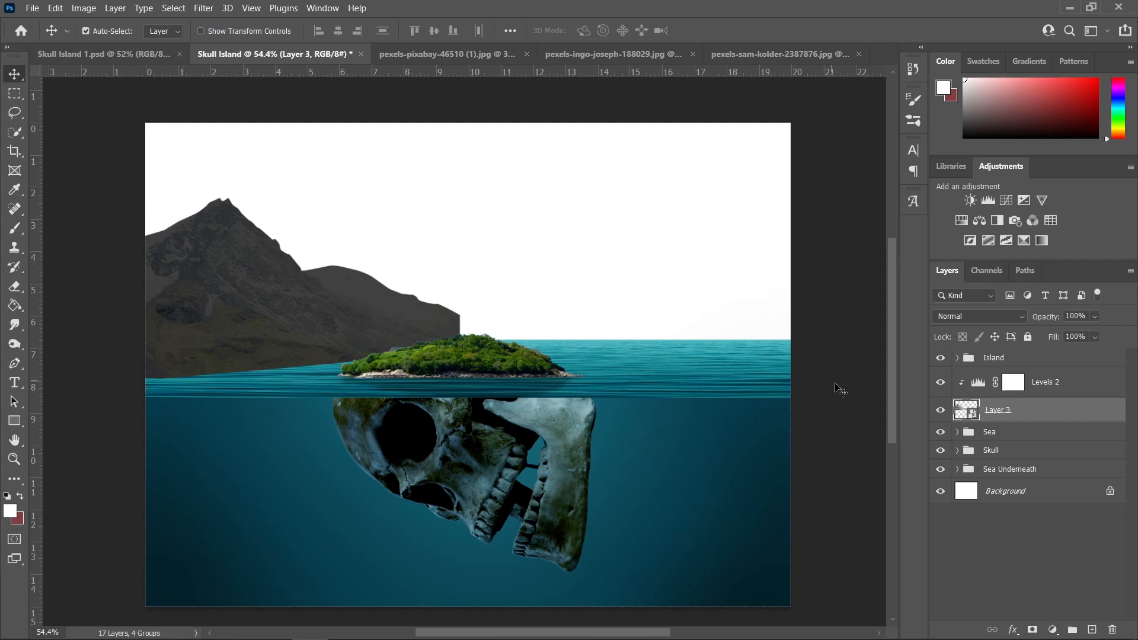
# - Distort the mountain by its corners, stretching it past the canvas's left edge and flattening its right end behind the island
pyautogui.hotkey('ctrl', 't')
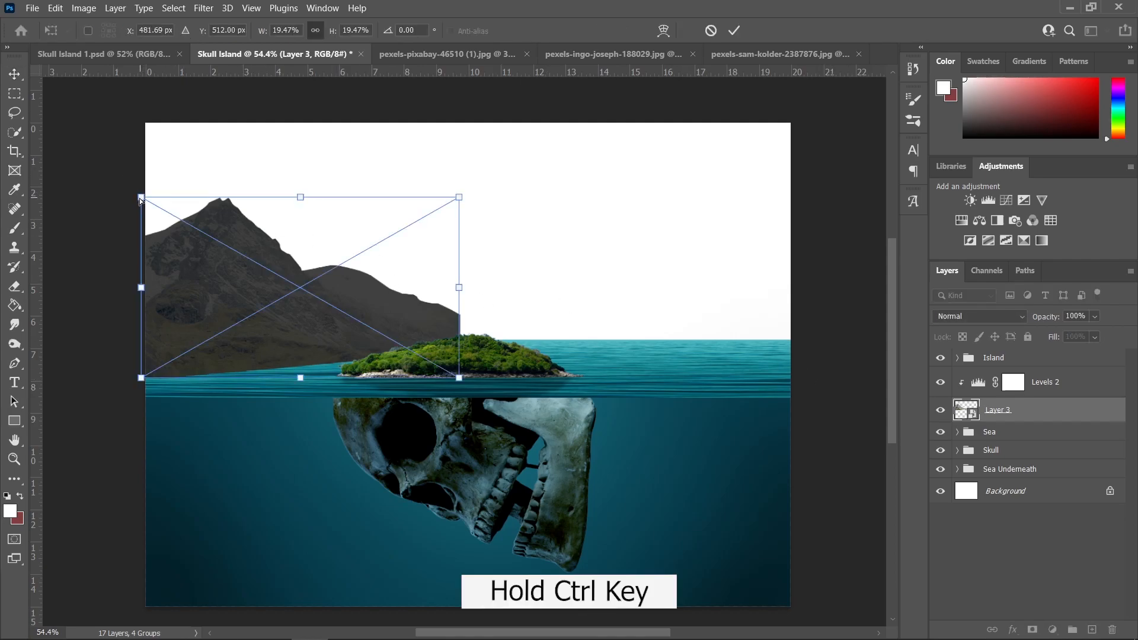
pyautogui.moveTo(139, 197); pyautogui.dragTo(56, 182)
pyautogui.moveTo(168, 375); pyautogui.dragTo(114, 380)
pyautogui.moveTo(484, 201); pyautogui.dragTo(468, 240)
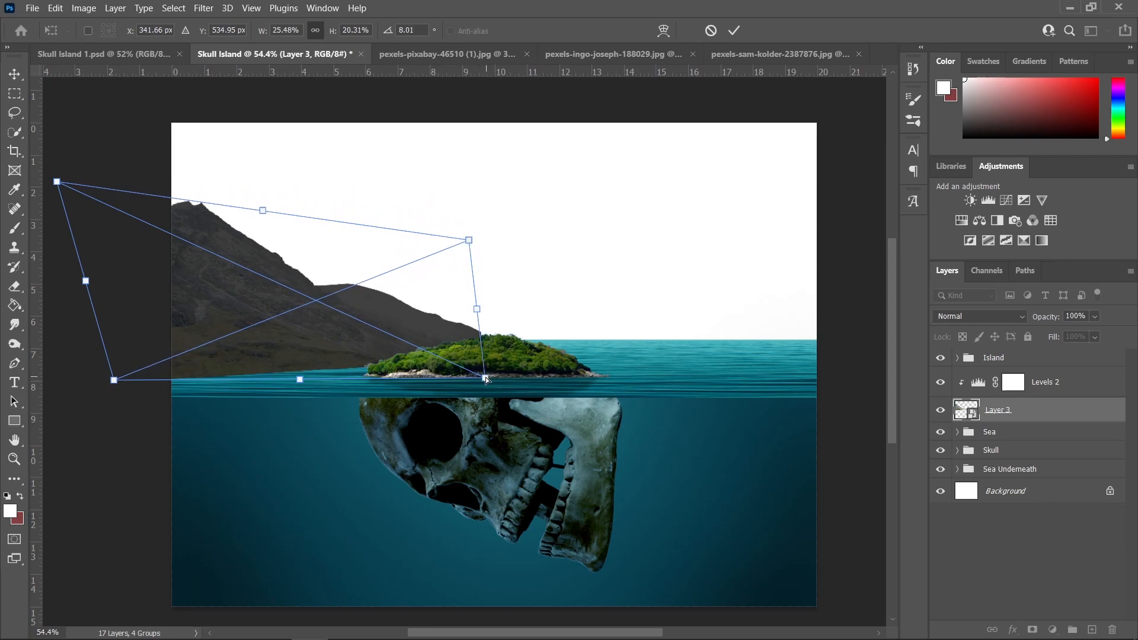
pyautogui.moveTo(485, 379); pyautogui.dragTo(473, 359)
pyautogui.moveTo(469, 240); pyautogui.dragTo(464, 248)
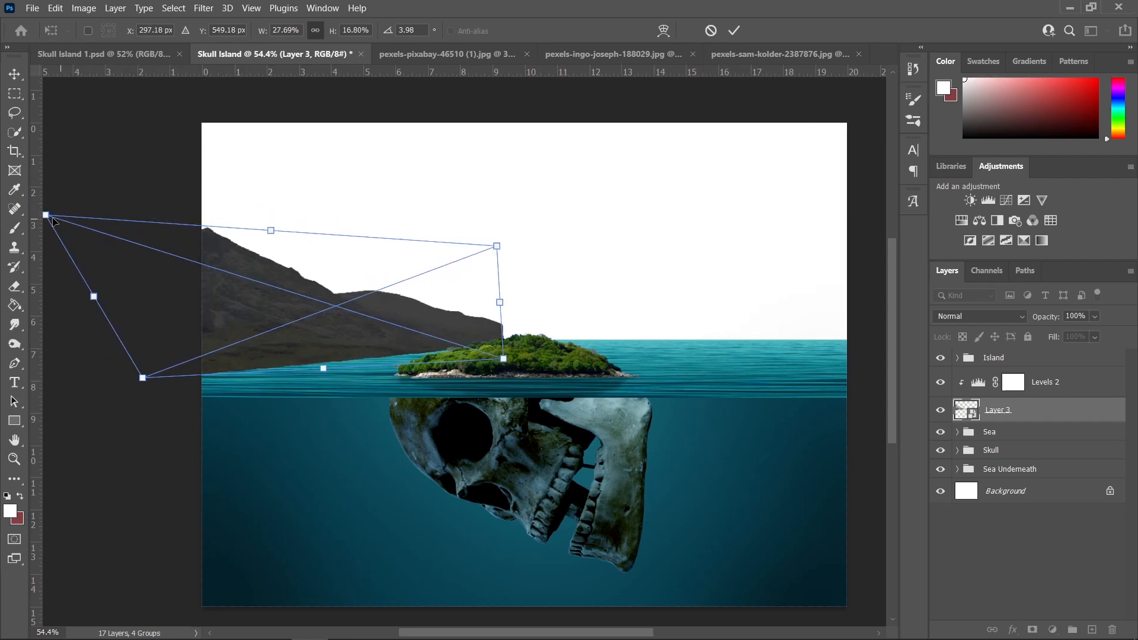
pyautogui.moveTo(52, 221); pyautogui.dragTo(49, 225)
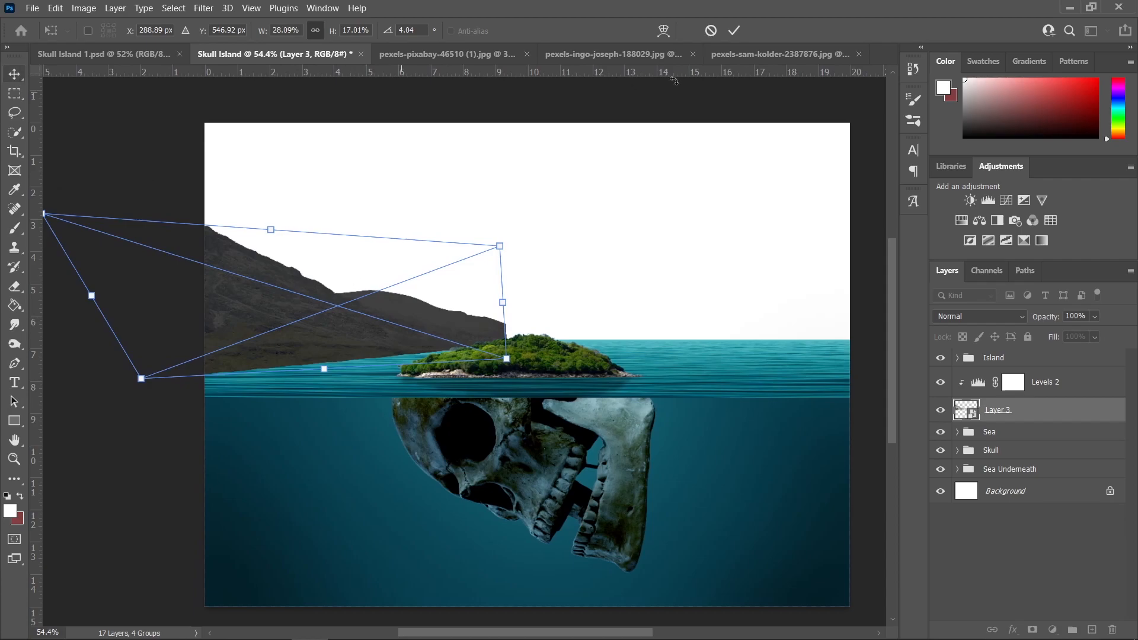
pyautogui.press('Return')
# - Add a Color Balance adjustment above the mountain's Levels adjustment and clip it to the mountain layer
pyautogui.scroll(-2, 585, 388)
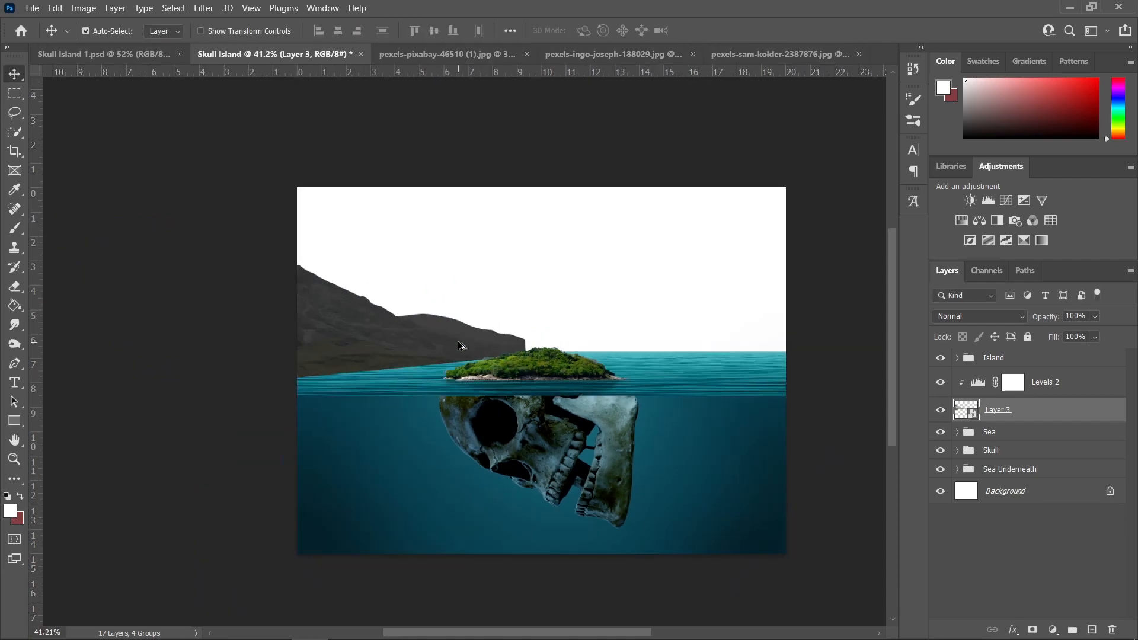
pyautogui.scroll(3, 573, 338)
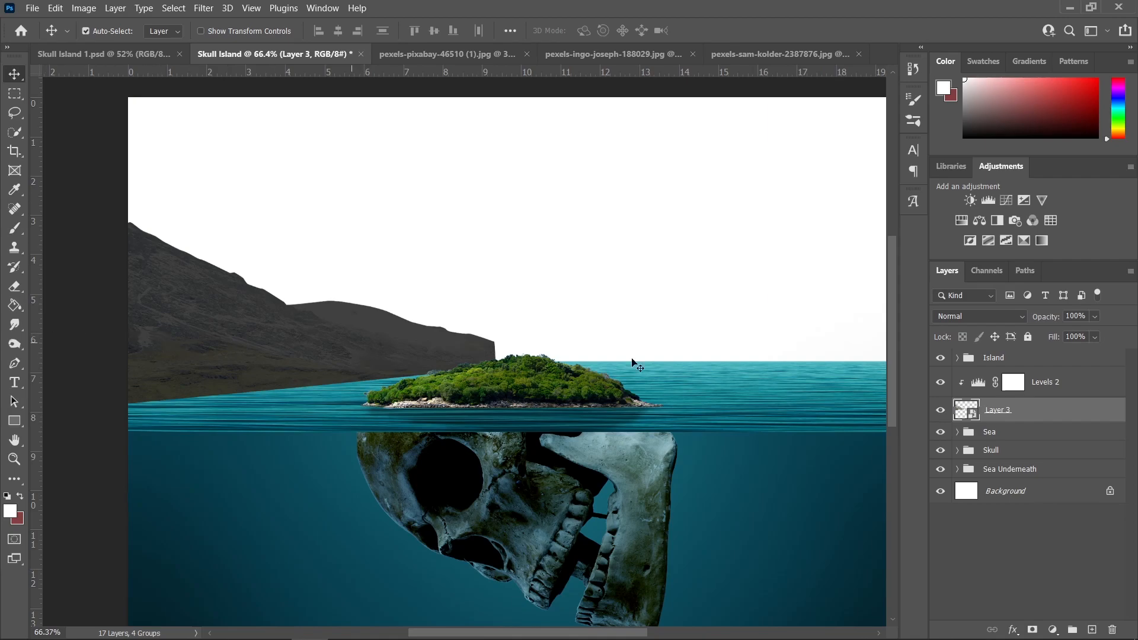
pyautogui.click(1066, 388)
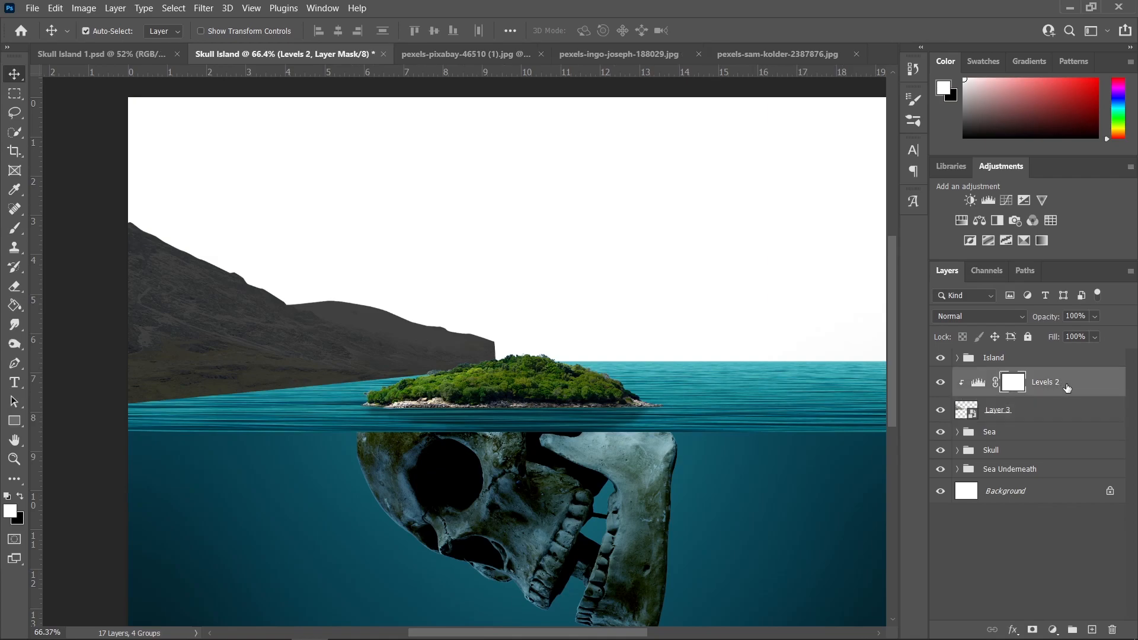
pyautogui.click(1052, 630)
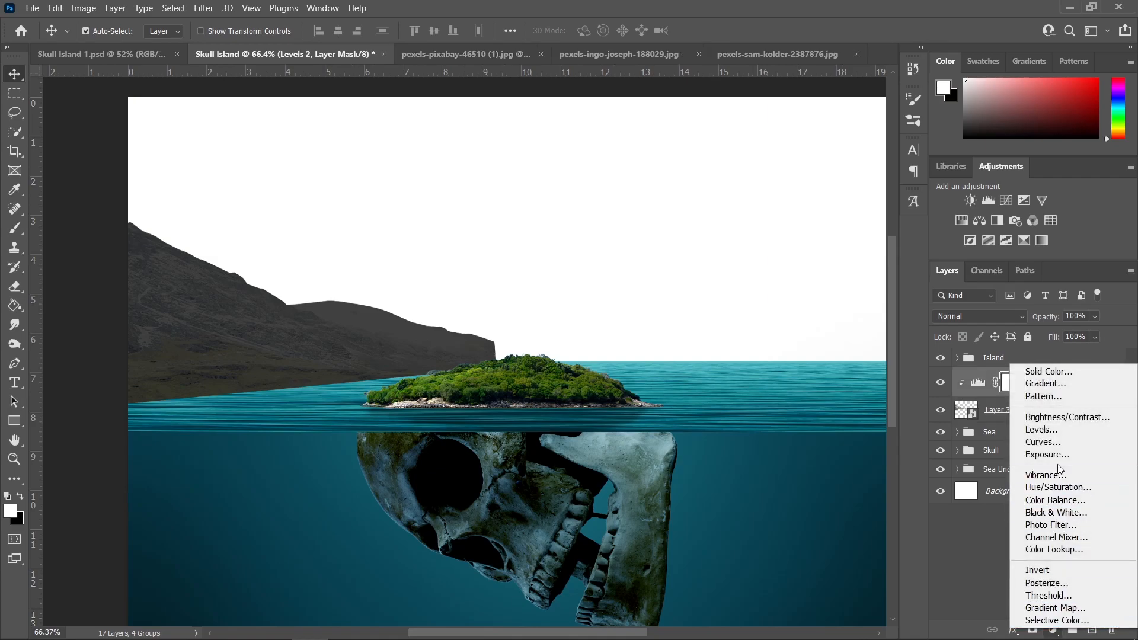
pyautogui.click(1061, 501)
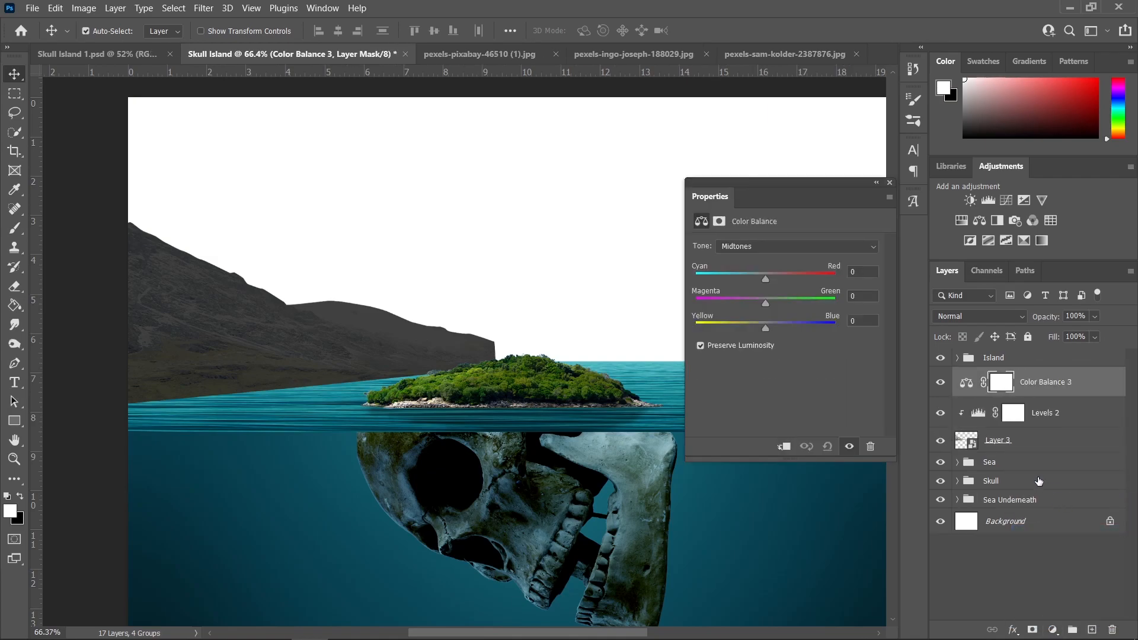
pyautogui.click(782, 448)
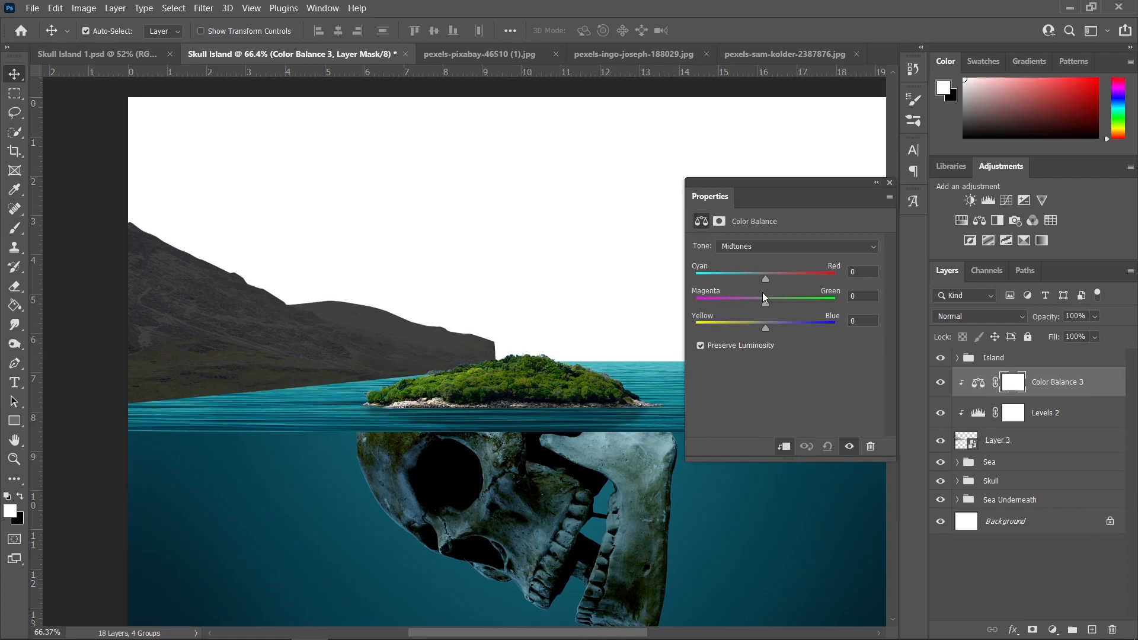
# - Set the mountain's Color Balance midtones to -45 cyan-red, +26 magenta-green and +40 yellow-blue
pyautogui.moveTo(764, 278); pyautogui.dragTo(737, 279)
pyautogui.moveTo(764, 301); pyautogui.dragTo(781, 304)
pyautogui.moveTo(762, 332); pyautogui.dragTo(782, 330)
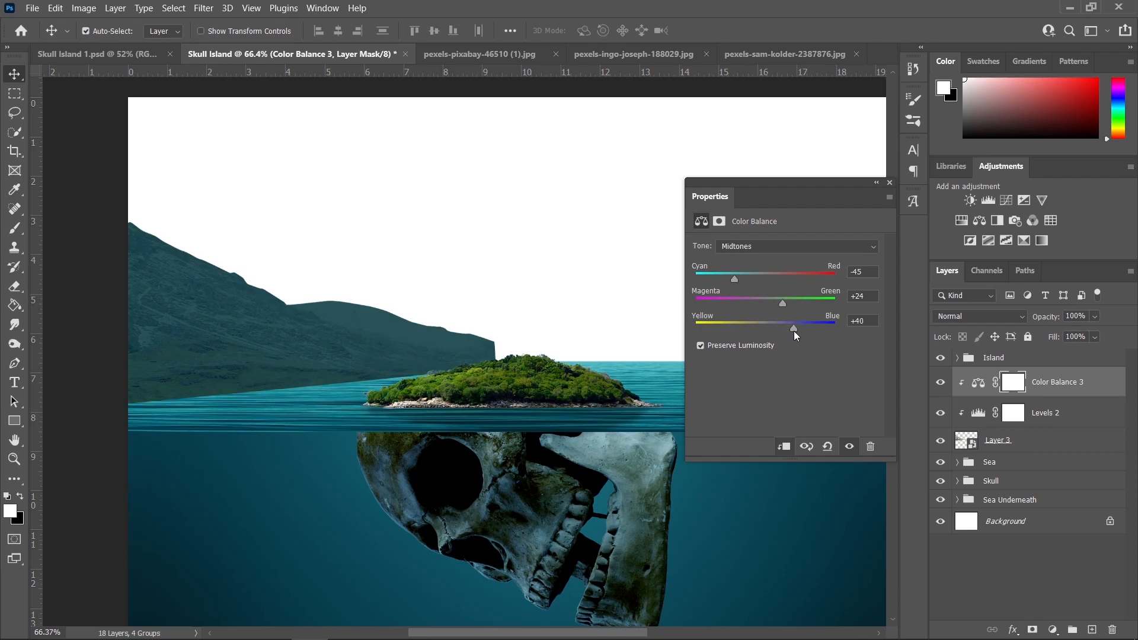
pyautogui.moveTo(776, 299); pyautogui.dragTo(766, 300)
pyautogui.hotkey('ctrl', 'z')
pyautogui.moveTo(781, 304); pyautogui.dragTo(766, 304)
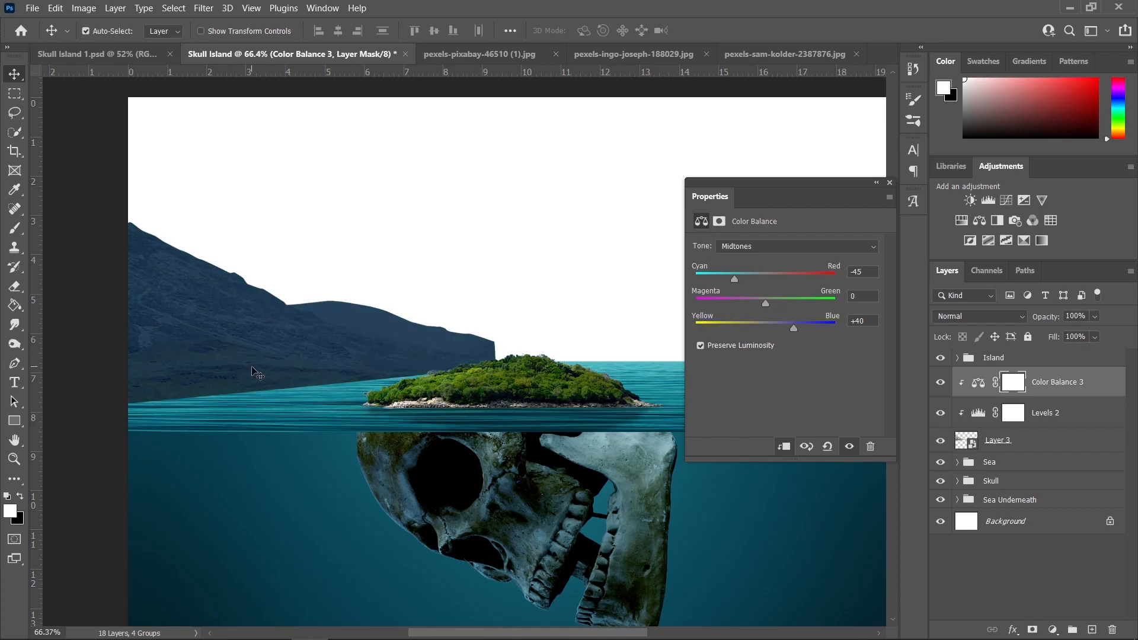
pyautogui.moveTo(766, 304); pyautogui.dragTo(775, 304)
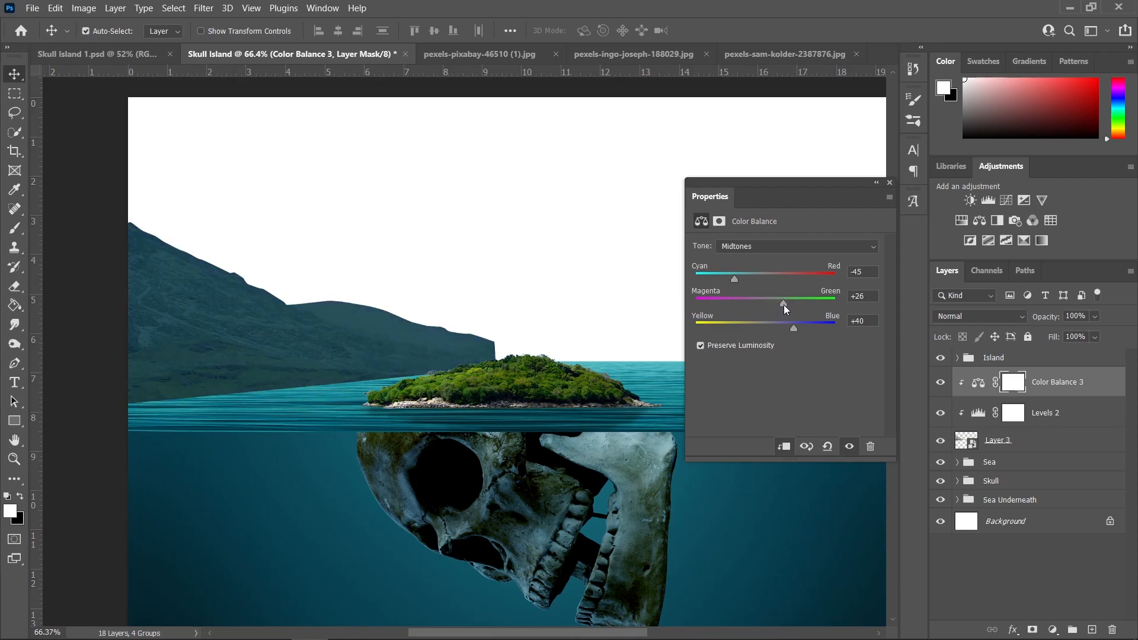
pyautogui.click(889, 183)
# - Add a layer mask to the mountain layer and ready the Brush tool with black as the foreground colour
pyautogui.scroll(-5, 428, 400)
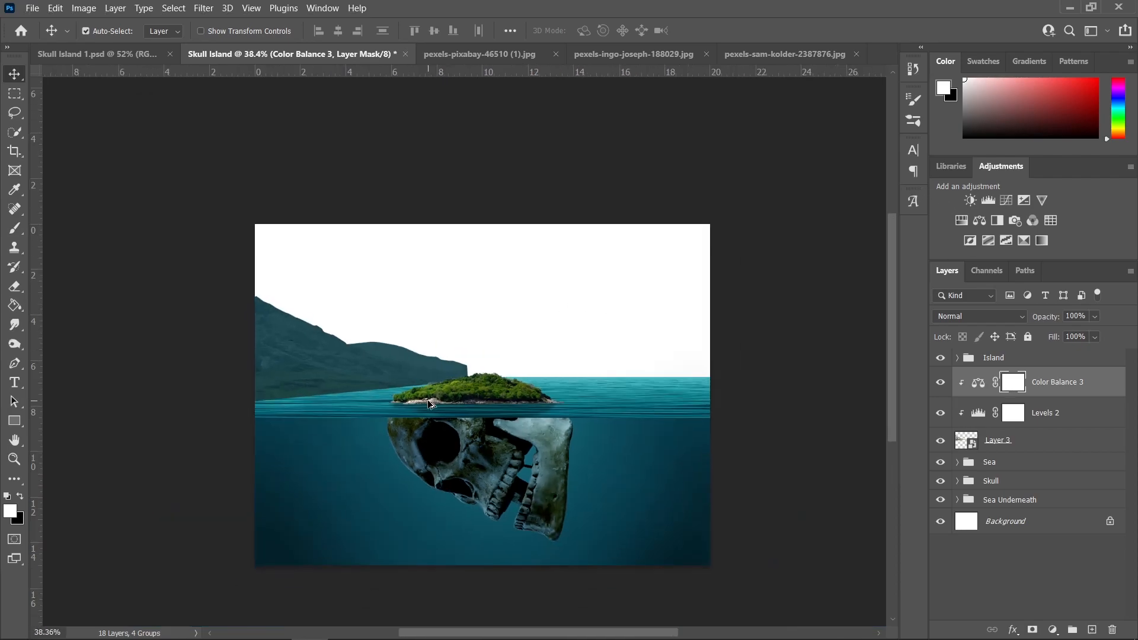
pyautogui.scroll(5, 428, 399)
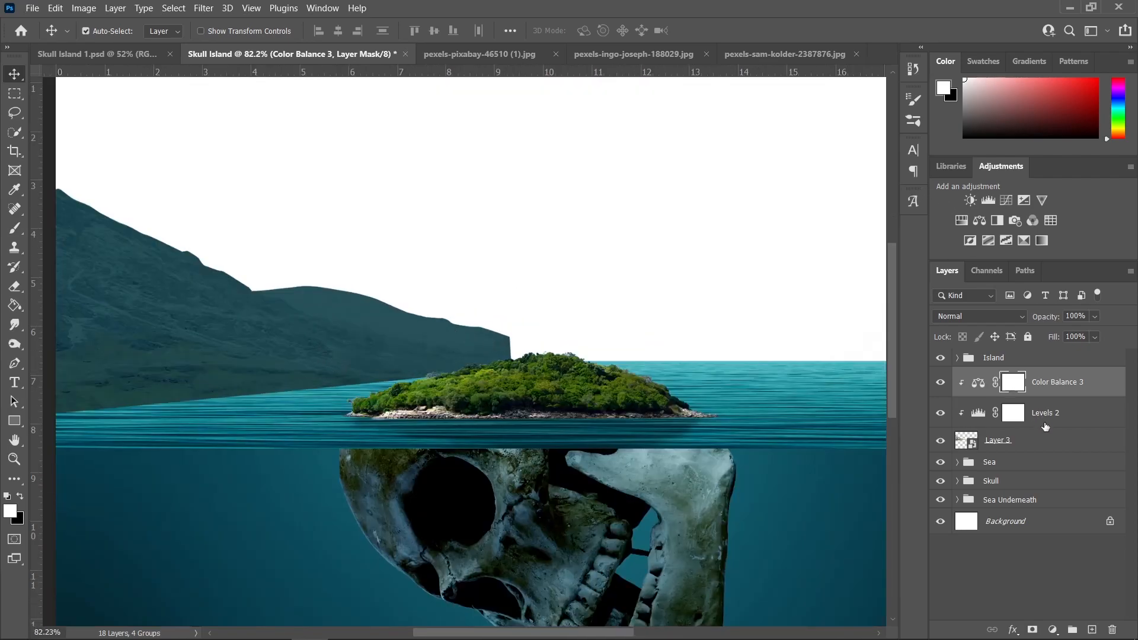
pyautogui.click(1034, 449)
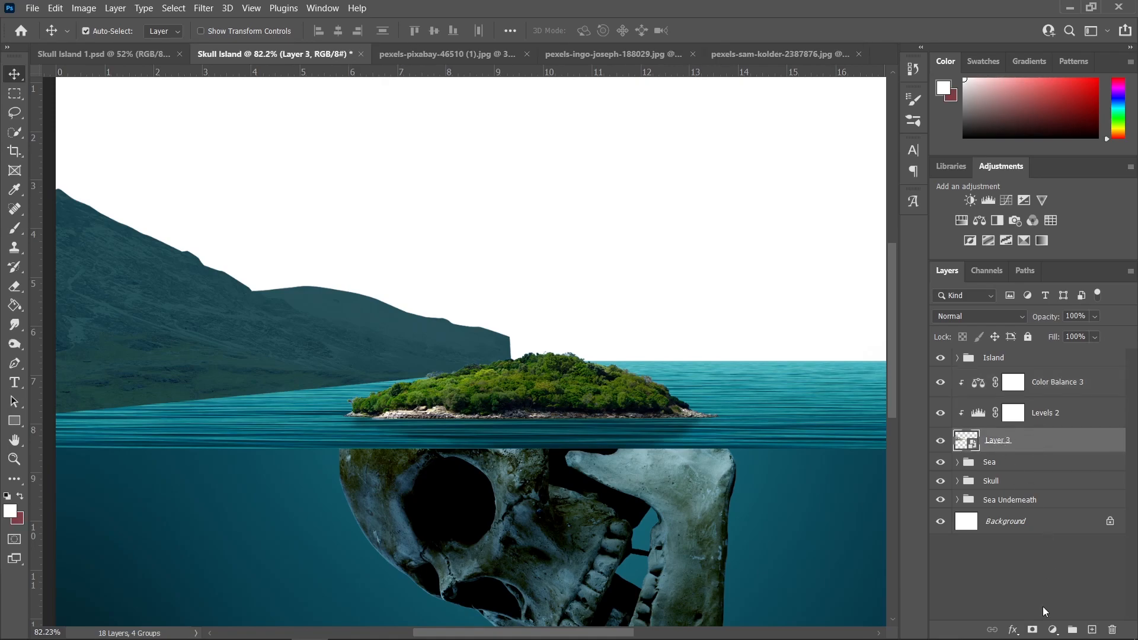
pyautogui.click(1032, 629)
pyautogui.click(13, 230)
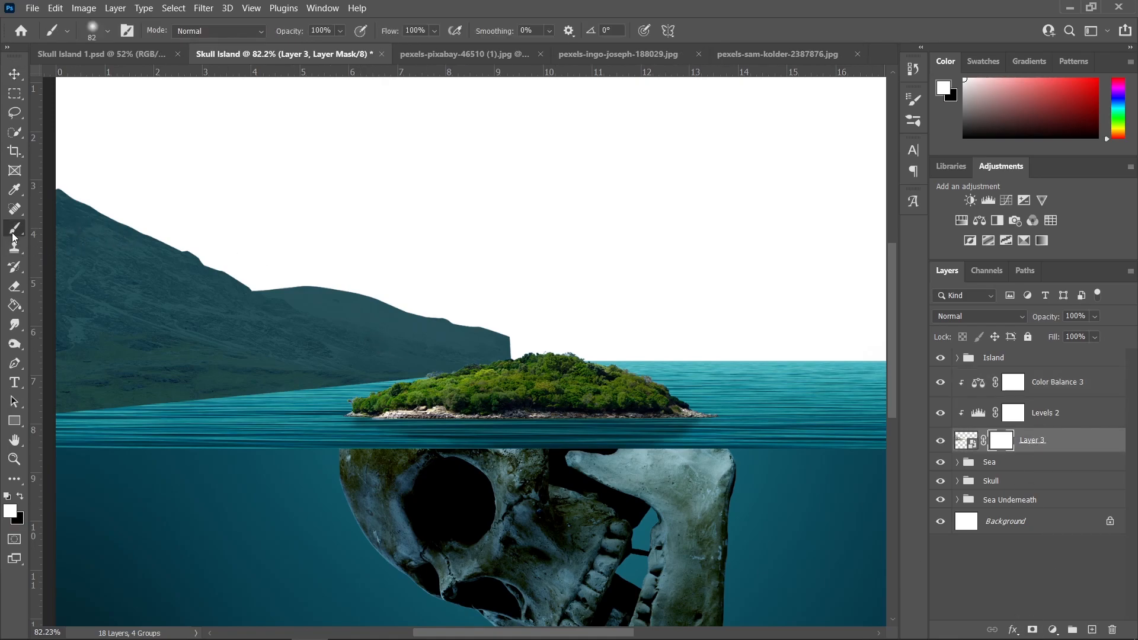
pyautogui.scroll(3, 508, 287)
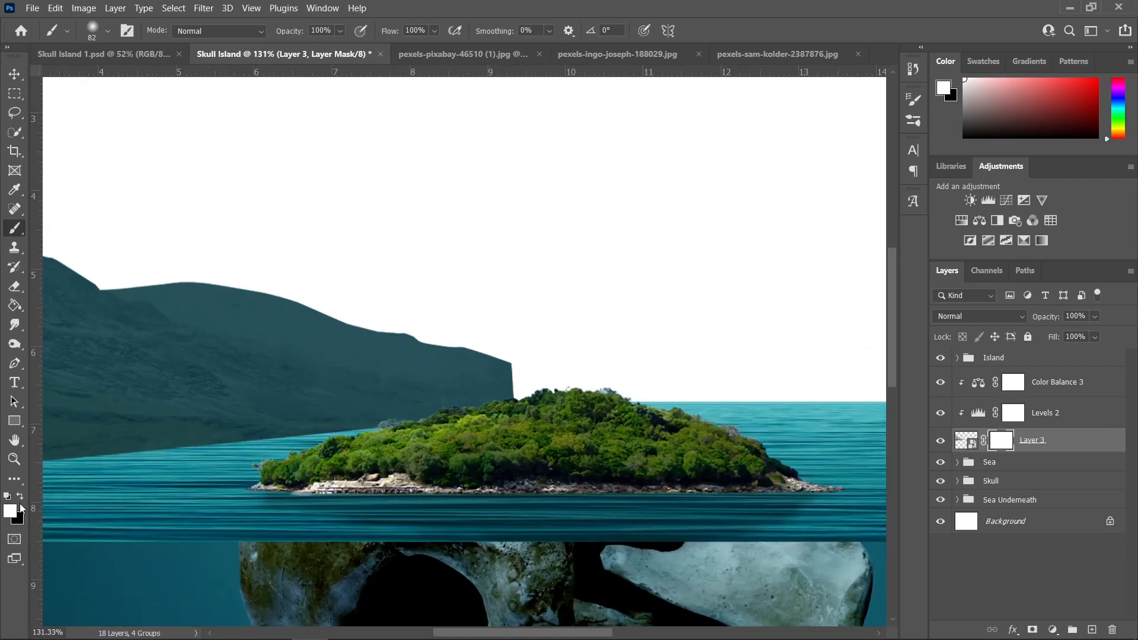
pyautogui.press('x')
# - With a Hard Round brush, mask out the mountain's blunt right end so it slopes smoothly down behind the island
pyautogui.scroll(2, 546, 376)
pyautogui.moveTo(460, 299); pyautogui.dragTo(441, 300)
pyautogui.moveTo(522, 376); pyautogui.dragTo(513, 375)
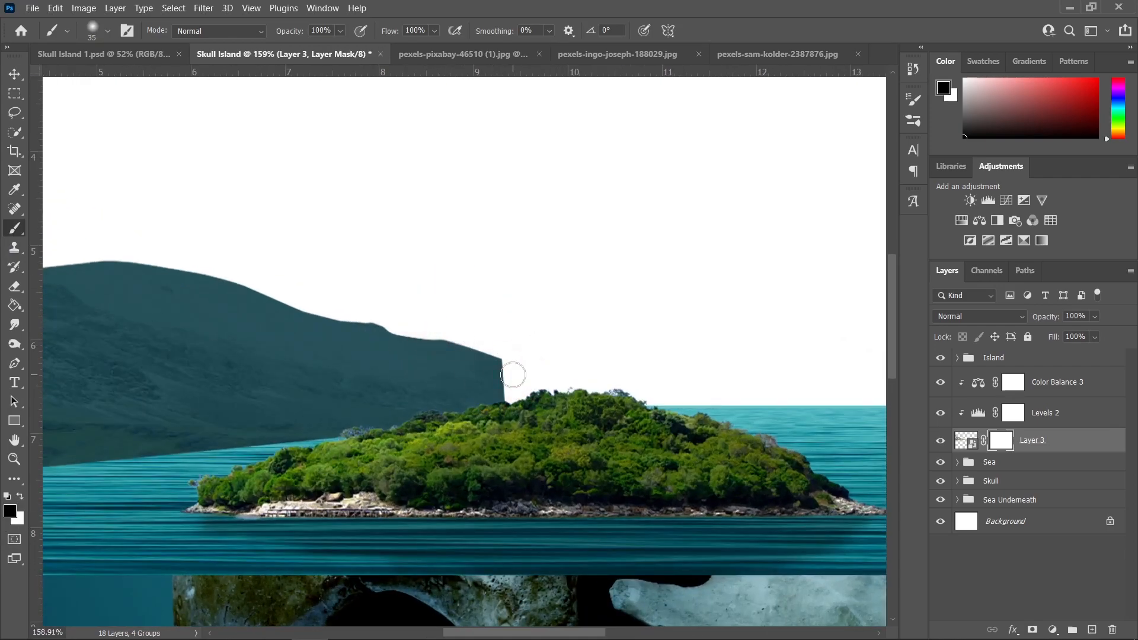
pyautogui.click(107, 32)
pyautogui.click(71, 254)
pyautogui.click(510, 345)
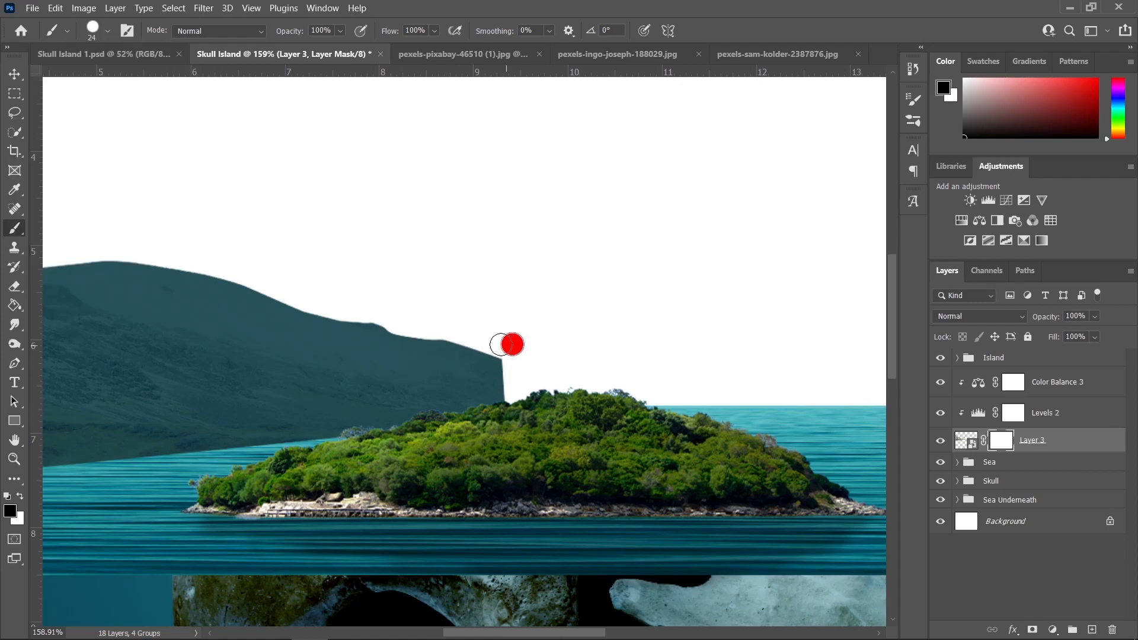
pyautogui.moveTo(336, 309); pyautogui.dragTo(510, 379)
pyautogui.moveTo(530, 390); pyautogui.dragTo(540, 390)
pyautogui.moveTo(528, 388); pyautogui.dragTo(320, 302)
pyautogui.scroll(-12, 415, 356)
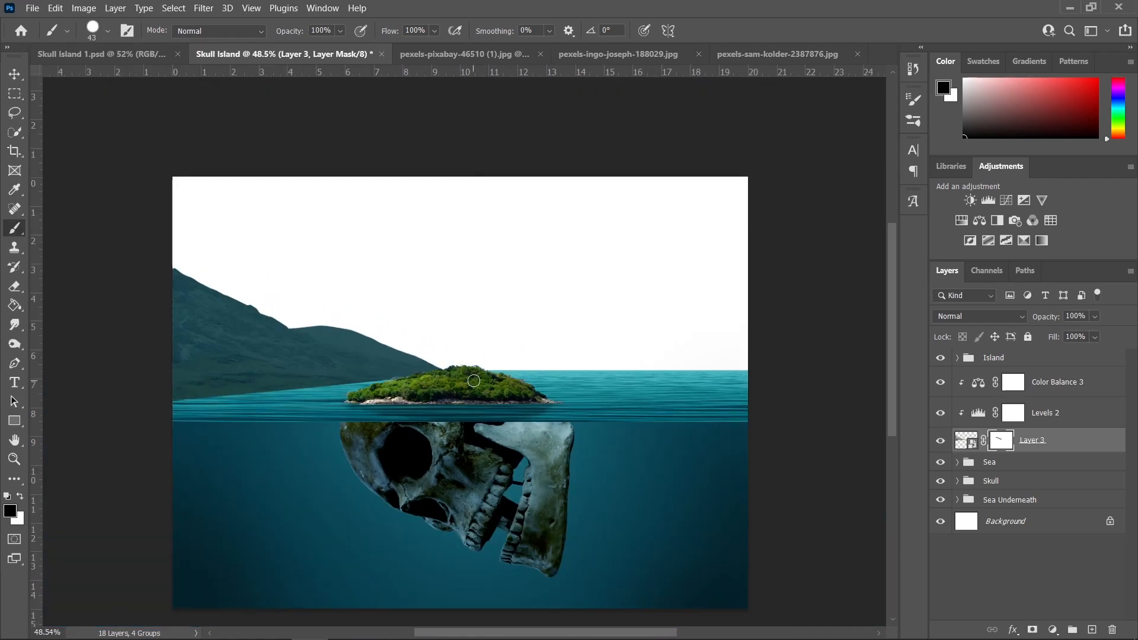
# - Convert the masked mountain layer to a smart object
pyautogui.rightClick(1056, 446)
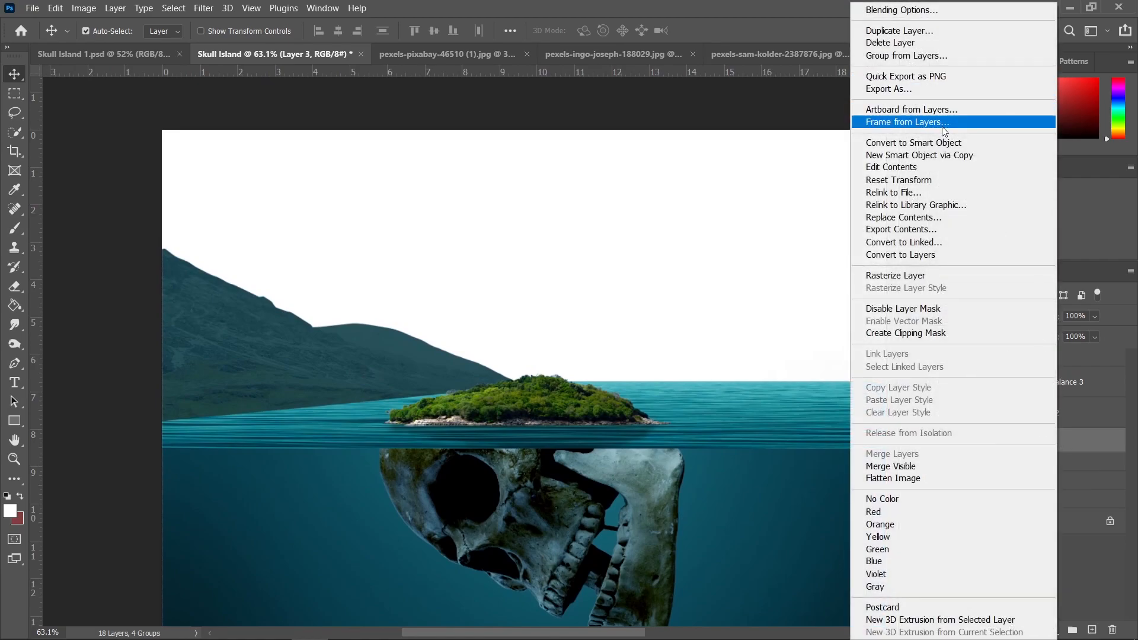
pyautogui.click(953, 146)
pyautogui.scroll(3, 270, 394)
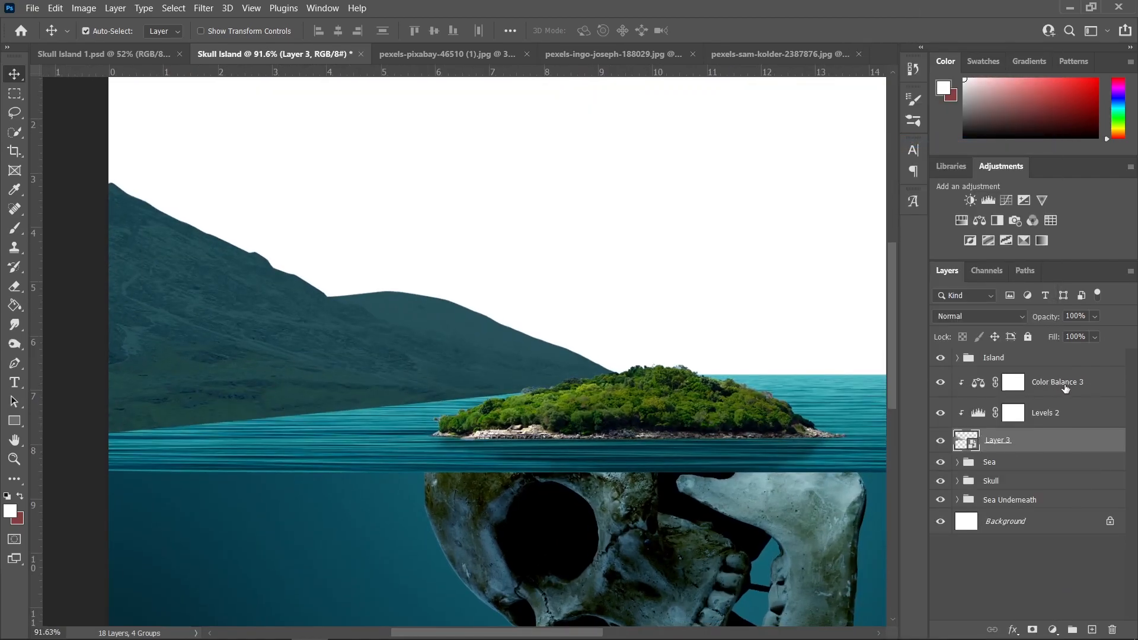
# - Create a new layer above the mountain's Color Balance adjustment and set up a Soft Round brush at 3% flow
pyautogui.click(1065, 388)
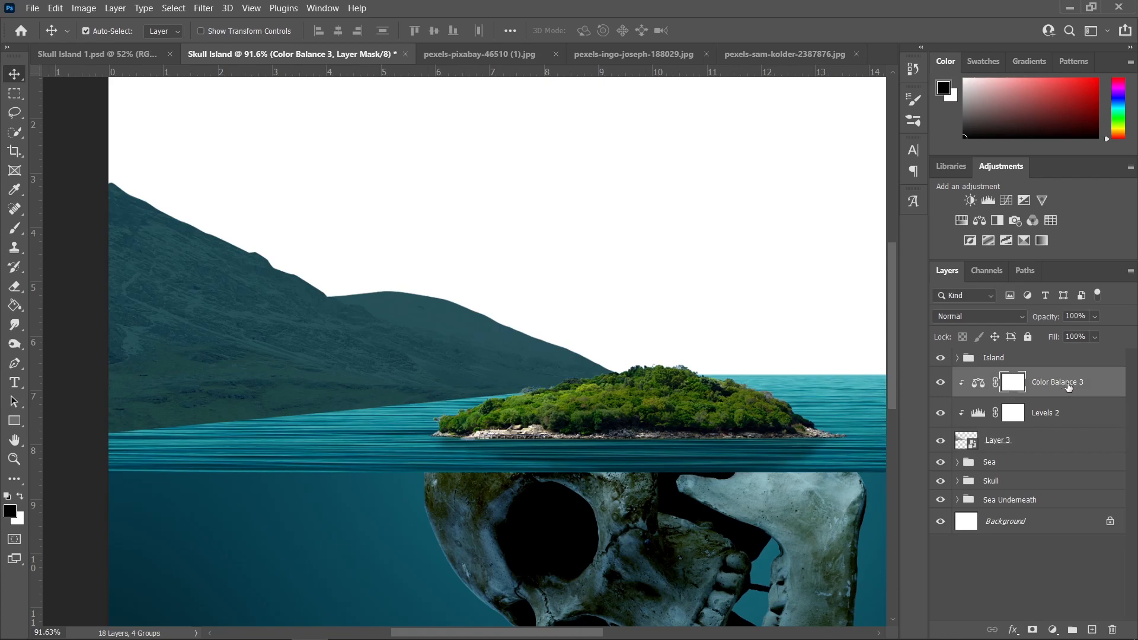
pyautogui.click(1092, 630)
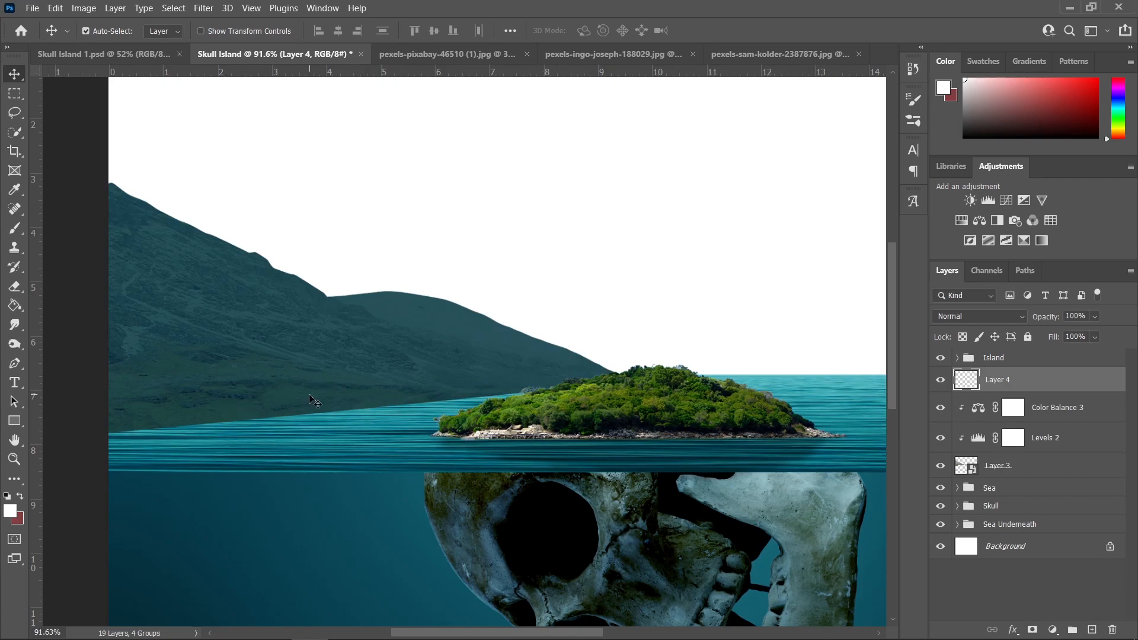
pyautogui.press('b')
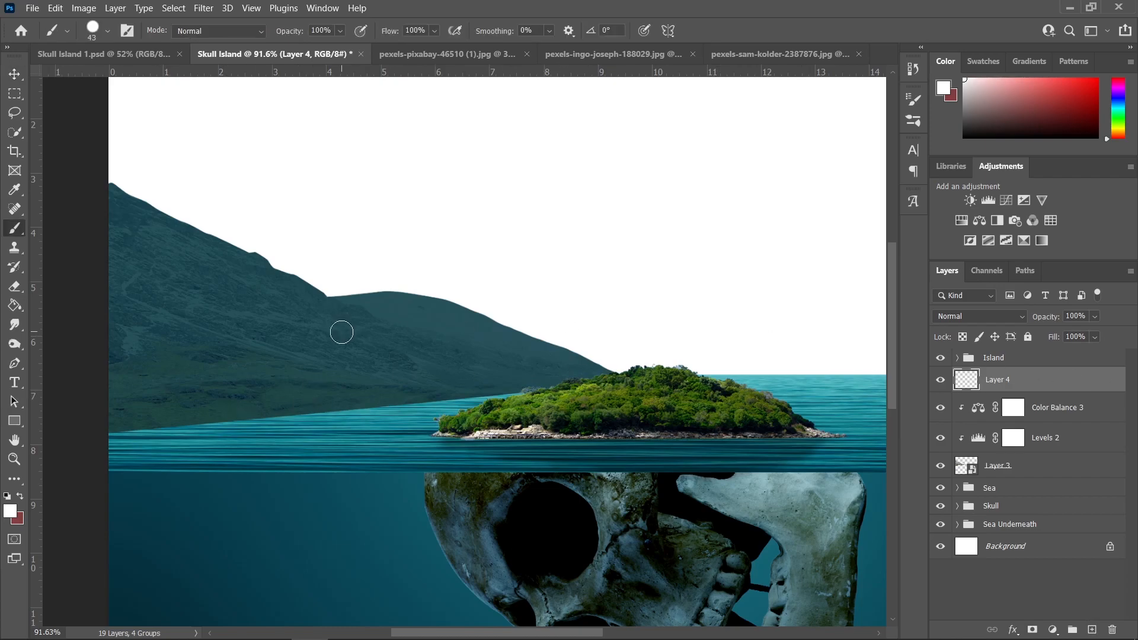
pyautogui.click(104, 32)
pyautogui.click(57, 218)
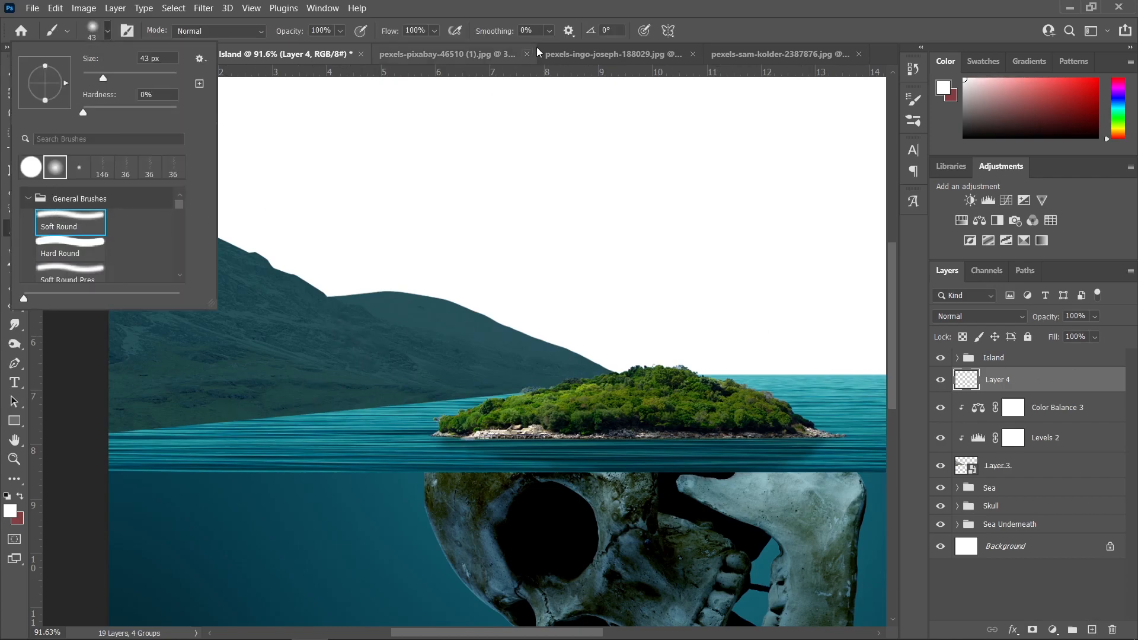
pyautogui.click(434, 30)
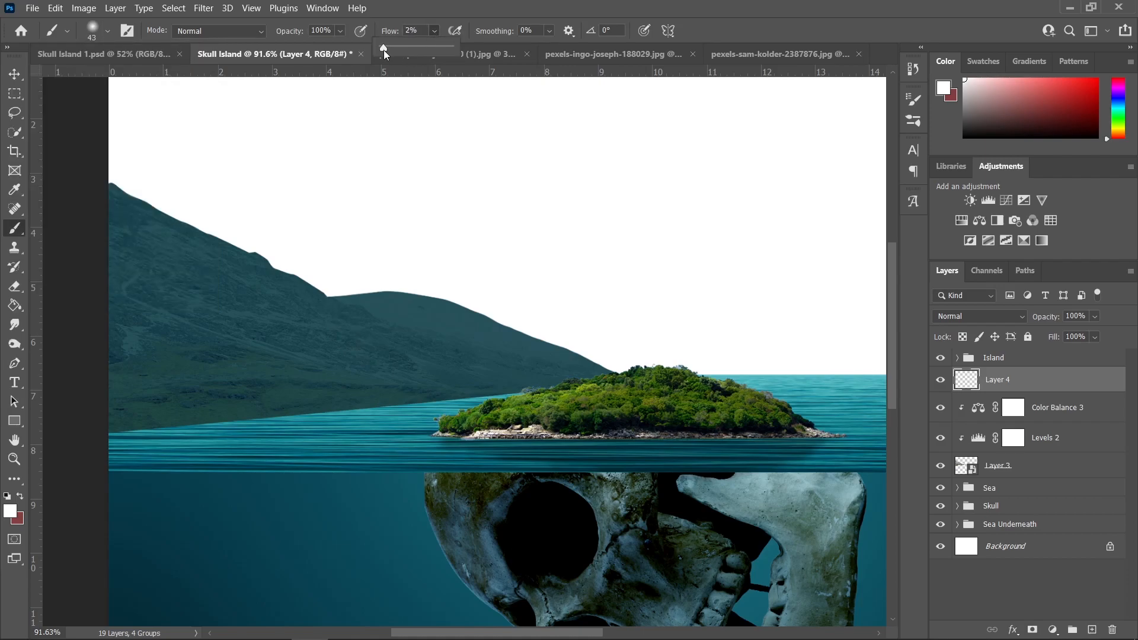
pyautogui.scroll(3, 421, 367)
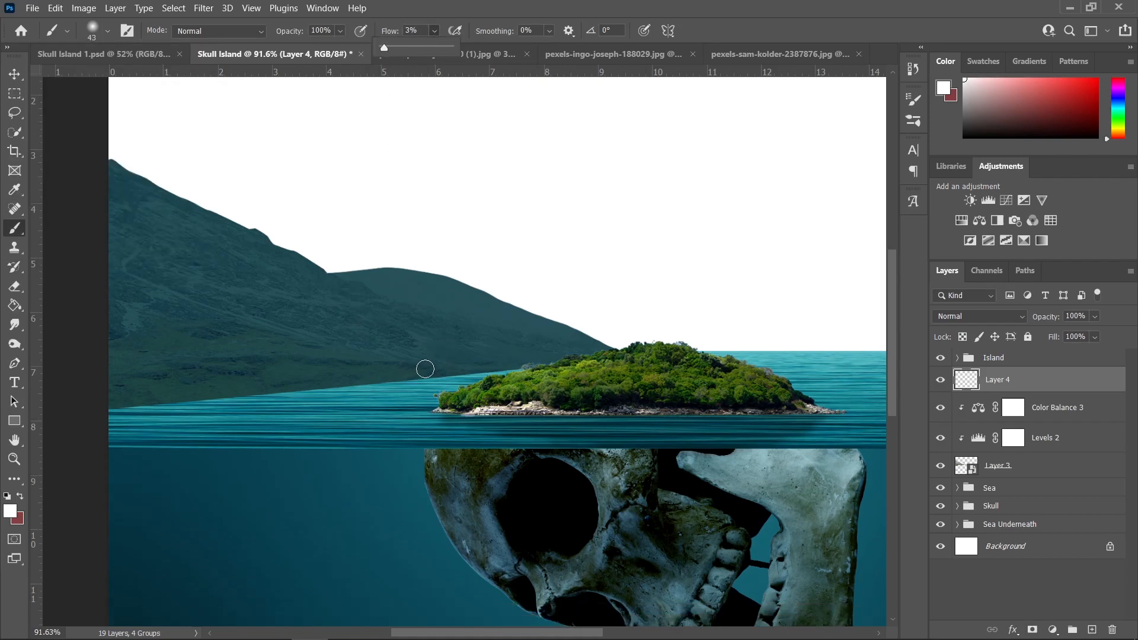
pyautogui.scroll(1, 434, 354)
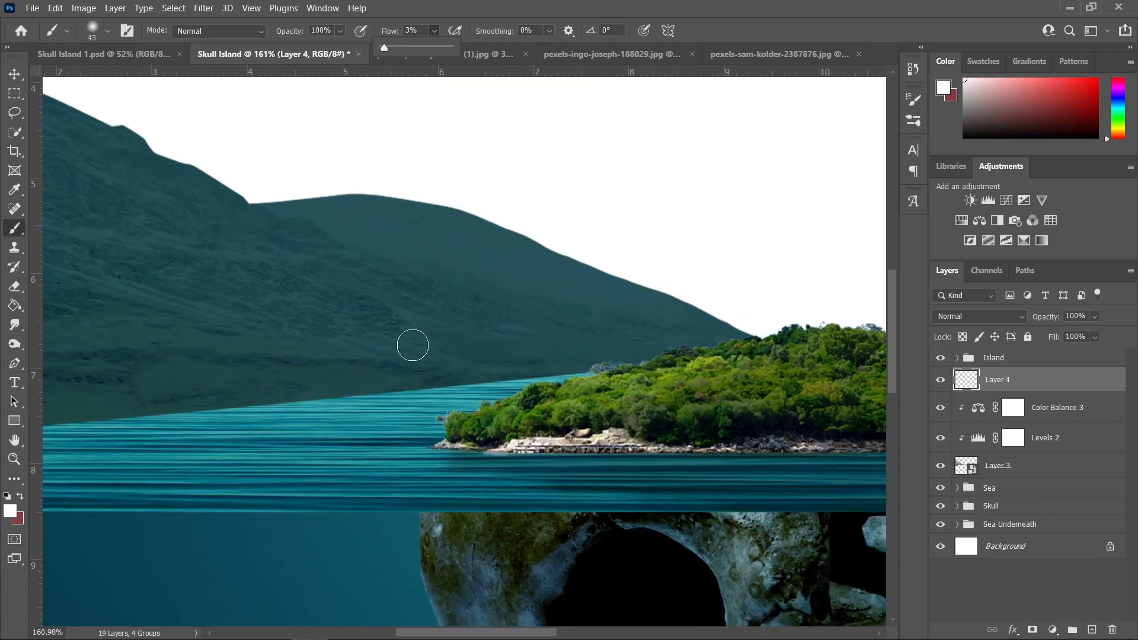
# - Sample the mountain's dark teal and softly paint along its waterline on the new layer, comparing with that layer hidden and shown
pyautogui.press('alt')
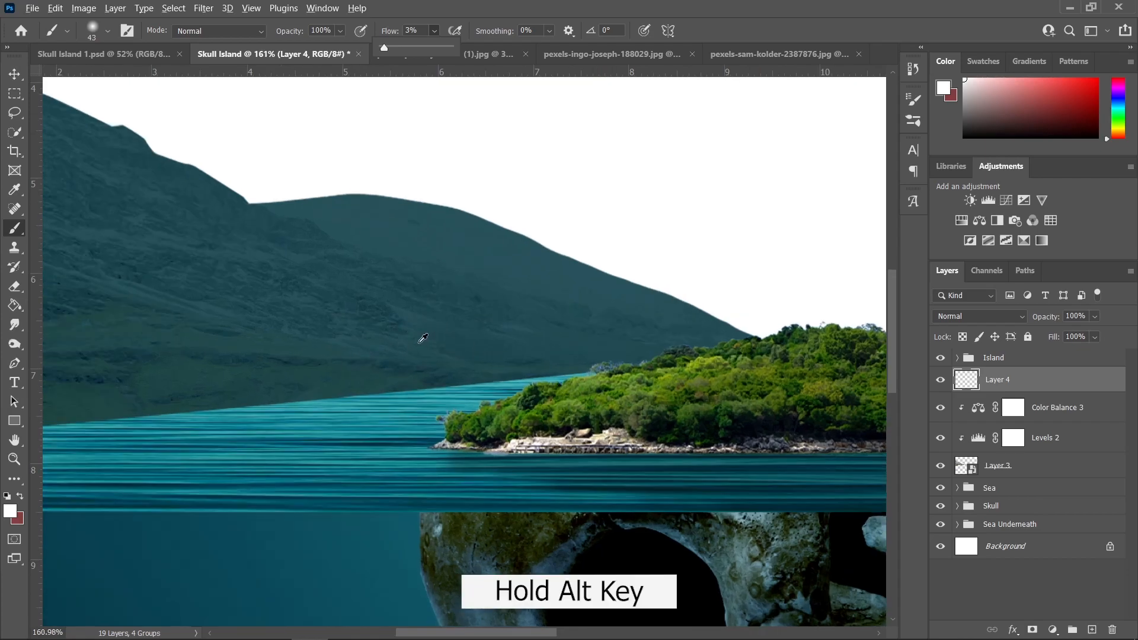
pyautogui.keyDown('alt'); pyautogui.click(445, 332); pyautogui.keyUp('alt')
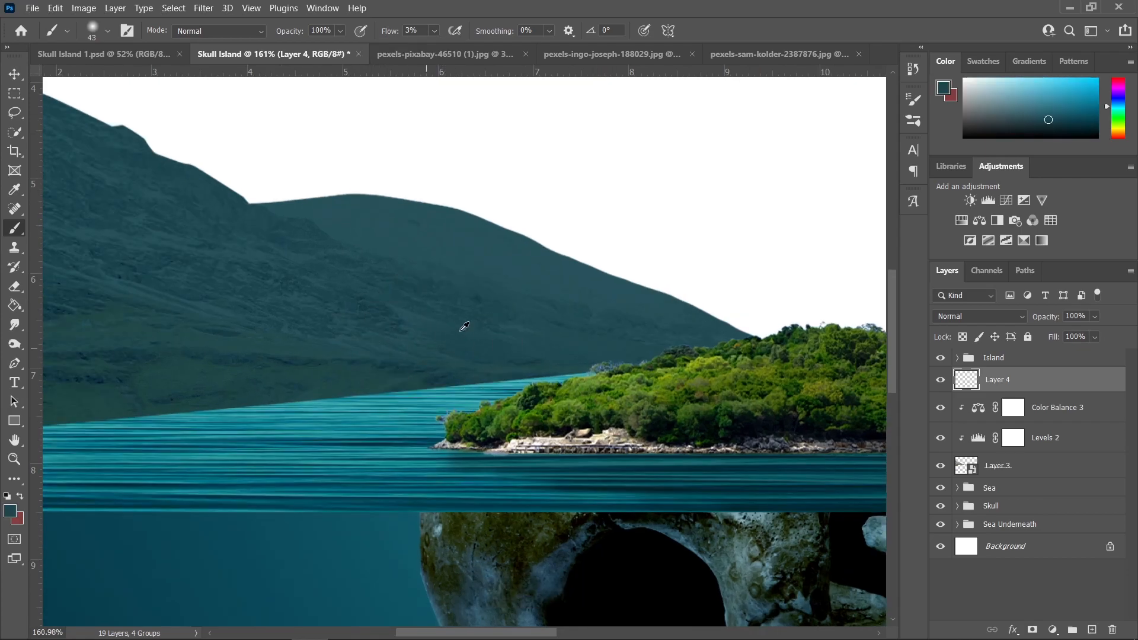
pyautogui.scroll(-3, 442, 339)
pyautogui.moveTo(452, 343); pyautogui.dragTo(470, 344)
pyautogui.scroll(-4, 470, 344)
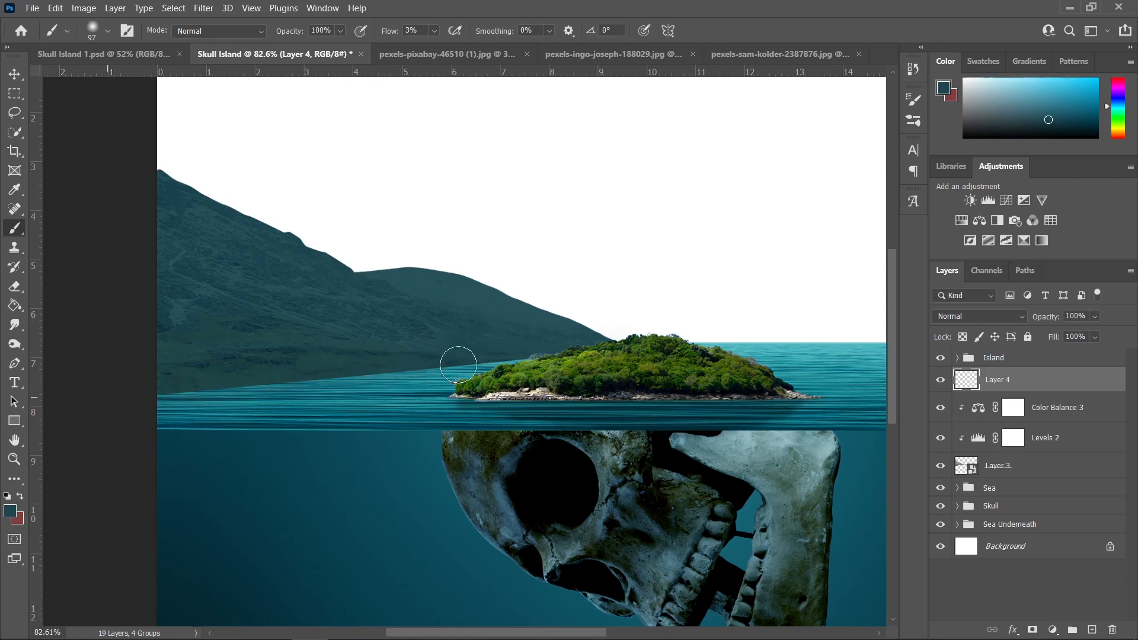
pyautogui.moveTo(235, 392); pyautogui.dragTo(243, 391)
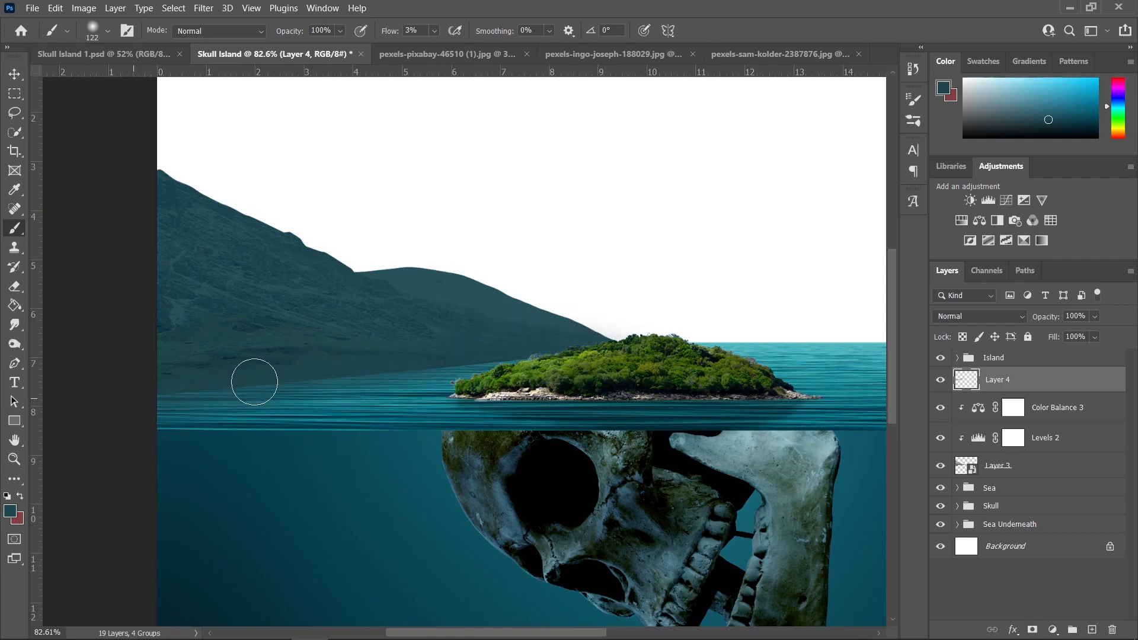
pyautogui.scroll(-3, 335, 365)
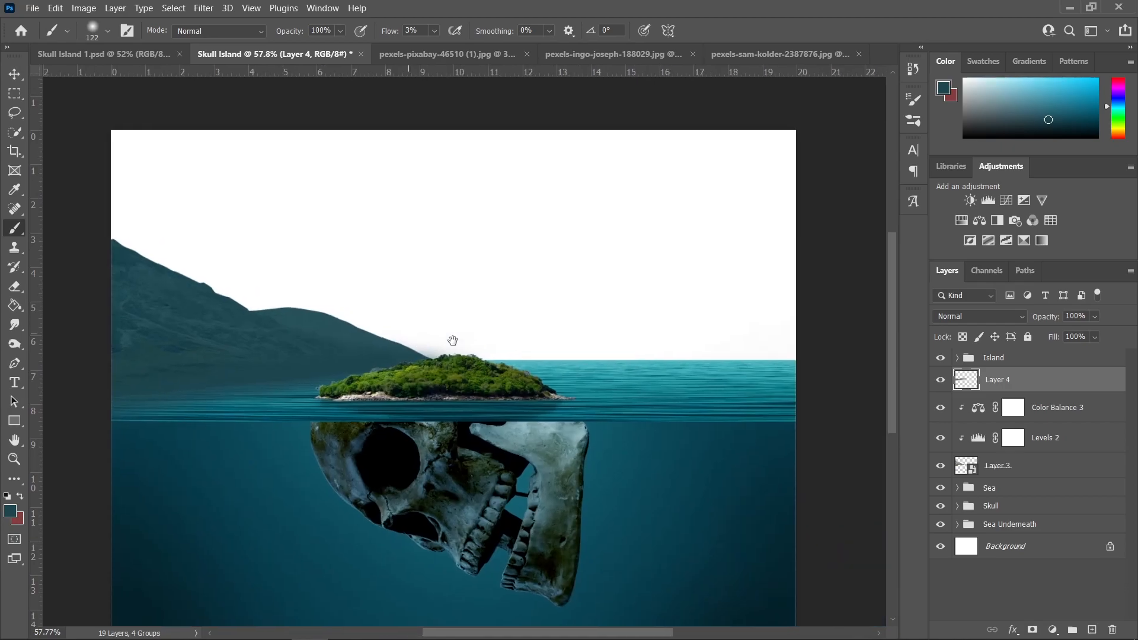
pyautogui.press('v')
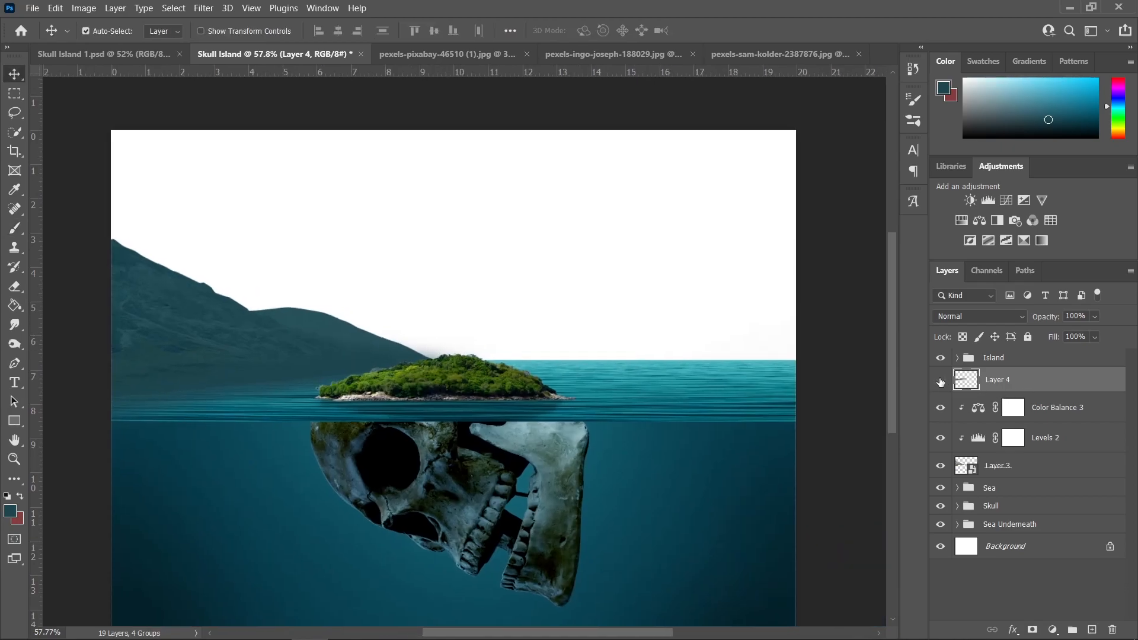
pyautogui.click(940, 381)
pyautogui.click(940, 381)
pyautogui.scroll(-2, 416, 360)
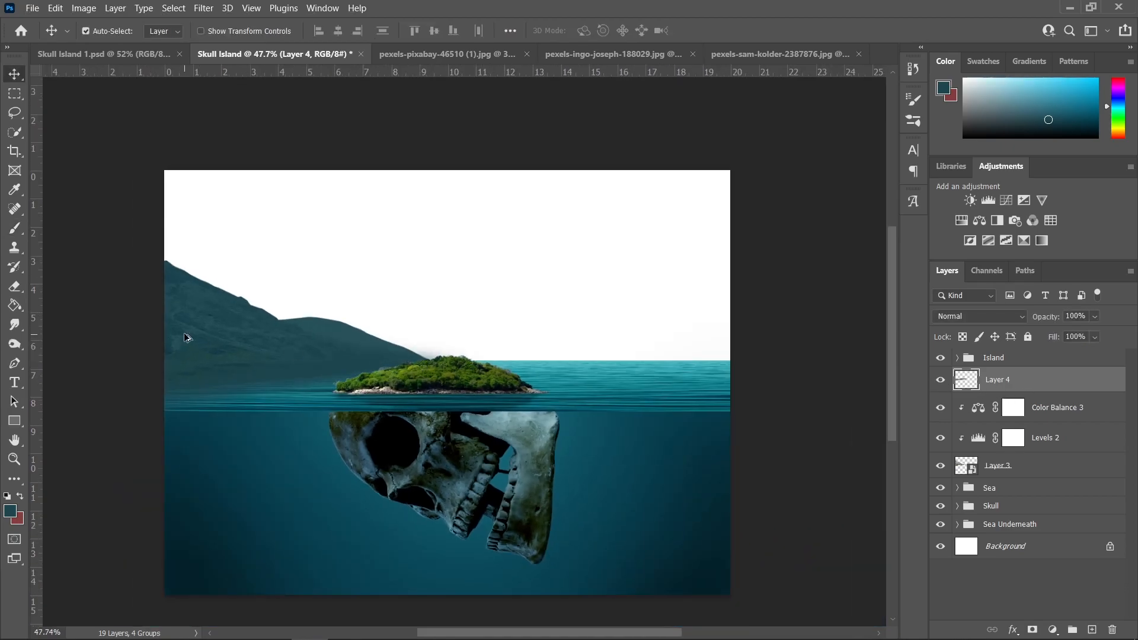
# - Free-transform the left mountain layer, pulling its outer corners up and outward so it rises taller at the canvas edge
pyautogui.scroll(2, 172, 333)
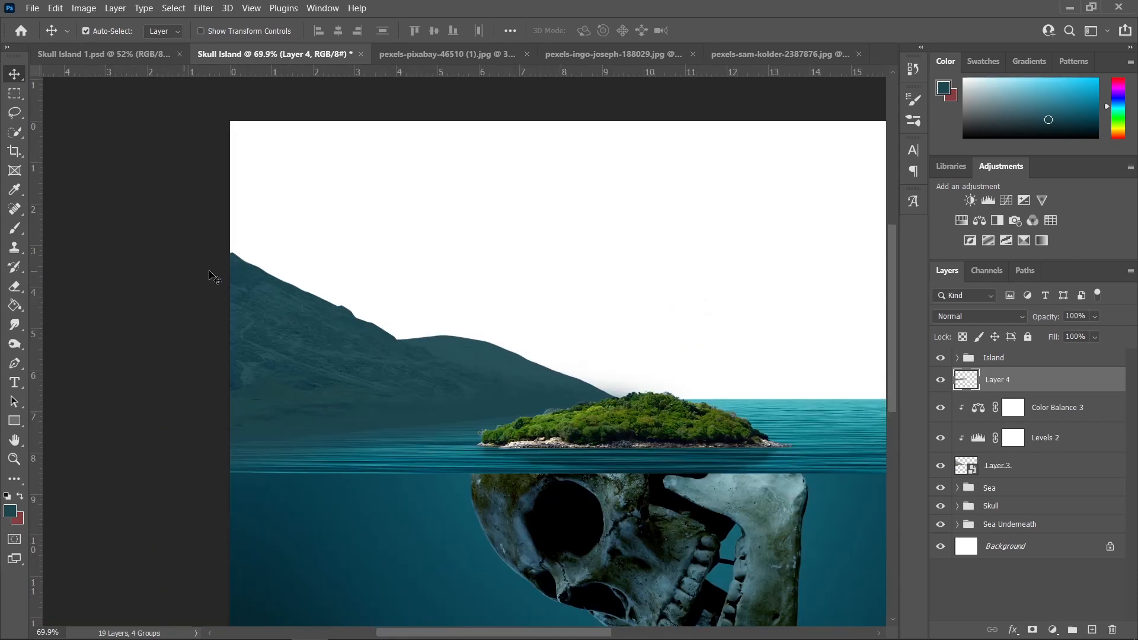
pyautogui.click(1031, 469)
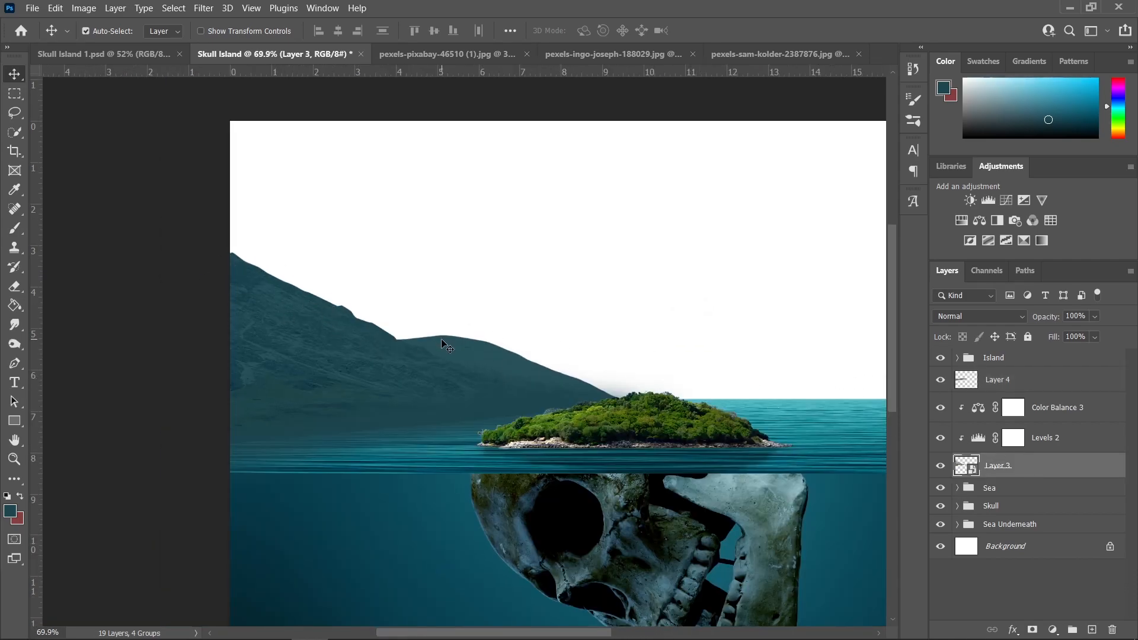
pyautogui.hotkey('ctrl', 't')
pyautogui.moveTo(57, 250); pyautogui.dragTo(42, 211)
pyautogui.moveTo(86, 452); pyautogui.dragTo(57, 456)
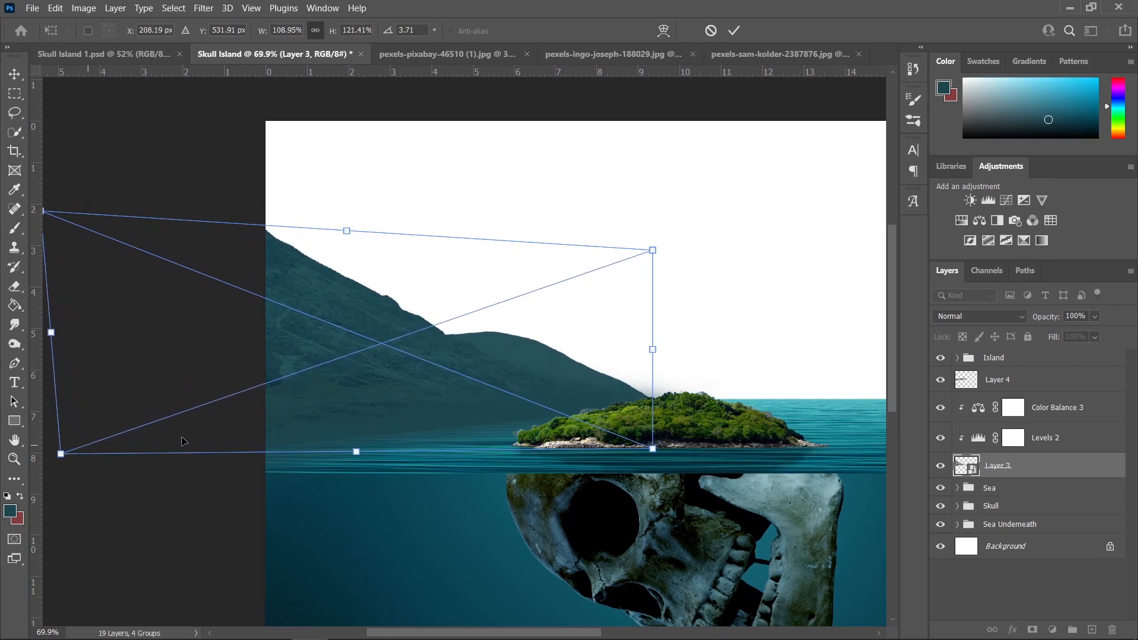
pyautogui.press('Return')
pyautogui.scroll(-2, 623, 376)
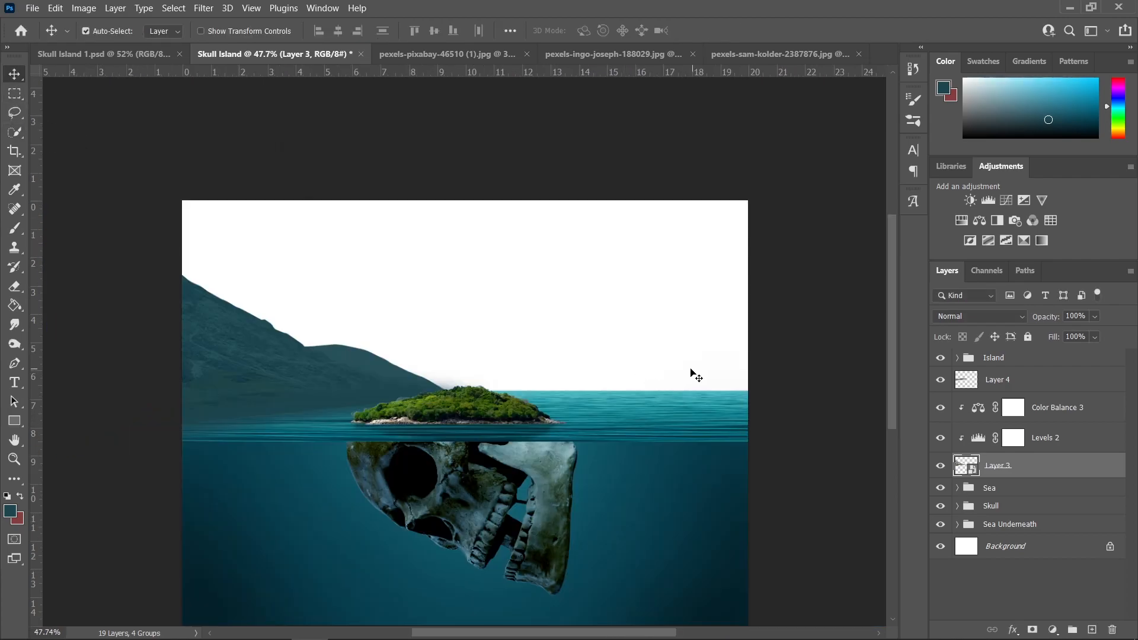
pyautogui.scroll(1, 668, 371)
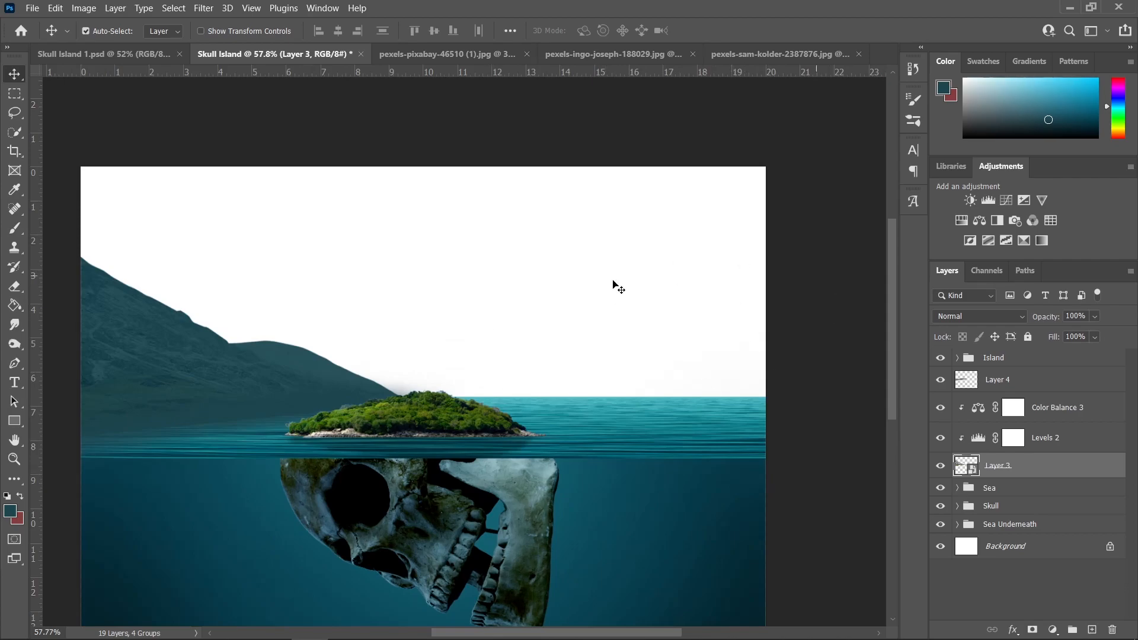
# - Open hintersee-3601004.jpg from the Skull Island folder as a separate document
pyautogui.click(167, 627)
pyautogui.click(625, 496)
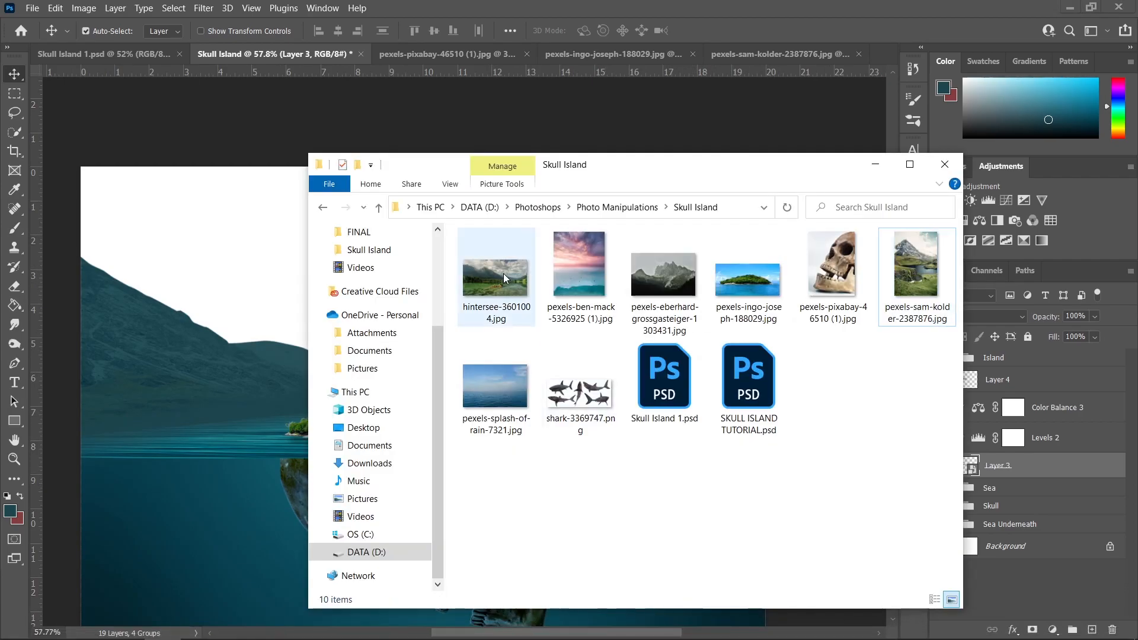
pyautogui.moveTo(496, 278); pyautogui.dragTo(879, 48)
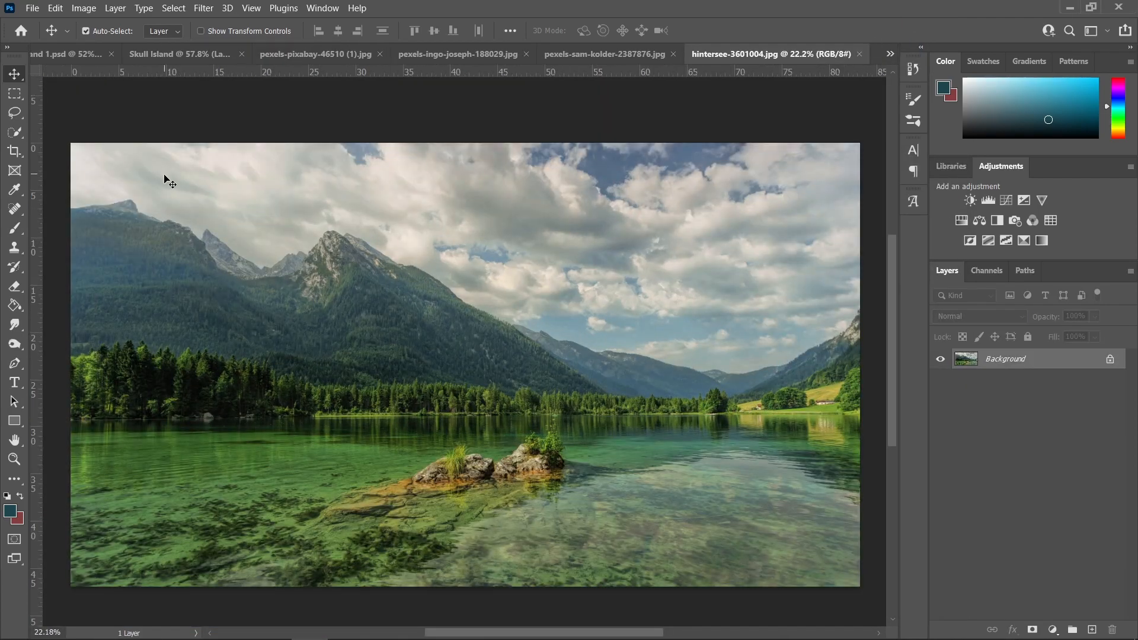
# - Quick-select the mountains and tree line in the lake photo and copy the selection to a new layer
pyautogui.click(15, 132)
pyautogui.scroll(3, 464, 431)
pyautogui.moveTo(429, 394); pyautogui.dragTo(504, 401)
pyautogui.scroll(-3, 403, 382)
pyautogui.moveTo(70, 254)
pyautogui.mouseDown()
pyautogui.moveTo(98, 252)
pyautogui.moveTo(172, 285)
pyautogui.moveTo(195, 267)
pyautogui.moveTo(317, 292)
pyautogui.moveTo(482, 338)
pyautogui.moveTo(474, 344)
pyautogui.moveTo(533, 368)
pyautogui.moveTo(655, 396)
pyautogui.moveTo(784, 396)
pyautogui.moveTo(484, 407)
pyautogui.moveTo(445, 420)
pyautogui.moveTo(152, 337)
pyautogui.moveTo(179, 373)
pyautogui.mouseUp()
pyautogui.press('[')
pyautogui.hotkey('ctrl', 'j')
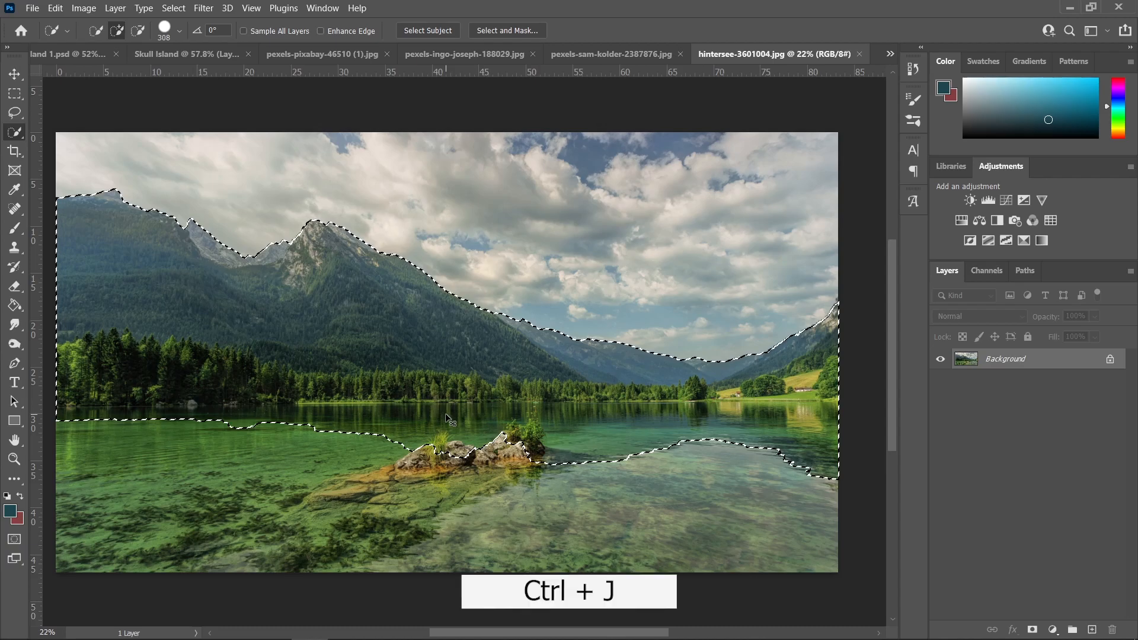
# - Convert the cut-out mountain layer to a smart object and bring it into the Skull Island document, directly beneath the Island group
pyautogui.rightClick(1021, 368)
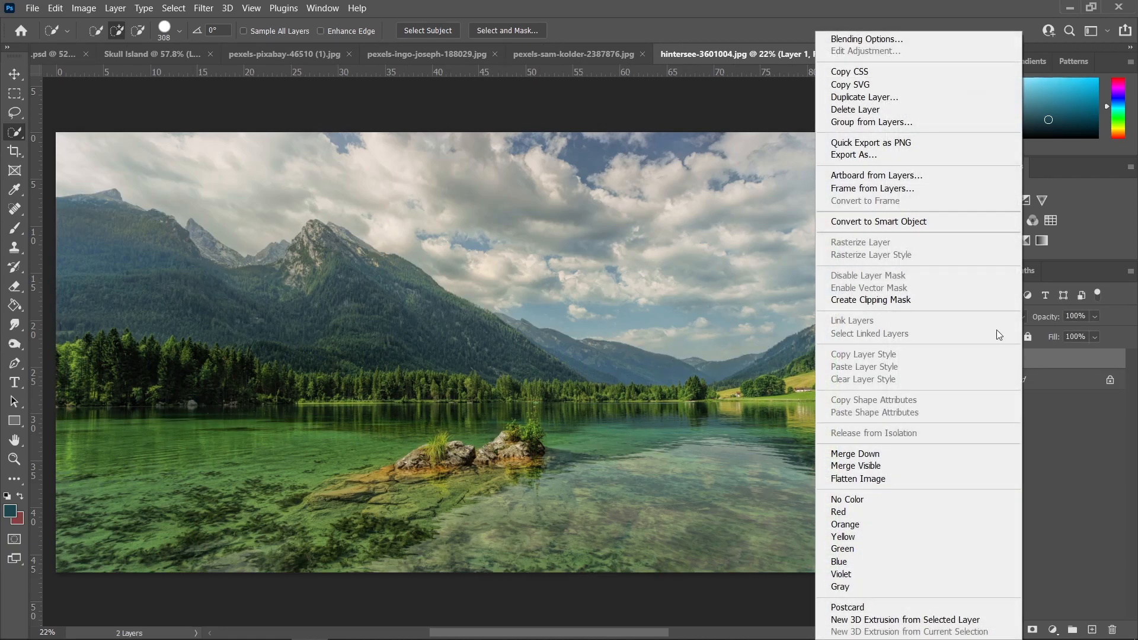
pyautogui.click(865, 221)
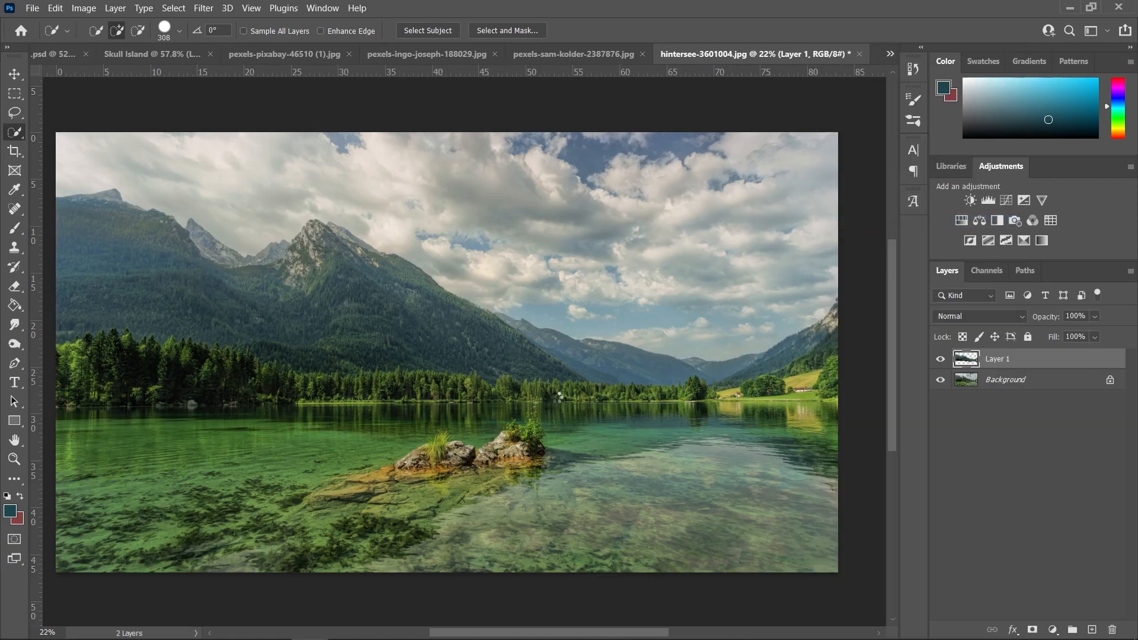
pyautogui.press('v')
pyautogui.press('v')
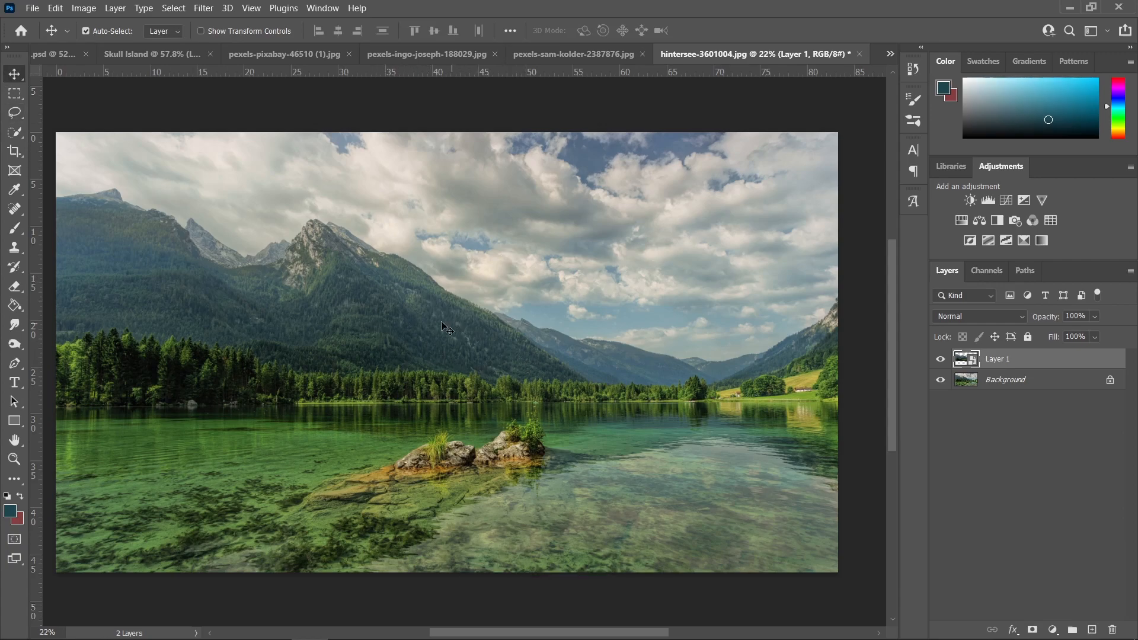
pyautogui.moveTo(422, 328); pyautogui.dragTo(652, 330)
pyautogui.moveTo(977, 465); pyautogui.dragTo(1037, 373)
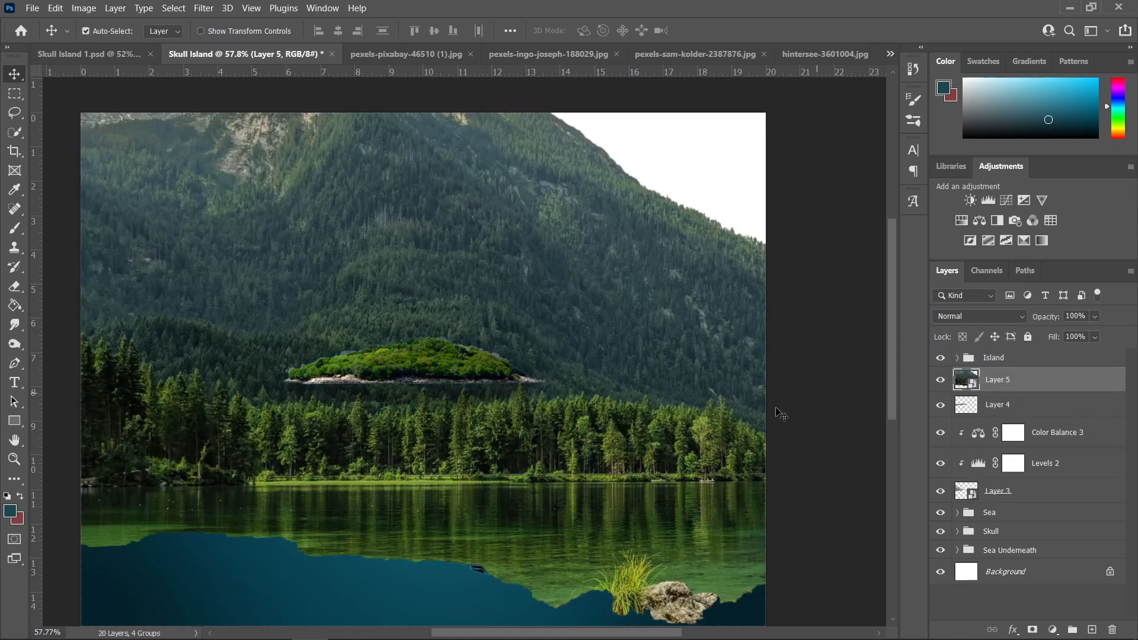
pyautogui.scroll(-2, 745, 431)
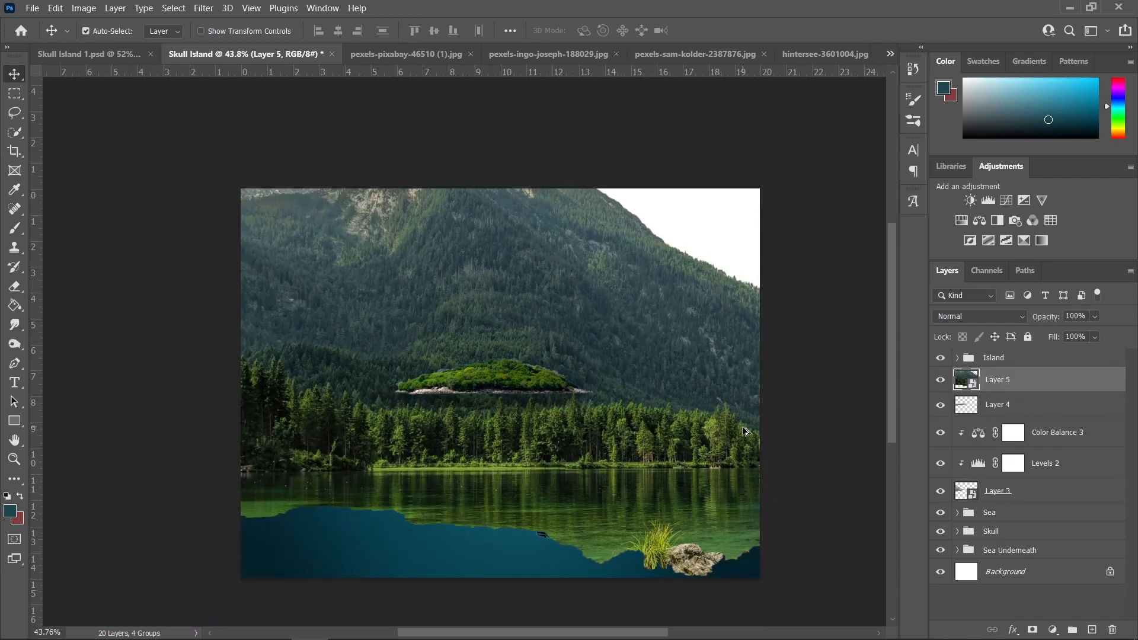
# - Group Layer 3, its Levels and Color Balance adjustments and Layer 4, naming the group "Left island"
pyautogui.click(1023, 499)
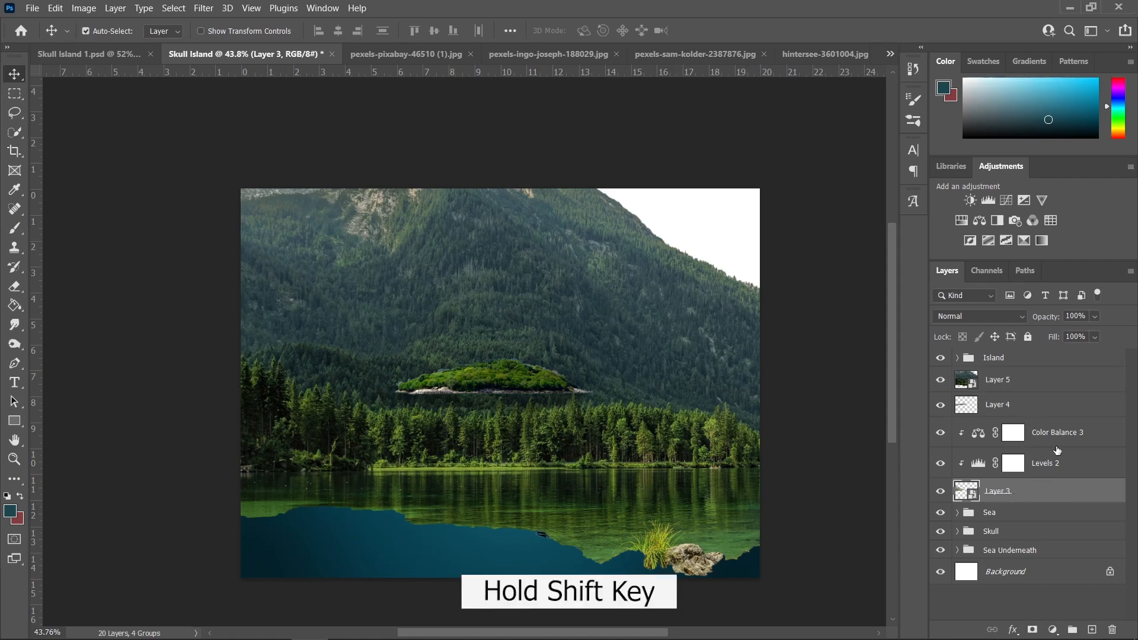
pyautogui.keyDown('shift'); pyautogui.click(1012, 409); pyautogui.keyUp('shift')
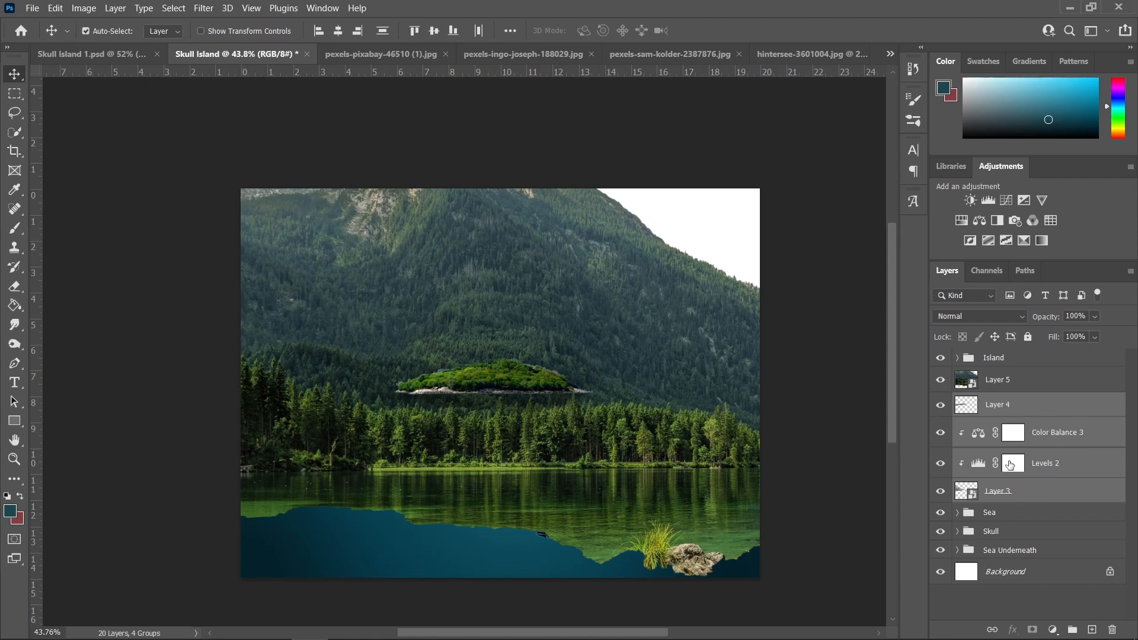
pyautogui.hotkey('ctrl', 'g')
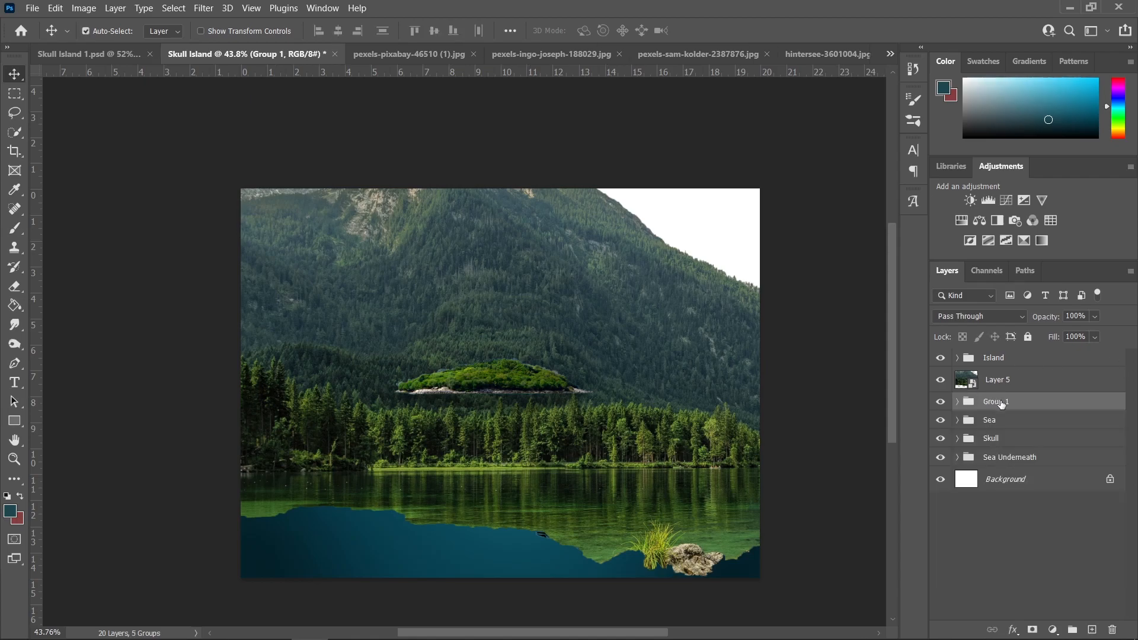
pyautogui.doubleClick(1001, 402)
pyautogui.write('Left island')
pyautogui.press('Return')
# - Scale the new mountain layer to 21.56%, place it behind the island toward the canvas's right side, and flip it horizontally
pyautogui.click(1007, 382)
pyautogui.hotkey('ctrl', 't')
pyautogui.scroll(-5, 610, 357)
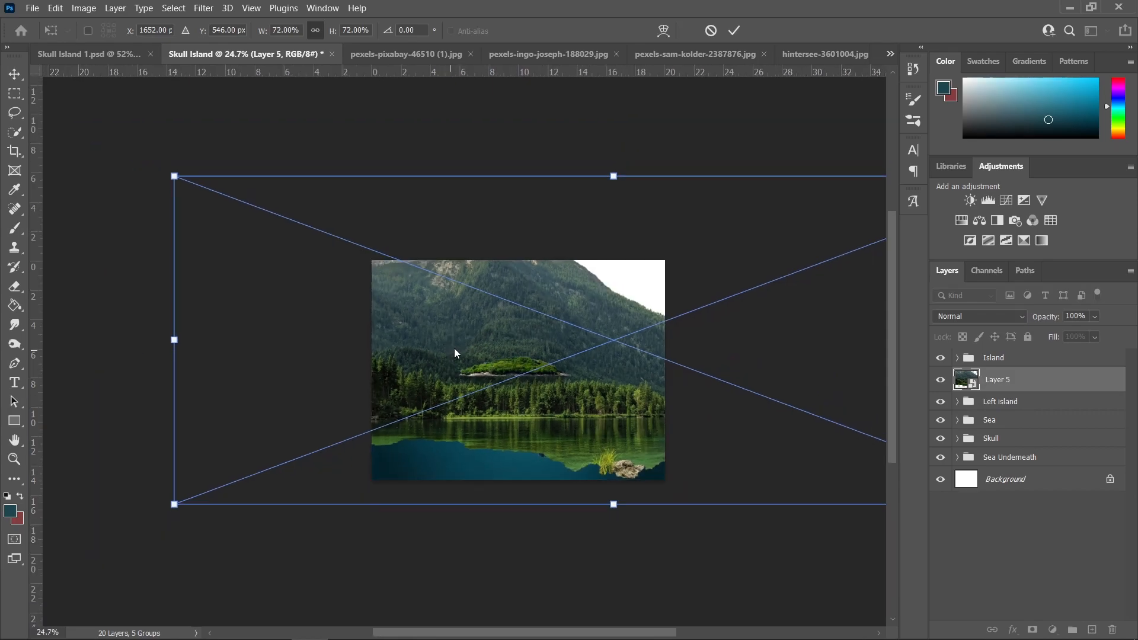
pyautogui.moveTo(173, 340); pyautogui.dragTo(797, 340)
pyautogui.moveTo(860, 346); pyautogui.dragTo(437, 336)
pyautogui.scroll(5, 568, 356)
pyautogui.rightClick(630, 323)
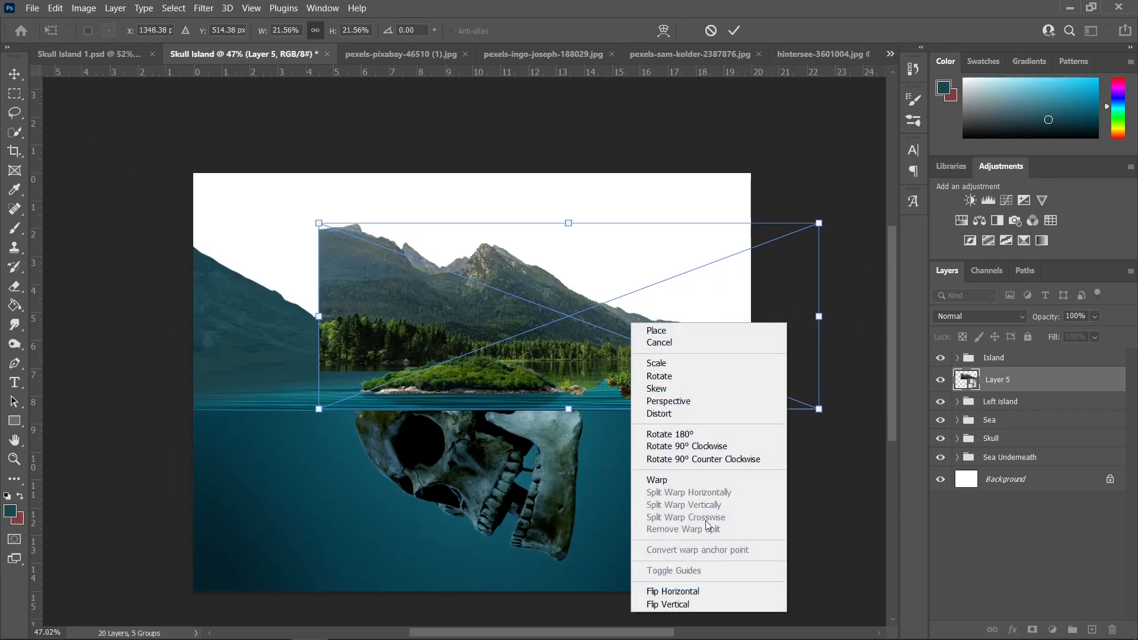
pyautogui.click(709, 591)
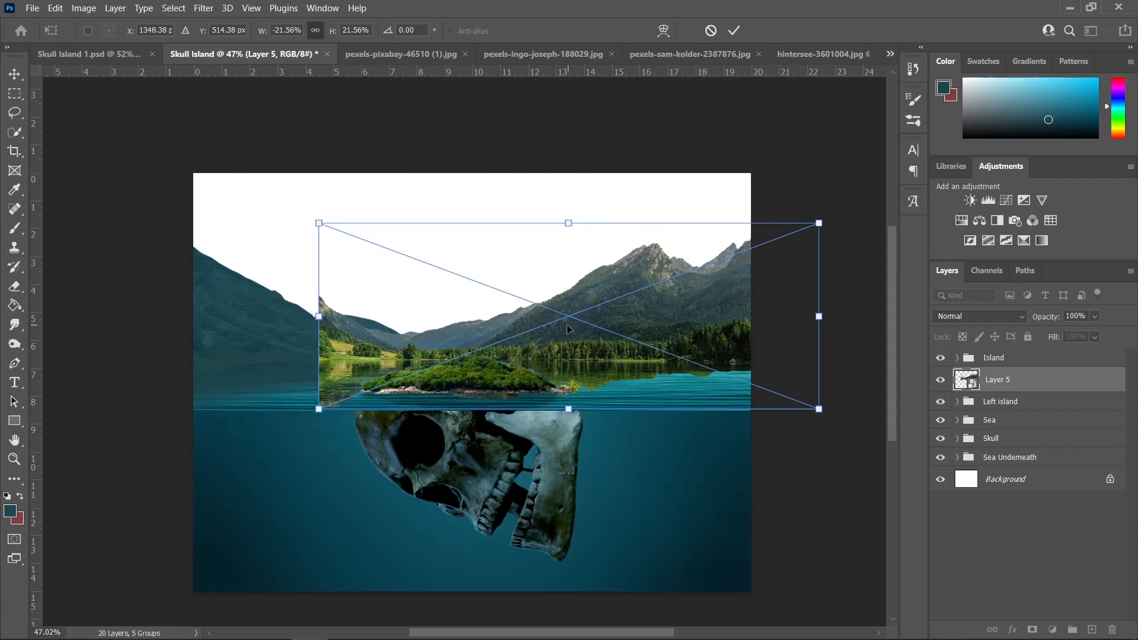
pyautogui.press('Return')
pyautogui.scroll(3, 519, 318)
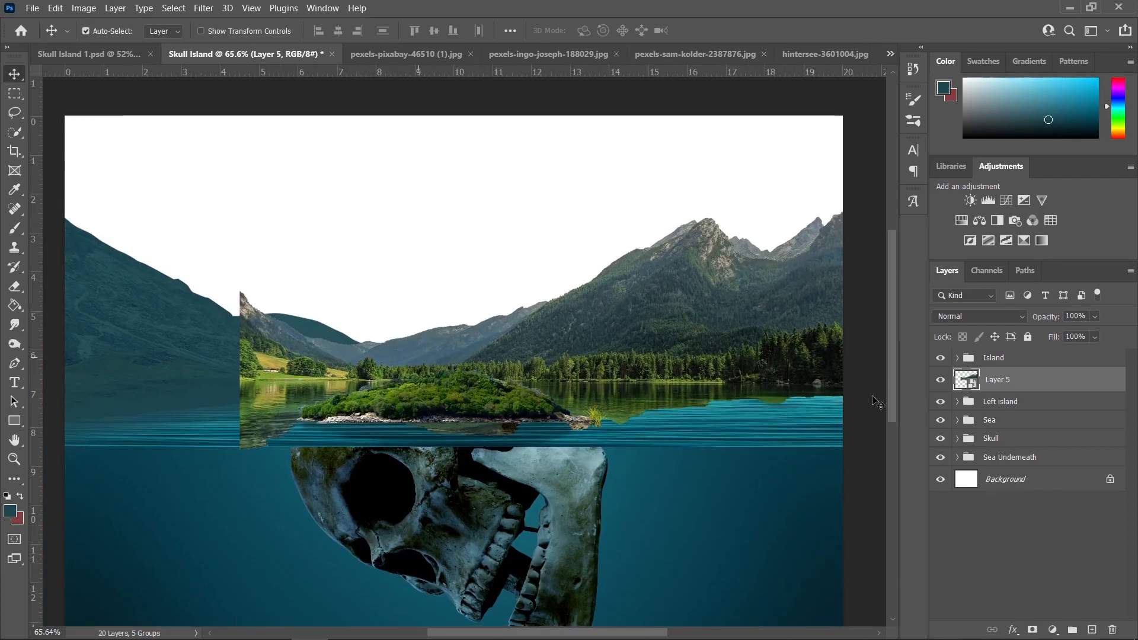
# - Add a layer mask to the new mountain layer and set up a Hard Round brush of 133 px at 100% flow
pyautogui.click(1029, 628)
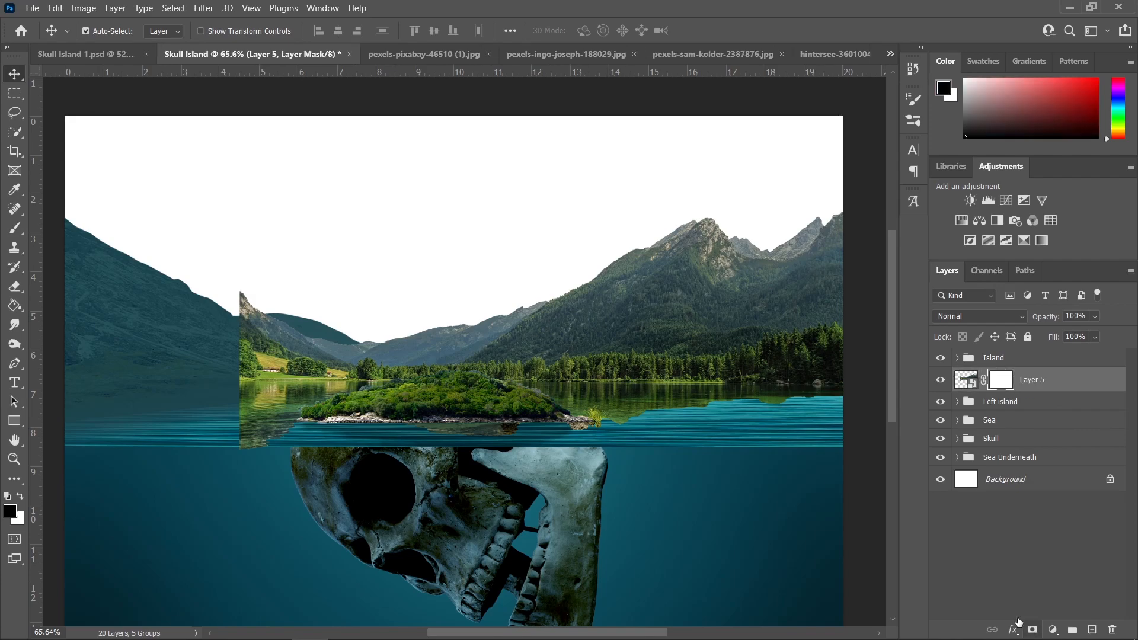
pyautogui.press('b')
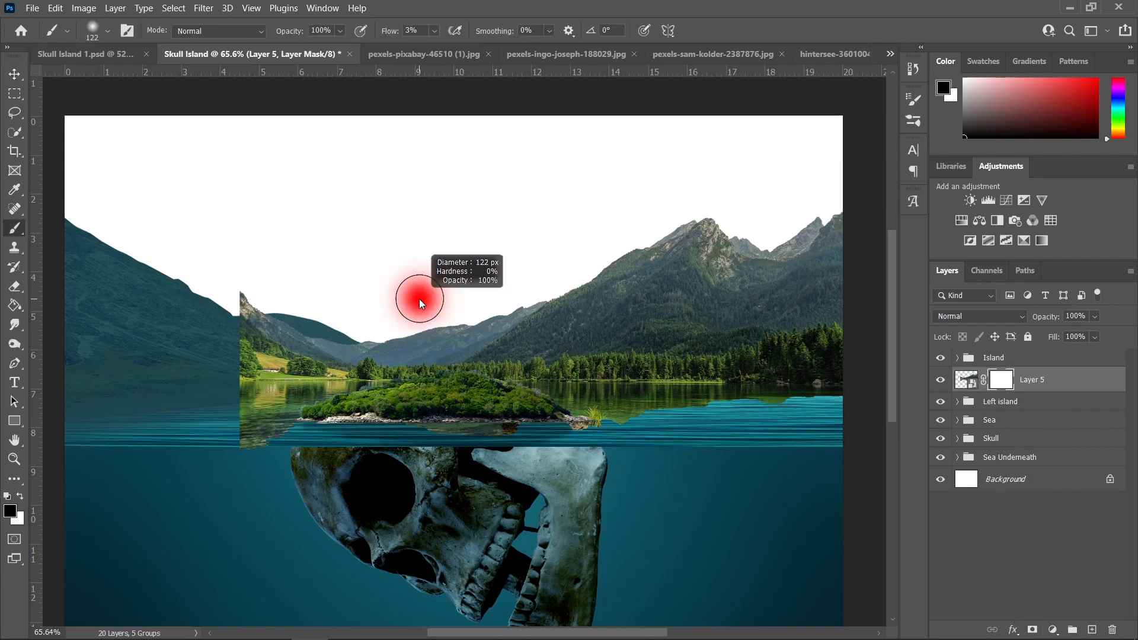
pyautogui.click(434, 31)
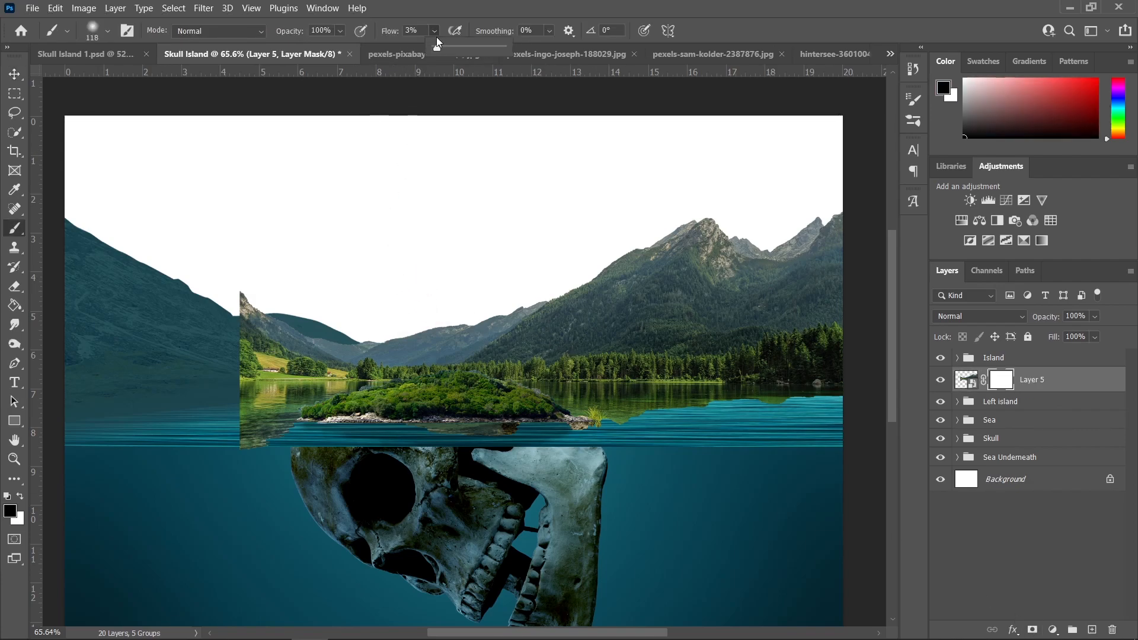
pyautogui.moveTo(439, 50); pyautogui.dragTo(509, 48)
pyautogui.click(107, 31)
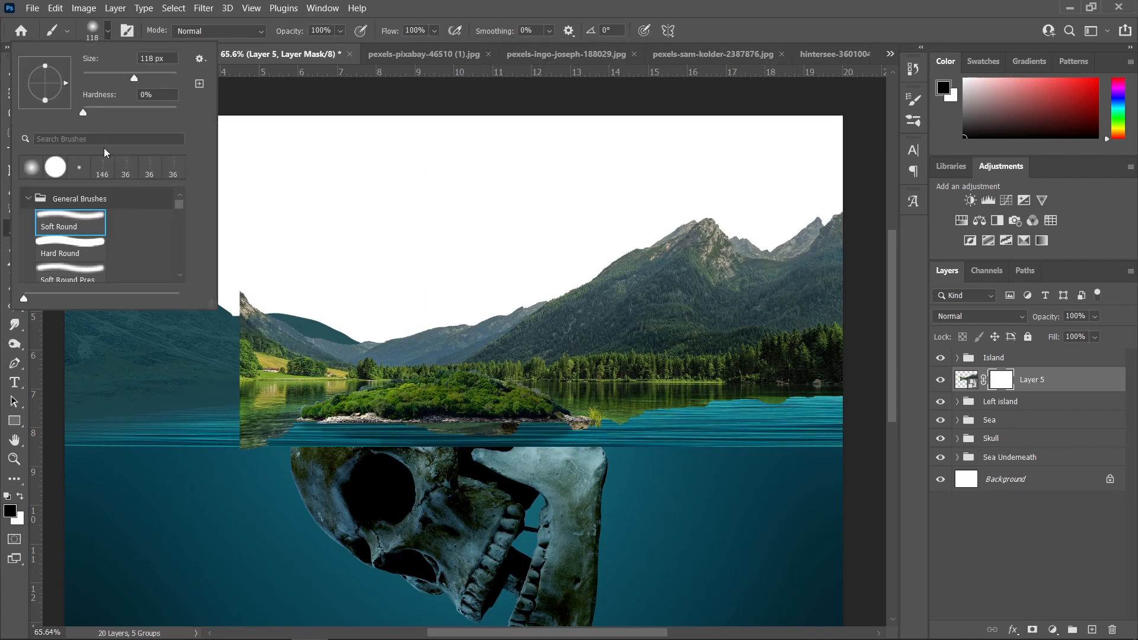
pyautogui.click(68, 257)
pyautogui.moveTo(431, 317); pyautogui.dragTo(451, 326)
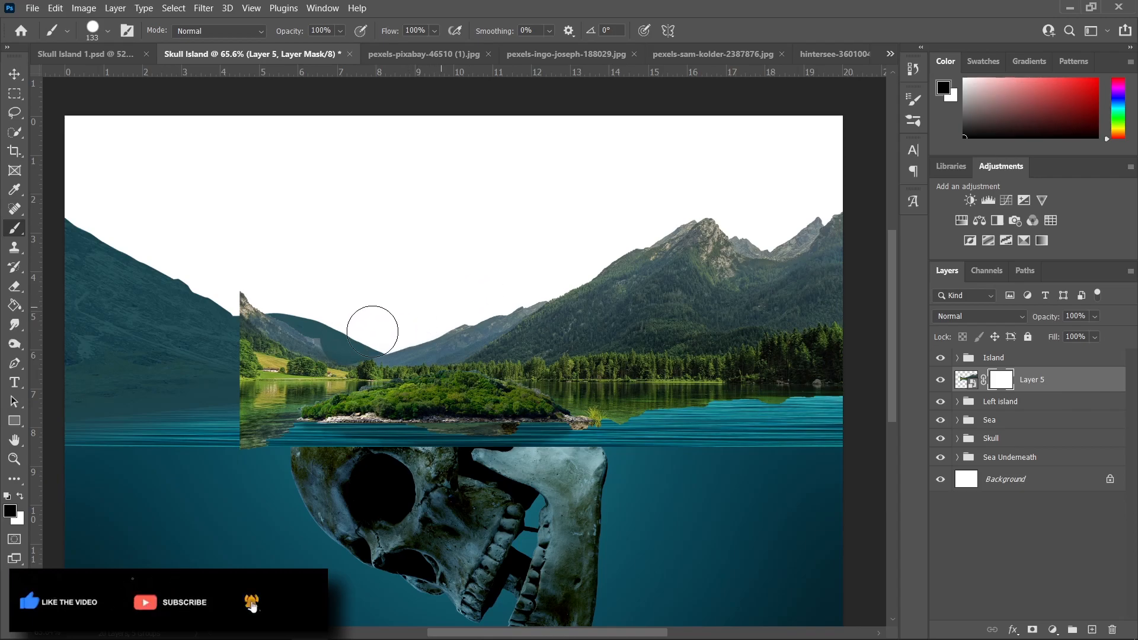
# - Mask out the new mountain layer's left end, including the low hills and meadow covering the teal mountain
pyautogui.moveTo(383, 325); pyautogui.dragTo(246, 328)
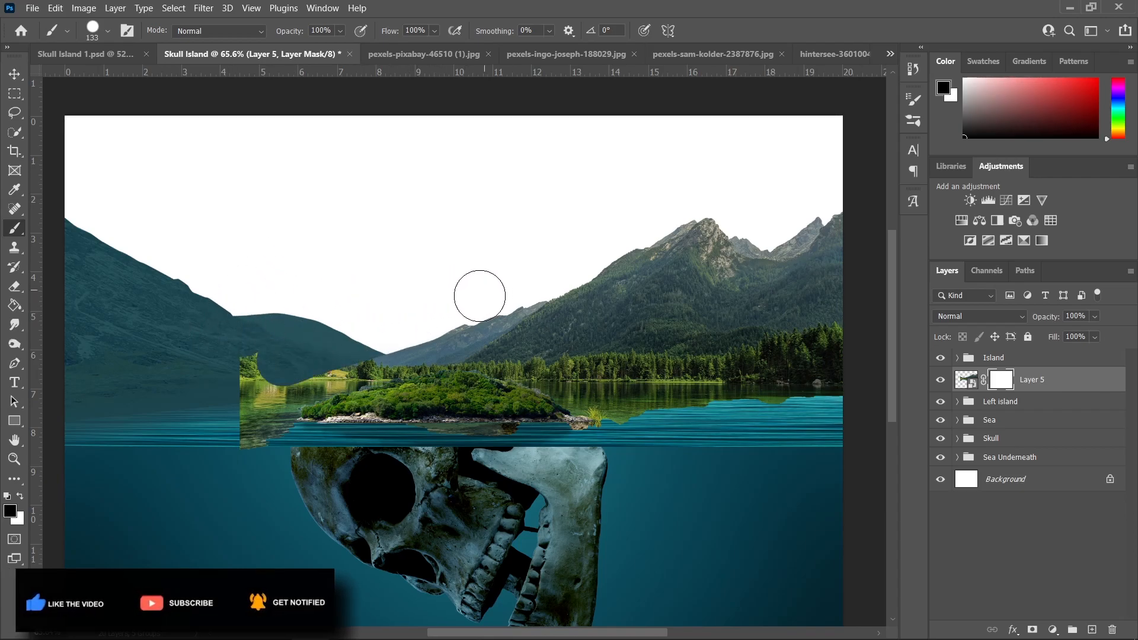
pyautogui.moveTo(430, 317); pyautogui.dragTo(351, 360)
pyautogui.moveTo(255, 370); pyautogui.dragTo(285, 436)
pyautogui.moveTo(414, 332); pyautogui.dragTo(495, 303)
# - Mask out the lake water below the tree line so the teal sea meets the shore, undoing unsatisfactory strokes
pyautogui.moveTo(569, 418); pyautogui.dragTo(711, 412)
pyautogui.moveTo(583, 400)
pyautogui.mouseDown()
pyautogui.moveTo(445, 398)
pyautogui.moveTo(704, 400)
pyautogui.mouseUp()
pyautogui.hotkey('ctrl', 'z')
pyautogui.moveTo(355, 400); pyautogui.dragTo(625, 413)
pyautogui.hotkey('ctrl', 'z')
pyautogui.moveTo(356, 392); pyautogui.dragTo(711, 410)
pyautogui.moveTo(437, 361); pyautogui.dragTo(500, 373)
# - Convert the masked right mountain layer to a smart object
pyautogui.scroll(2, 500, 373)
pyautogui.press('v')
pyautogui.moveTo(654, 339); pyautogui.dragTo(627, 338)
pyautogui.rightClick(1055, 375)
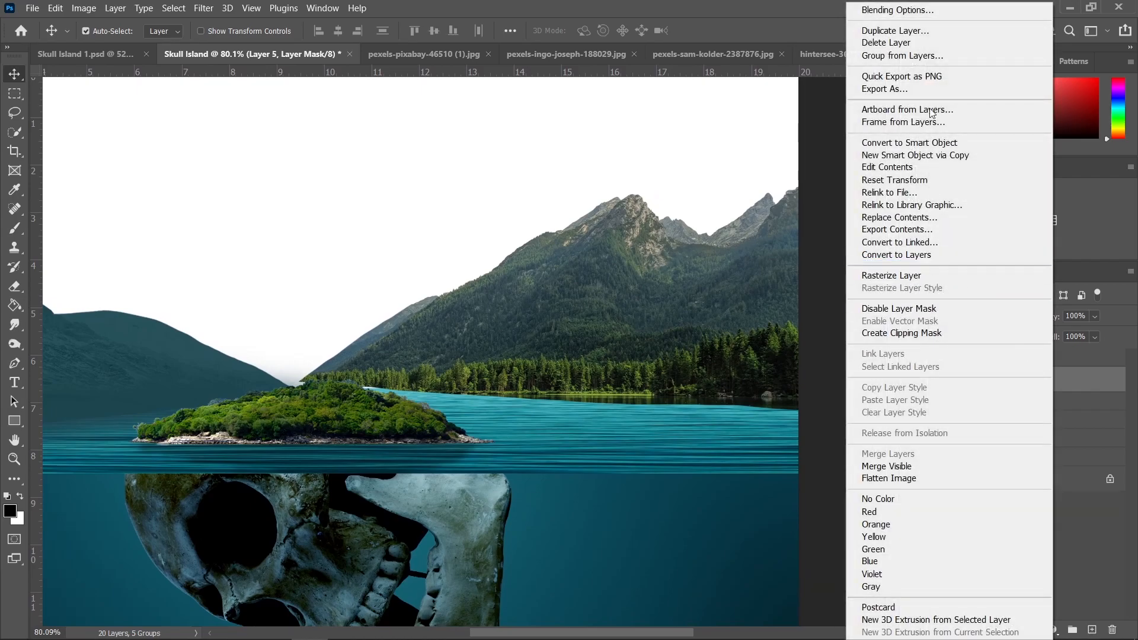
pyautogui.click(932, 143)
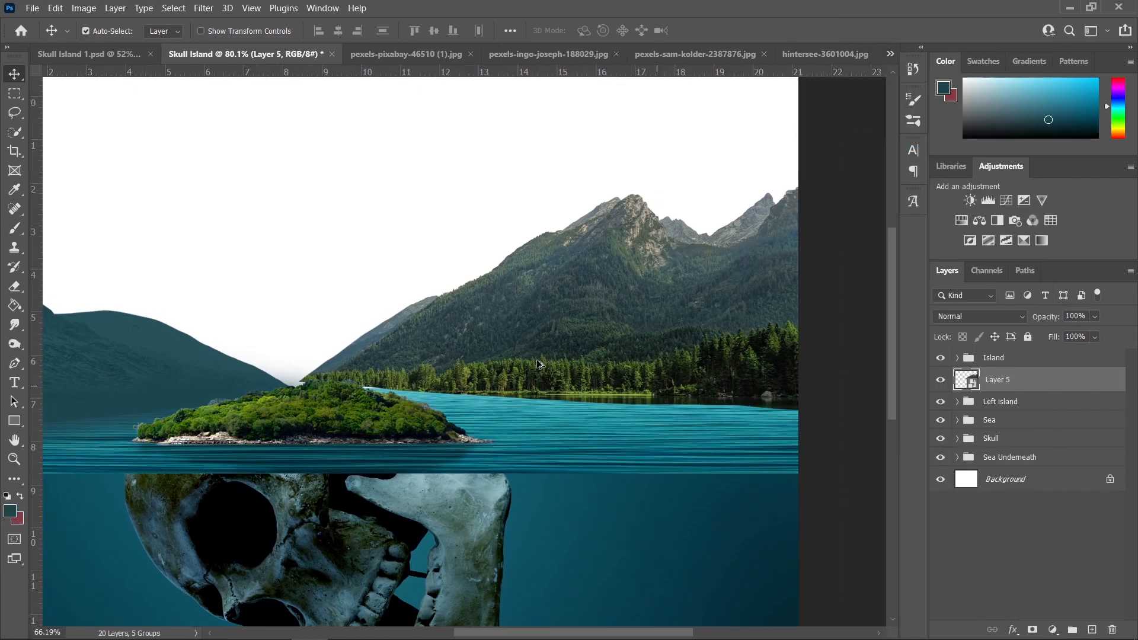
# - Move the right mountain farther right and slightly down, opening a gap between it and the island
pyautogui.scroll(-2, 539, 353)
pyautogui.moveTo(536, 344); pyautogui.dragTo(603, 353)
pyautogui.scroll(-2, 592, 360)
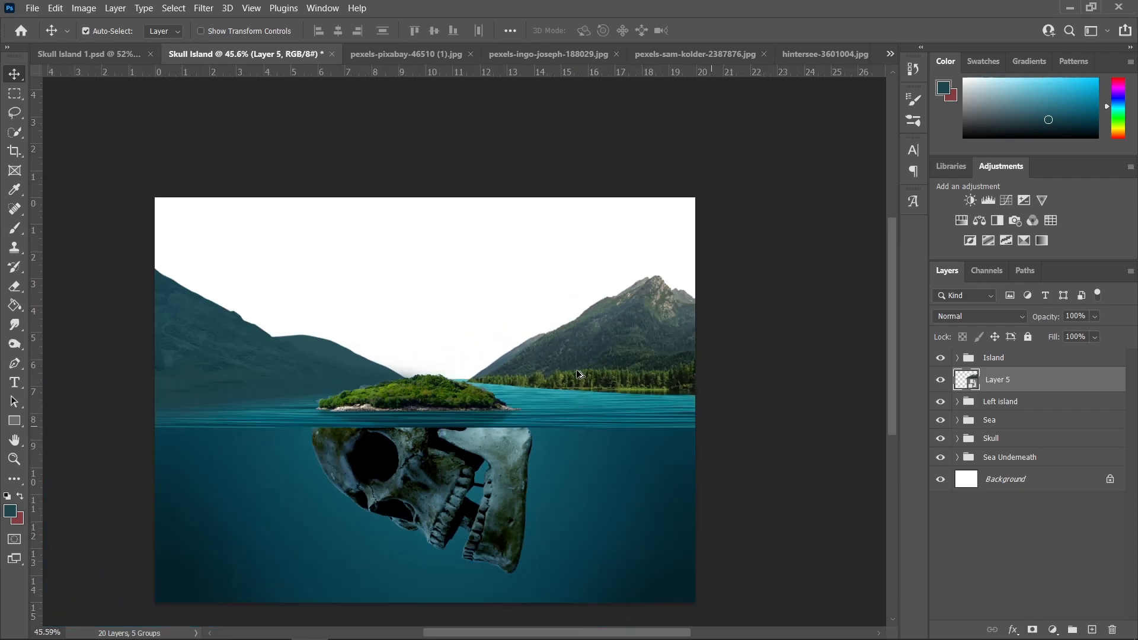
# - Rasterize the right mountain's smart object layer
pyautogui.scroll(4, 496, 379)
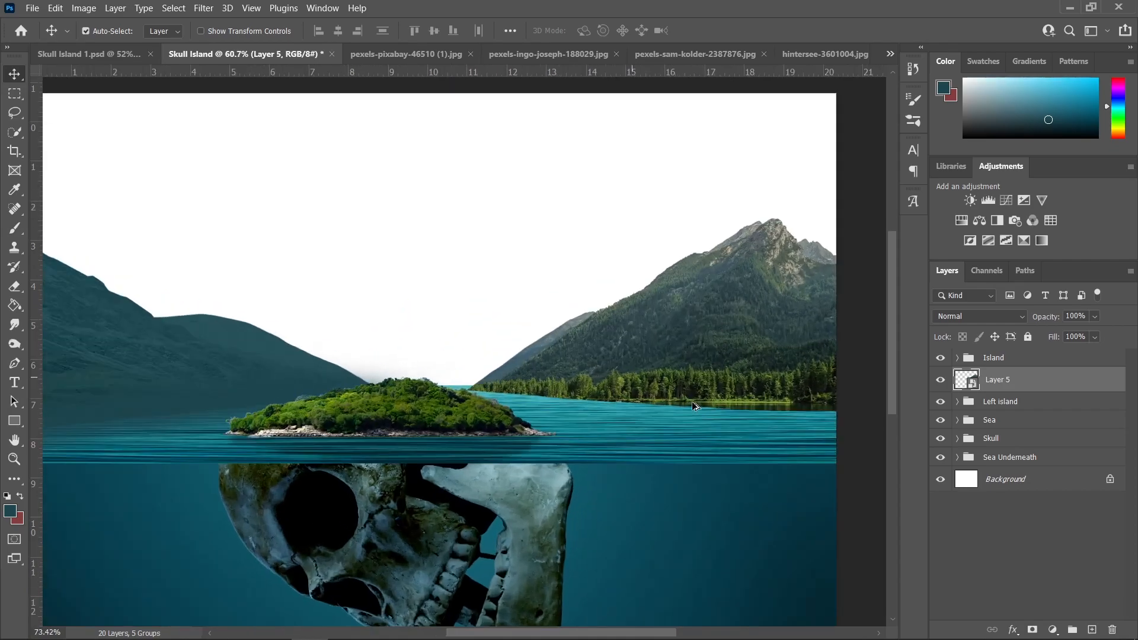
pyautogui.rightClick(1007, 384)
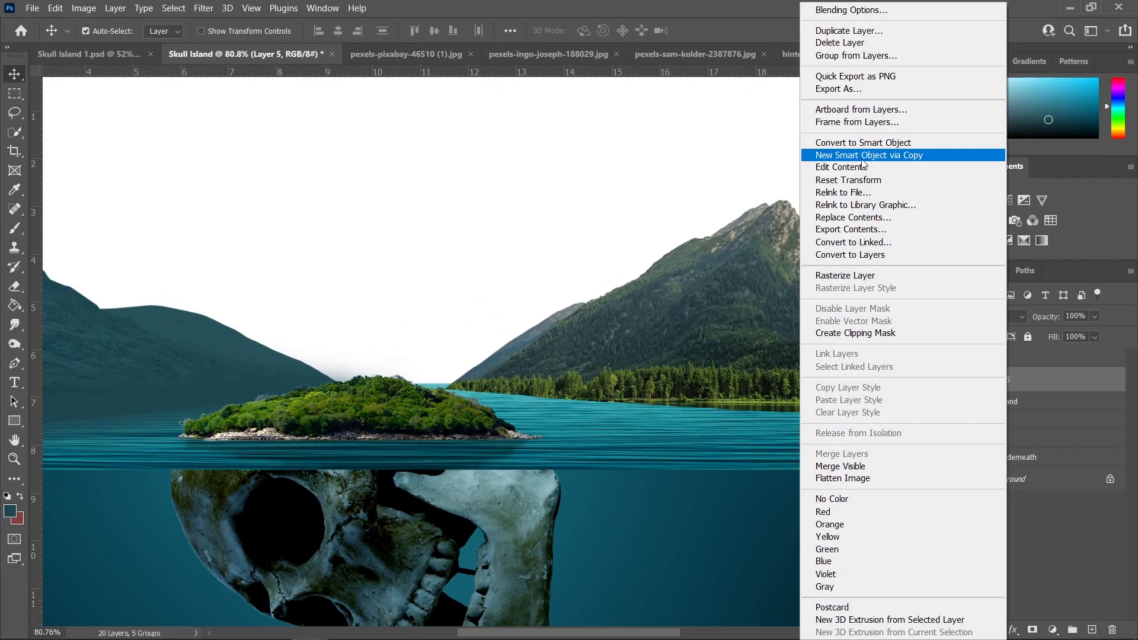
pyautogui.click(863, 275)
pyautogui.scroll(1, 625, 326)
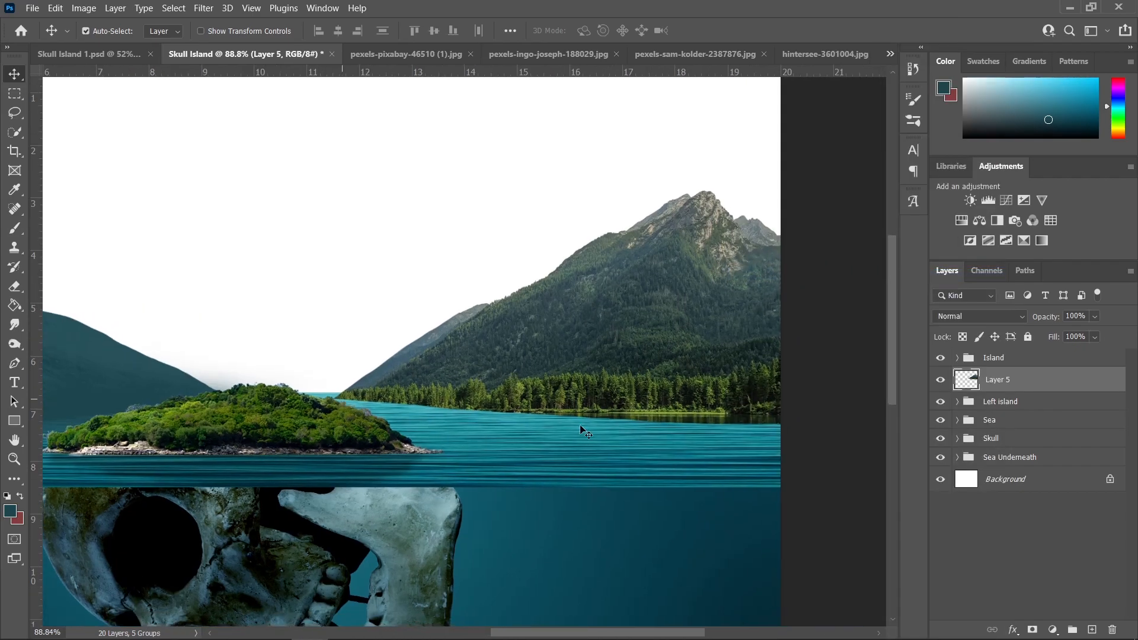
# - Erase the remaining lake water and grassy shore strip beneath the tree line of the right mountain
pyautogui.press('e')
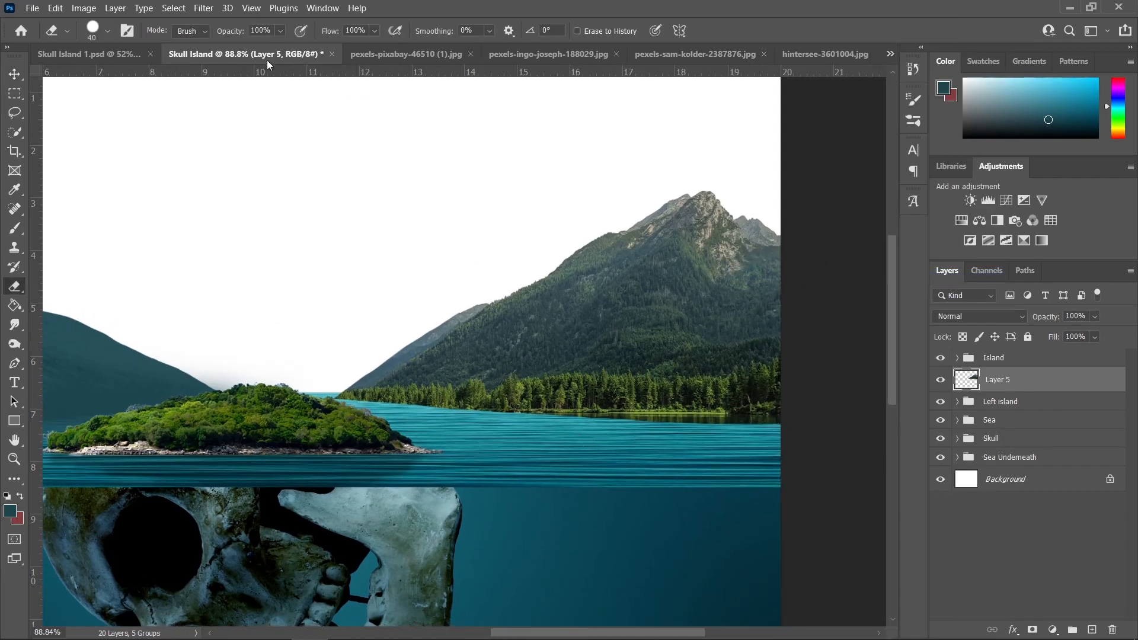
pyautogui.scroll(1, 426, 406)
pyautogui.moveTo(486, 374); pyautogui.dragTo(464, 366)
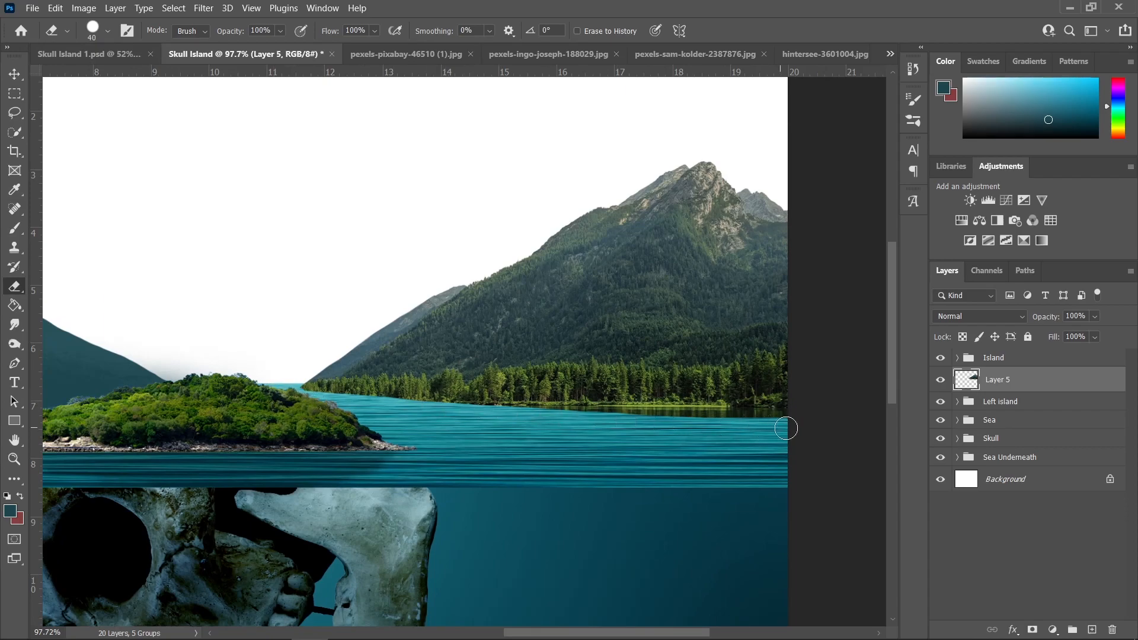
pyautogui.keyDown('shift'); pyautogui.click(813, 431); pyautogui.keyUp('shift')
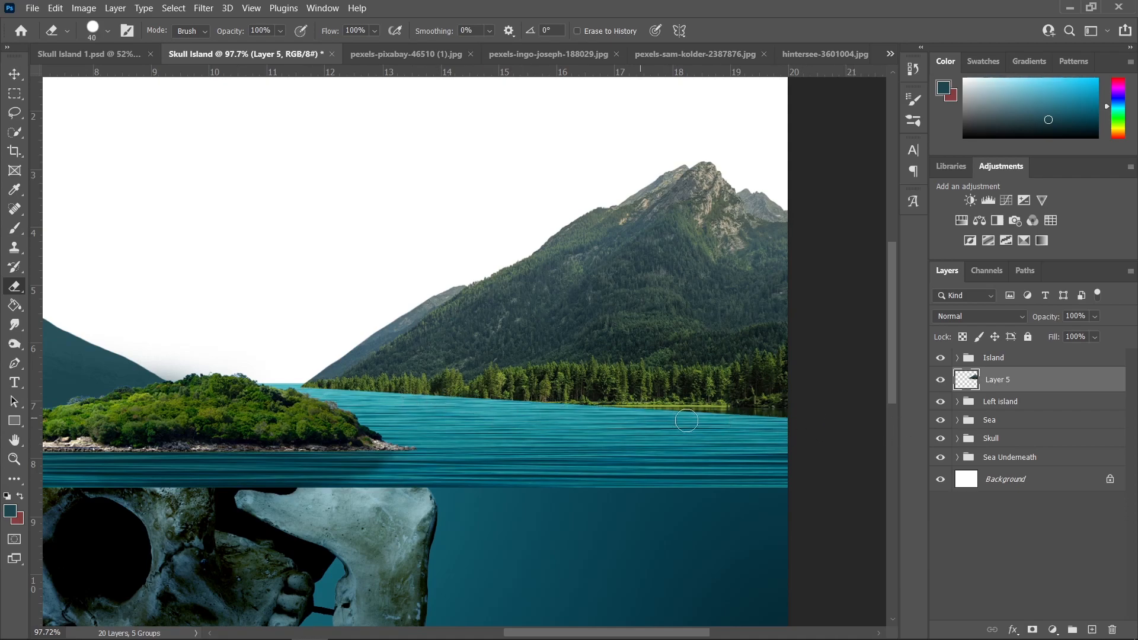
pyautogui.scroll(3, 578, 413)
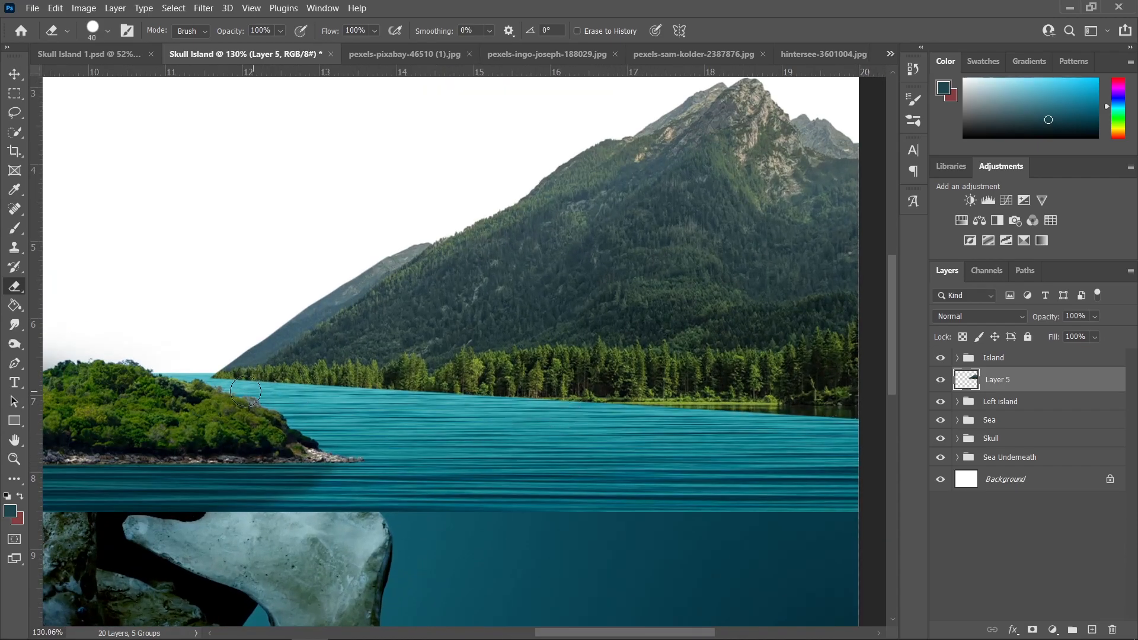
pyautogui.moveTo(202, 380)
pyautogui.mouseDown()
pyautogui.moveTo(413, 408)
pyautogui.moveTo(865, 421)
pyautogui.mouseUp()
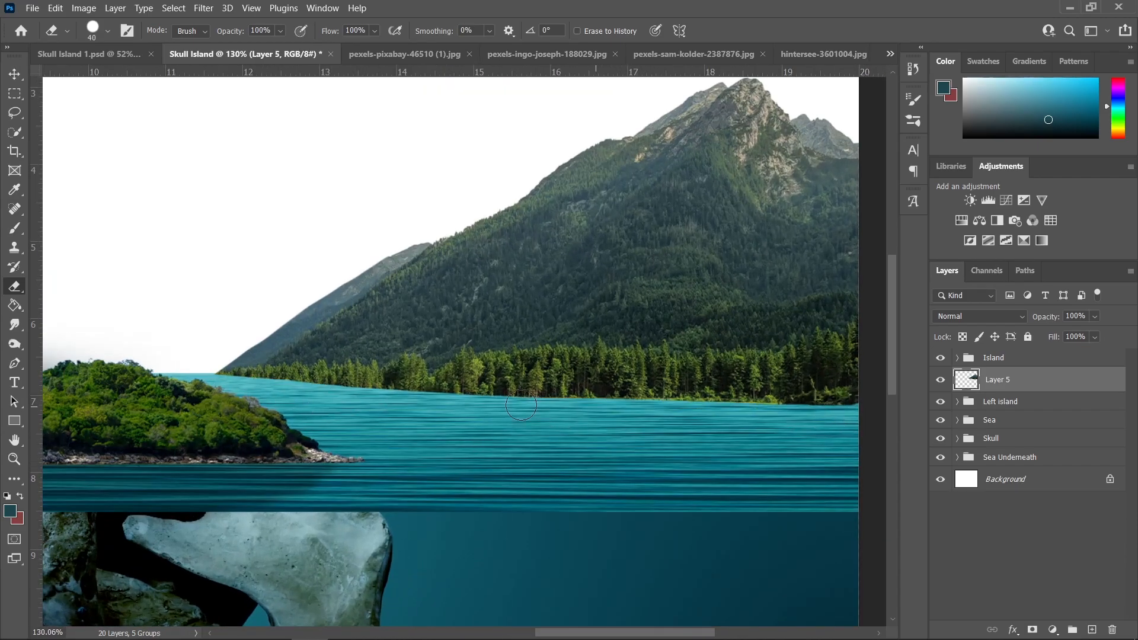
# - Erase the tree strip along the right mountain's base with straight eraser strokes, leaving a clean, slightly slanted lower edge
pyautogui.keyDown('shift'); pyautogui.click(199, 384); pyautogui.keyUp('shift')
pyautogui.keyDown('shift'); pyautogui.click(878, 371); pyautogui.keyUp('shift')
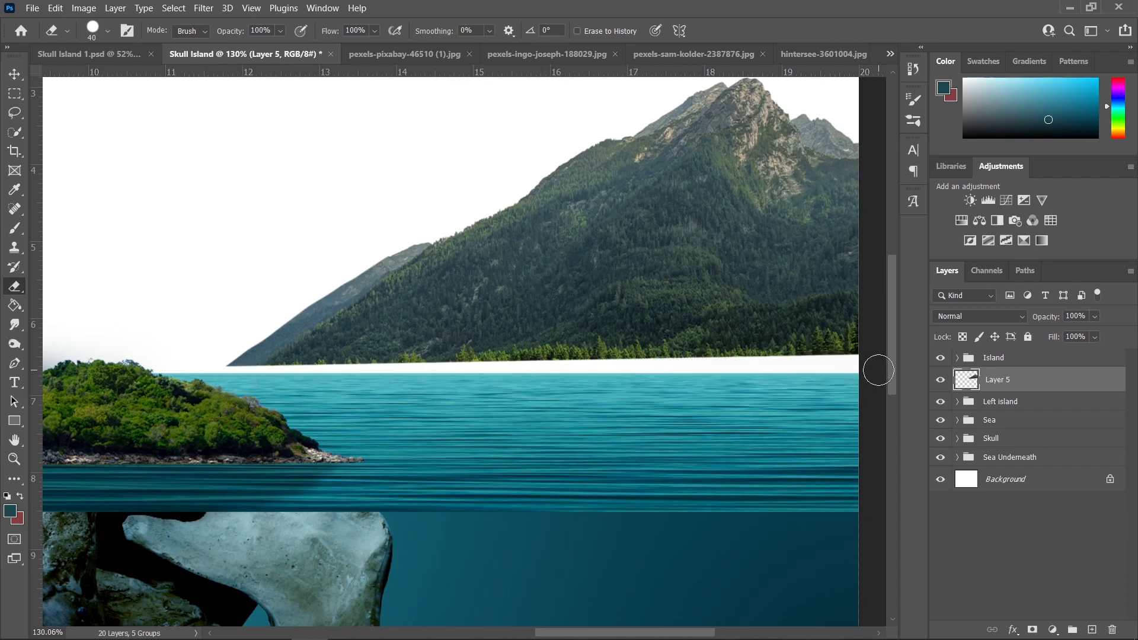
pyautogui.keyDown('shift'); pyautogui.click(221, 379); pyautogui.keyUp('shift')
pyautogui.keyDown('shift'); pyautogui.click(881, 345); pyautogui.keyUp('shift')
pyautogui.scroll(-3, 735, 396)
pyautogui.press('v')
pyautogui.scroll(2, 734, 397)
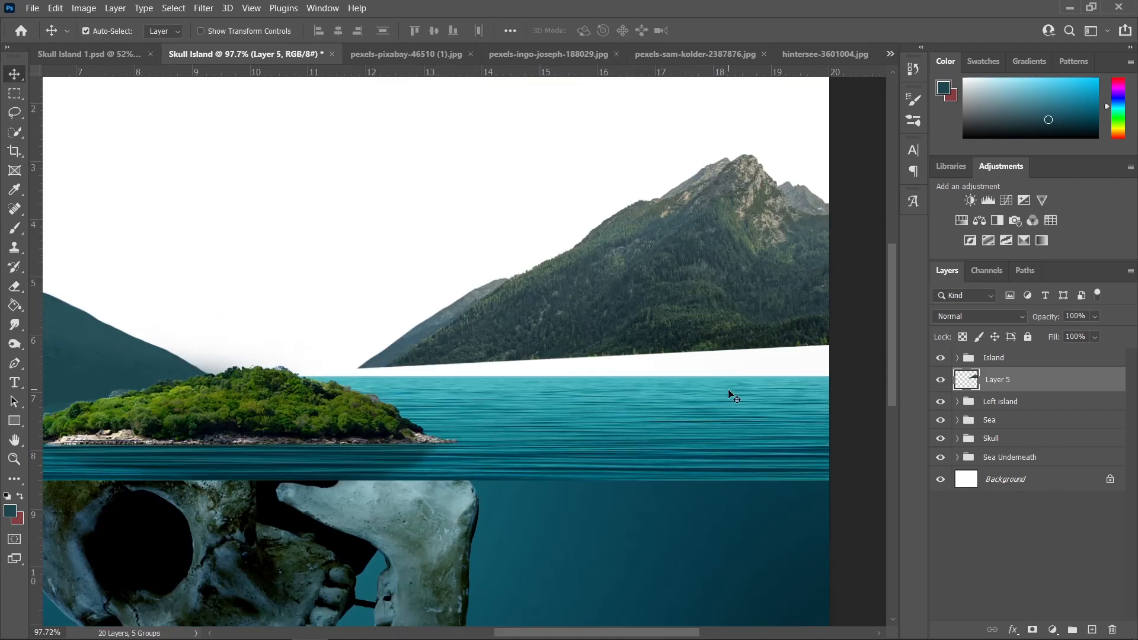
# - Convert the trimmed right mountain layer to a smart object and move it down toward the waterline
pyautogui.rightClick(1016, 379)
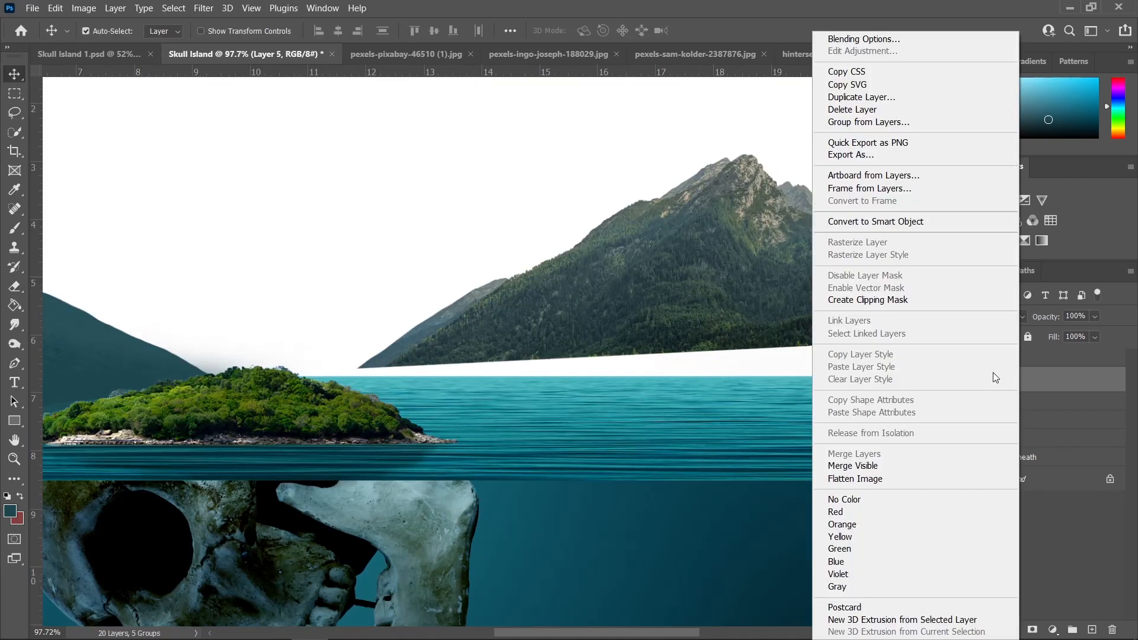
pyautogui.click(884, 224)
pyautogui.scroll(-2, 674, 342)
pyautogui.moveTo(691, 308); pyautogui.dragTo(688, 322)
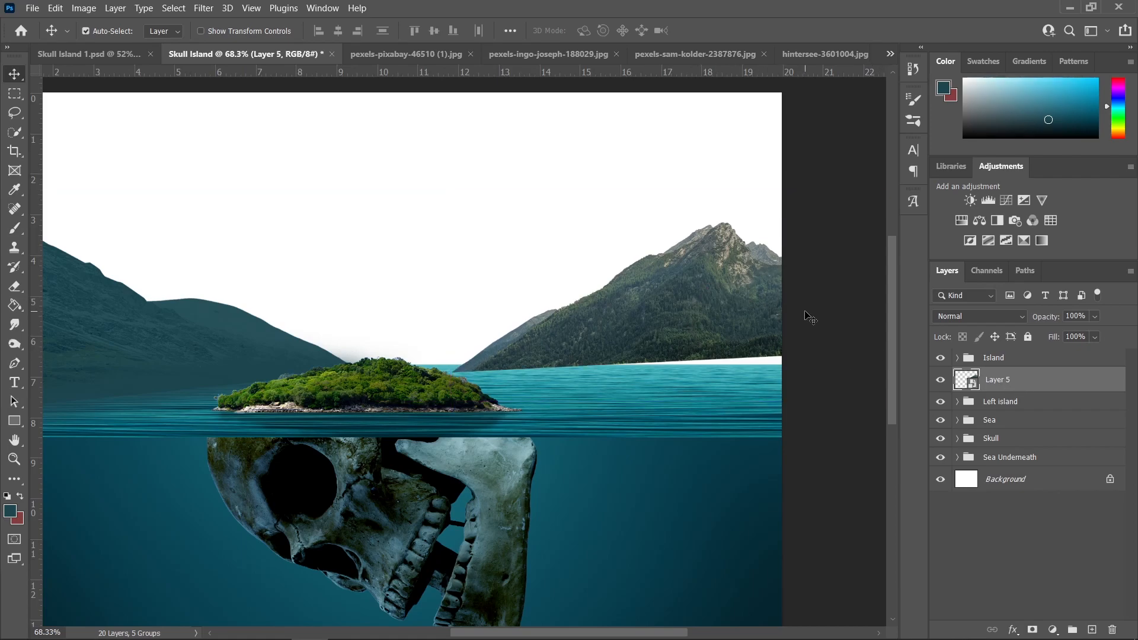
# - Distort the right mountain by pulling its two right corners outward, the lower one strongly downward, so its base covers the white gap
pyautogui.hotkey('ctrl', 't')
pyautogui.hscroll(5, 513, 384)
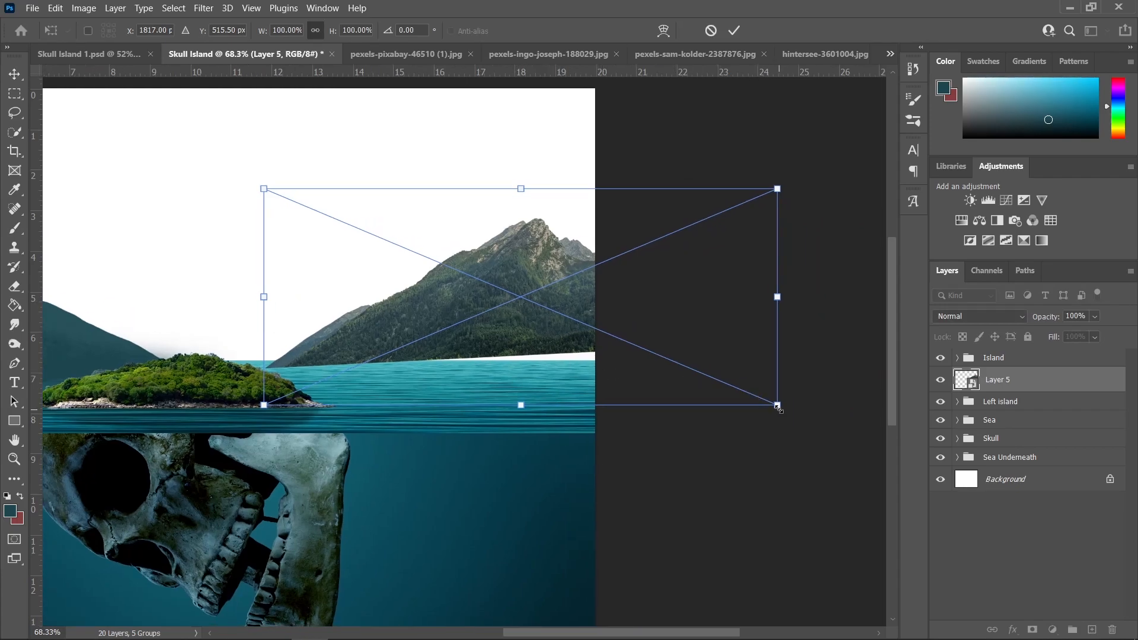
pyautogui.moveTo(778, 409); pyautogui.dragTo(829, 487)
pyautogui.moveTo(781, 193); pyautogui.dragTo(811, 179)
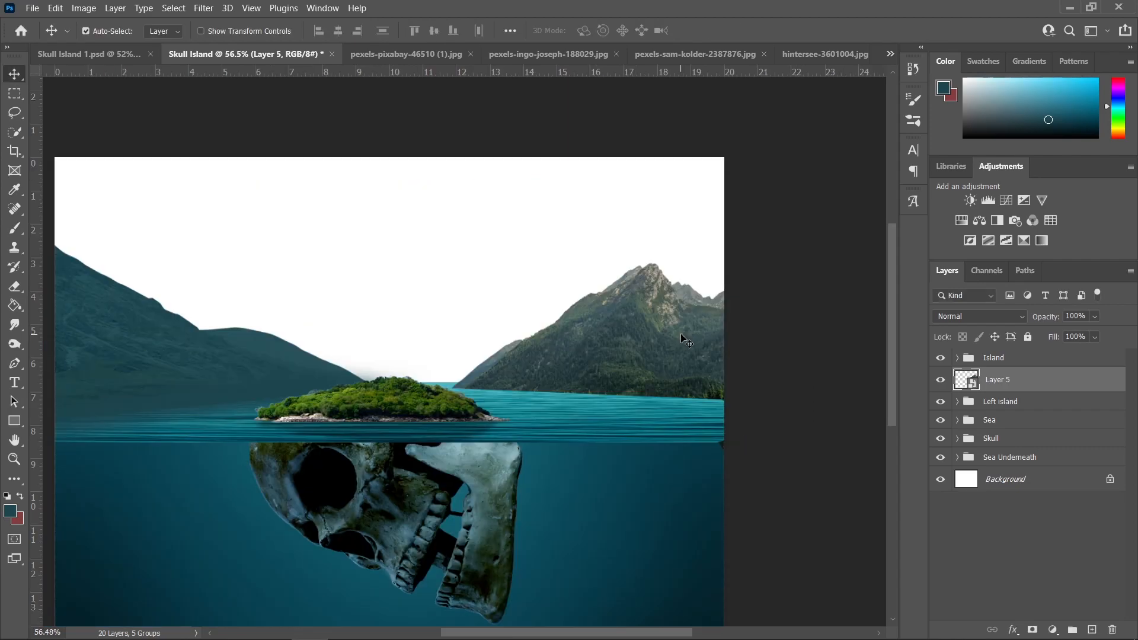
pyautogui.hotkey('ctrl', 't')
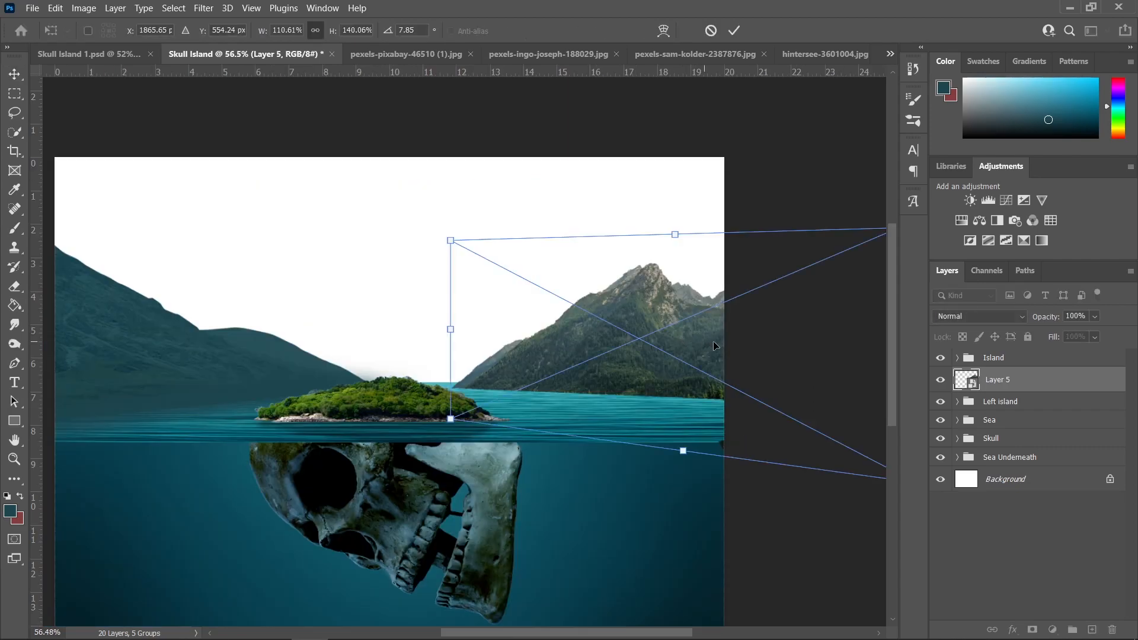
pyautogui.press('Return')
# - Convert the distorted right mountain to a smart object again and enlarge it slightly, stretching its right corners farther outward
pyautogui.rightClick(1033, 385)
pyautogui.click(922, 147)
pyautogui.hotkey('ctrl', 't')
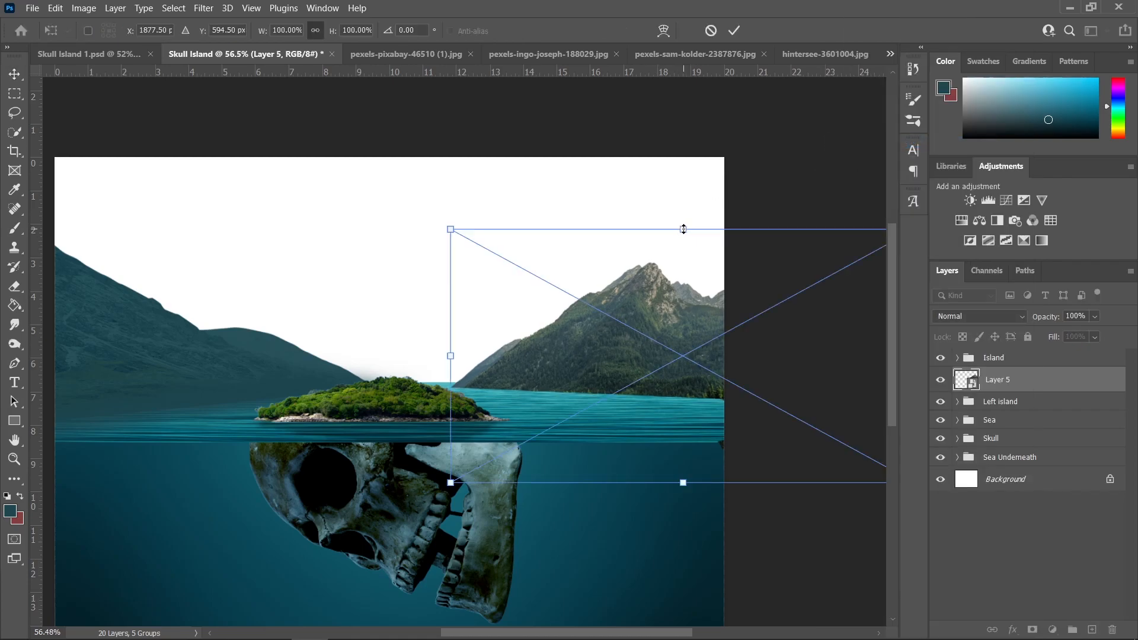
pyautogui.scroll(-2, 640, 272)
pyautogui.moveTo(675, 234); pyautogui.dragTo(675, 225)
pyautogui.moveTo(676, 445); pyautogui.dragTo(675, 453)
pyautogui.moveTo(867, 338); pyautogui.dragTo(886, 338)
pyautogui.moveTo(676, 225); pyautogui.dragTo(675, 245)
pyautogui.moveTo(673, 246); pyautogui.dragTo(498, 242)
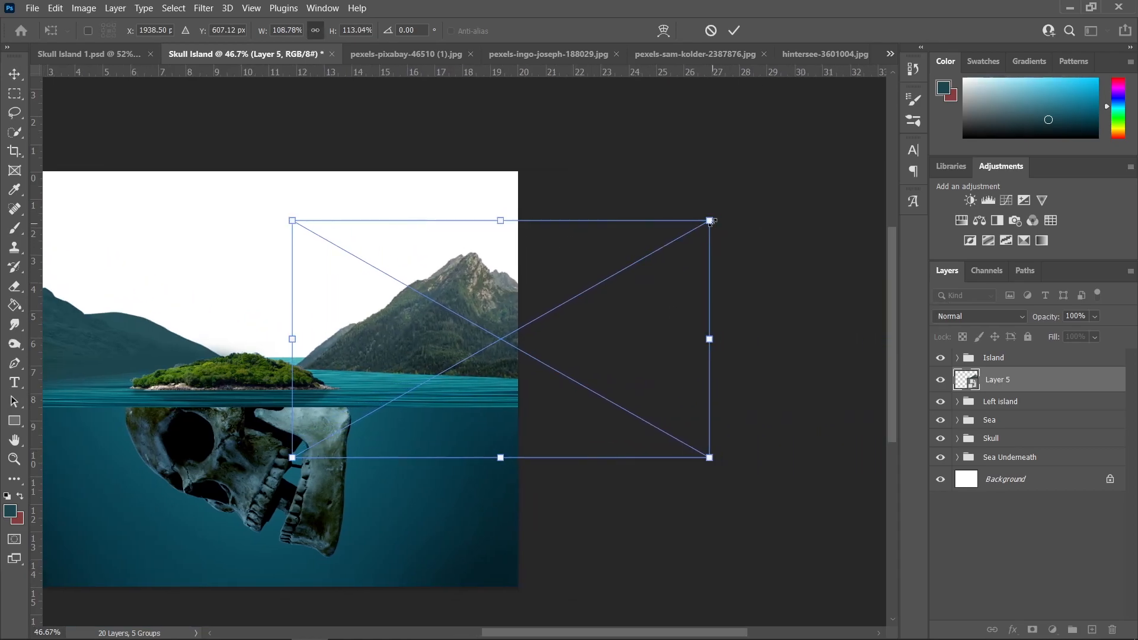
pyautogui.moveTo(710, 223); pyautogui.dragTo(722, 222)
pyautogui.moveTo(710, 458); pyautogui.dragTo(723, 459)
pyautogui.press('Return')
# - Copy the Color Balance 3 and Levels 2 adjustment layers from the Left island group
pyautogui.moveTo(461, 398); pyautogui.dragTo(675, 406)
pyautogui.scroll(1, 676, 406)
pyautogui.scroll(-1, 672, 357)
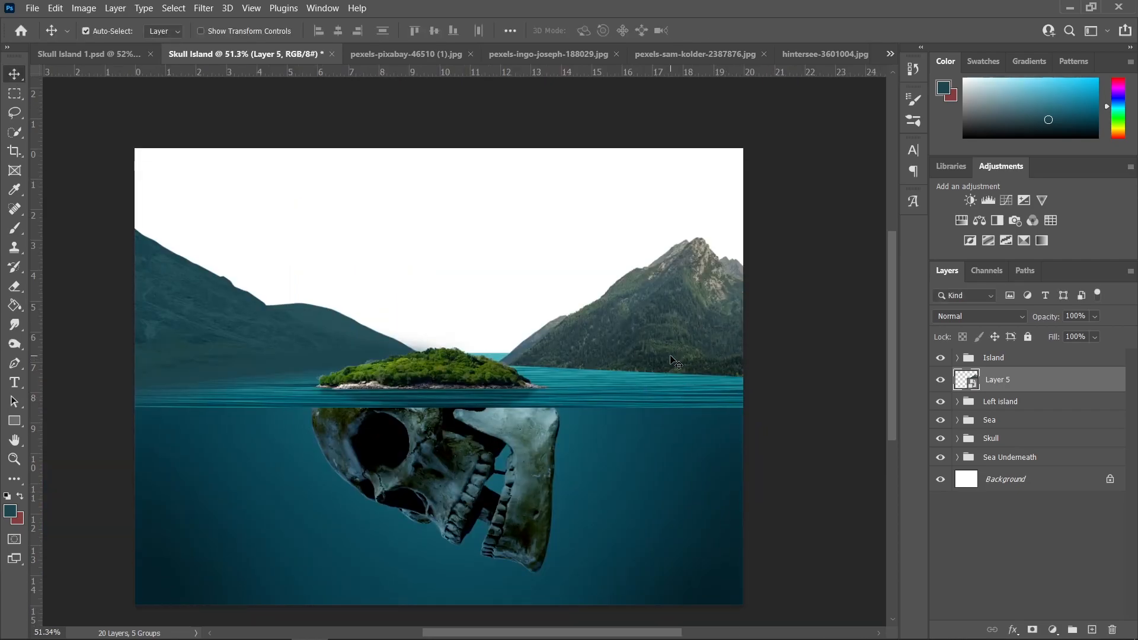
pyautogui.scroll(2, 675, 363)
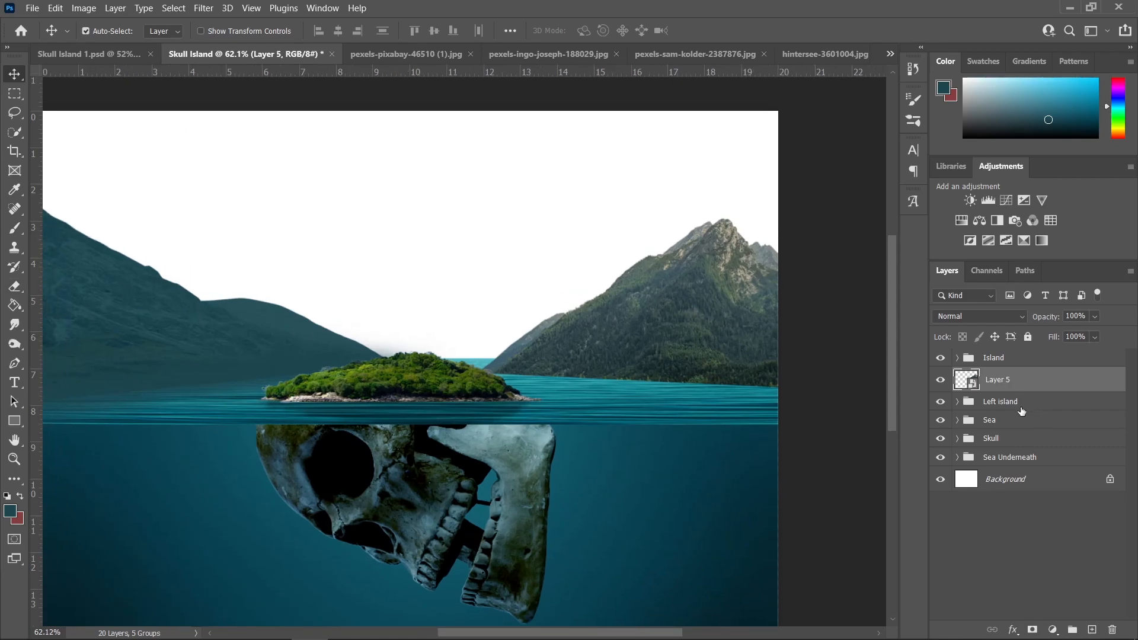
pyautogui.click(963, 408)
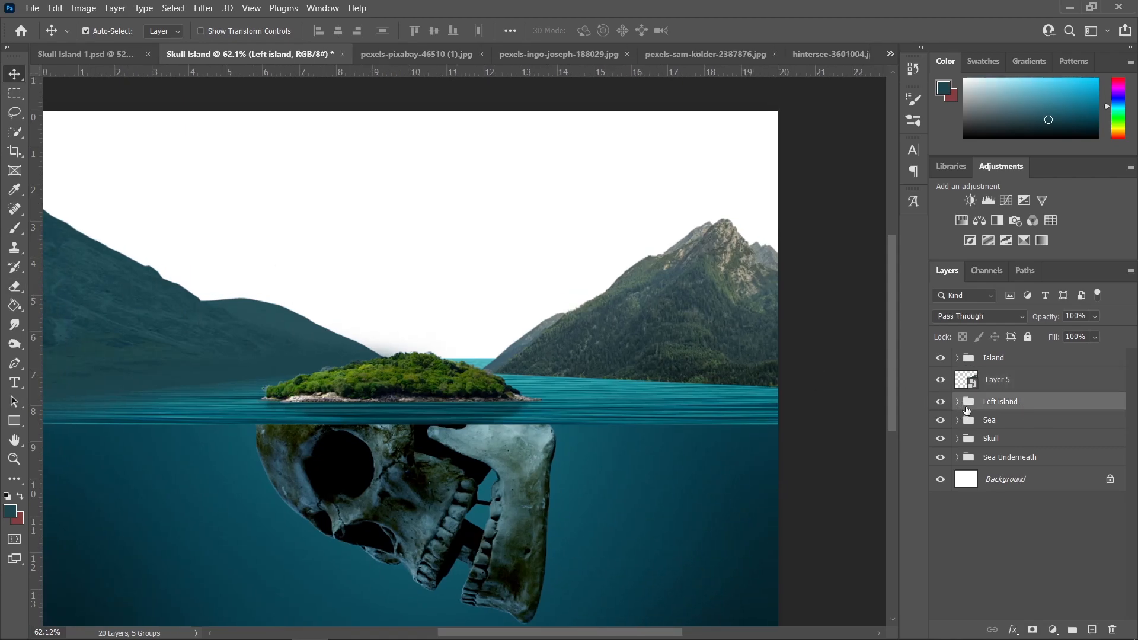
pyautogui.click(957, 402)
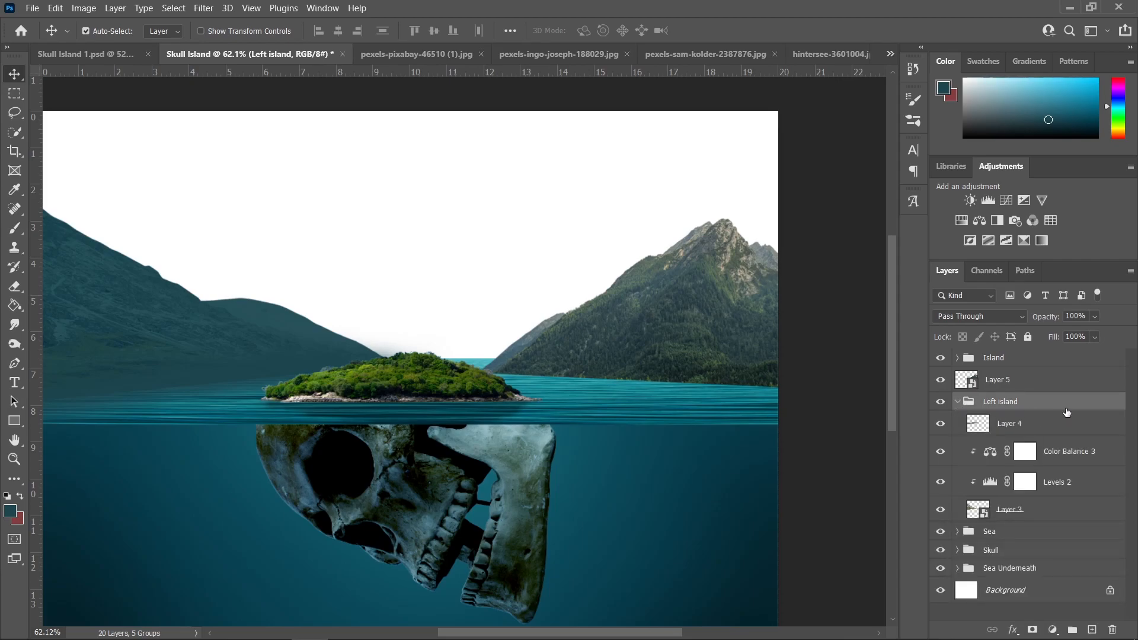
pyautogui.click(1057, 464)
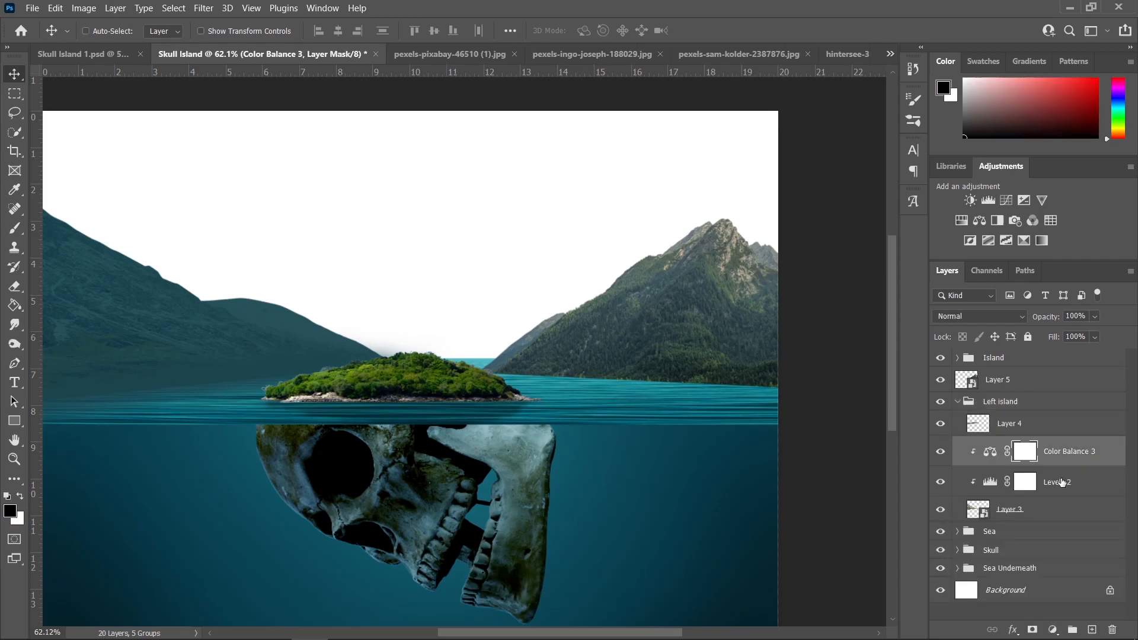
pyautogui.keyDown('ctrl'); pyautogui.click(1061, 482); pyautogui.keyUp('ctrl')
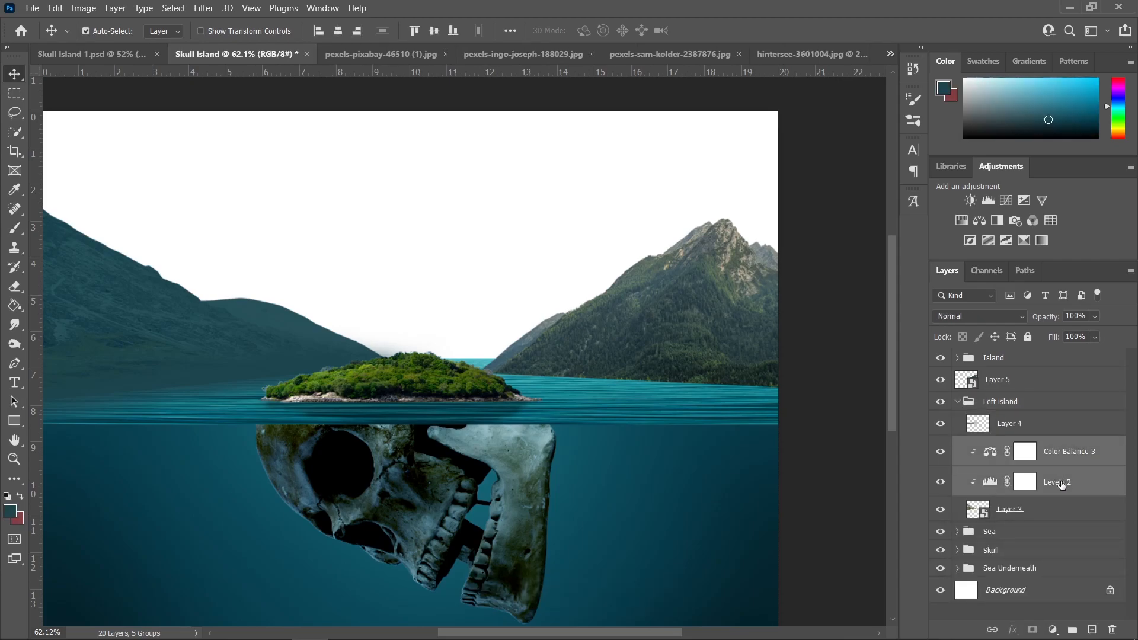
pyautogui.hotkey('ctrl', 'c')
# - Paste the copied Color Balance and Levels adjustments above Layer 5 and clip both to the right mountain
pyautogui.click(1010, 385)
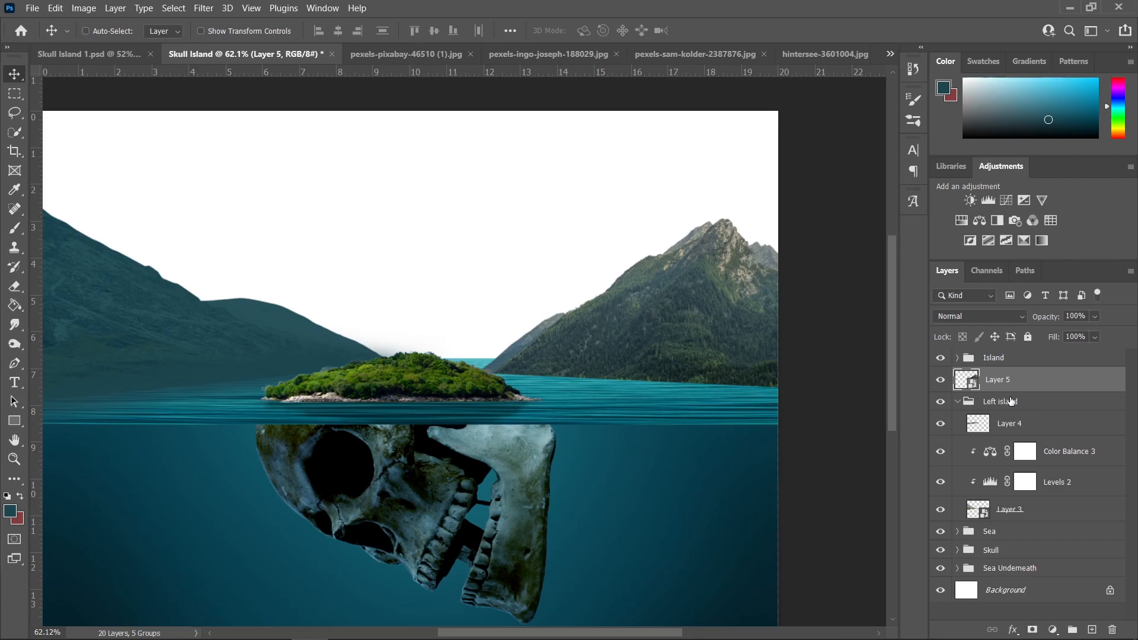
pyautogui.hotkey('ctrl', 'v')
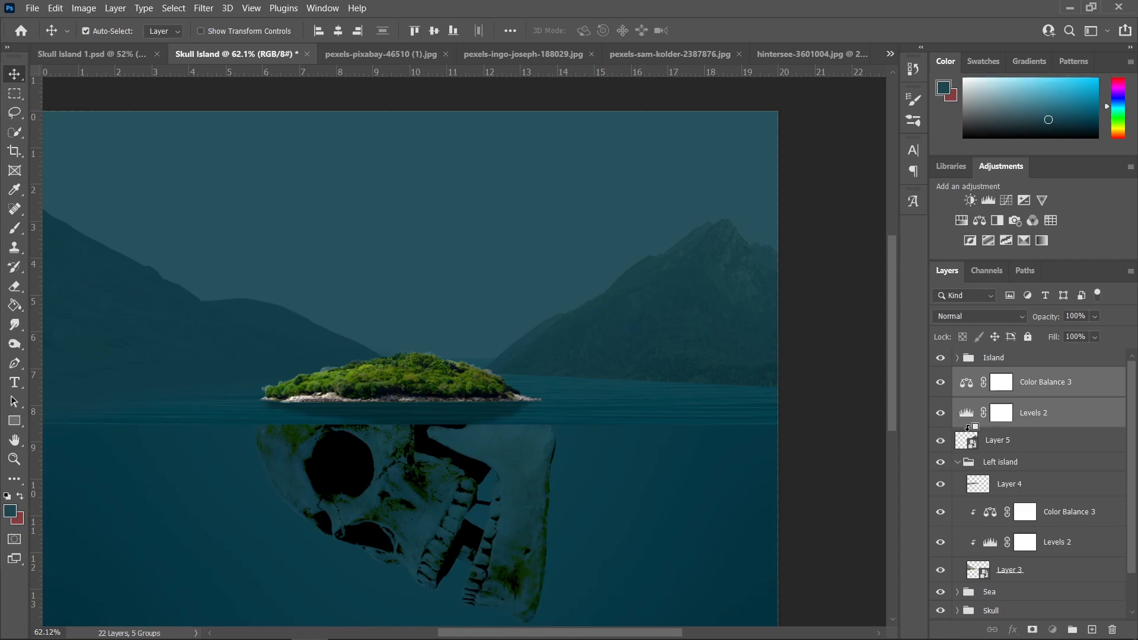
pyautogui.keyDown('alt'); pyautogui.click(968, 426); pyautogui.keyUp('alt')
pyautogui.keyDown('alt'); pyautogui.click(969, 397); pyautogui.keyUp('alt')
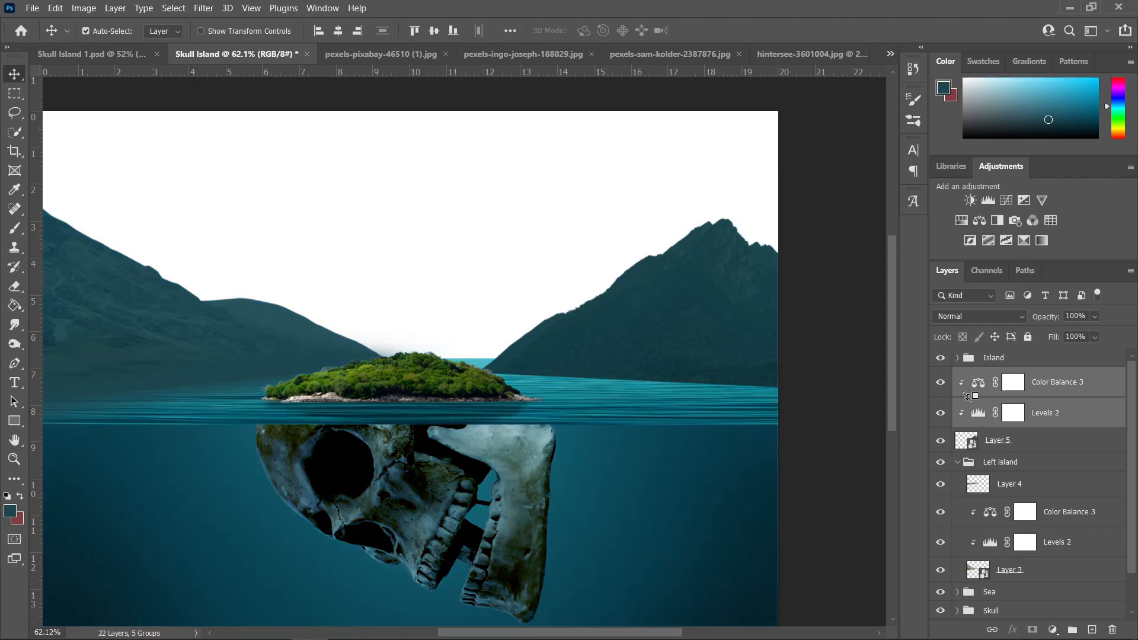
# - Brighten the right mountain's Levels adjustment by setting the output white level to 83
pyautogui.scroll(1, 616, 343)
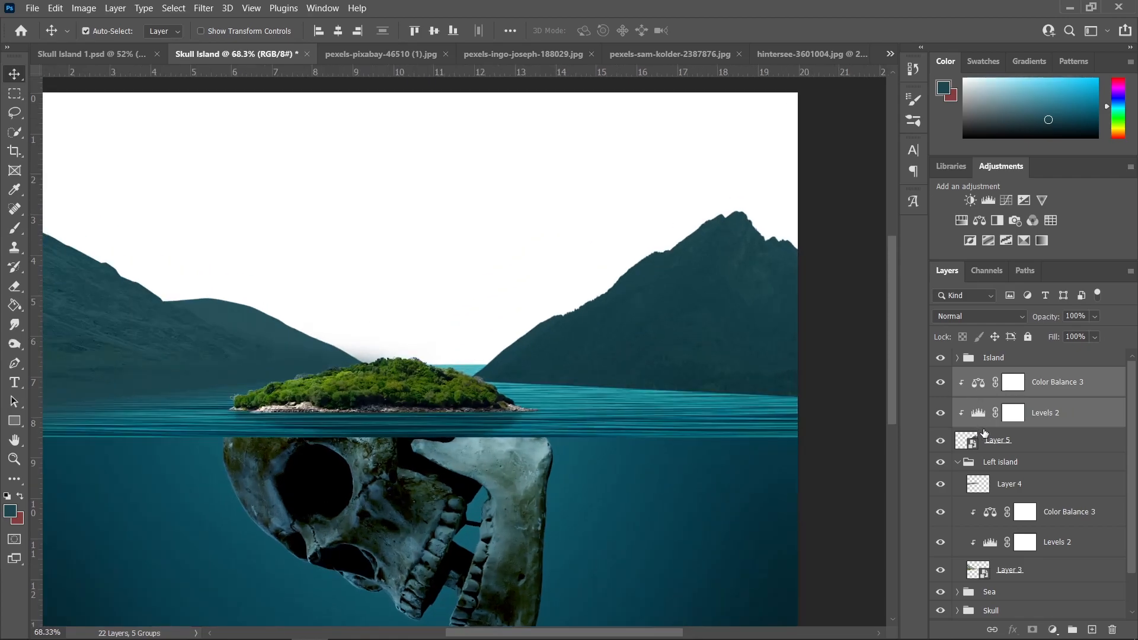
pyautogui.scroll(-2, 533, 367)
pyautogui.scroll(2, 593, 350)
pyautogui.moveTo(617, 350); pyautogui.dragTo(672, 360)
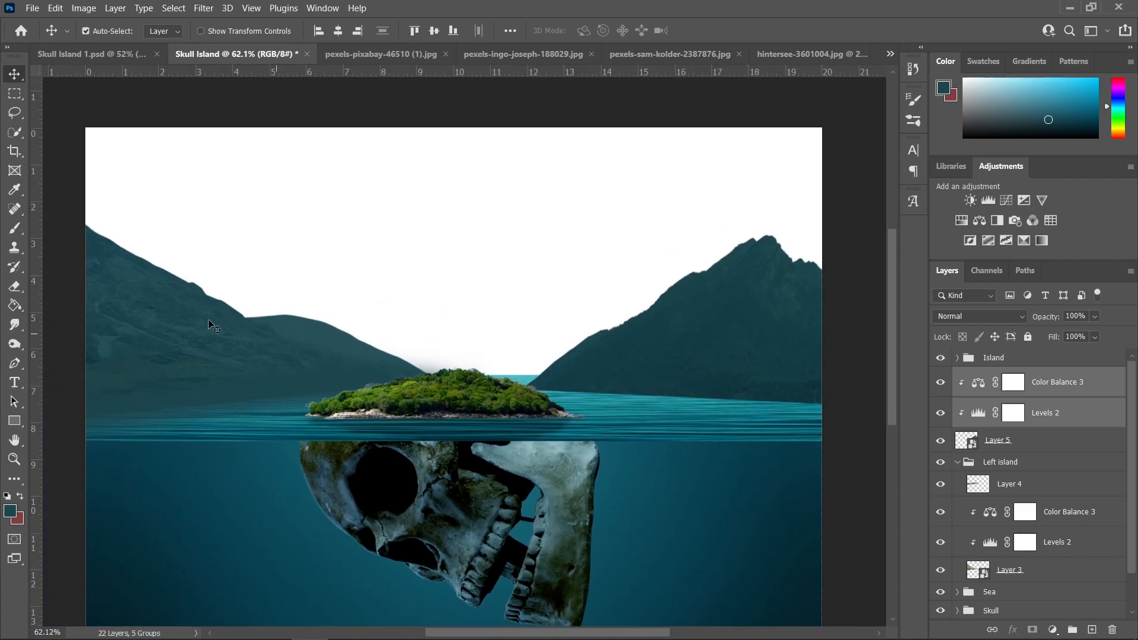
pyautogui.click(1073, 386)
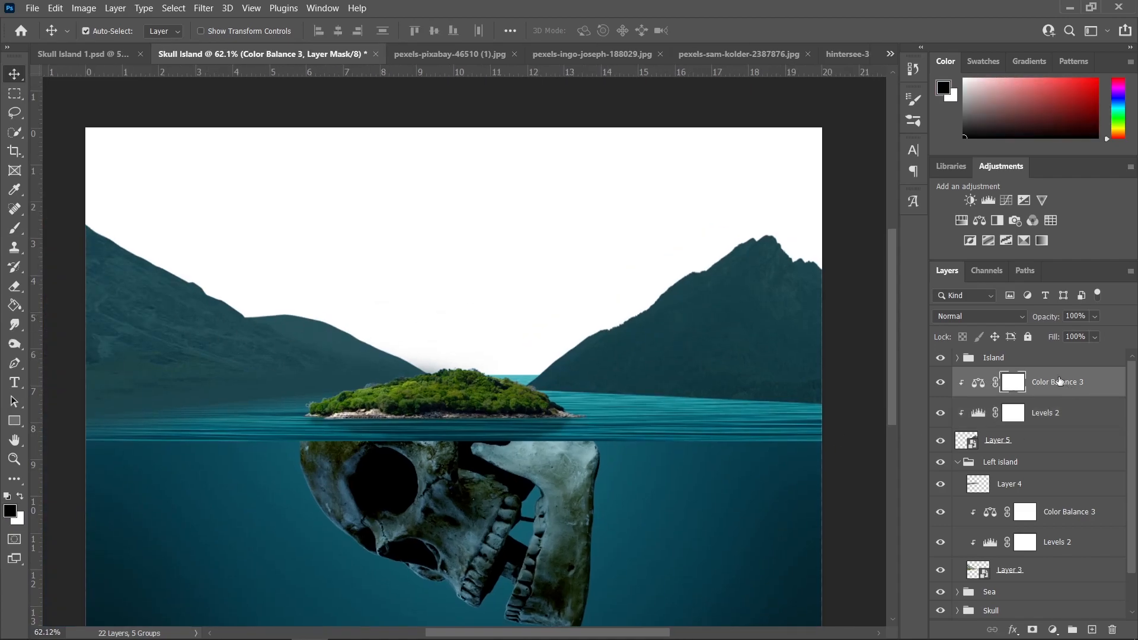
pyautogui.doubleClick(978, 414)
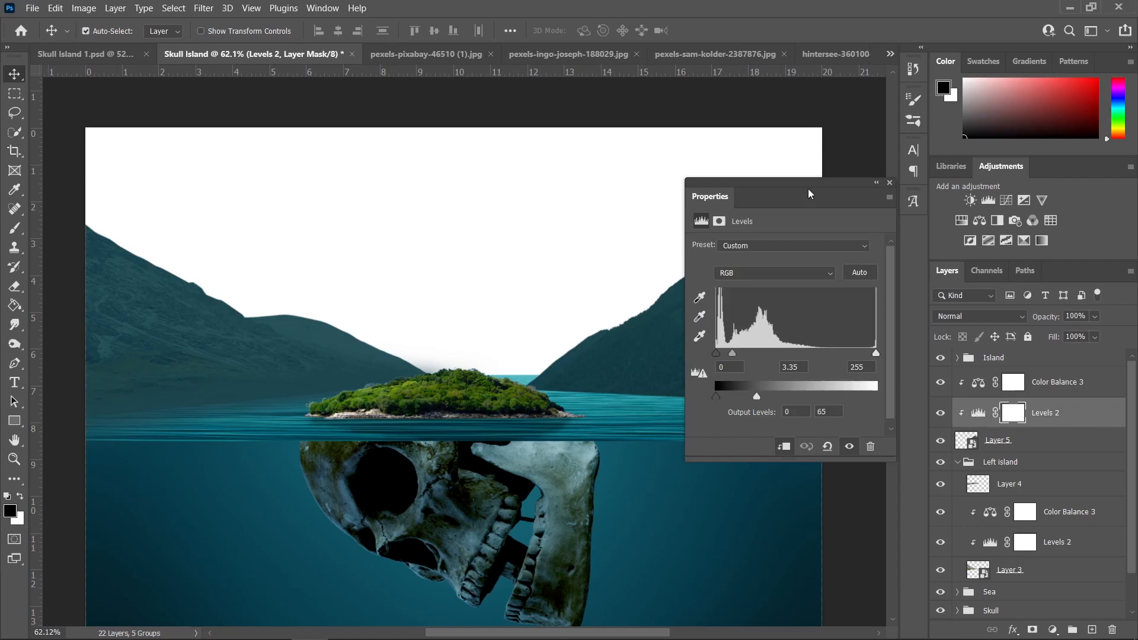
pyautogui.moveTo(822, 175); pyautogui.dragTo(830, 178)
pyautogui.moveTo(826, 183); pyautogui.dragTo(916, 180)
pyautogui.hotkey('ctrl', 'z')
pyautogui.moveTo(850, 398); pyautogui.dragTo(854, 400)
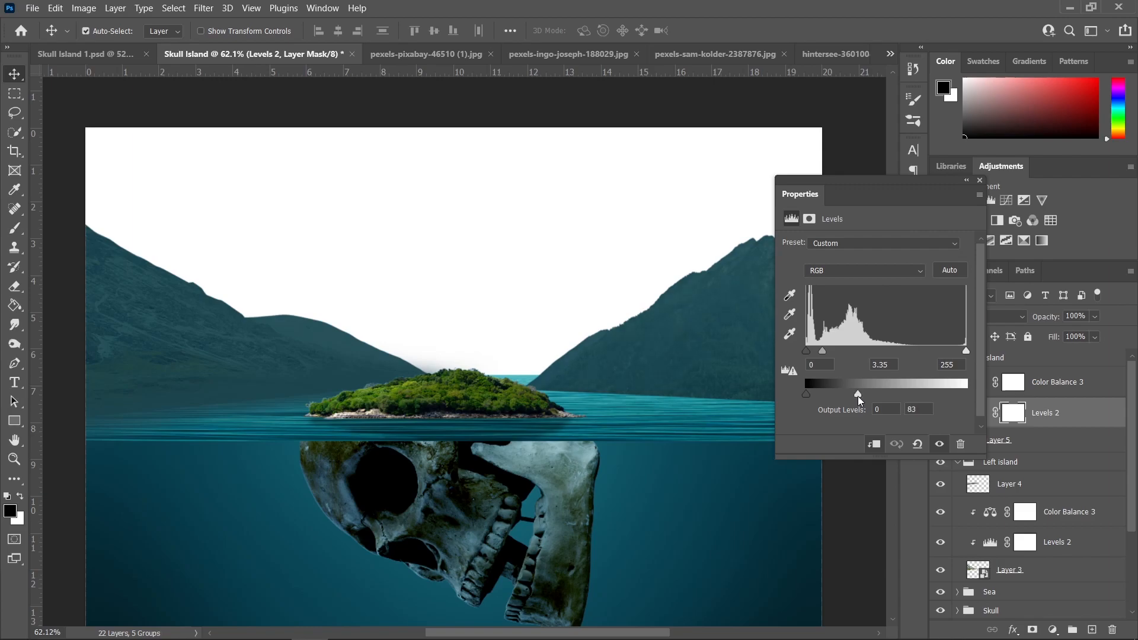
pyautogui.moveTo(913, 181); pyautogui.dragTo(973, 189)
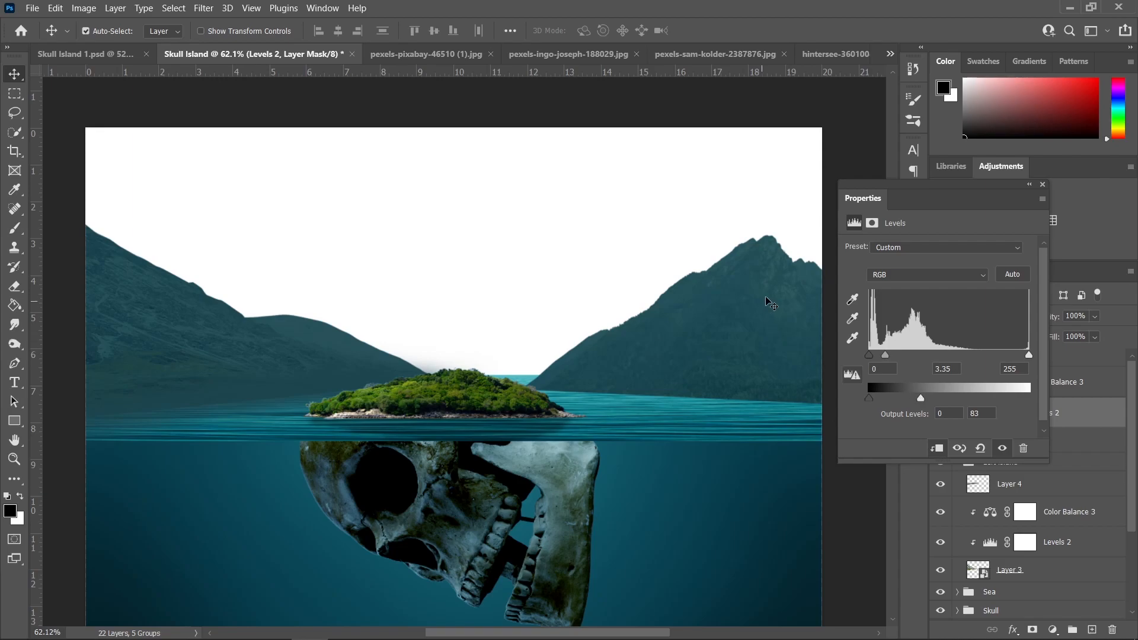
pyautogui.click(1041, 185)
# - Add a new layer above the right mountain's Color Balance adjustment and sample the mountain's teal as the brush color
pyautogui.click(1071, 393)
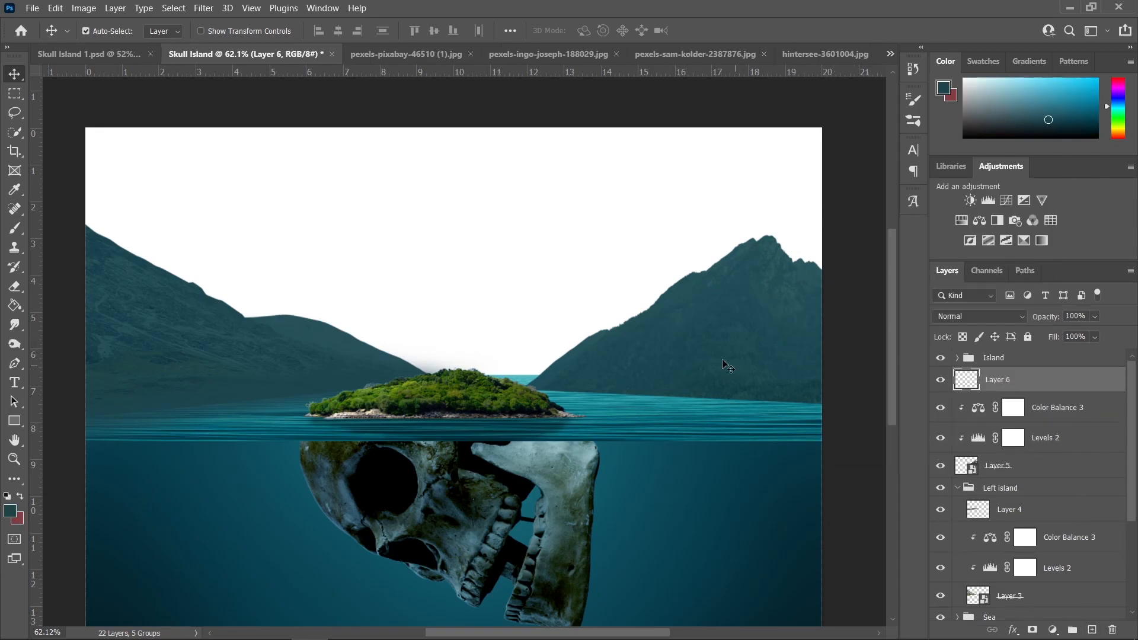
pyautogui.press('b')
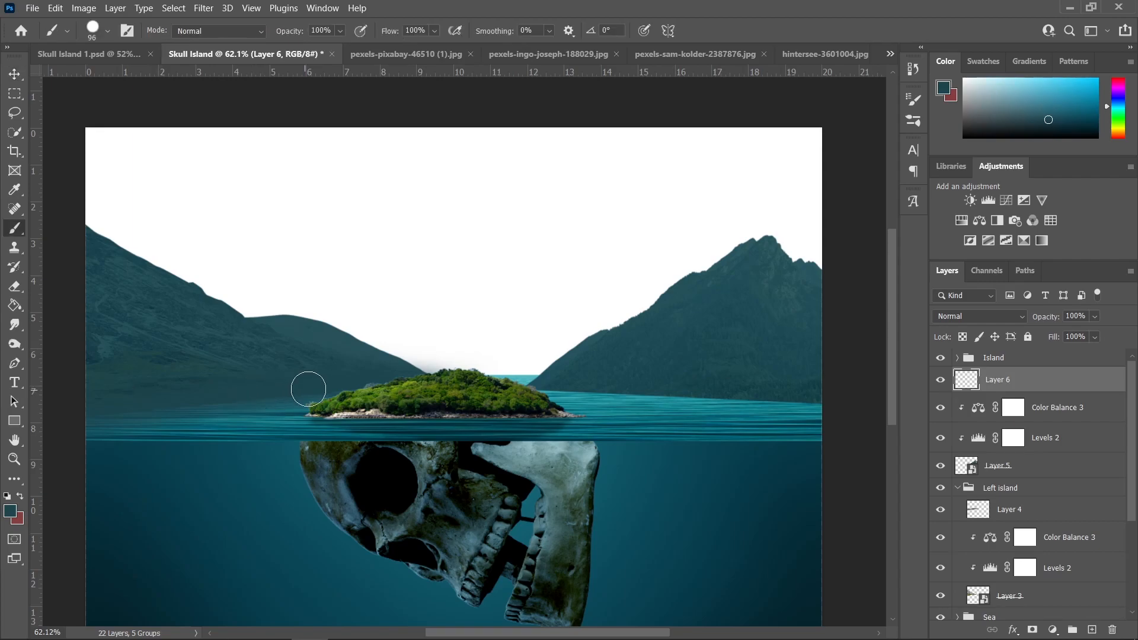
pyautogui.scroll(1, 318, 385)
pyautogui.scroll(1, 607, 366)
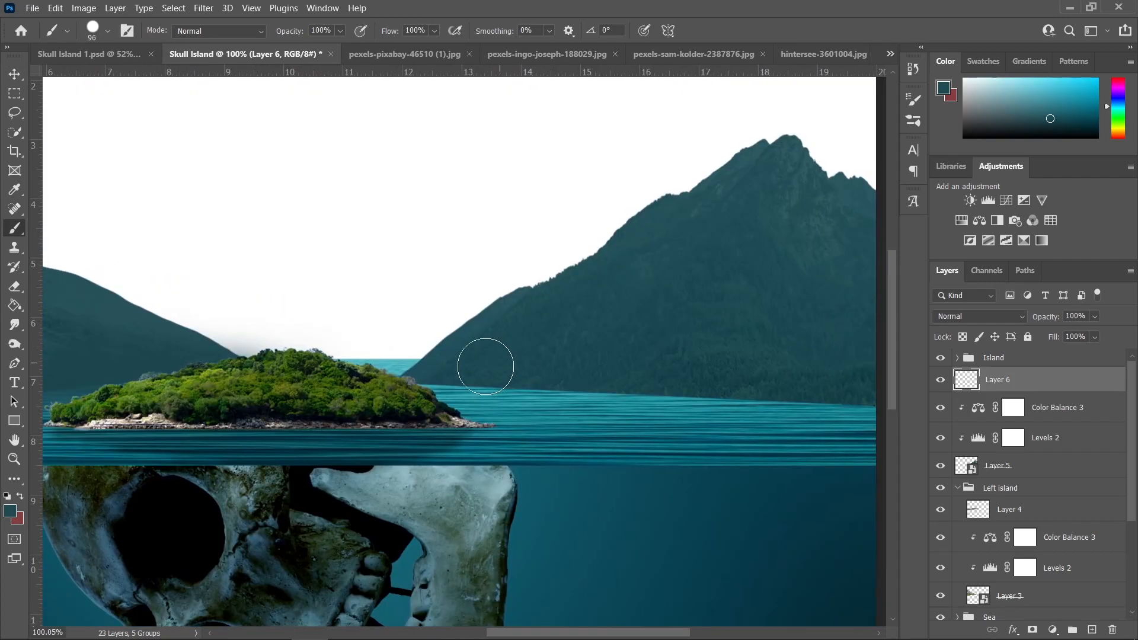
pyautogui.moveTo(529, 348); pyautogui.dragTo(468, 346)
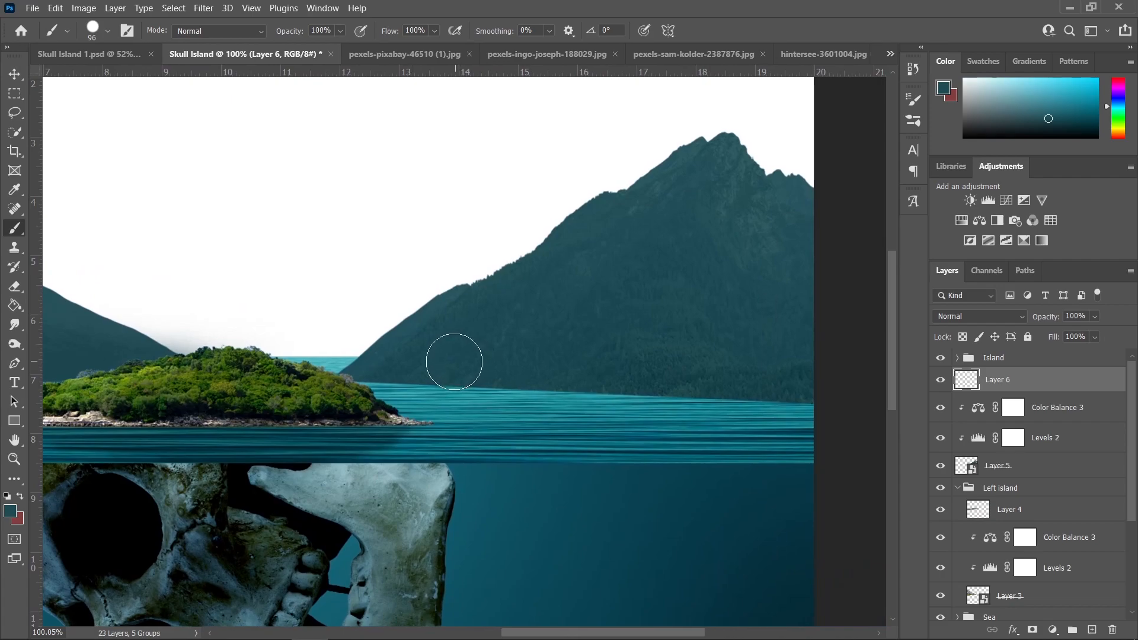
# - Paint soft teal haze along the right mountain's waterline with a low-flow Soft Round brush and reduce Layer 6's opacity to 88%
pyautogui.click(95, 30)
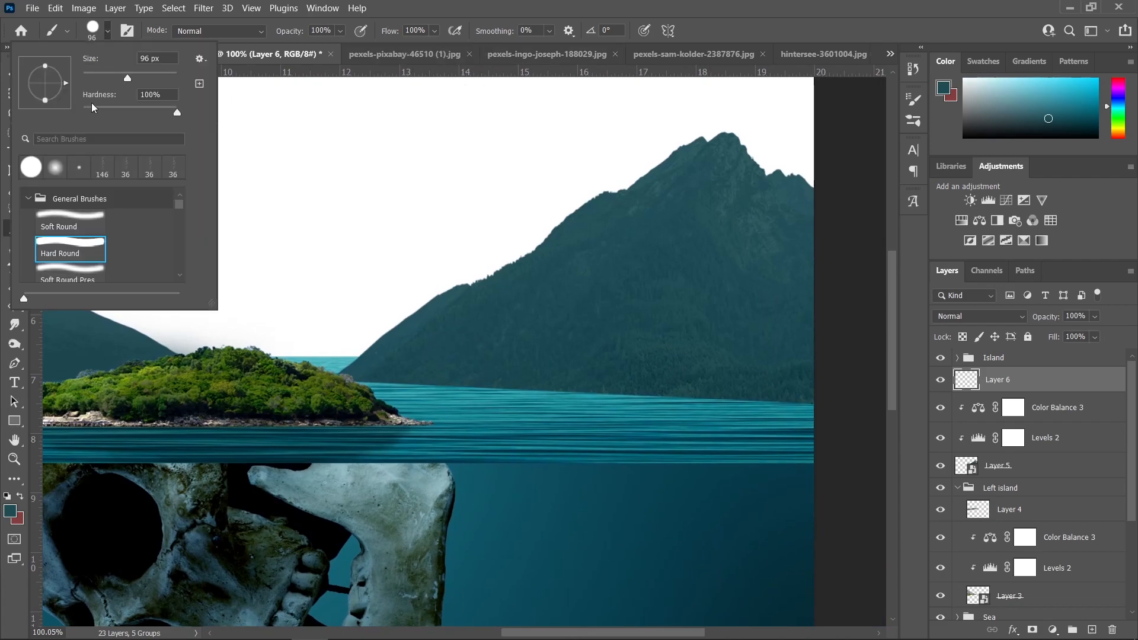
pyautogui.click(85, 231)
pyautogui.click(434, 31)
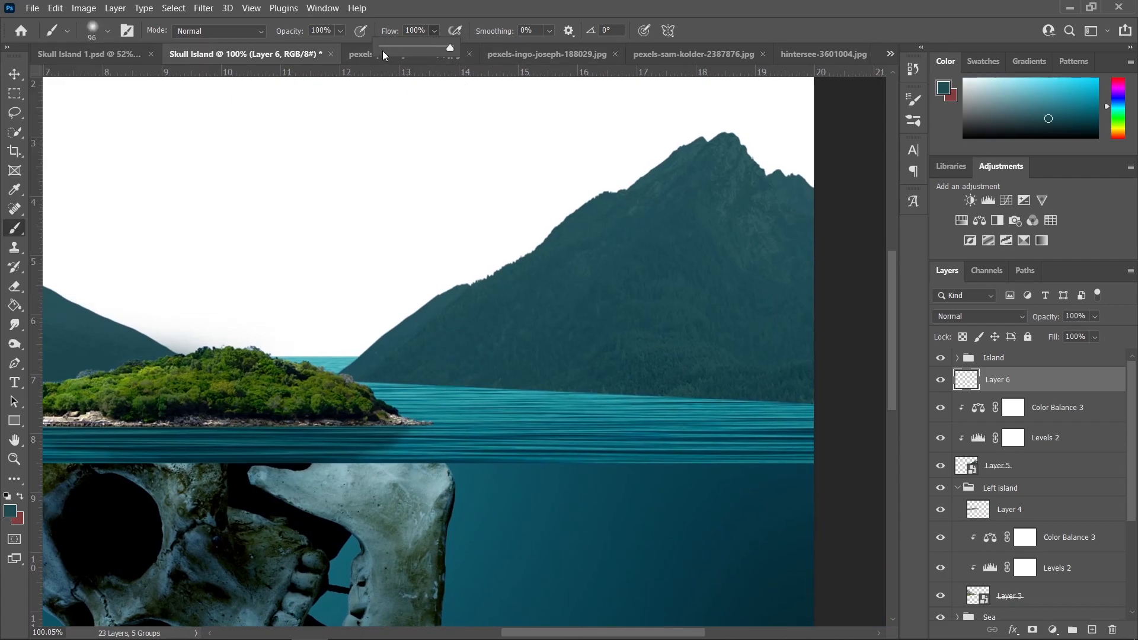
pyautogui.moveTo(386, 45); pyautogui.dragTo(385, 45)
pyautogui.click(336, 385)
pyautogui.moveTo(864, 406)
pyautogui.mouseDown()
pyautogui.moveTo(329, 388)
pyautogui.moveTo(386, 386)
pyautogui.moveTo(283, 381)
pyautogui.moveTo(344, 386)
pyautogui.moveTo(376, 356)
pyautogui.moveTo(331, 380)
pyautogui.moveTo(521, 383)
pyautogui.moveTo(291, 360)
pyautogui.mouseUp()
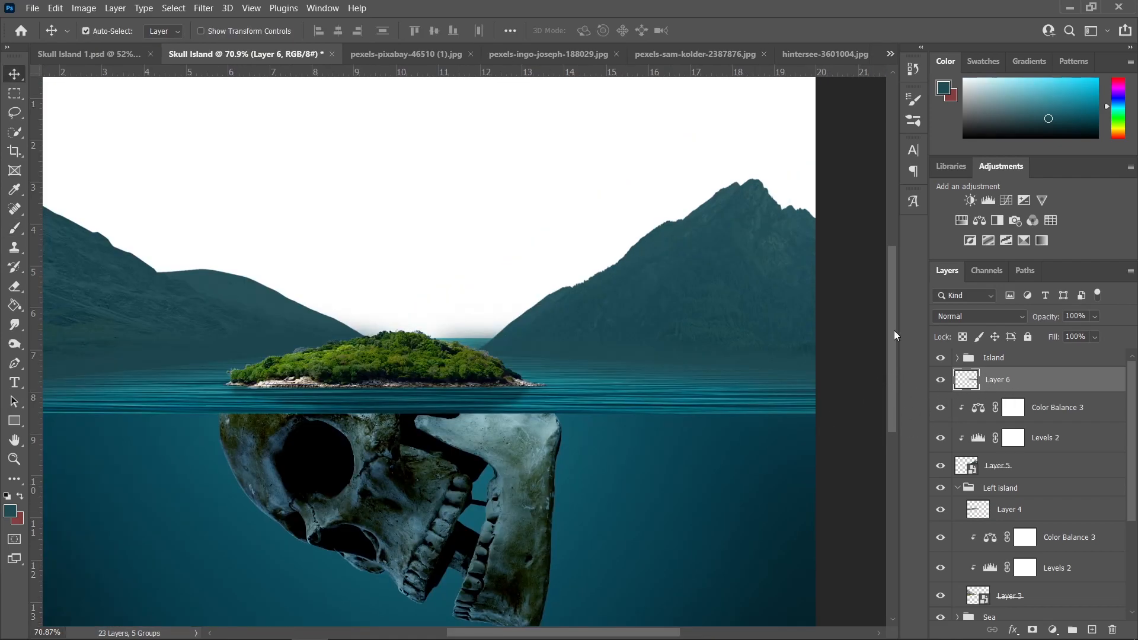
pyautogui.click(1095, 317)
pyautogui.moveTo(1098, 336); pyautogui.dragTo(1093, 337)
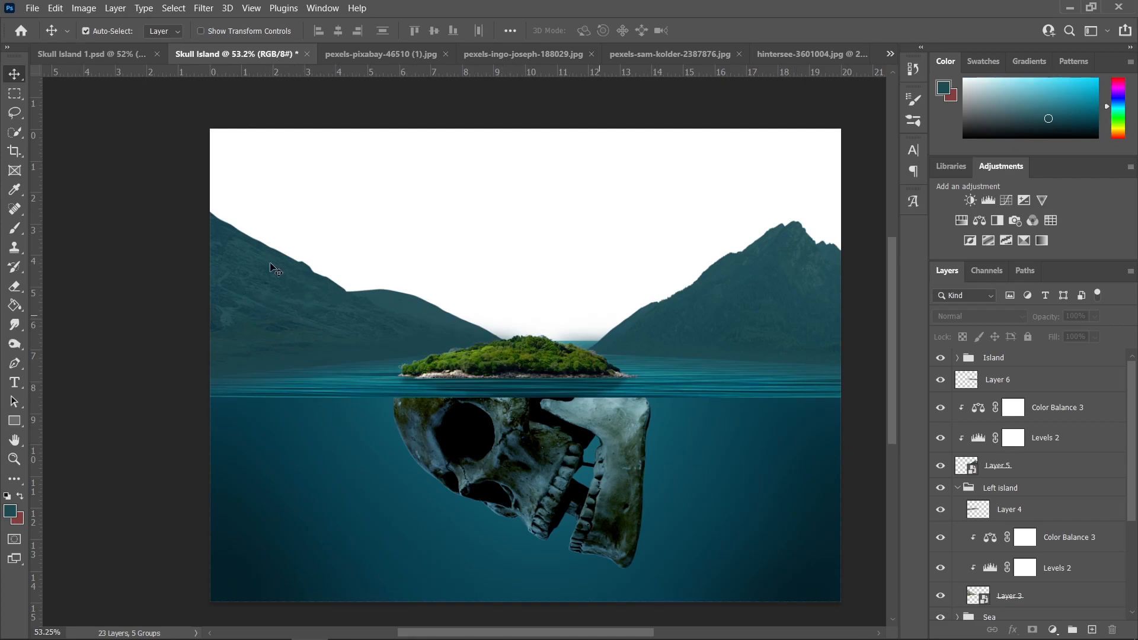
# - Distort the left mountain on Layer 3 by pulling its lower inner corner inward, away from the island
pyautogui.click(236, 262)
pyautogui.scroll(-1, 1007, 525)
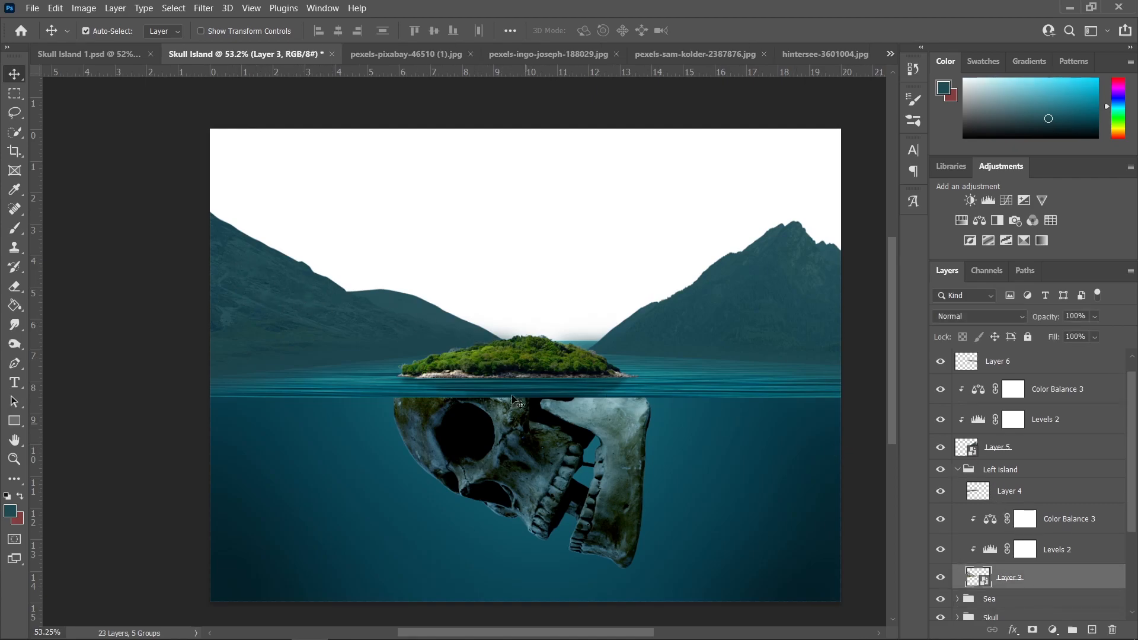
pyautogui.hotkey('ctrl', 't')
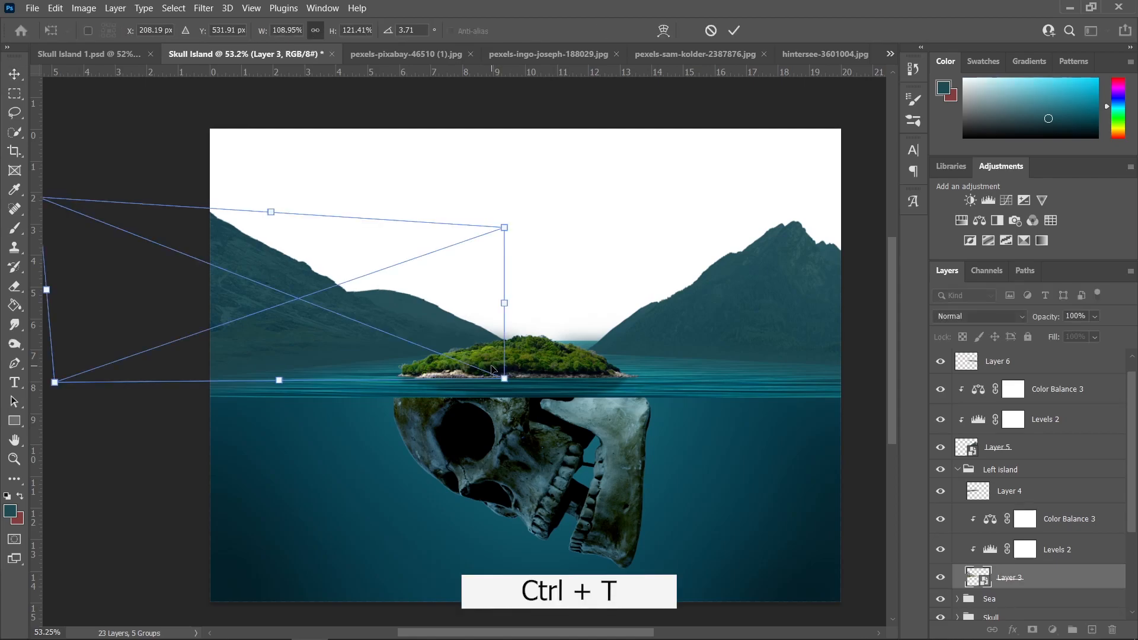
pyautogui.moveTo(504, 381); pyautogui.dragTo(478, 384)
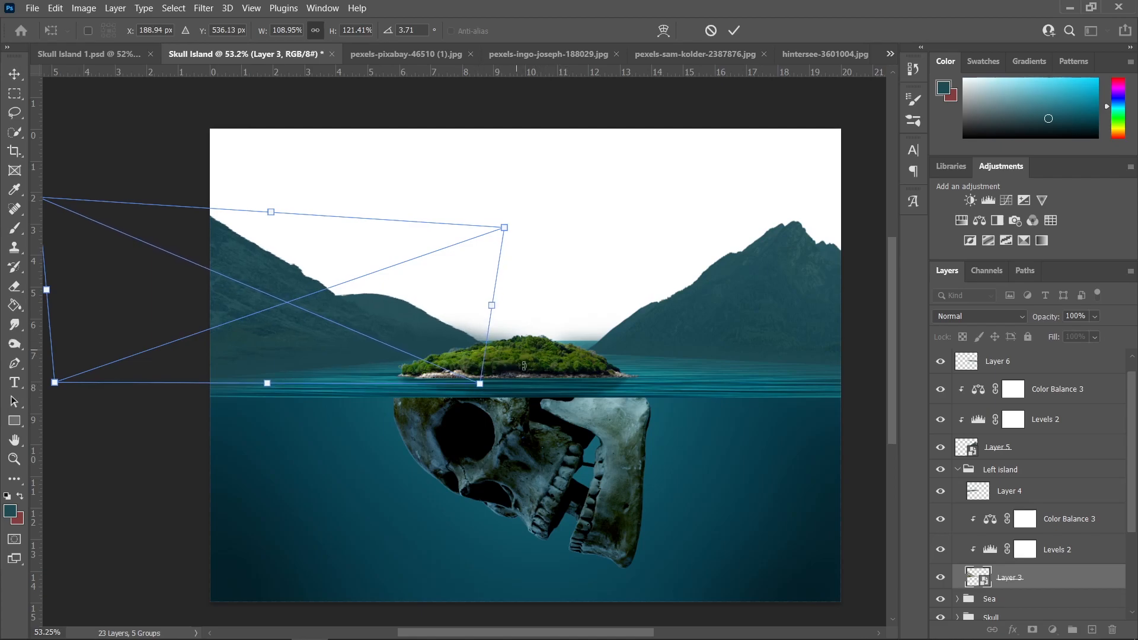
pyautogui.moveTo(480, 383); pyautogui.dragTo(478, 376)
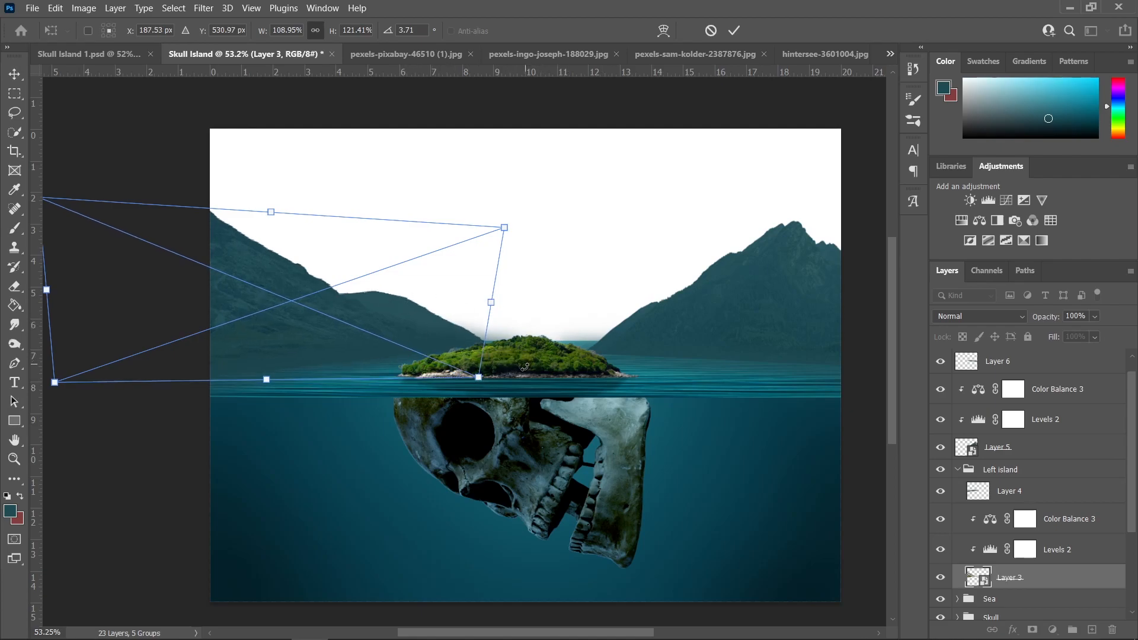
pyautogui.press('Return')
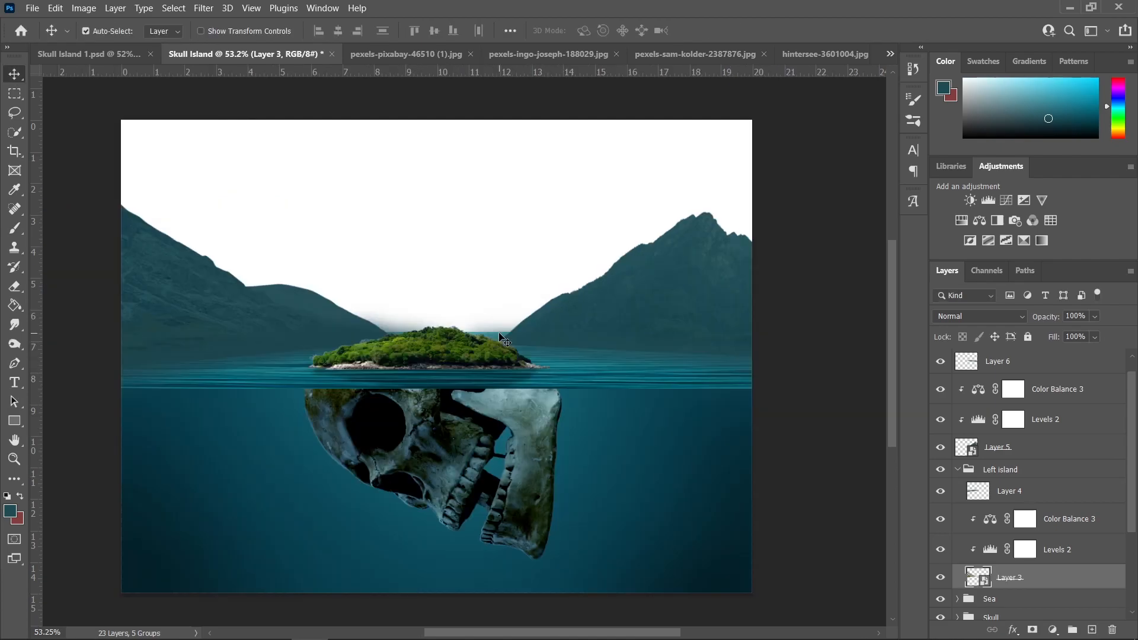
# - Group Layer 5, Levels 2, Color Balance 3 and Layer 6 of the right mountain and name the group Right Island
pyautogui.click(701, 289)
pyautogui.scroll(1, 1037, 462)
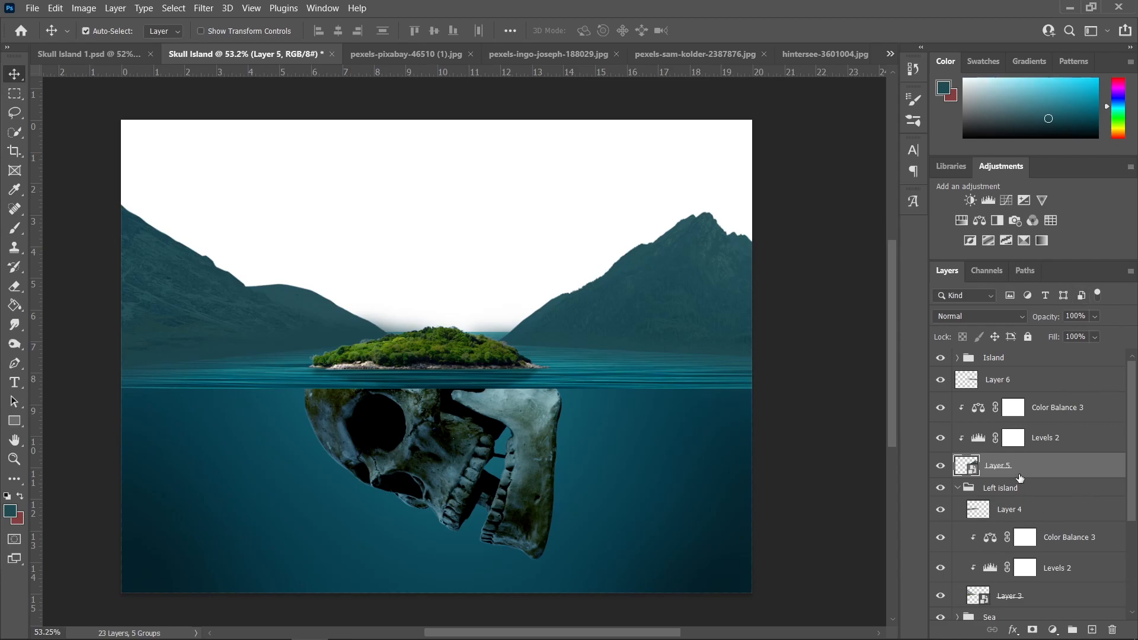
pyautogui.keyDown('shift'); pyautogui.click(1037, 387); pyautogui.keyUp('shift')
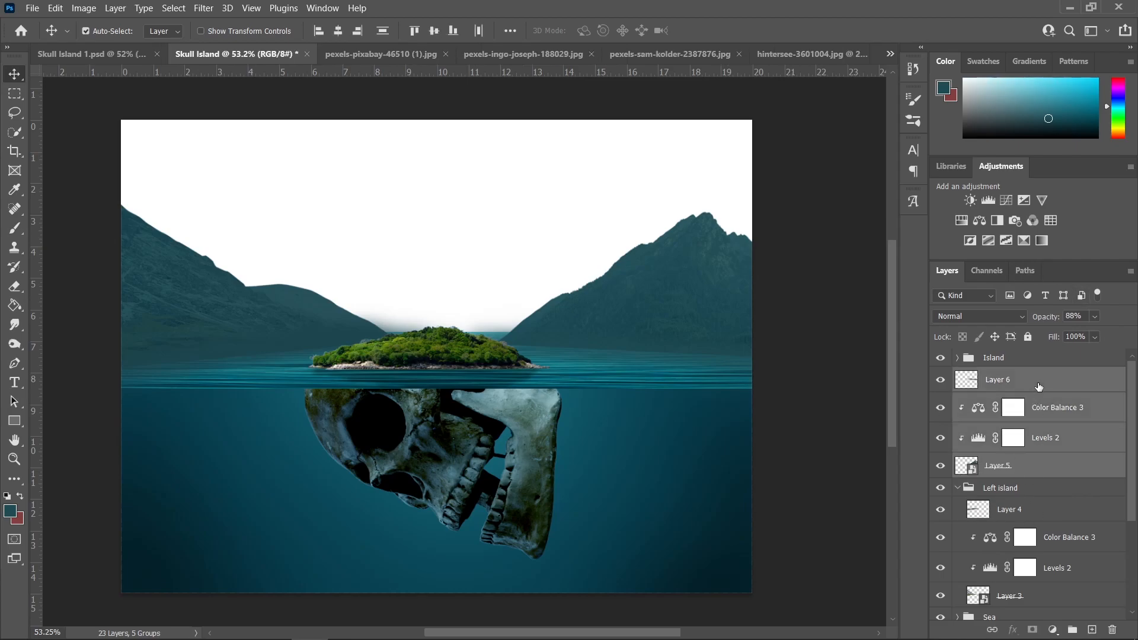
pyautogui.hotkey('ctrl', 'g')
pyautogui.doubleClick(1002, 376)
pyautogui.press('BackSpace')
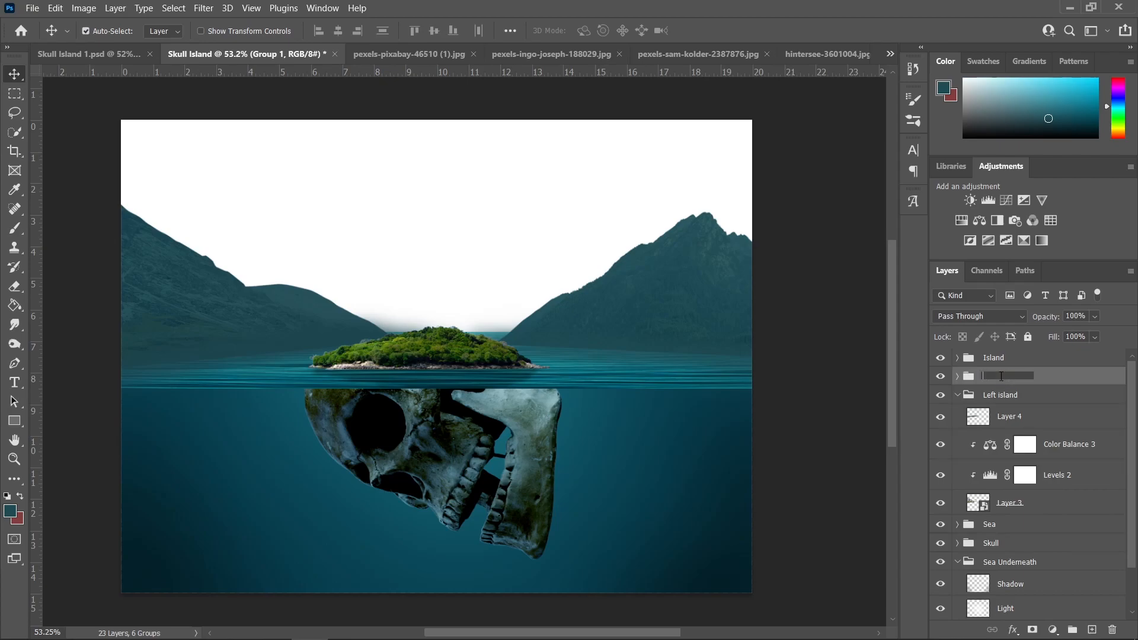
pyautogui.write('Rigth')
pyautogui.press('BackSpace')
pyautogui.press('BackSpace')
pyautogui.write('ht Island')
pyautogui.press('Return')
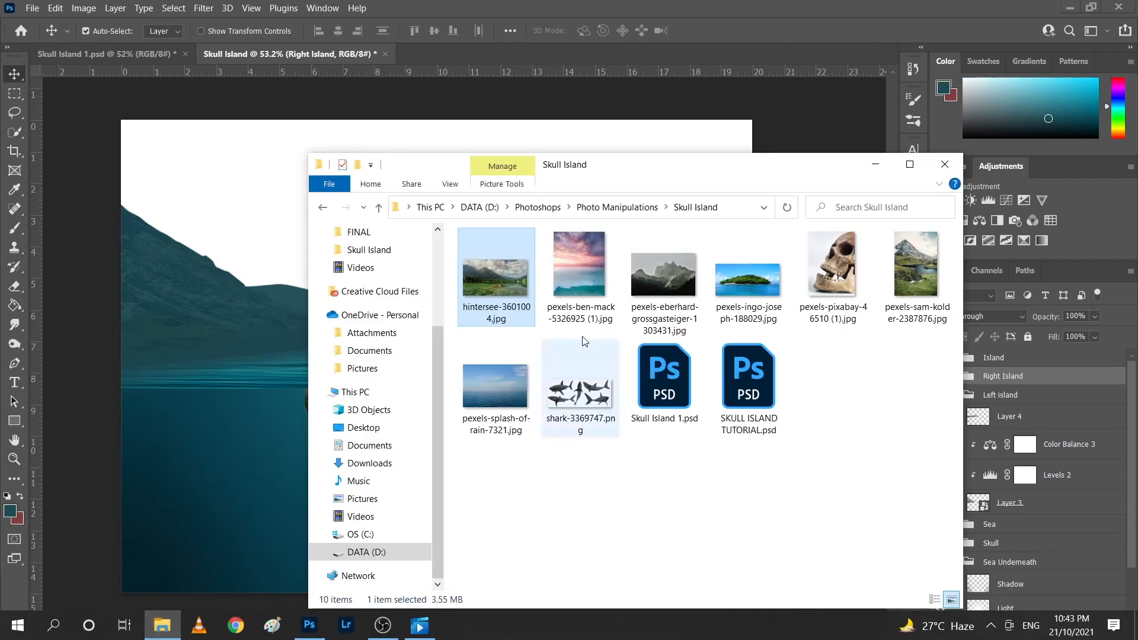
# - Open the grey rocky mountain photo from the Skull Island folder in Photoshop and select its mountains with the Quick Selection tool
pyautogui.click(673, 282)
pyautogui.moveTo(676, 288); pyautogui.dragTo(548, 57)
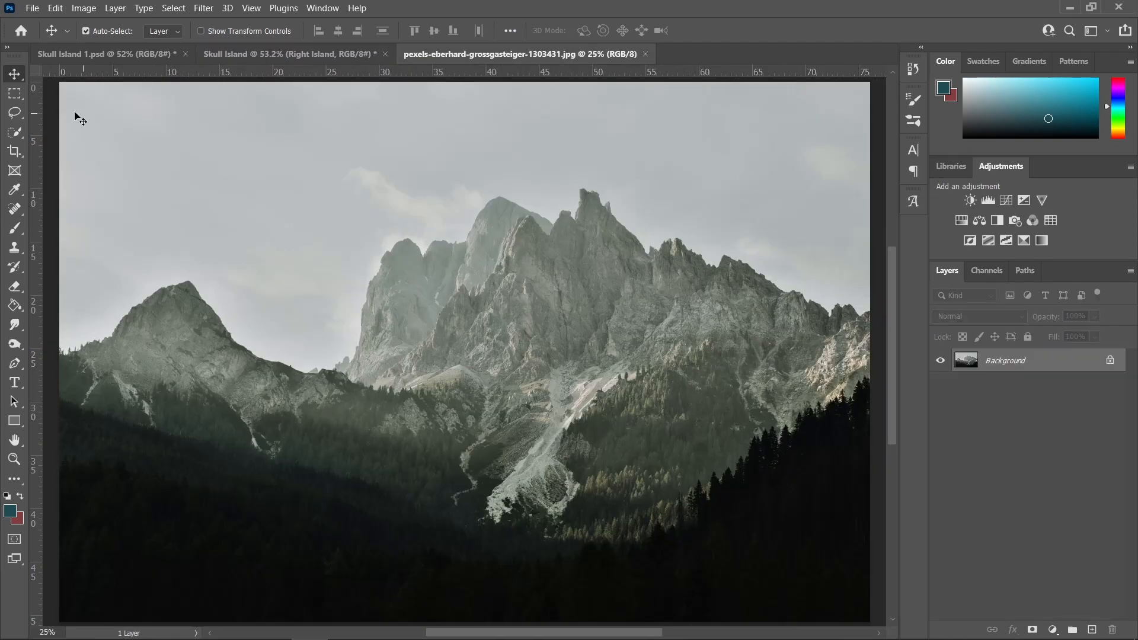
pyautogui.click(15, 131)
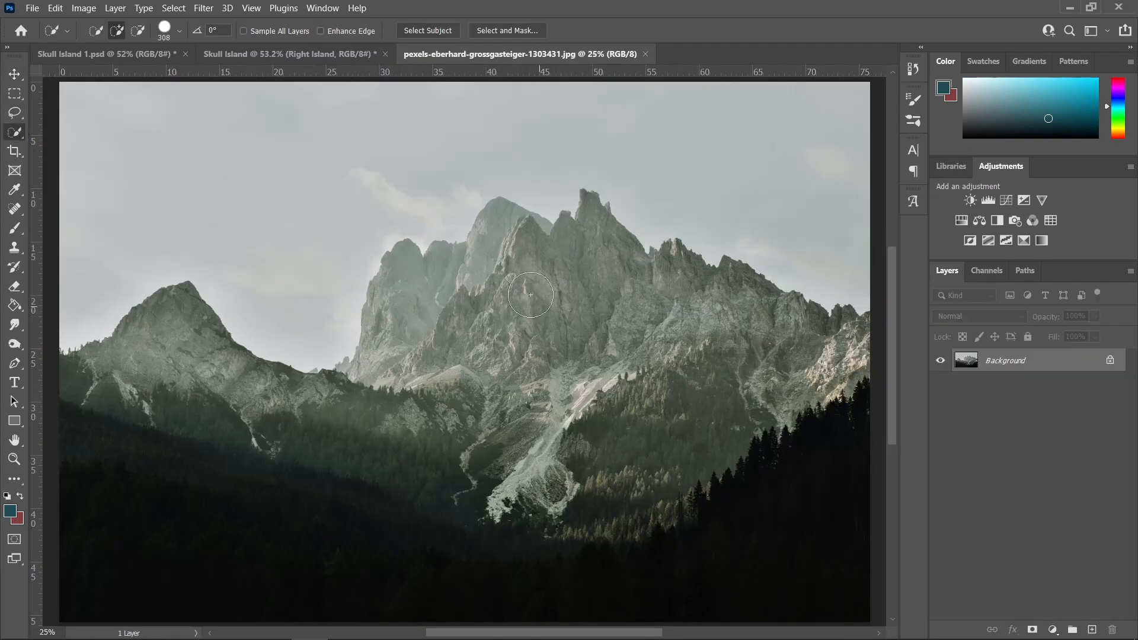
pyautogui.rightClick(15, 136)
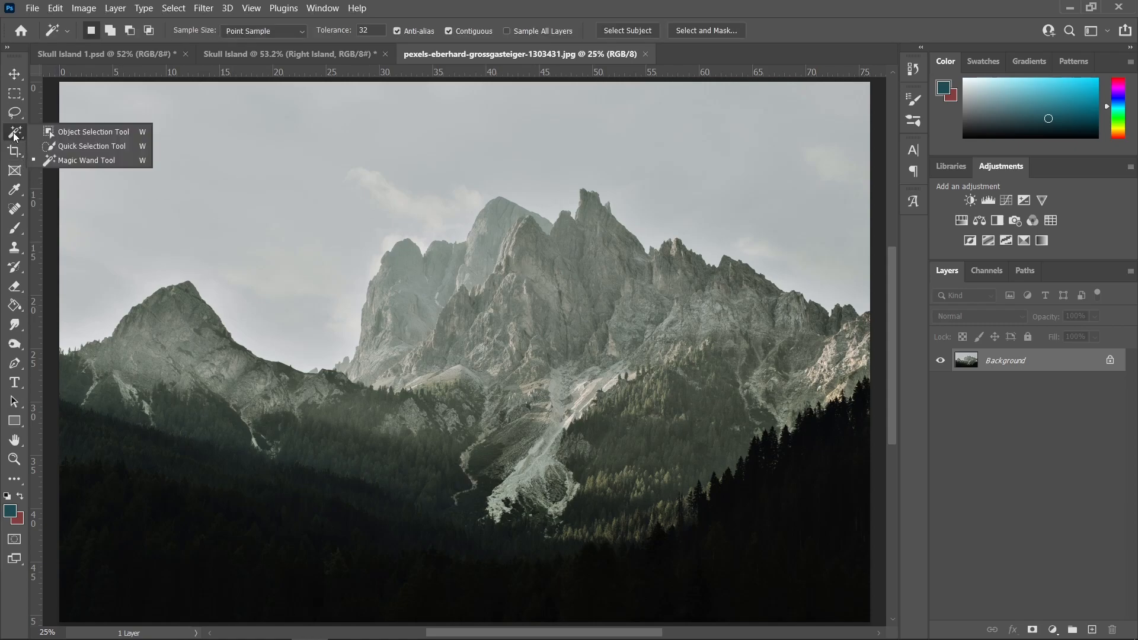
pyautogui.click(89, 146)
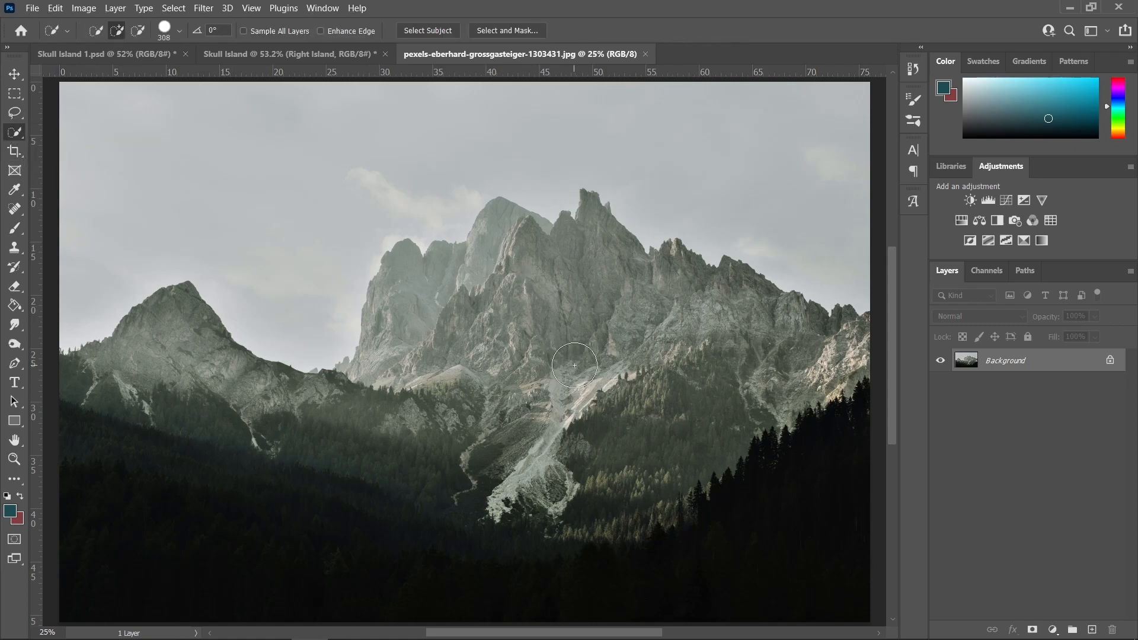
pyautogui.moveTo(569, 299)
pyautogui.mouseDown()
pyautogui.moveTo(527, 262)
pyautogui.moveTo(429, 282)
pyautogui.moveTo(428, 318)
pyautogui.moveTo(389, 399)
pyautogui.moveTo(373, 391)
pyautogui.moveTo(338, 404)
pyautogui.moveTo(369, 413)
pyautogui.moveTo(623, 377)
pyautogui.moveTo(713, 341)
pyautogui.moveTo(774, 347)
pyautogui.moveTo(819, 387)
pyautogui.moveTo(693, 477)
pyautogui.mouseUp()
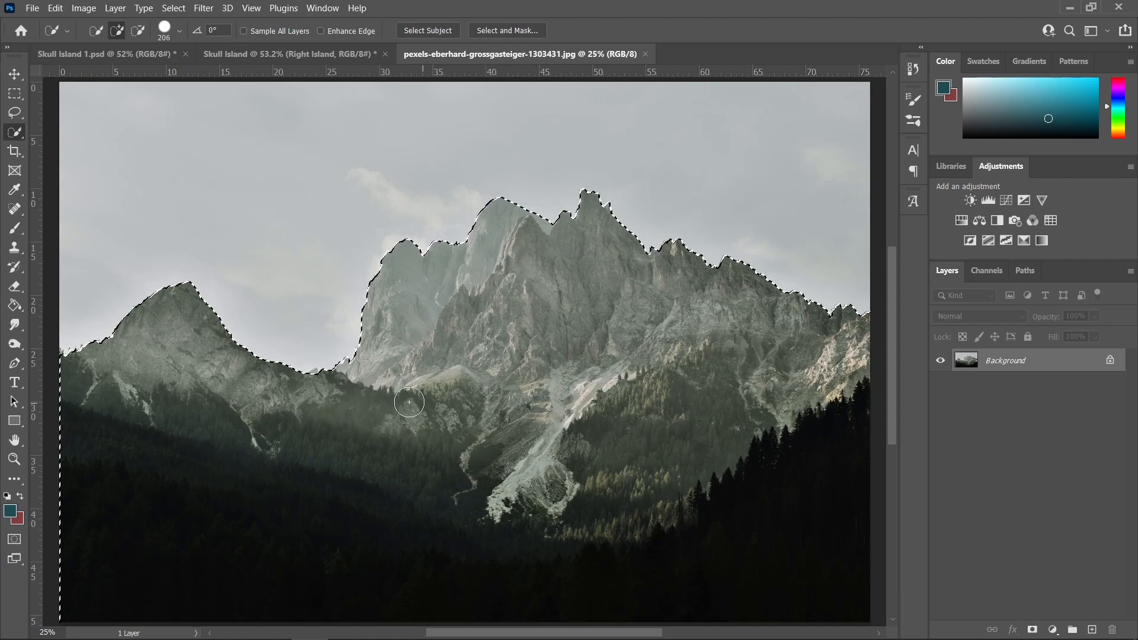
# - Subtract the smaller left peak and the slope below it from the selection, keeping only the main rocky massif
pyautogui.scroll(-2, 250, 323)
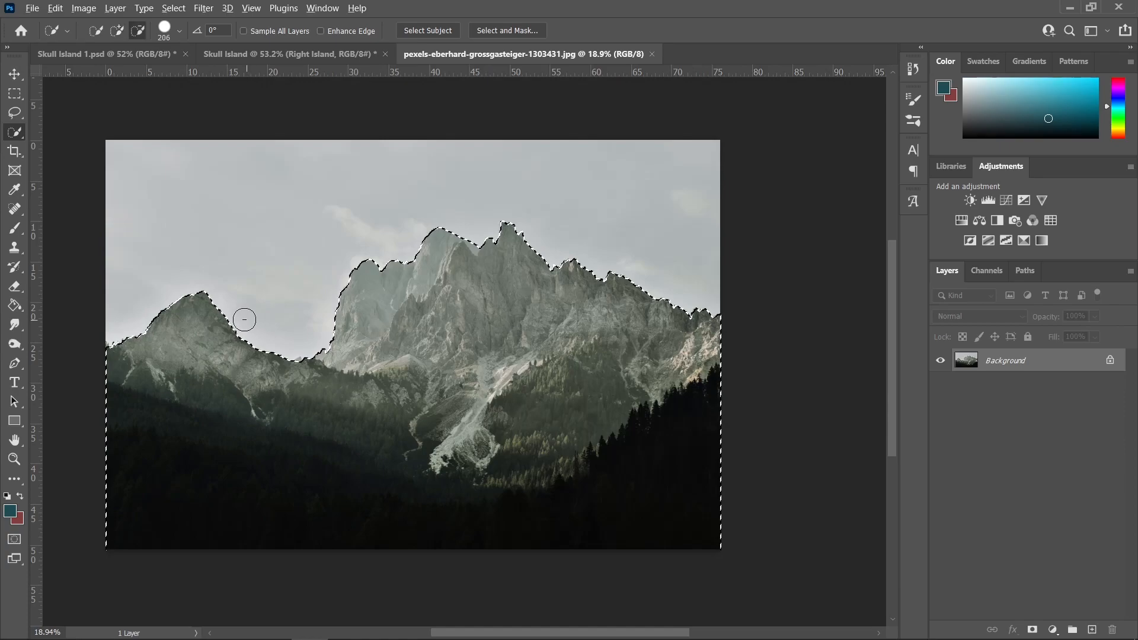
pyautogui.keyDown('alt'); pyautogui.rightClick(257, 278); pyautogui.keyUp('alt')
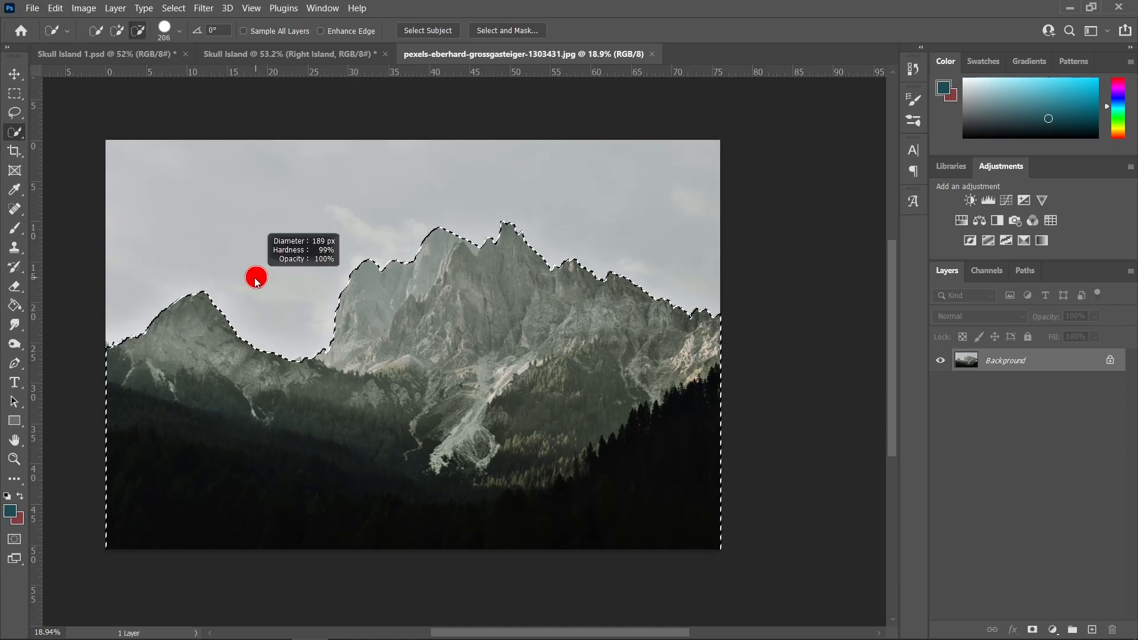
pyautogui.keyDown('alt'); pyautogui.rightClick(267, 287); pyautogui.keyUp('alt')
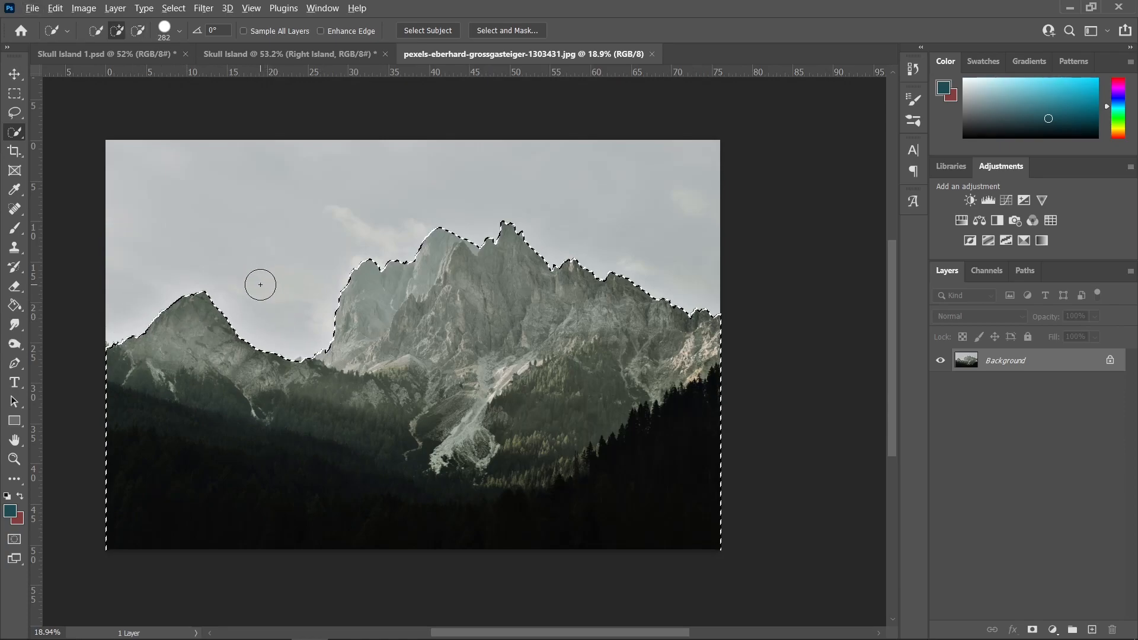
pyautogui.moveTo(254, 310)
pyautogui.mouseDown()
pyautogui.moveTo(240, 335)
pyautogui.moveTo(249, 492)
pyautogui.moveTo(268, 540)
pyautogui.moveTo(660, 589)
pyautogui.mouseUp()
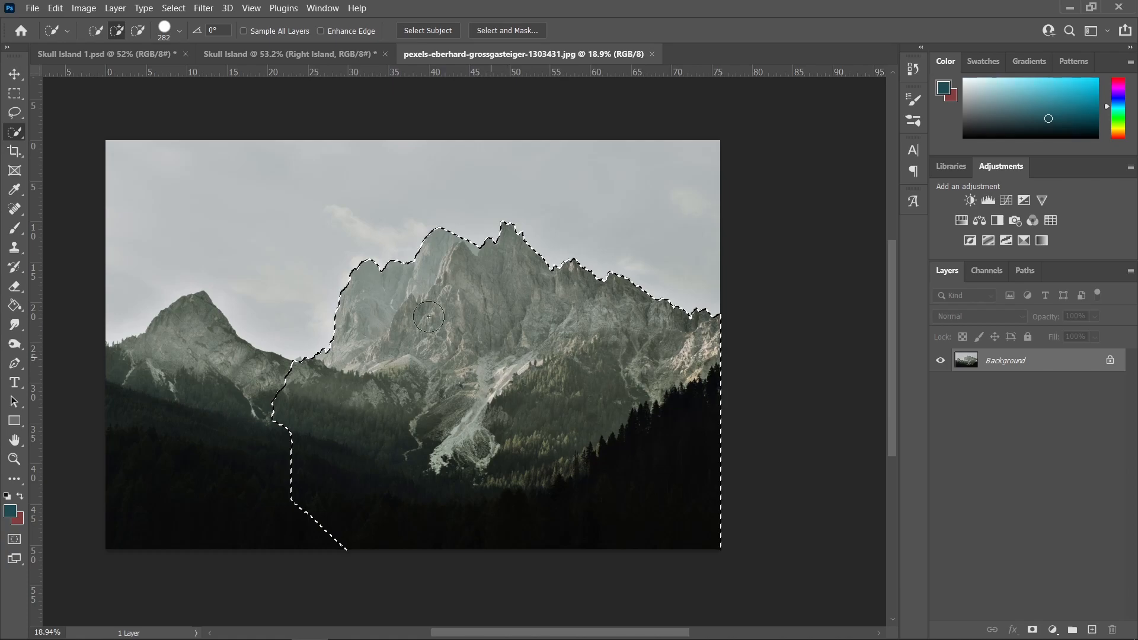
# - Copy the selected massif to a new layer and convert that layer to a Smart Object
pyautogui.click(15, 74)
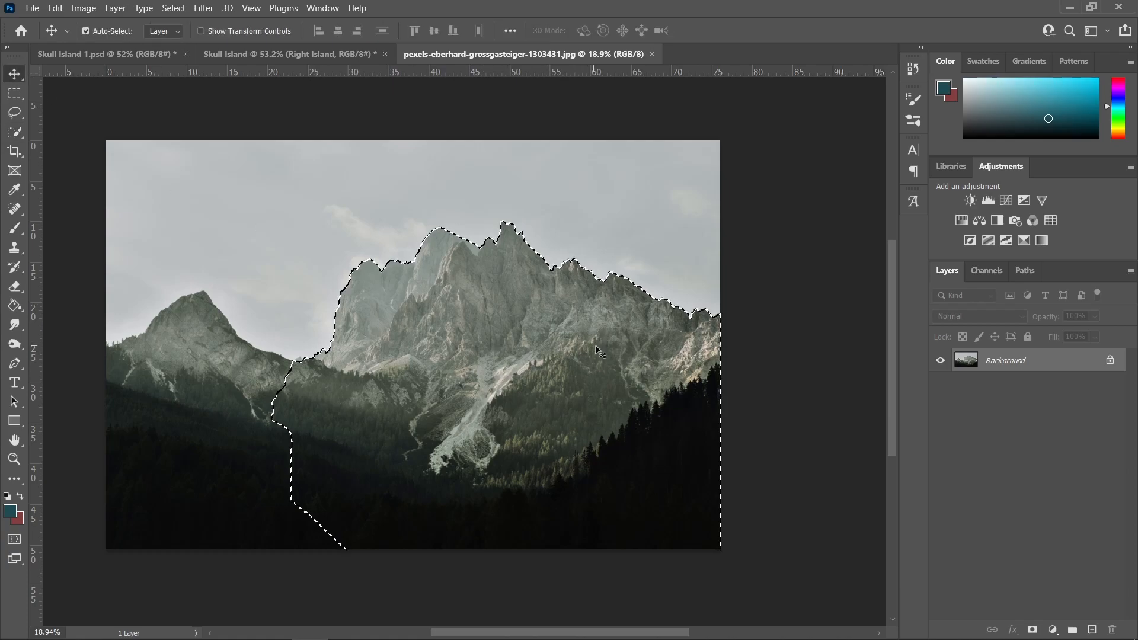
pyautogui.hotkey('ctrl', 'j')
pyautogui.scroll(1, 610, 344)
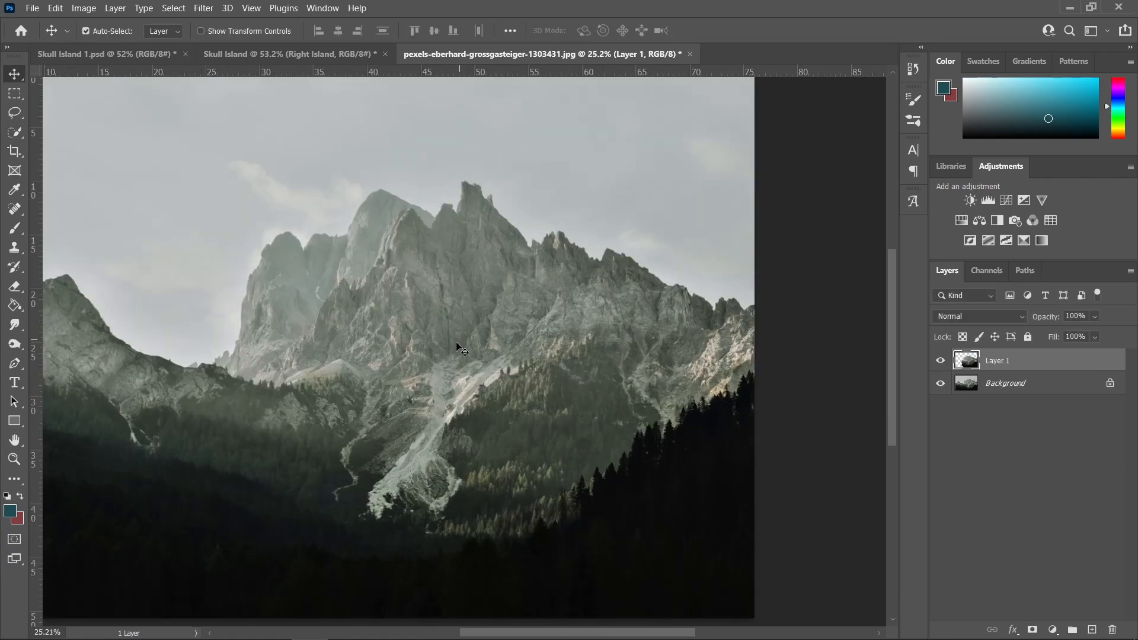
pyautogui.scroll(-1, 499, 340)
pyautogui.rightClick(1020, 369)
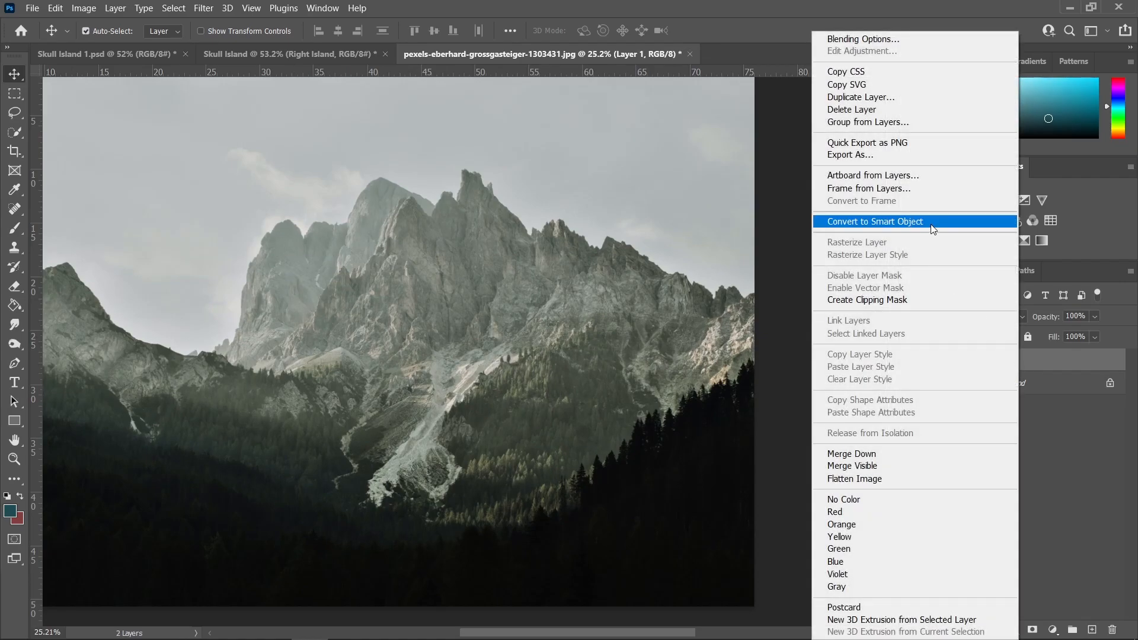
pyautogui.click(854, 221)
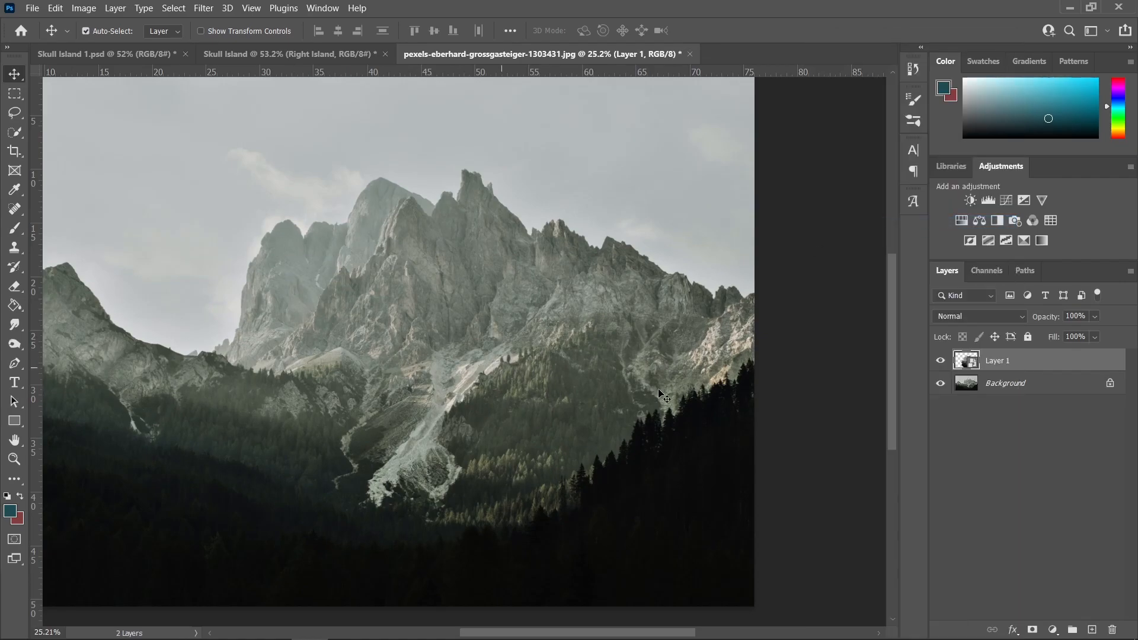
# - Bring the massif into the Skull Island document, scale it down and position it centrally around the island
pyautogui.moveTo(477, 372); pyautogui.dragTo(463, 239)
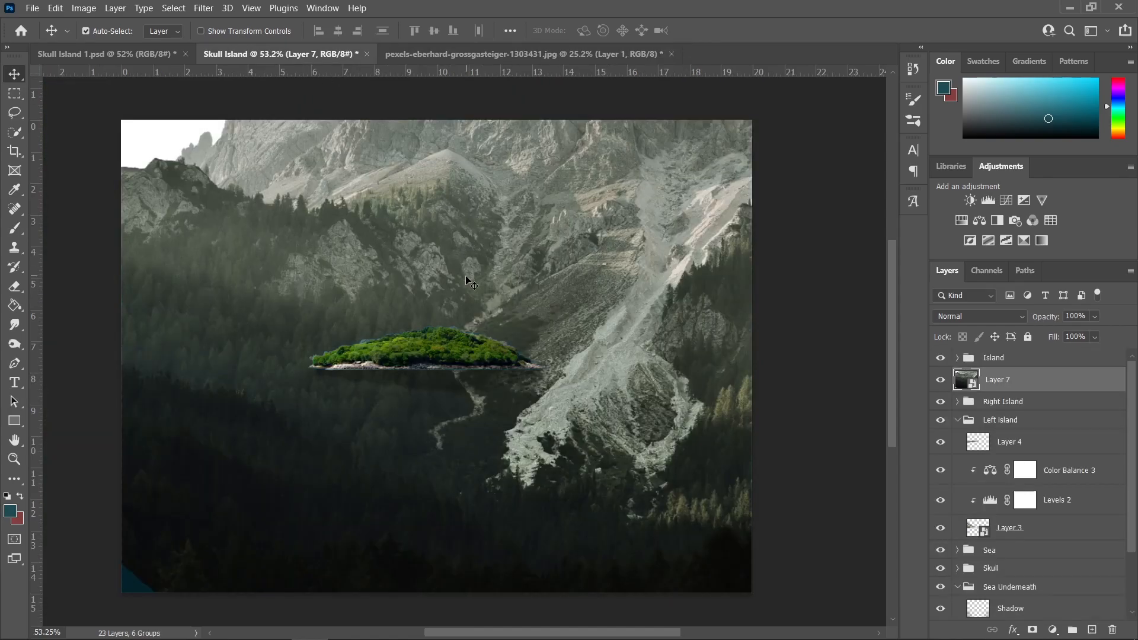
pyautogui.scroll(-3, 471, 284)
pyautogui.hotkey('ctrl', 't')
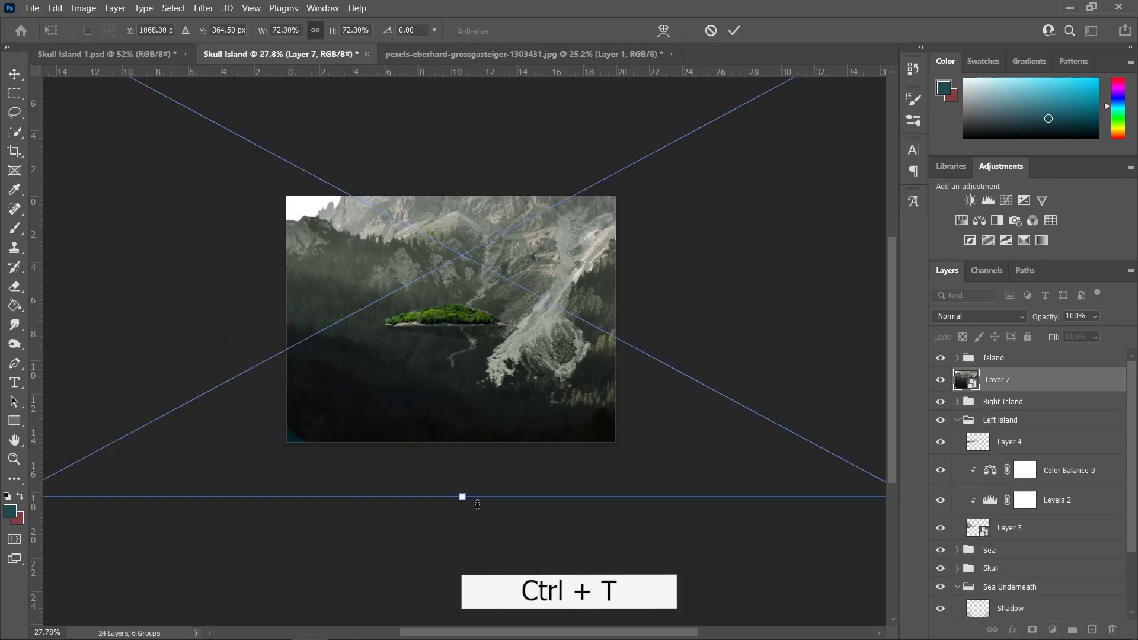
pyautogui.moveTo(462, 496); pyautogui.dragTo(468, 157)
pyautogui.moveTo(515, 107); pyautogui.dragTo(501, 298)
pyautogui.press('Return')
pyautogui.scroll(5, 456, 263)
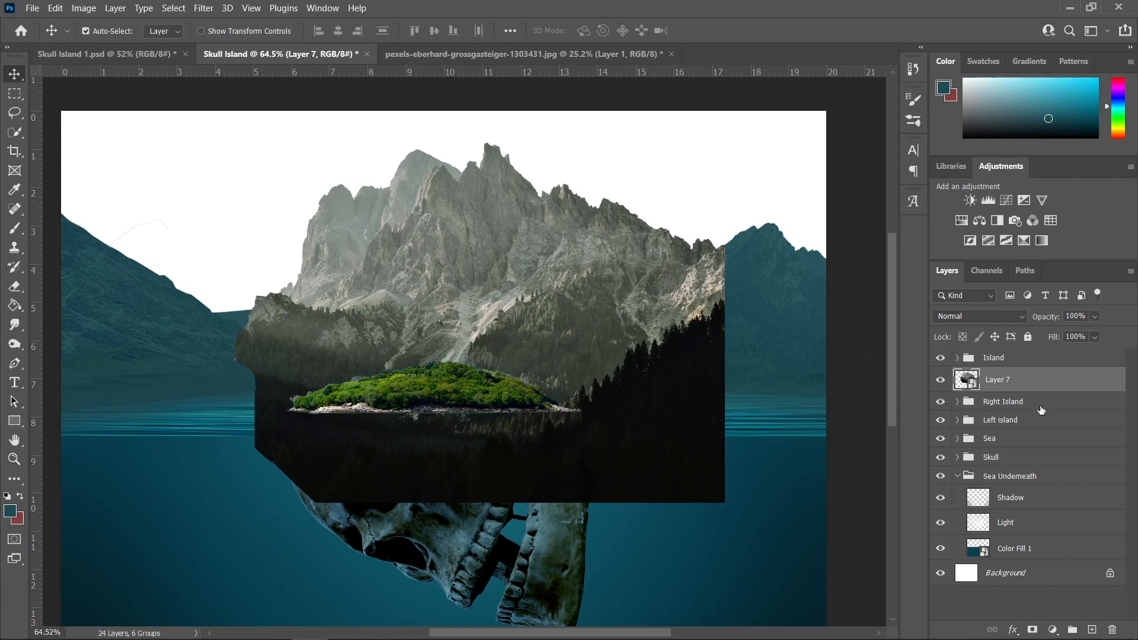
# - Move Layer 7 beneath the Sea Underneath group, directly above the Background layer, so the massif sits behind everything else
pyautogui.click(957, 475)
pyautogui.moveTo(1010, 390); pyautogui.dragTo(1009, 487)
pyautogui.scroll(-3, 465, 339)
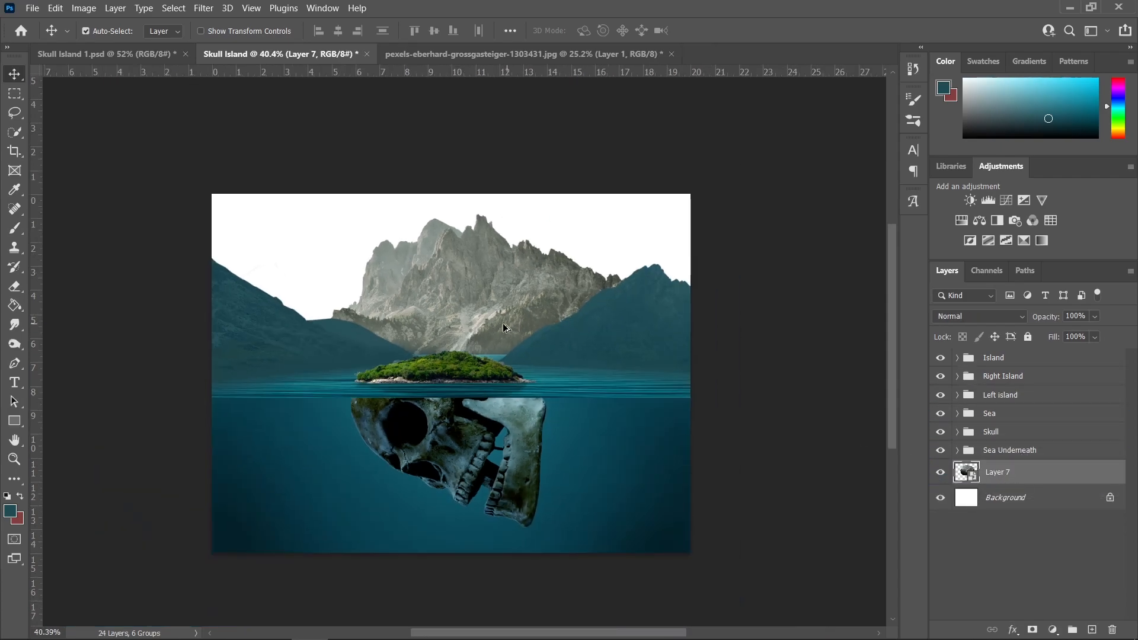
pyautogui.scroll(2, 505, 328)
pyautogui.scroll(-1, 504, 332)
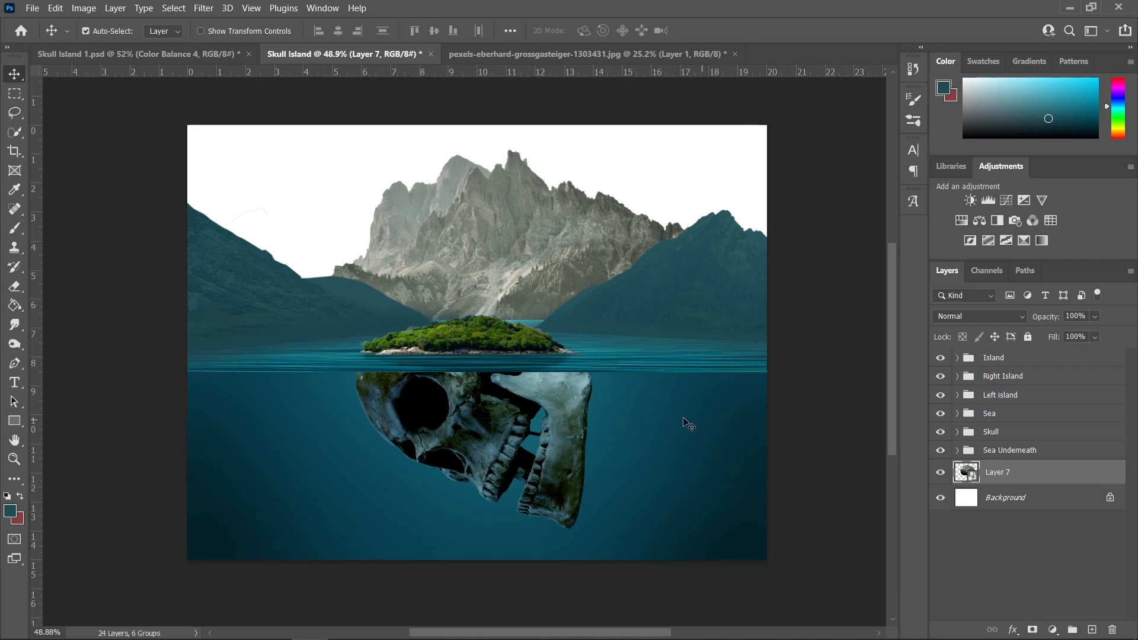
# - Add a Color Balance adjustment clipped to Layer 7 and set its Midtones Cyan–Red value to -76
pyautogui.click(1053, 628)
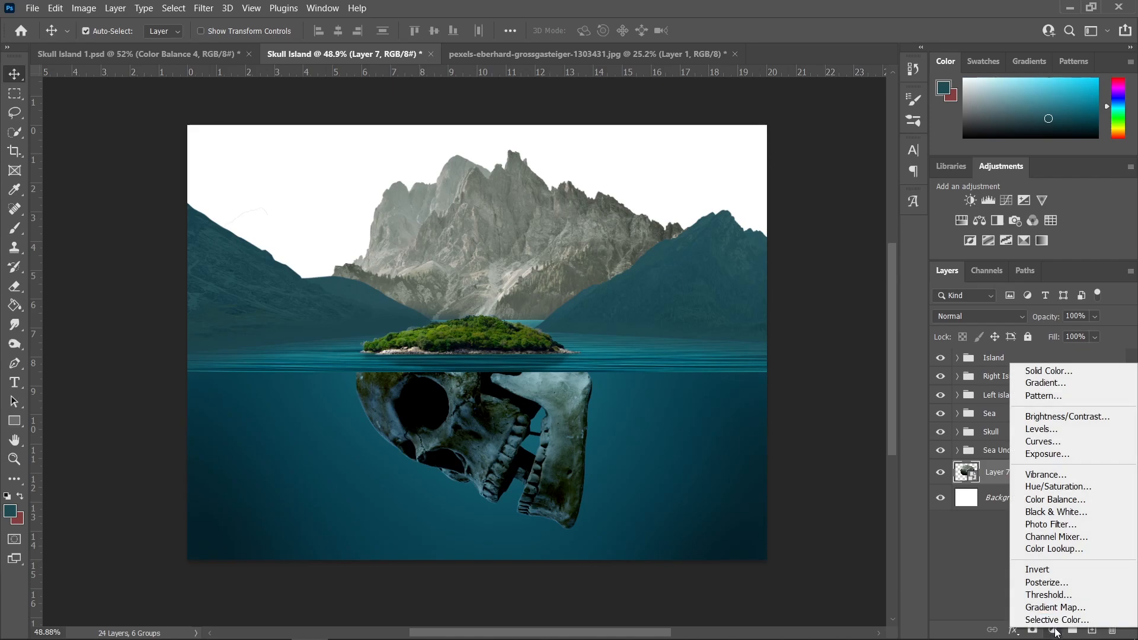
pyautogui.click(1061, 499)
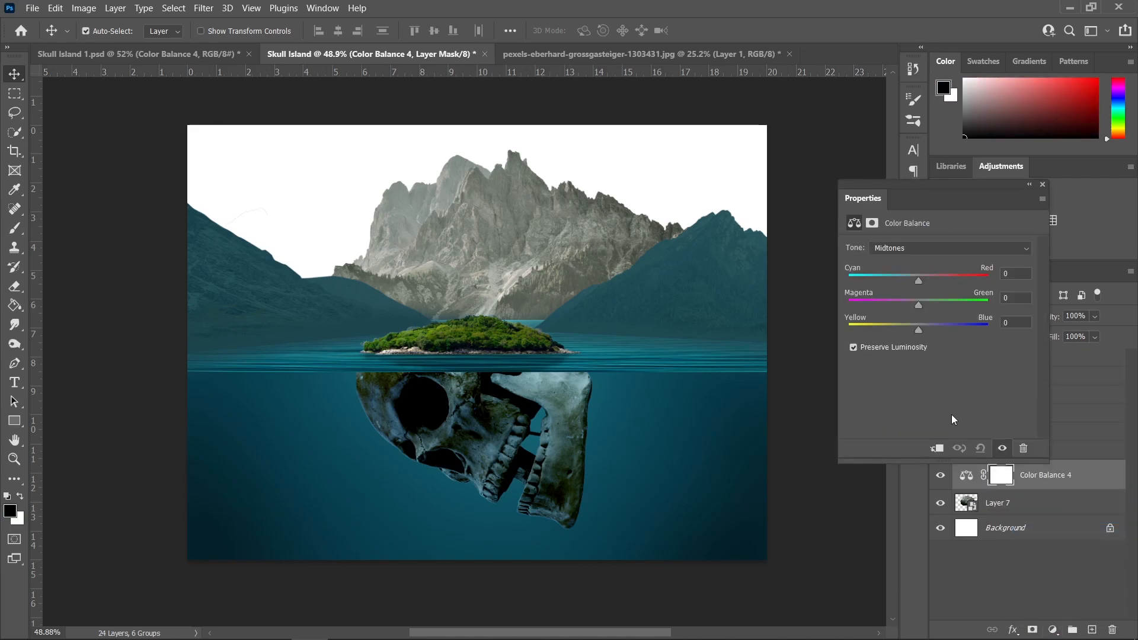
pyautogui.click(936, 448)
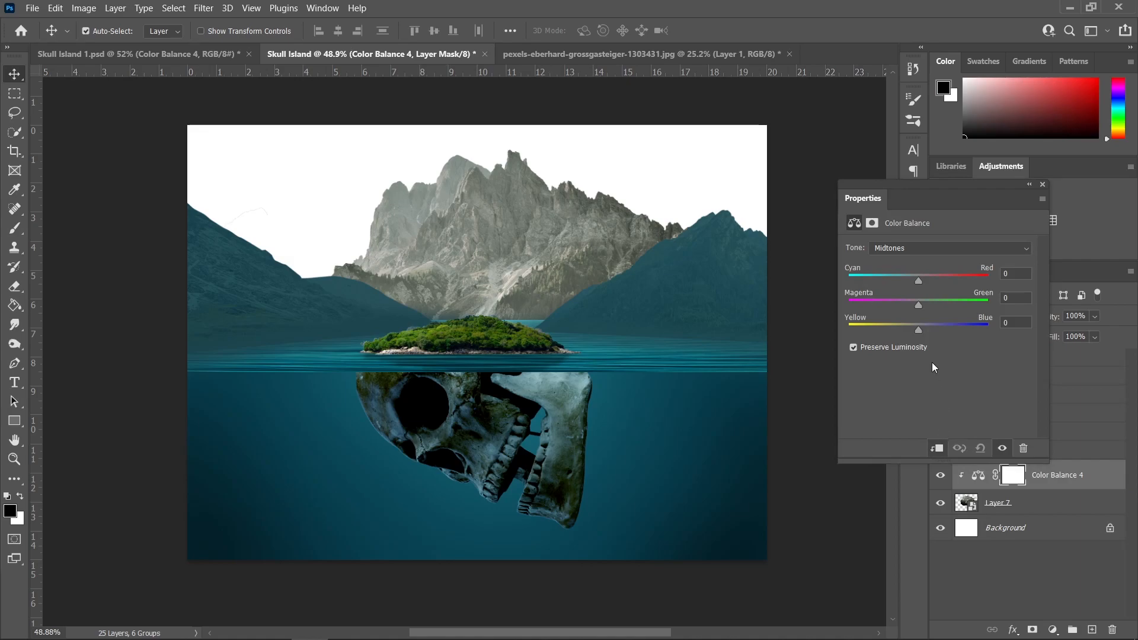
pyautogui.moveTo(918, 281); pyautogui.dragTo(881, 277)
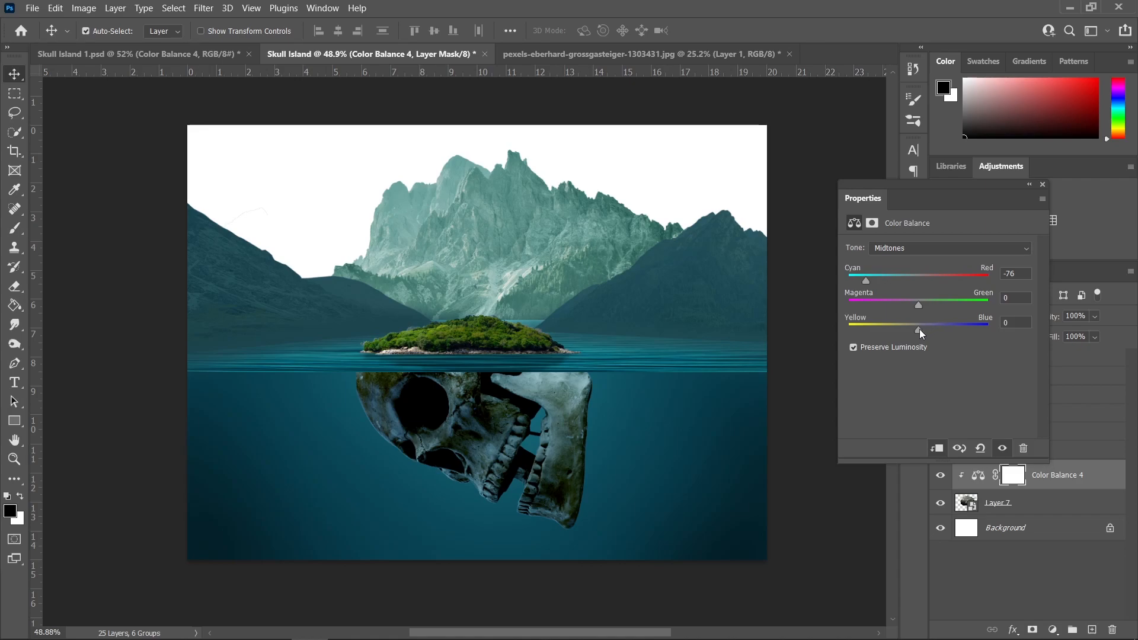
# - Set the midtones of the massif's Color Balance to +26 for Magenta–Green and +50 for Yellow–Blue
pyautogui.moveTo(920, 333); pyautogui.dragTo(945, 335)
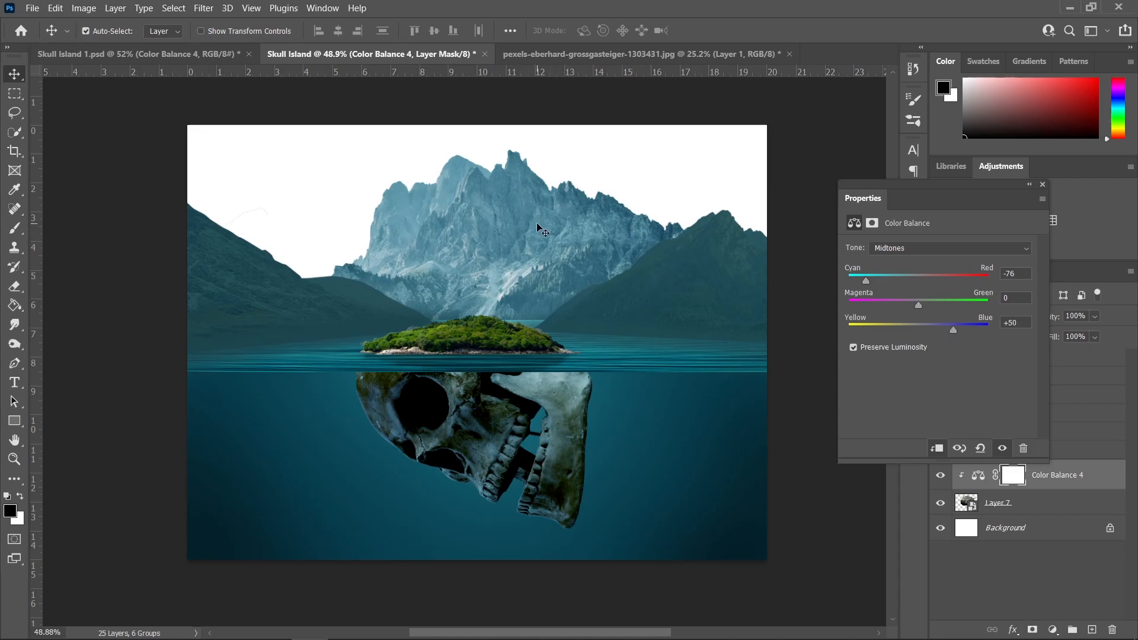
pyautogui.moveTo(919, 305); pyautogui.dragTo(937, 309)
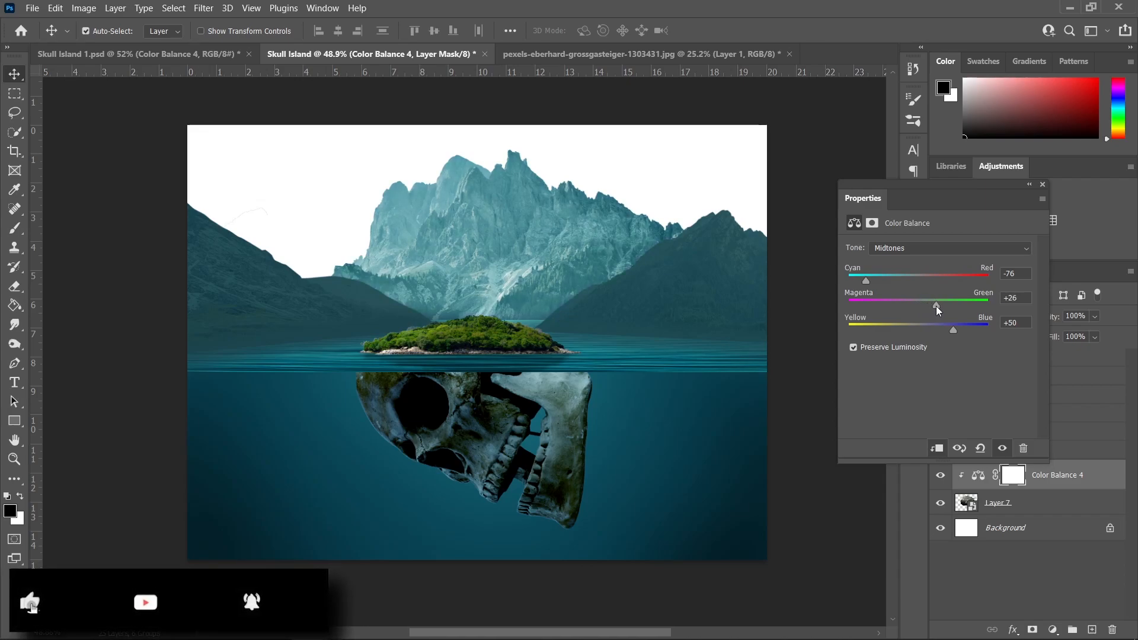
pyautogui.moveTo(938, 310); pyautogui.dragTo(935, 307)
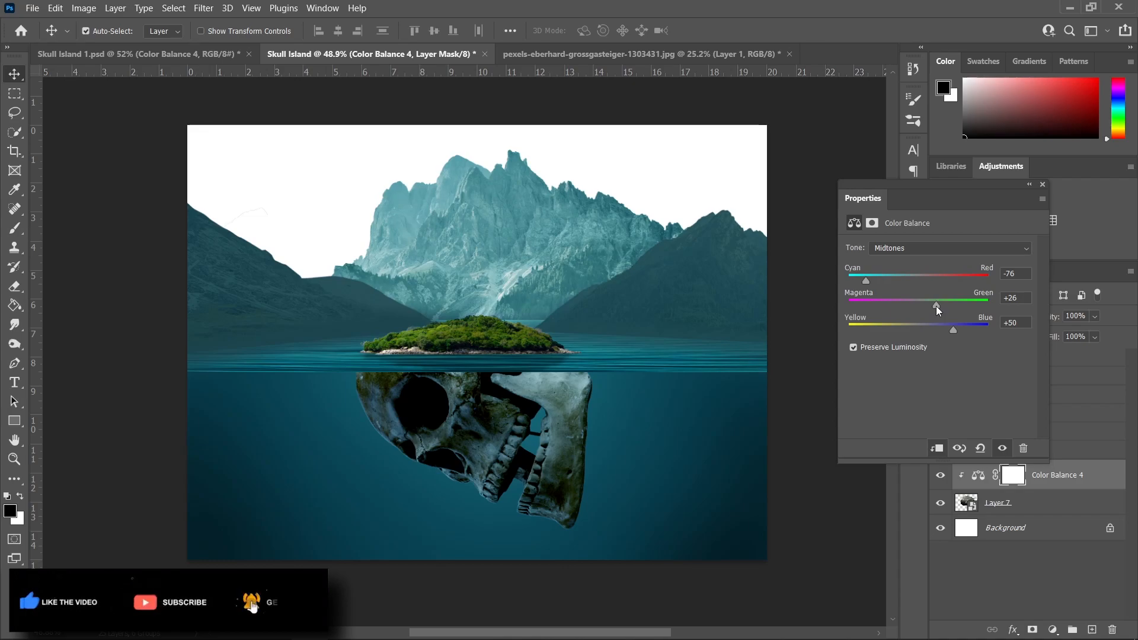
pyautogui.click(1042, 188)
pyautogui.scroll(1, 531, 265)
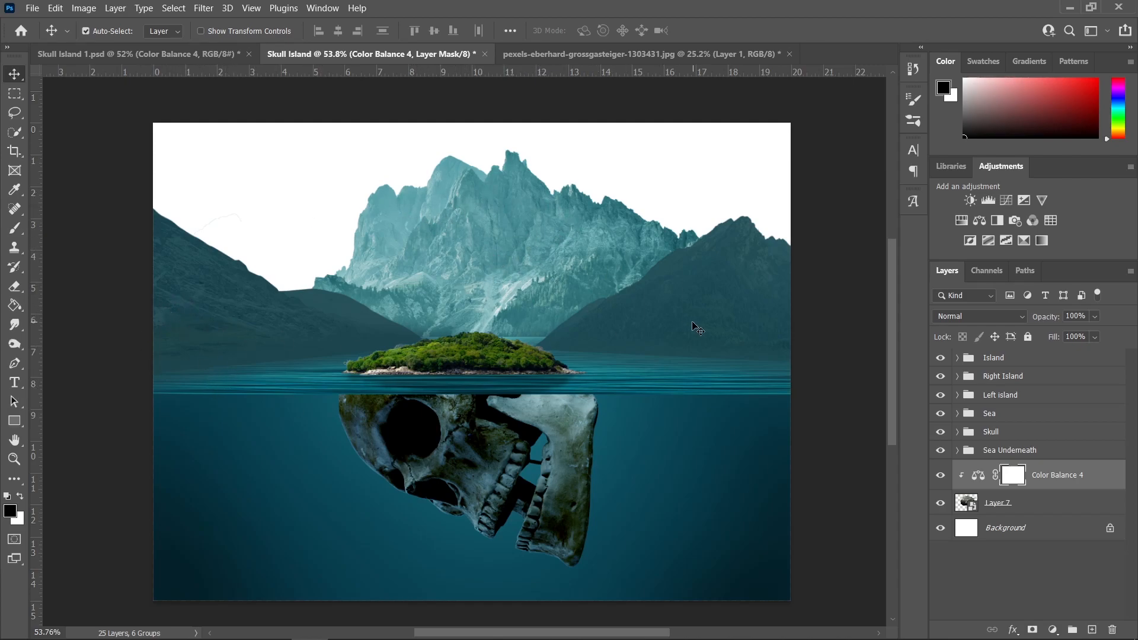
# - Group Layer 7 with its Color Balance 4 adjustment and name the group Mountain 3
pyautogui.click(1043, 507)
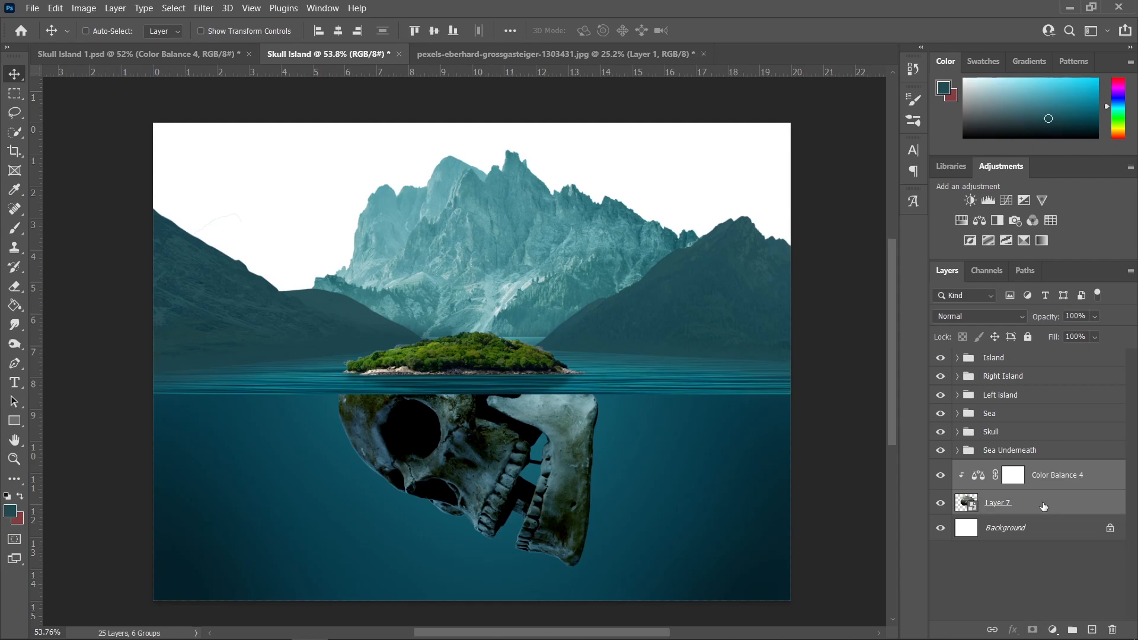
pyautogui.hotkey('ctrl', 'g')
pyautogui.doubleClick(1003, 468)
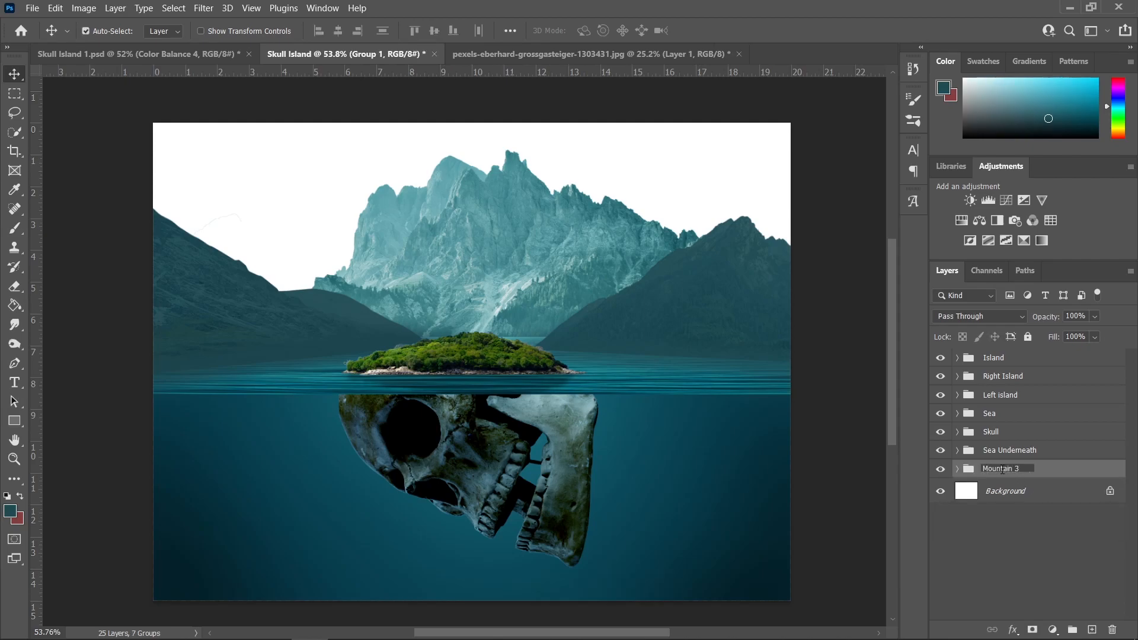
pyautogui.press('Return')
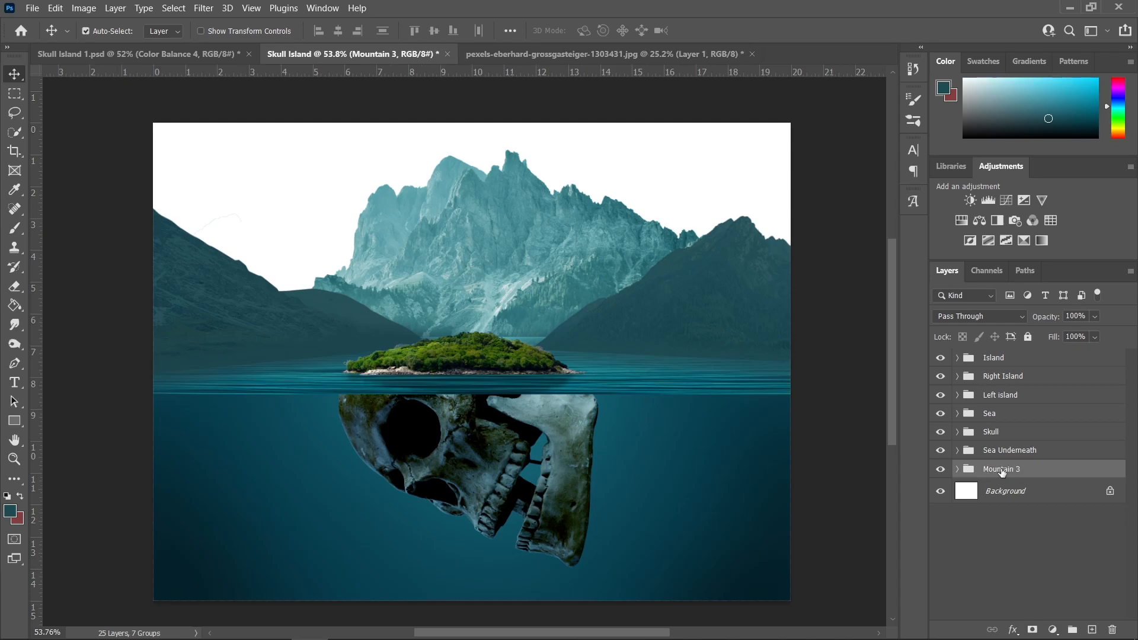
# - Place the pink sunset sky photo directly above the Background layer, enlarge it to the canvas width and position it behind the mountains
pyautogui.click(1036, 496)
pyautogui.hotkey('alt', 'Tab')
pyautogui.moveTo(579, 268); pyautogui.dragTo(241, 183)
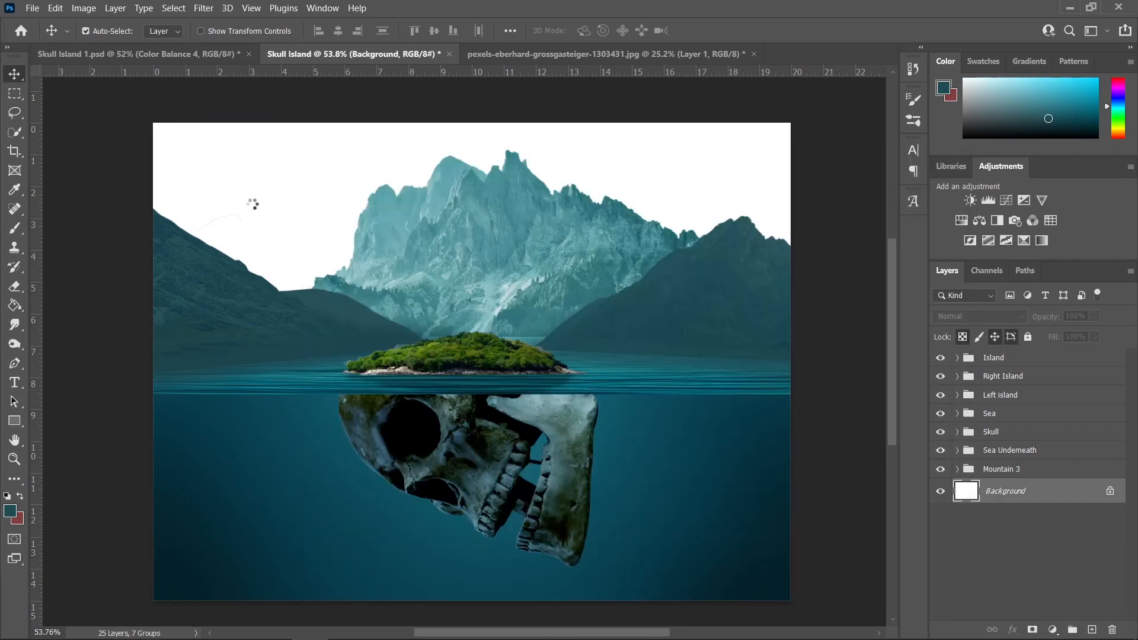
pyautogui.moveTo(282, 365); pyautogui.dragTo(138, 363)
pyautogui.moveTo(663, 361); pyautogui.dragTo(795, 357)
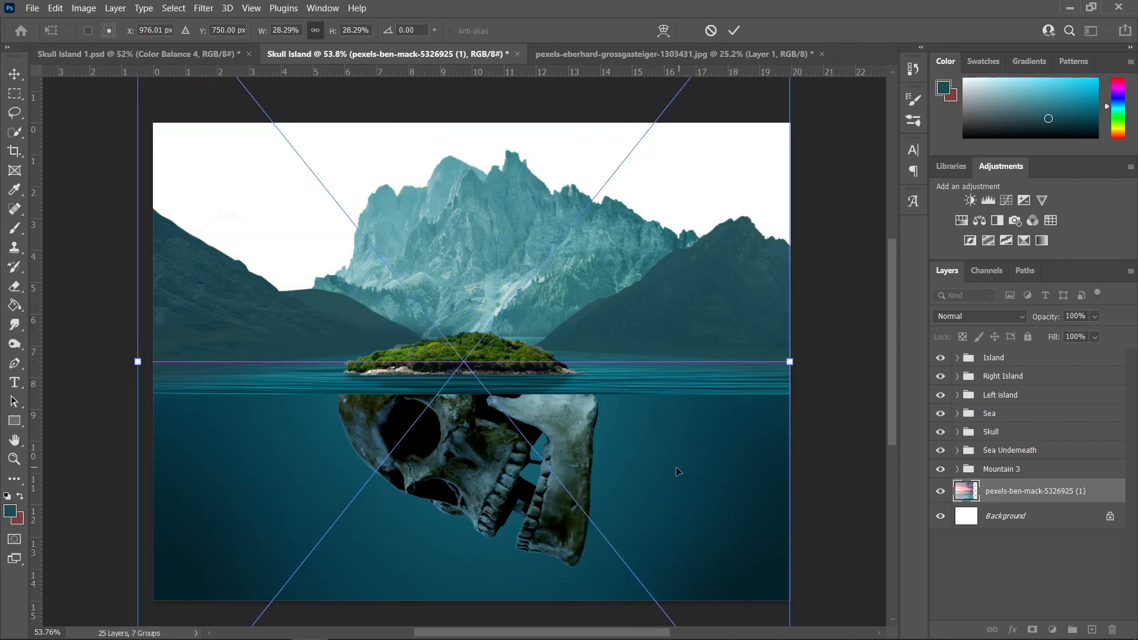
pyautogui.moveTo(668, 470); pyautogui.dragTo(668, 300)
pyautogui.press('Return')
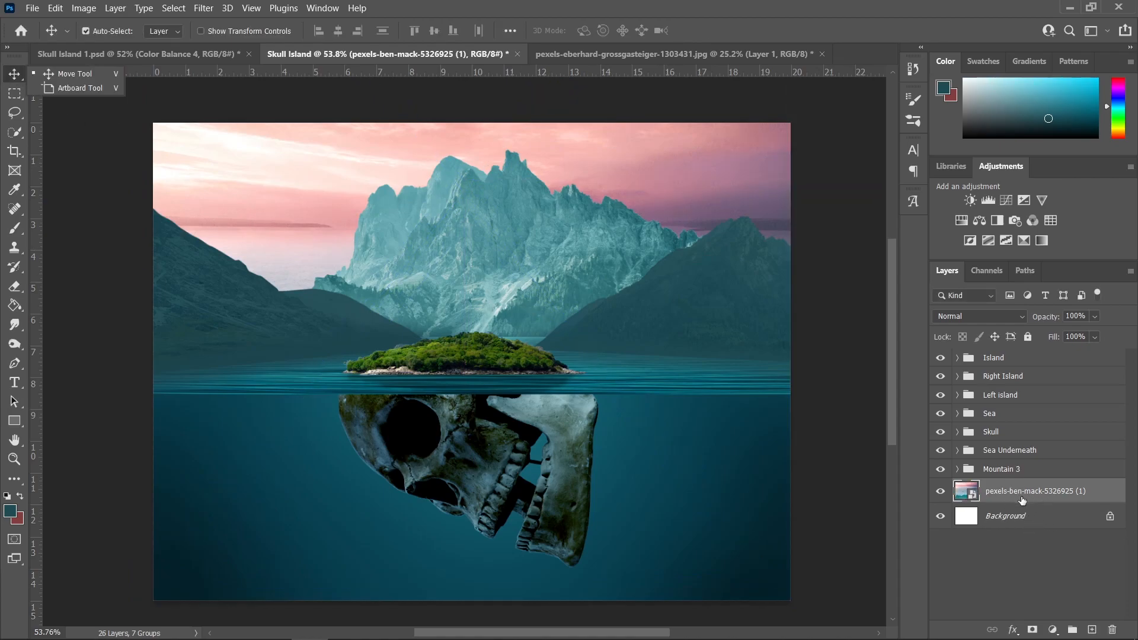
# - Add a new empty layer directly above the sky photo
pyautogui.click(1049, 520)
pyautogui.click(1087, 503)
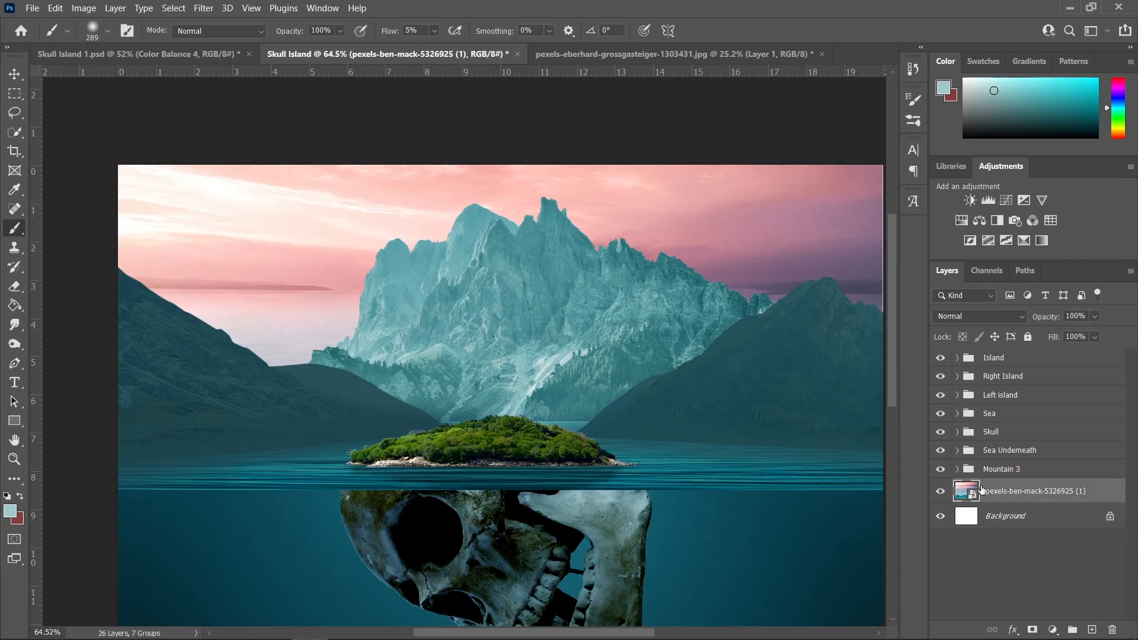
pyautogui.click(1092, 629)
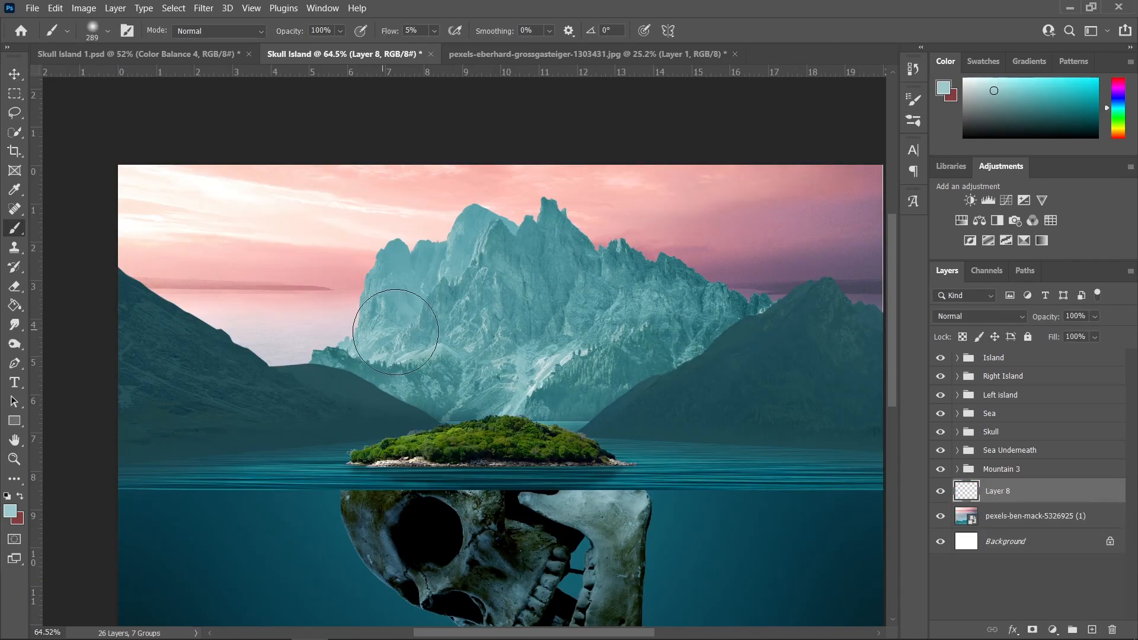
# - Brush sampled teal haze at 5% flow over the lower sky on both sides of the massif on Layer 8
pyautogui.scroll(3, 299, 320)
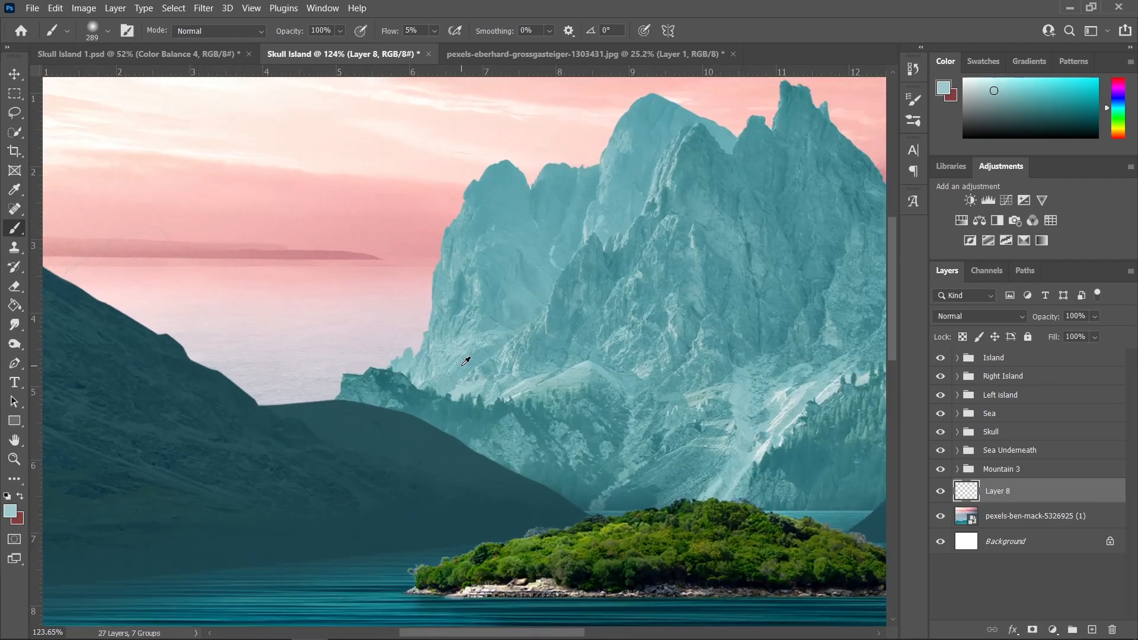
pyautogui.scroll(-3, 520, 330)
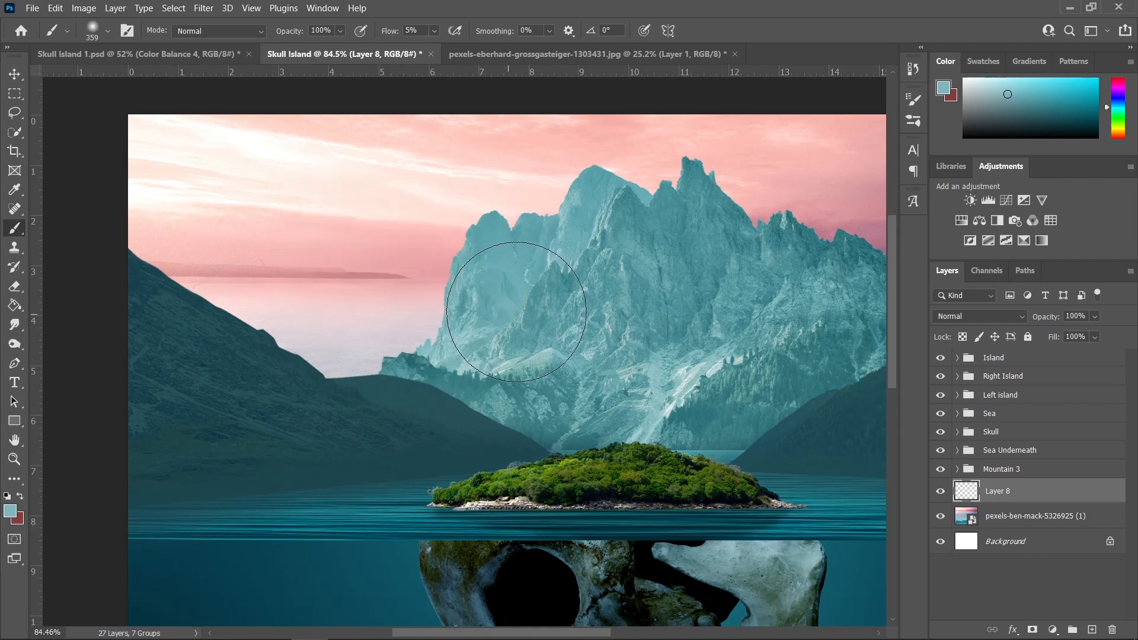
pyautogui.moveTo(333, 300)
pyautogui.mouseDown()
pyautogui.moveTo(442, 309)
pyautogui.moveTo(278, 281)
pyautogui.moveTo(408, 318)
pyautogui.moveTo(539, 303)
pyautogui.moveTo(441, 330)
pyautogui.moveTo(312, 312)
pyautogui.moveTo(523, 318)
pyautogui.mouseUp()
pyautogui.scroll(-1, 573, 299)
pyautogui.moveTo(662, 251); pyautogui.dragTo(391, 314)
pyautogui.scroll(-2, 390, 317)
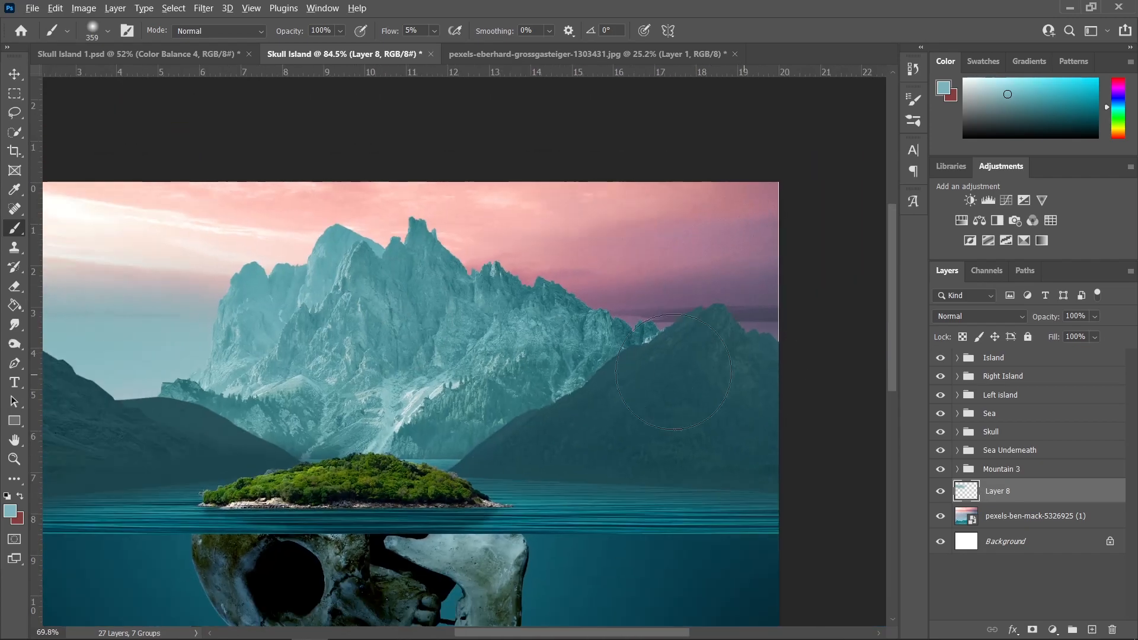
pyautogui.scroll(-2, 436, 332)
pyautogui.scroll(3, 436, 332)
pyautogui.scroll(-2, 436, 332)
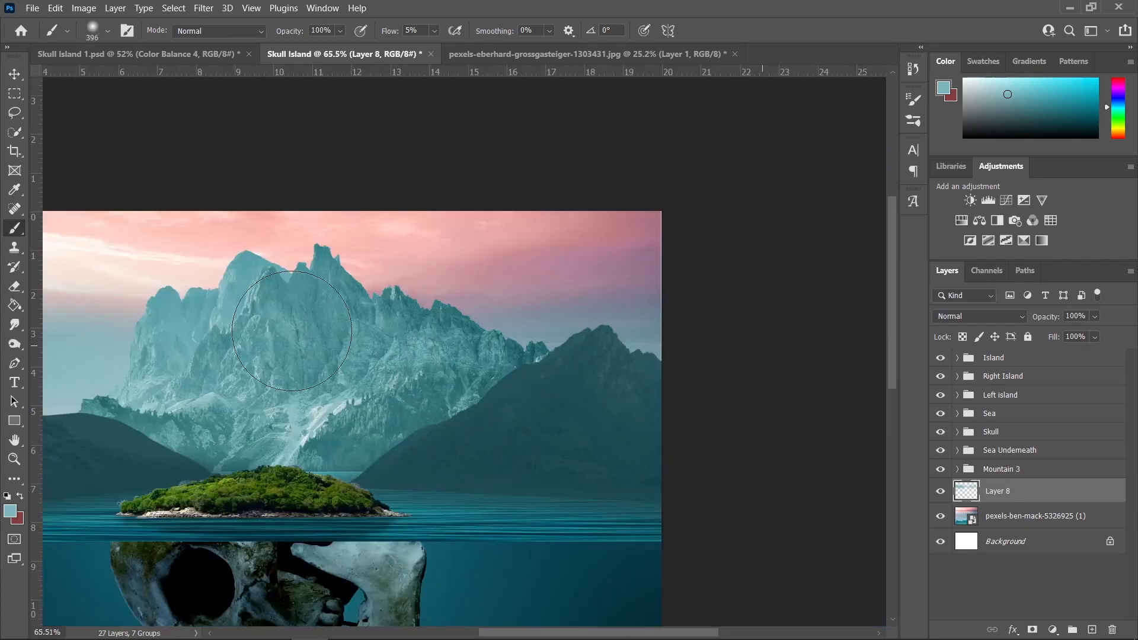
pyautogui.scroll(-1, 436, 333)
# - Add a new empty layer directly above the Right Island group
pyautogui.press('v')
pyautogui.scroll(4, 393, 331)
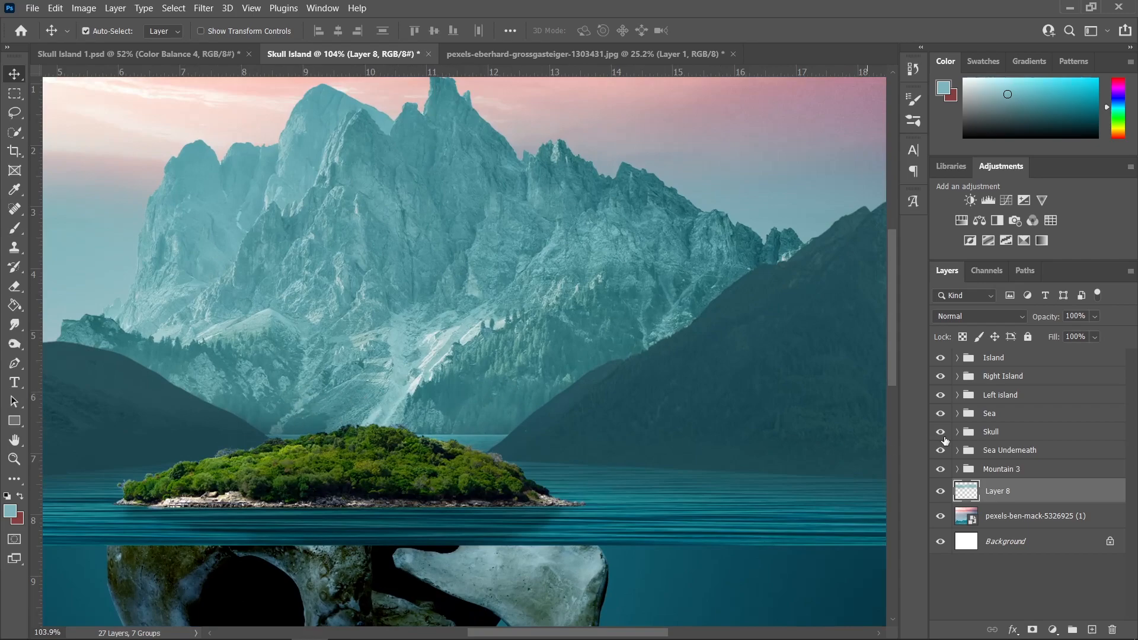
pyautogui.click(1022, 378)
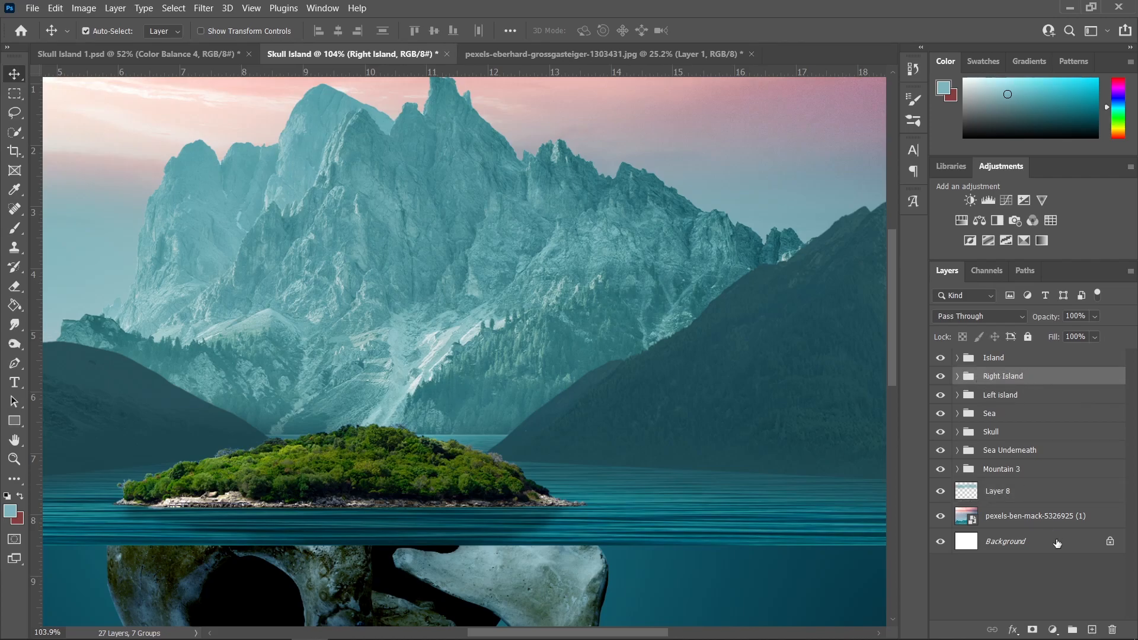
pyautogui.click(1092, 630)
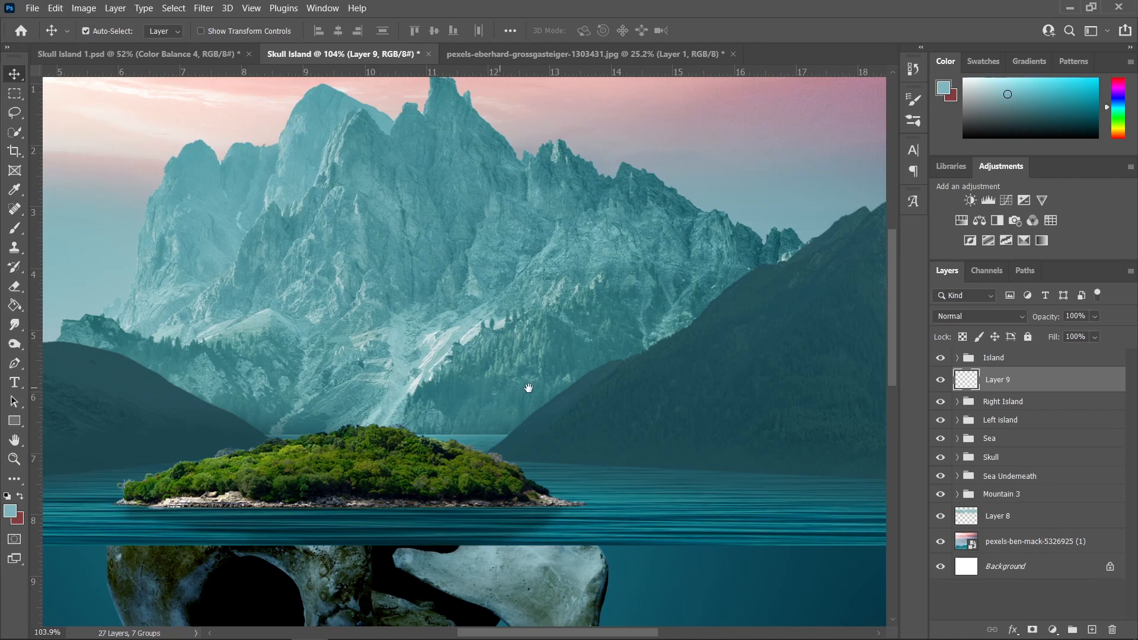
pyautogui.moveTo(528, 389); pyautogui.dragTo(577, 391)
# - Sample a light teal from the massif and brush soft mist on Layer 9 over its base and the left mountain's inner slope
pyautogui.click(23, 229)
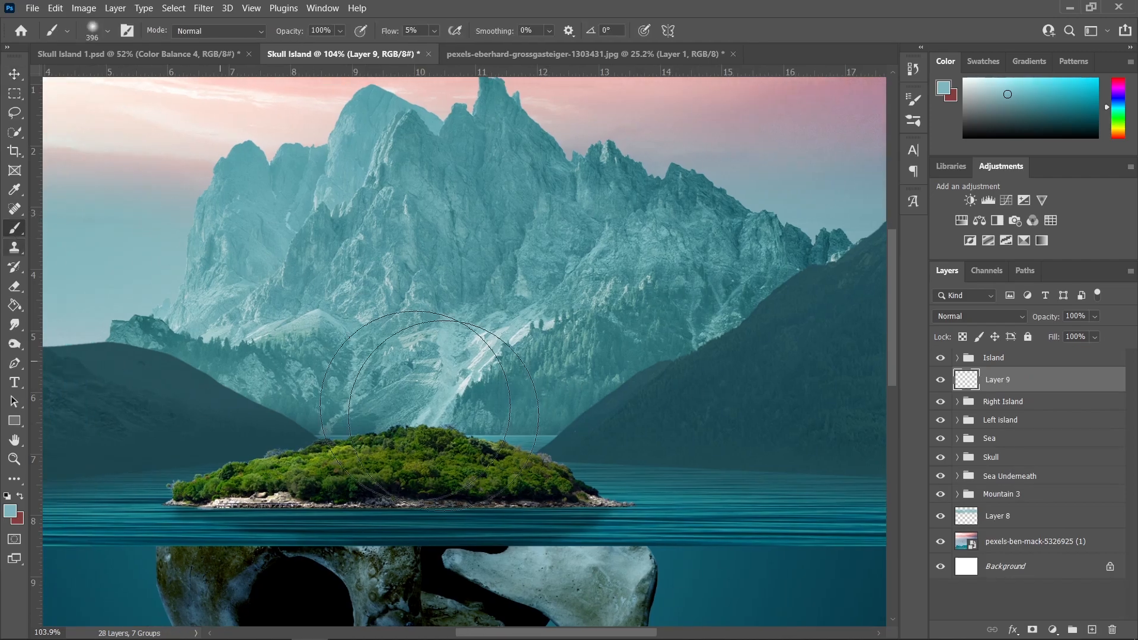
pyautogui.keyDown('alt'); pyautogui.click(463, 382); pyautogui.keyUp('alt')
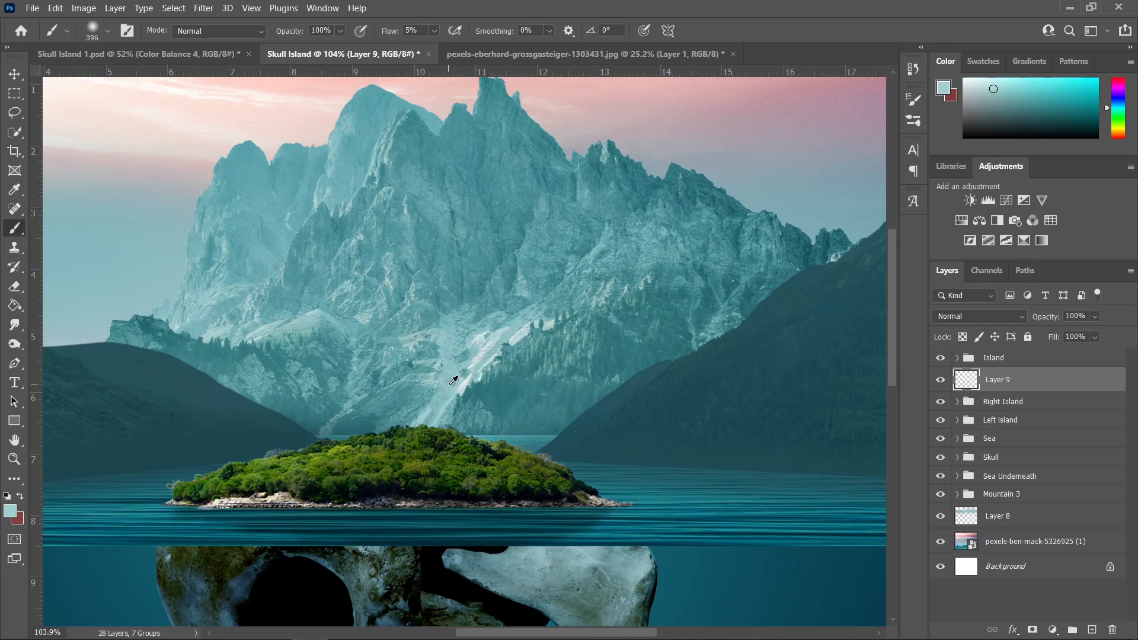
pyautogui.moveTo(581, 432); pyautogui.dragTo(551, 431)
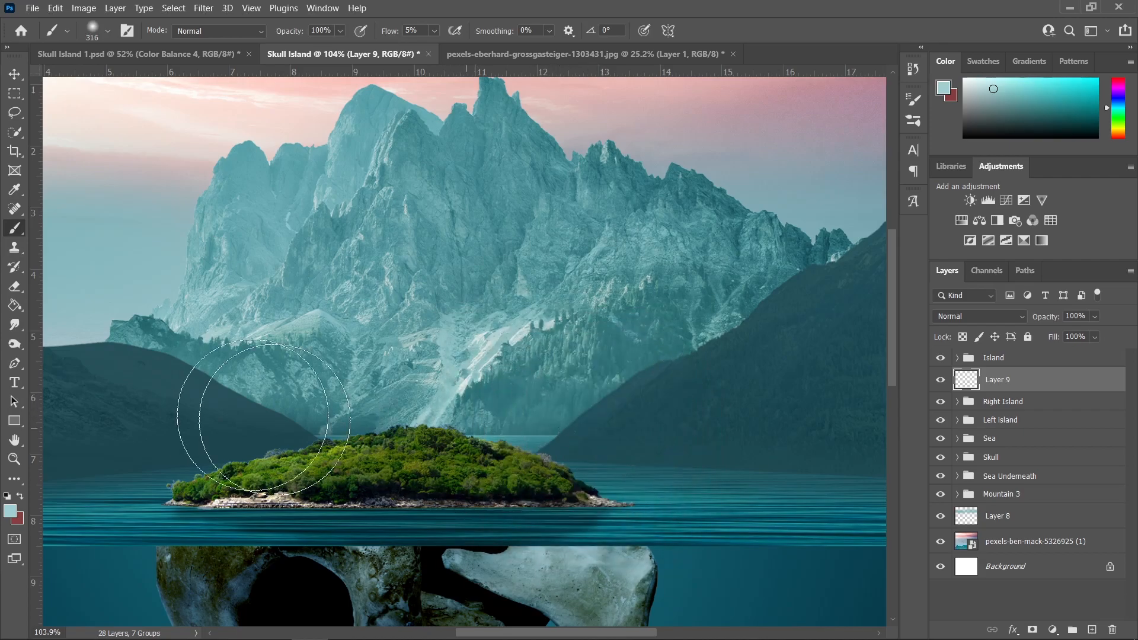
pyautogui.moveTo(505, 386); pyautogui.dragTo(556, 376)
pyautogui.moveTo(393, 410)
pyautogui.mouseDown()
pyautogui.moveTo(573, 414)
pyautogui.moveTo(555, 419)
pyautogui.mouseUp()
pyautogui.moveTo(291, 403)
pyautogui.mouseDown()
pyautogui.moveTo(410, 401)
pyautogui.moveTo(256, 385)
pyautogui.mouseUp()
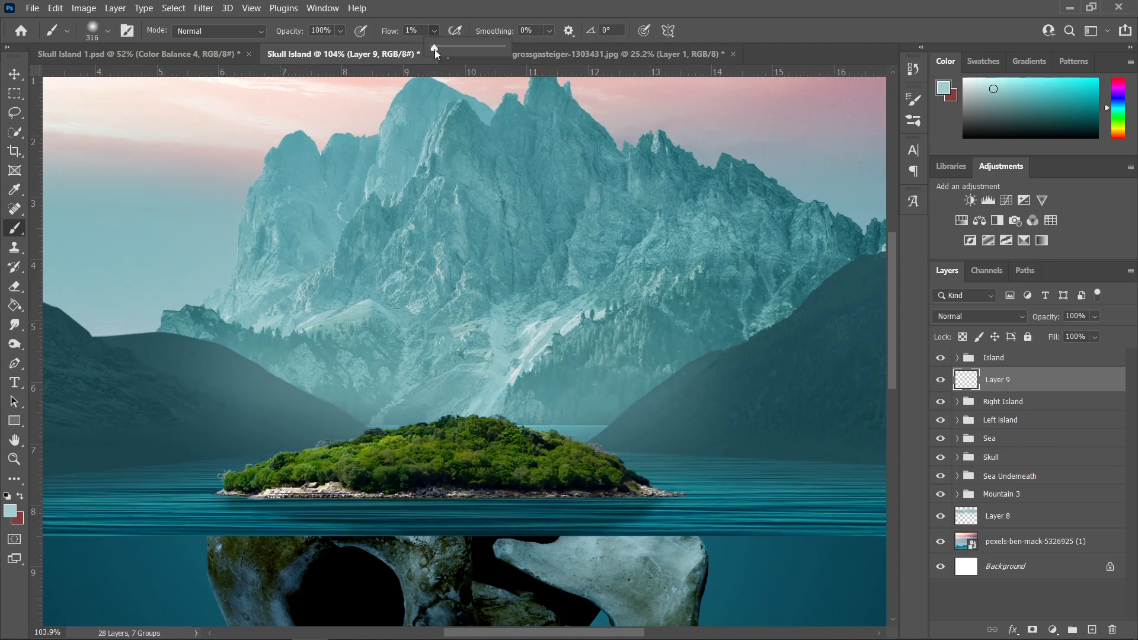
# - Lower the brush flow to 2% and build up more mist between the massif and the island with a 258 px brush
pyautogui.moveTo(435, 49); pyautogui.dragTo(435, 50)
pyautogui.scroll(-5, 521, 367)
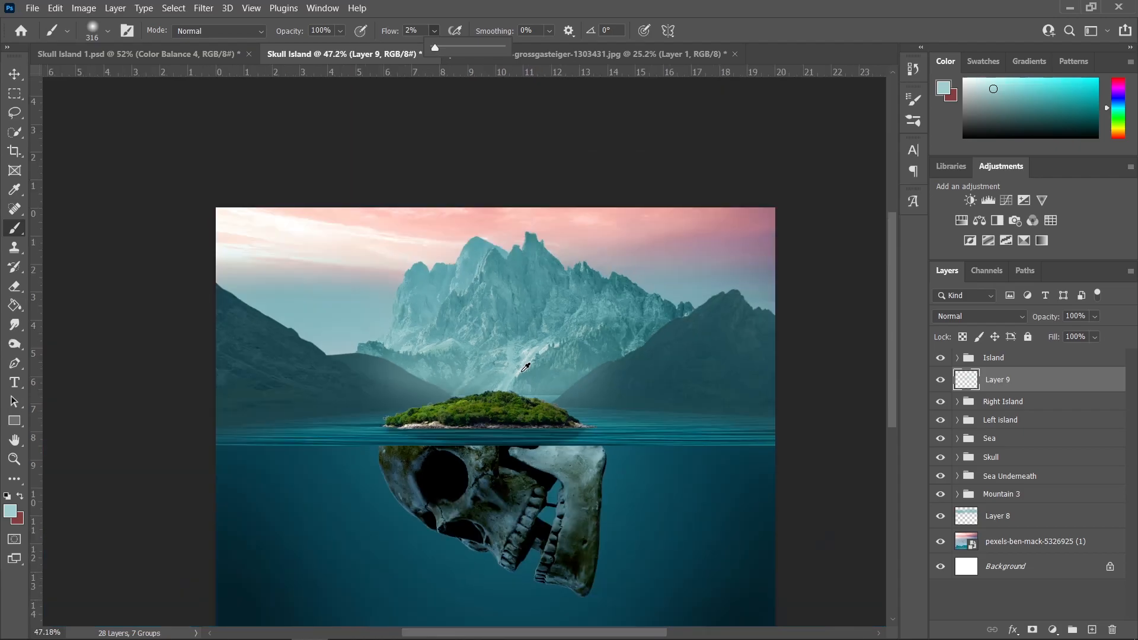
pyautogui.scroll(5, 533, 386)
pyautogui.moveTo(551, 390); pyautogui.dragTo(534, 389)
pyautogui.moveTo(596, 425)
pyautogui.mouseDown()
pyautogui.moveTo(438, 429)
pyautogui.moveTo(485, 428)
pyautogui.moveTo(418, 388)
pyautogui.moveTo(432, 343)
pyautogui.moveTo(376, 330)
pyautogui.moveTo(457, 330)
pyautogui.moveTo(600, 377)
pyautogui.moveTo(525, 322)
pyautogui.mouseUp()
pyautogui.scroll(-5, 551, 348)
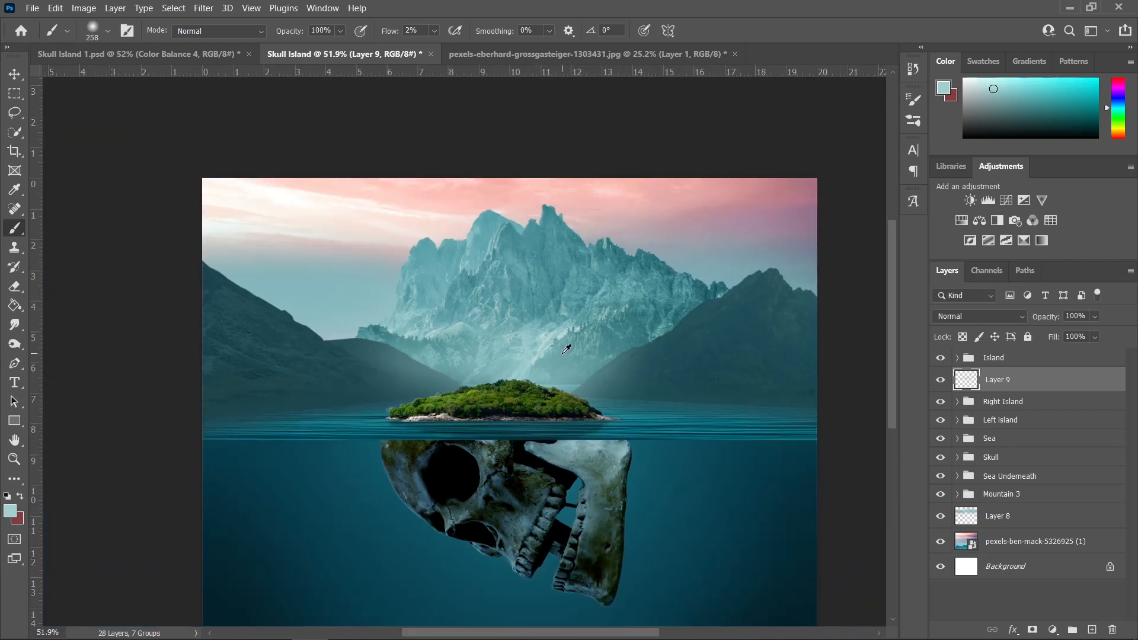
# - Paint finer mist along the shoreline behind the island and over the feet of both side mountains with 169 and 230 px brushes
pyautogui.scroll(7, 562, 353)
pyautogui.moveTo(581, 414)
pyautogui.mouseDown()
pyautogui.moveTo(601, 411)
pyautogui.moveTo(529, 420)
pyautogui.mouseUp()
pyautogui.moveTo(182, 318)
pyautogui.mouseDown()
pyautogui.moveTo(305, 332)
pyautogui.moveTo(135, 293)
pyautogui.moveTo(132, 316)
pyautogui.moveTo(622, 389)
pyautogui.moveTo(576, 378)
pyautogui.moveTo(738, 302)
pyautogui.moveTo(626, 375)
pyautogui.moveTo(465, 351)
pyautogui.moveTo(344, 371)
pyautogui.moveTo(437, 339)
pyautogui.moveTo(518, 339)
pyautogui.moveTo(571, 391)
pyautogui.moveTo(575, 437)
pyautogui.moveTo(641, 425)
pyautogui.mouseUp()
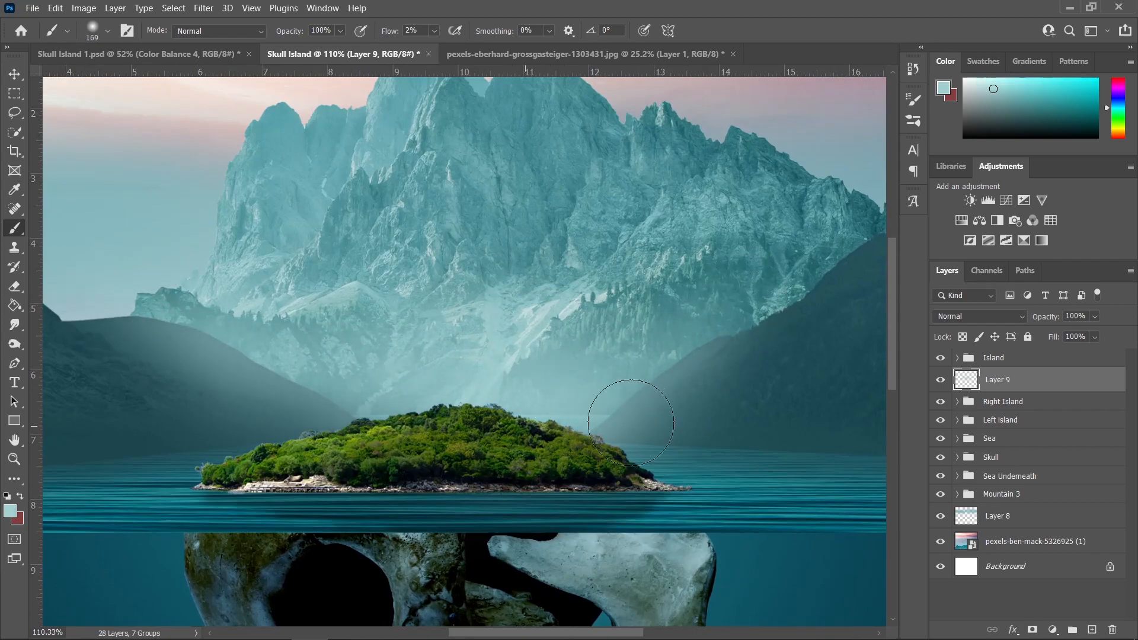
pyautogui.scroll(-4, 338, 355)
pyautogui.moveTo(349, 359); pyautogui.dragTo(391, 363)
pyautogui.scroll(-2, 473, 377)
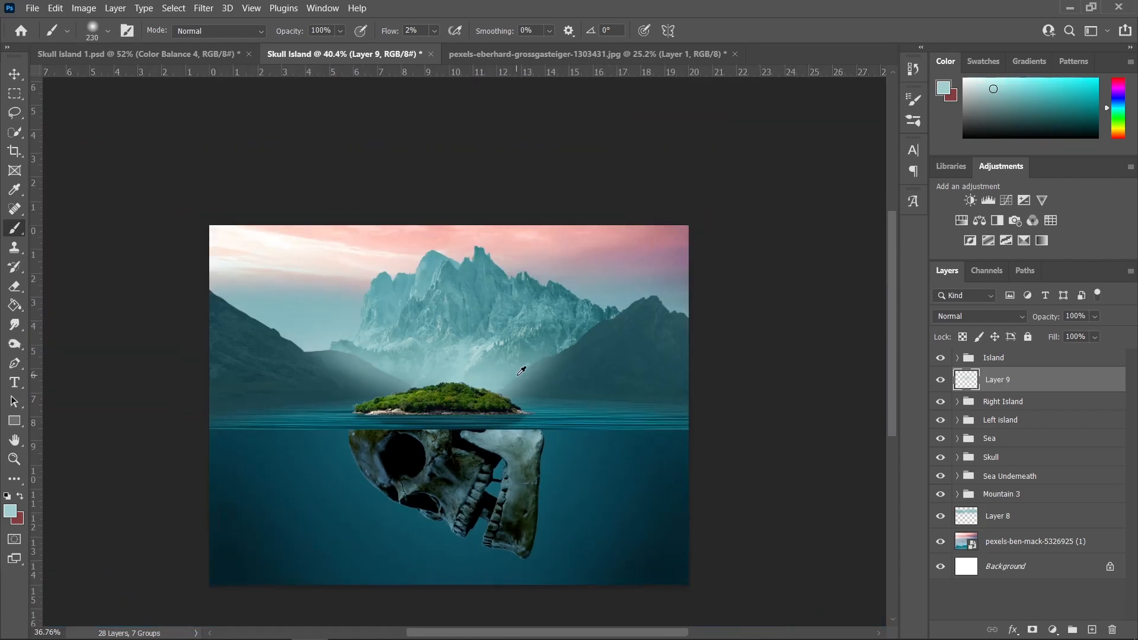
pyautogui.scroll(5, 477, 377)
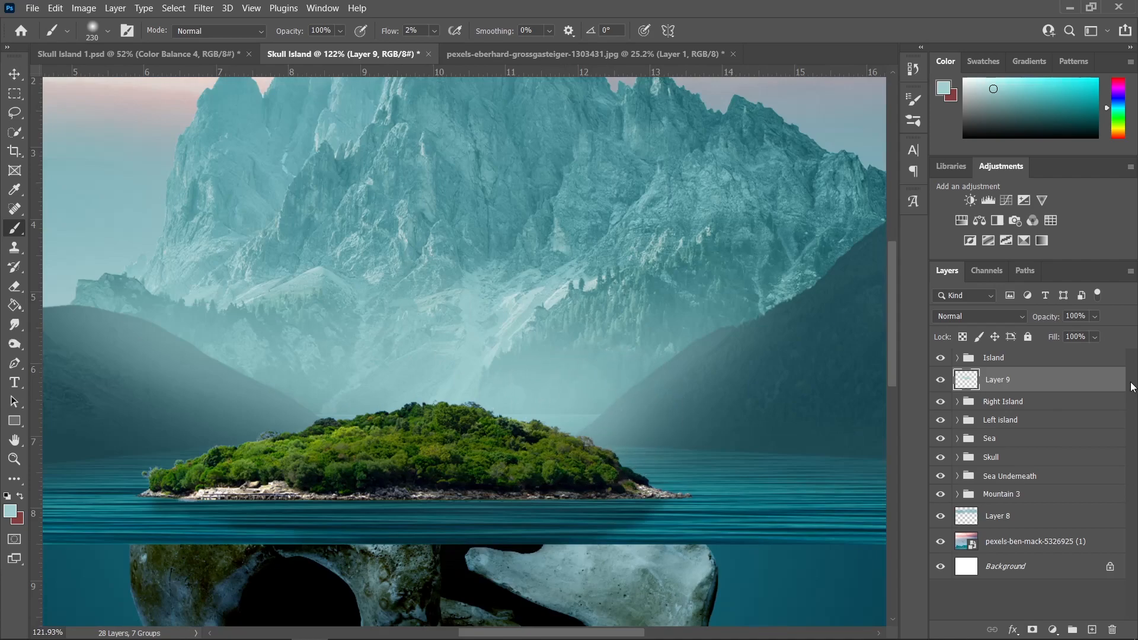
# - Reduce the opacity of the mist on Layer 9 to 86%
pyautogui.click(1094, 318)
pyautogui.moveTo(1103, 334); pyautogui.dragTo(1102, 333)
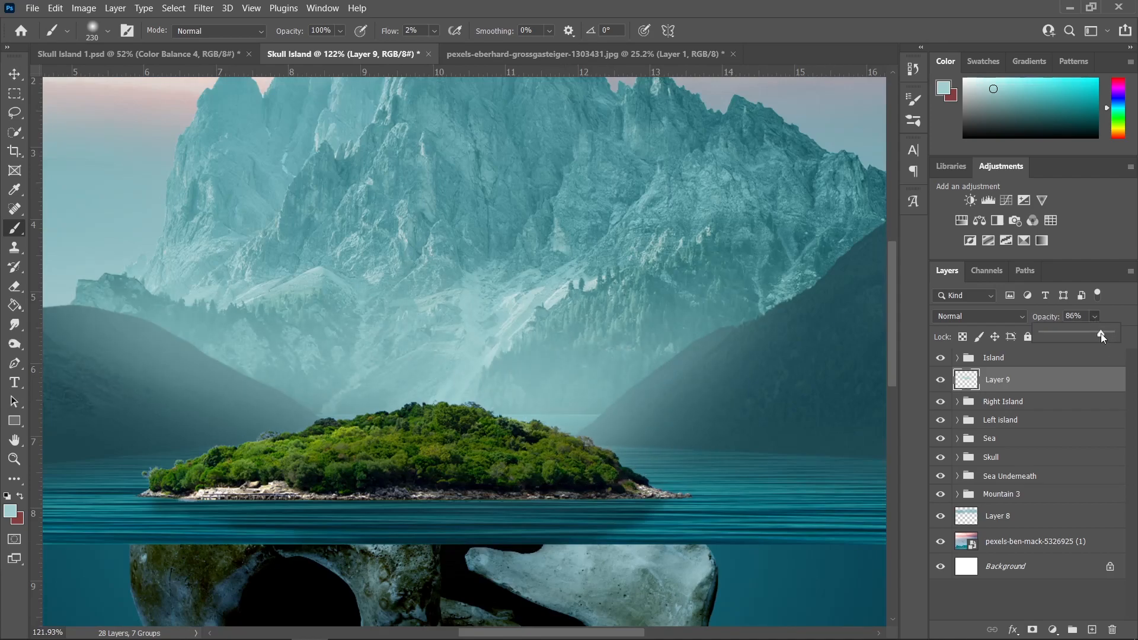
pyautogui.scroll(-8, 618, 384)
# - Free Transform the left mountain on Layer 3, pulling its lower inner corner slightly outward, away from the island
pyautogui.press('v')
pyautogui.moveTo(603, 381); pyautogui.dragTo(521, 339)
pyautogui.click(379, 344)
pyautogui.moveTo(435, 358); pyautogui.dragTo(569, 393)
pyautogui.scroll(1, 569, 394)
pyautogui.scroll(3, 649, 432)
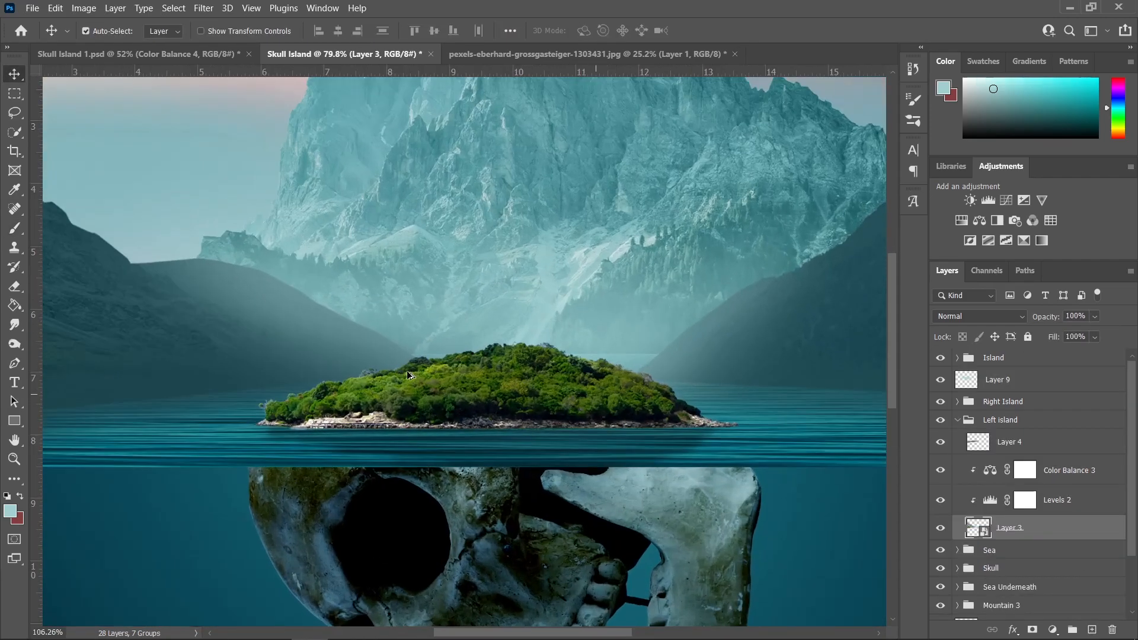
pyautogui.moveTo(406, 361); pyautogui.dragTo(483, 387)
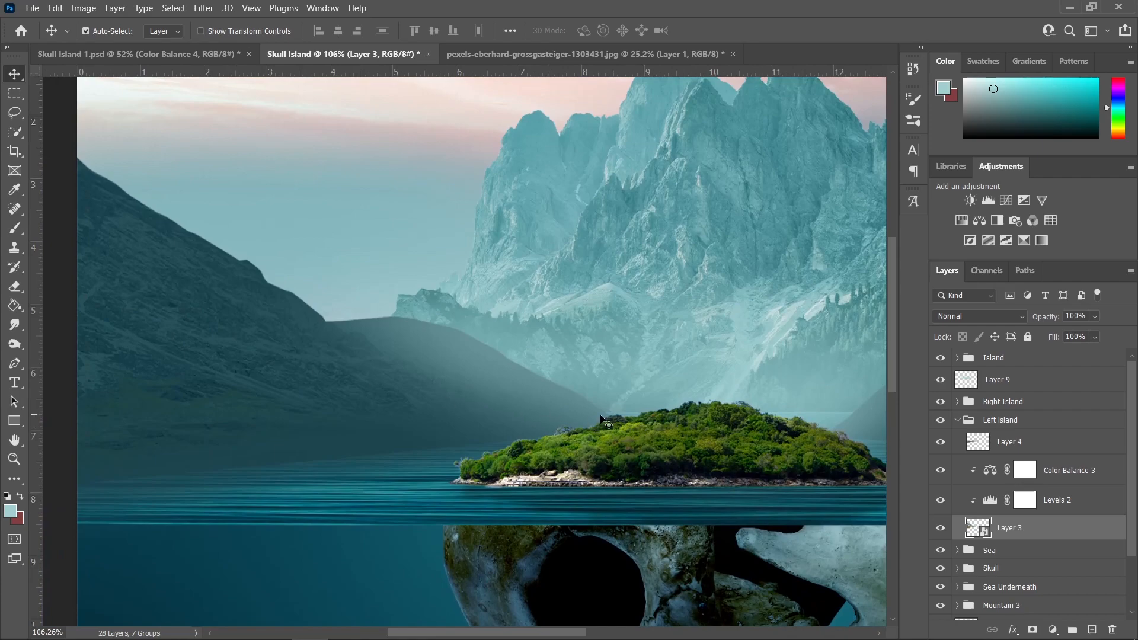
pyautogui.moveTo(653, 389); pyautogui.dragTo(479, 385)
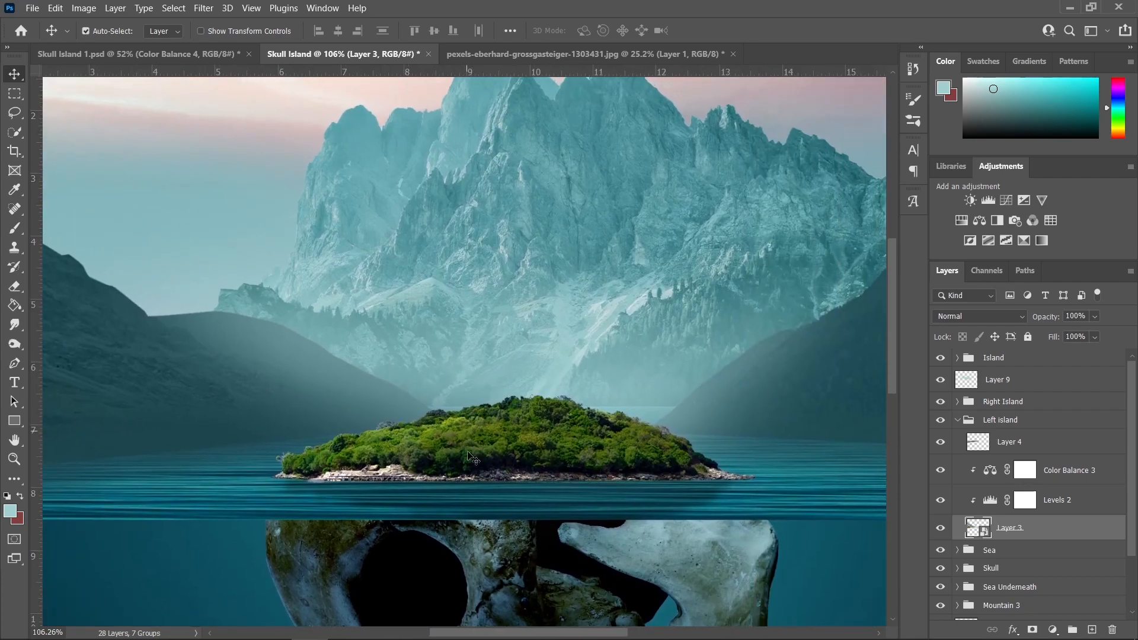
pyautogui.moveTo(425, 356); pyautogui.dragTo(537, 335)
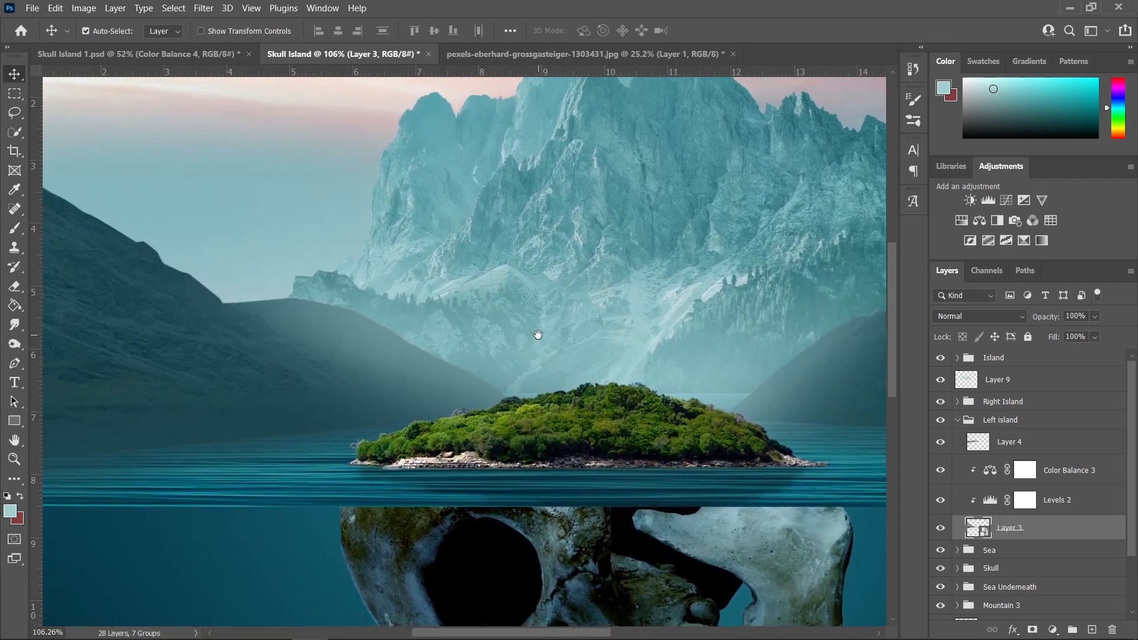
pyautogui.hotkey('ctrl', 't')
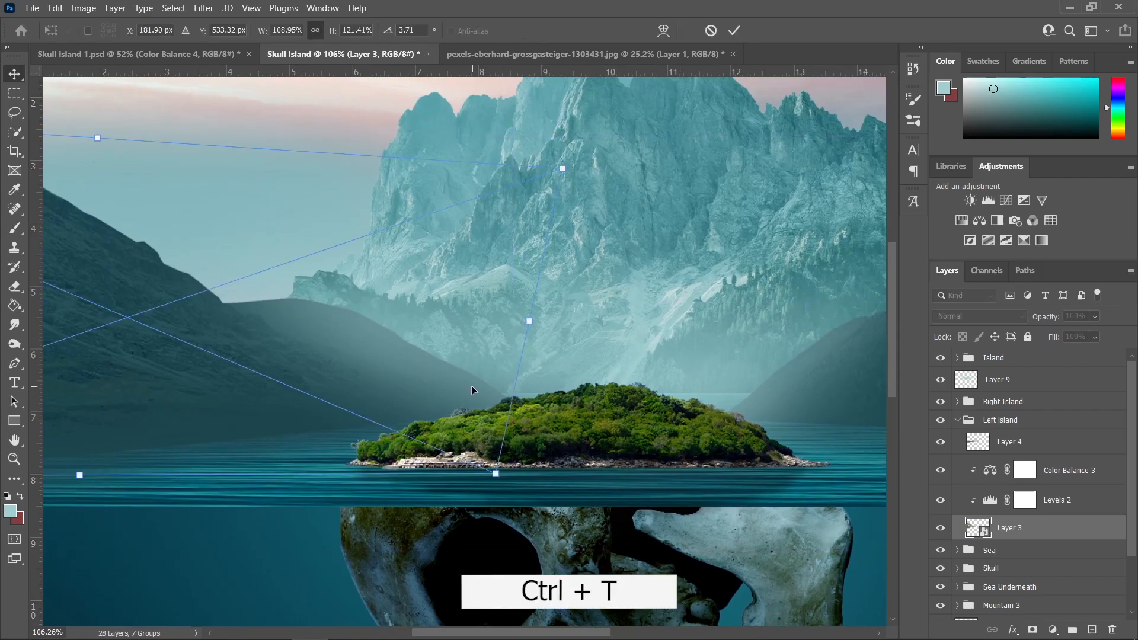
pyautogui.moveTo(495, 475); pyautogui.dragTo(470, 477)
pyautogui.press('Return')
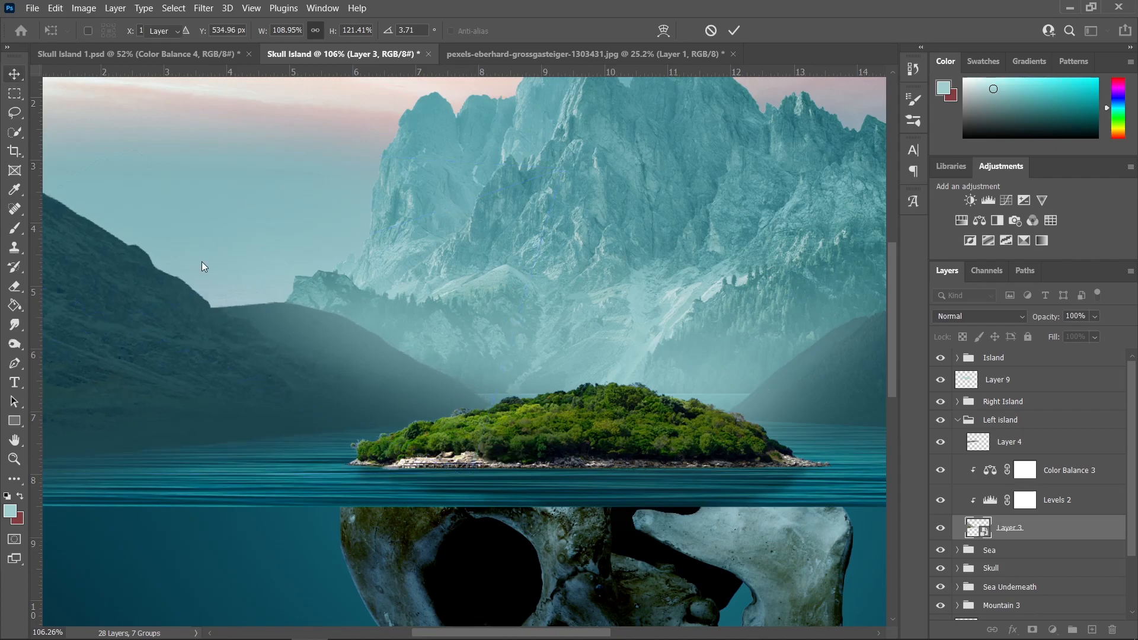
# - Touch up the mist on Layer 9 behind the island's shoreline with a 112 px brush
pyautogui.scroll(-5, 201, 261)
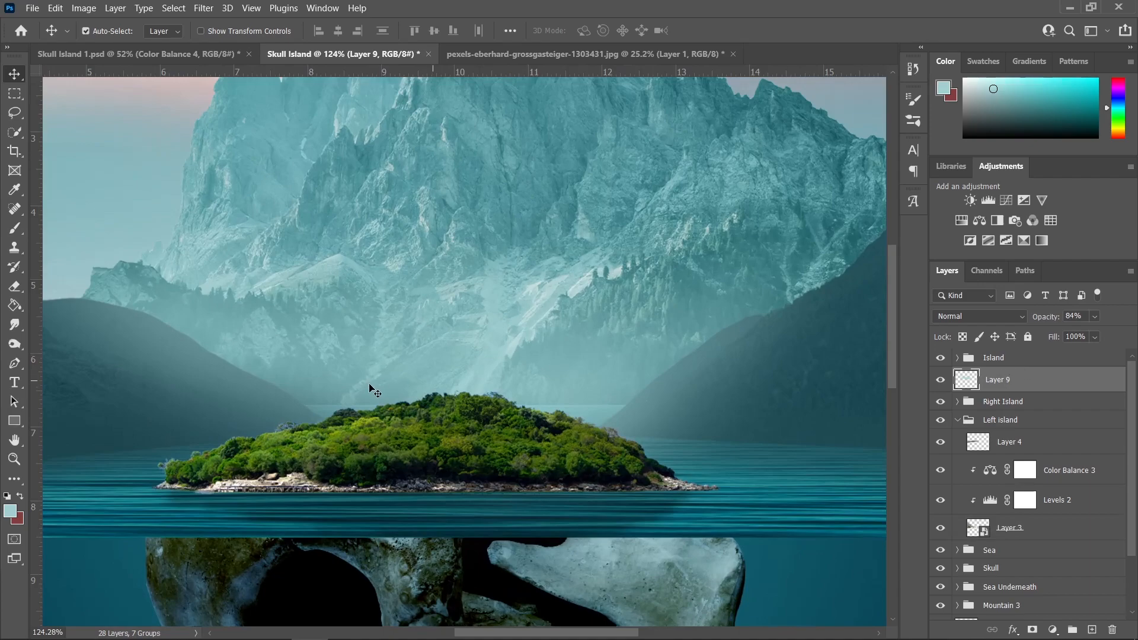
pyautogui.press('b')
pyautogui.scroll(3, 344, 409)
pyautogui.moveTo(354, 408); pyautogui.dragTo(298, 416)
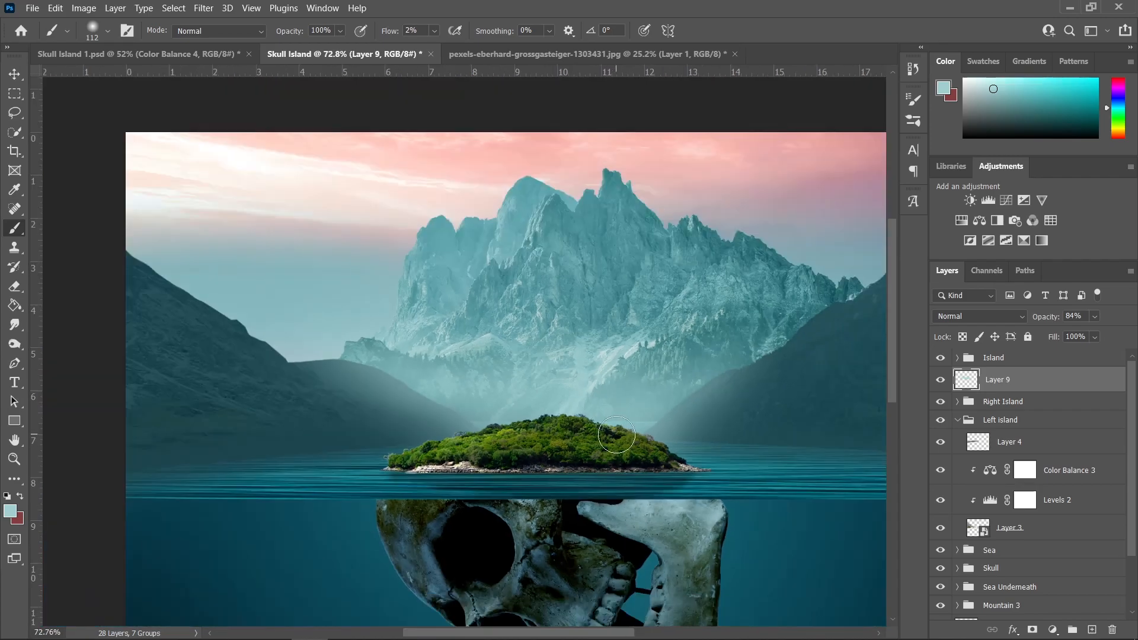
# - Examine how the mist blends the massif, side mountains and island, both close up and across the whole composite
pyautogui.scroll(-2, 459, 351)
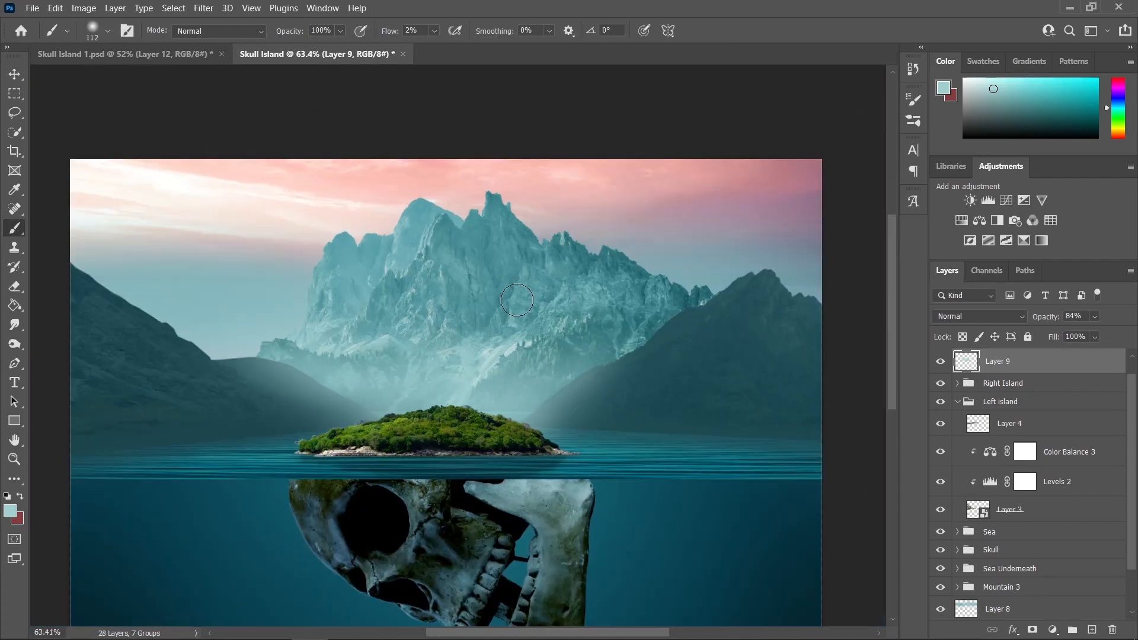
pyautogui.scroll(4, 519, 295)
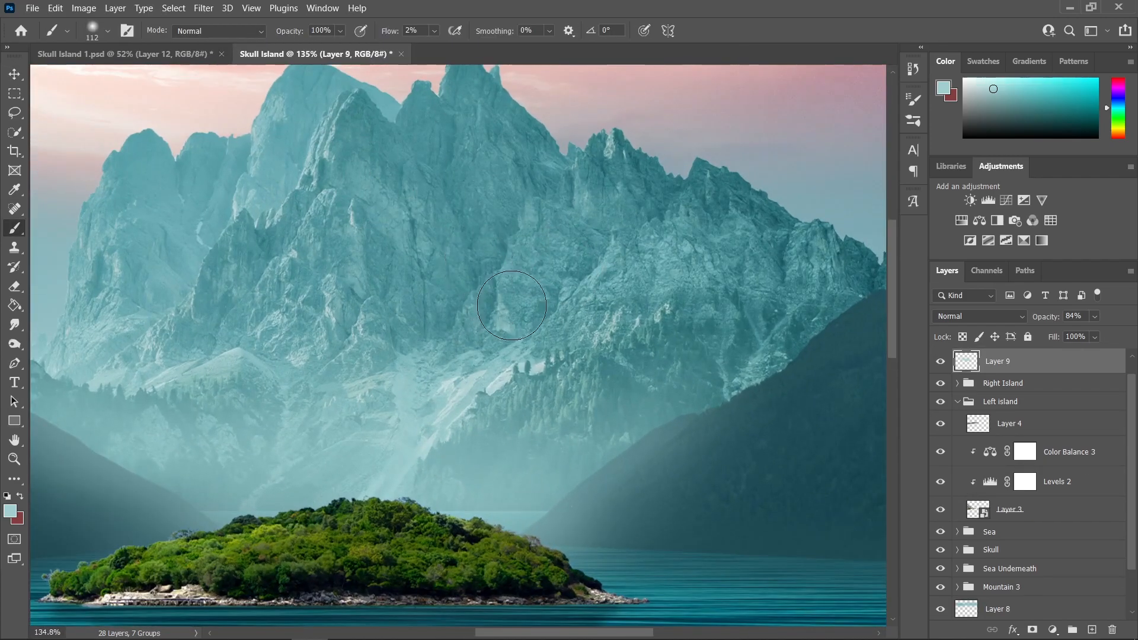
pyautogui.scroll(-3, 474, 332)
pyautogui.scroll(2, 454, 349)
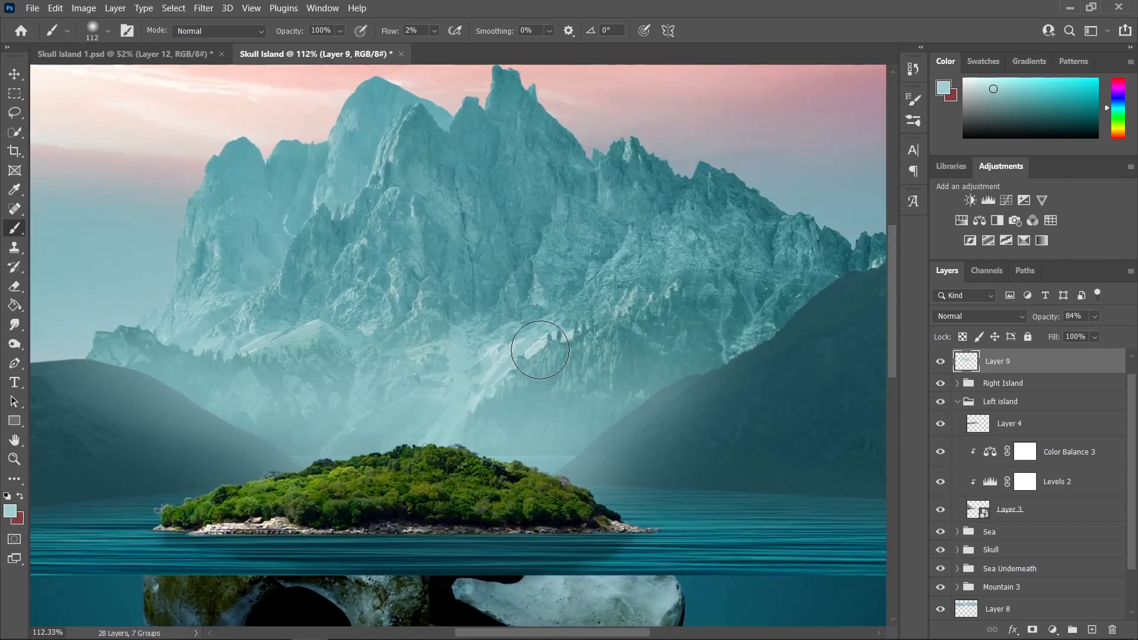
pyautogui.scroll(2, 522, 359)
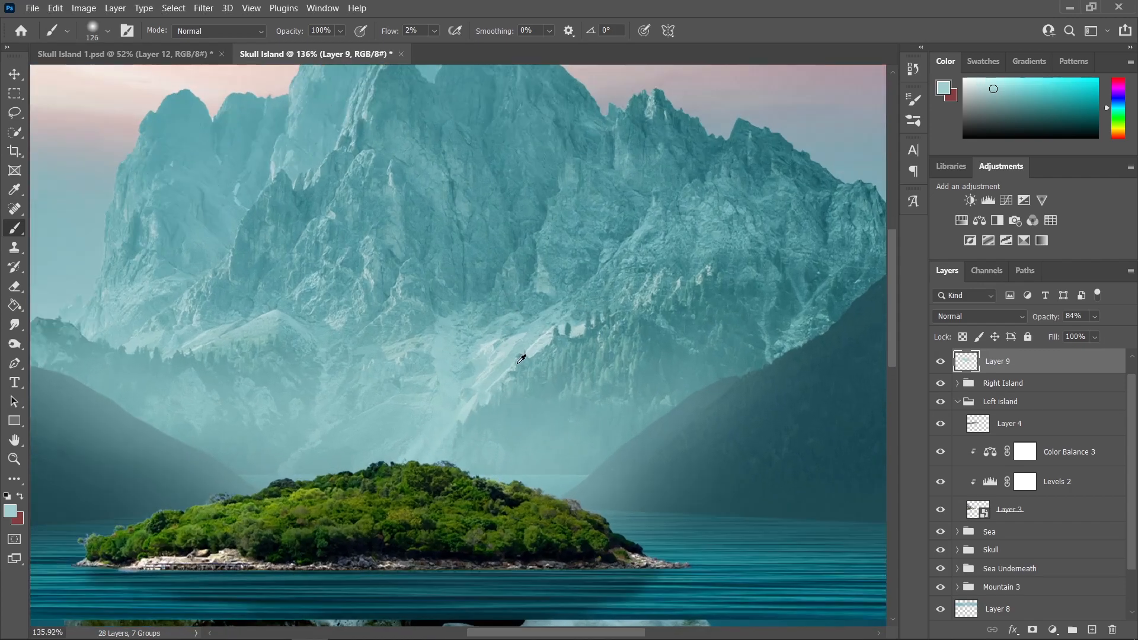
pyautogui.scroll(-2, 522, 358)
pyautogui.moveTo(520, 338); pyautogui.dragTo(537, 338)
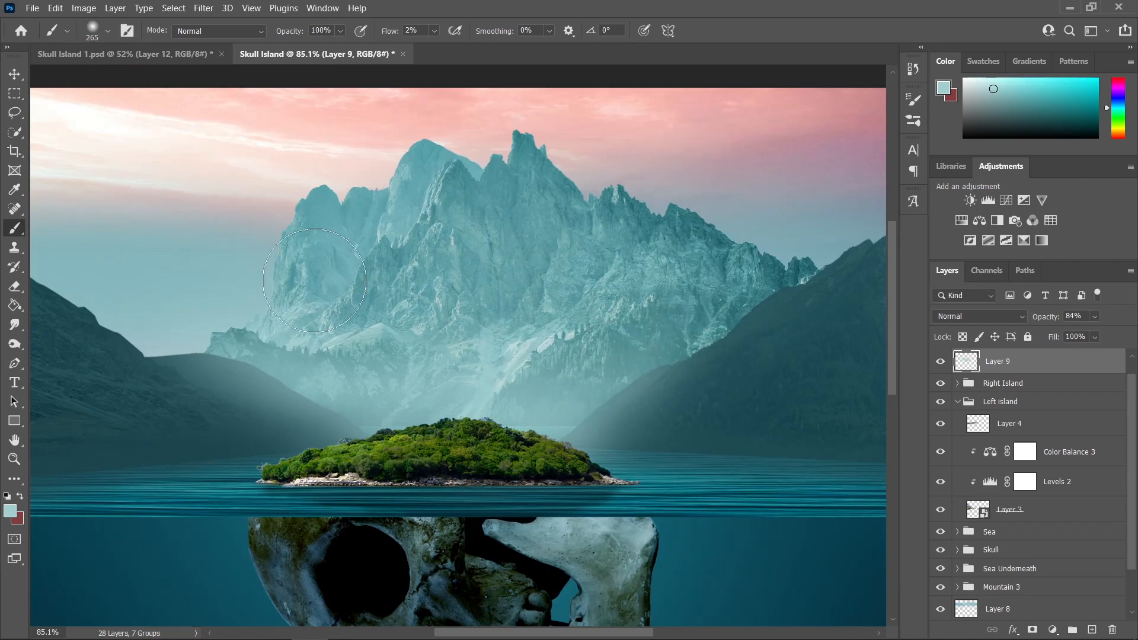
pyautogui.scroll(-5, 474, 442)
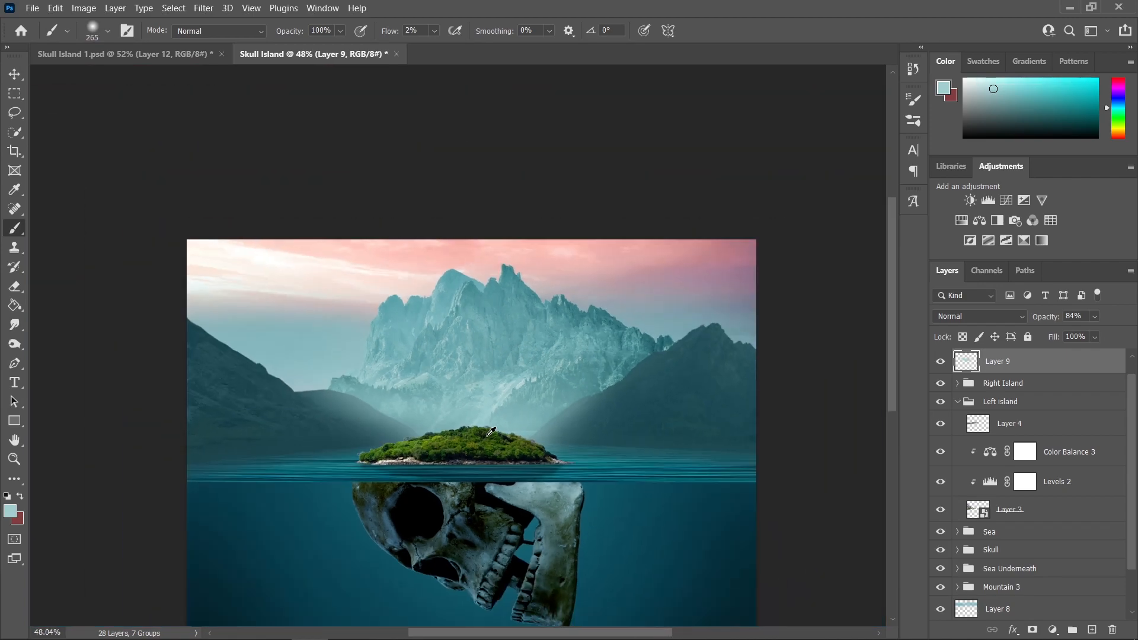
pyautogui.scroll(6, 481, 440)
pyautogui.scroll(-2, 481, 441)
pyautogui.scroll(-3, 484, 437)
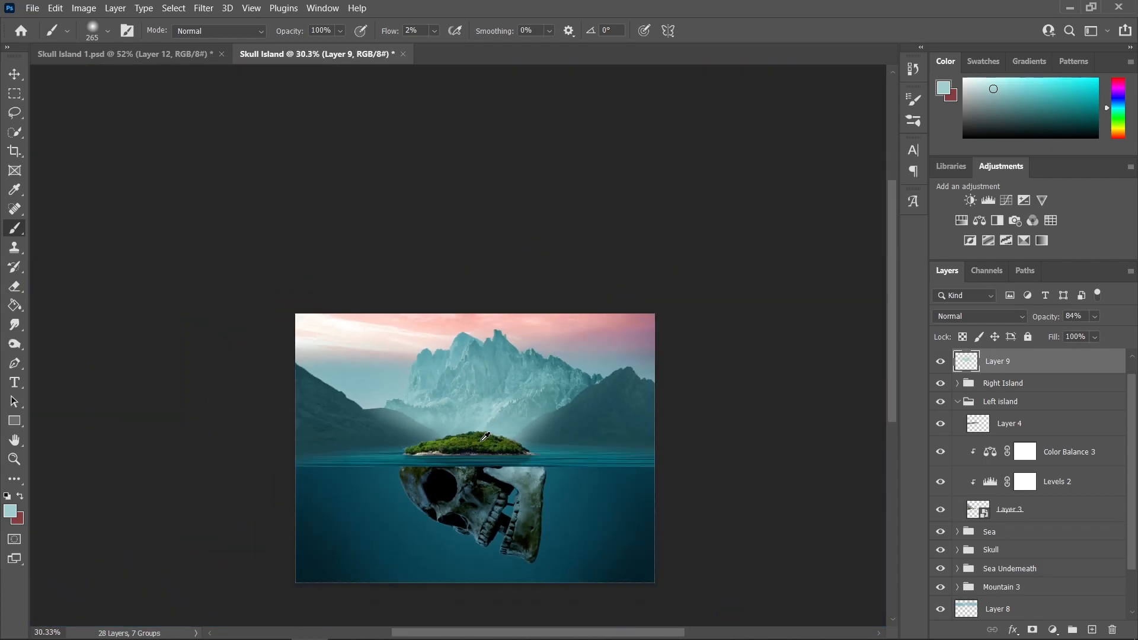
pyautogui.scroll(4, 485, 437)
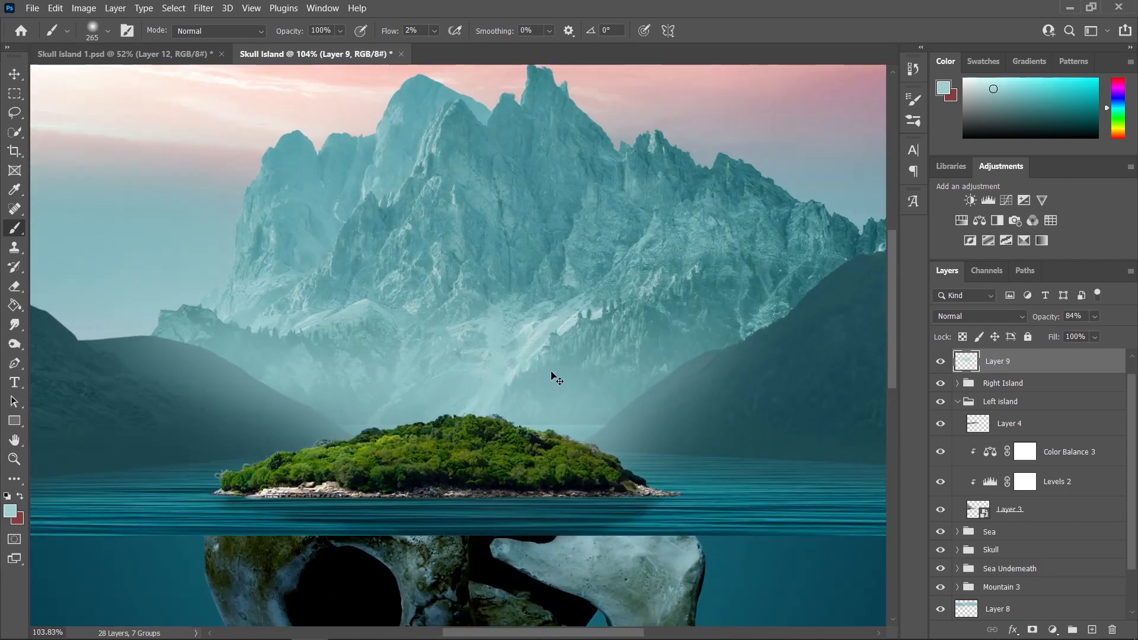
# - Sample a deeper teal and brush haze over the massif's lower slopes on Layer 9 with a 433 px brush at 2% flow
pyautogui.scroll(2, 536, 279)
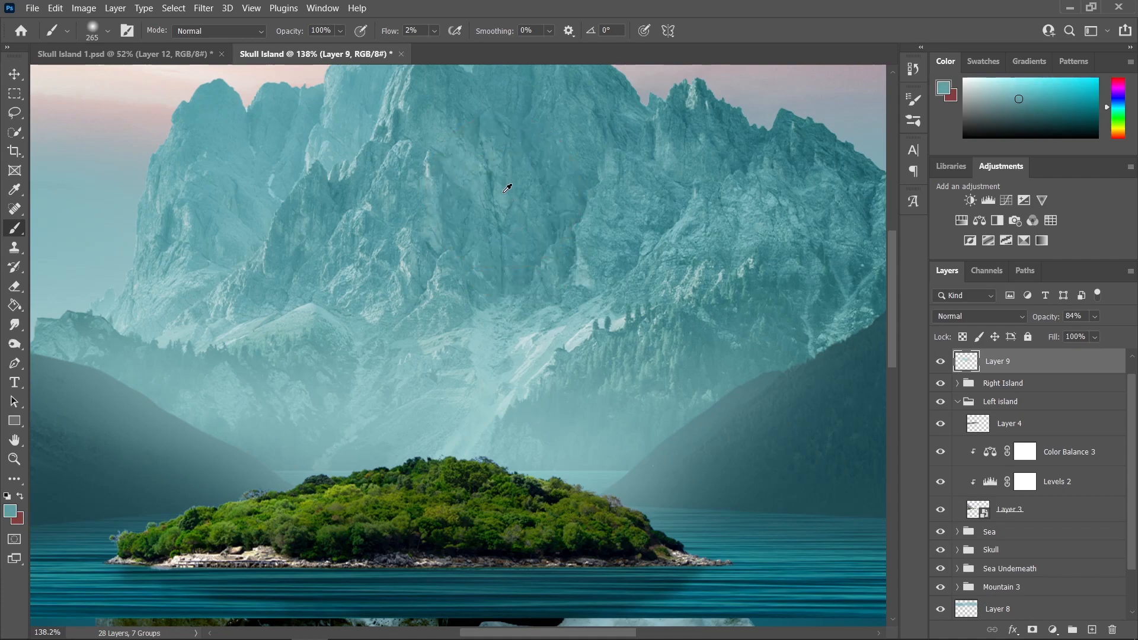
pyautogui.scroll(-2, 468, 419)
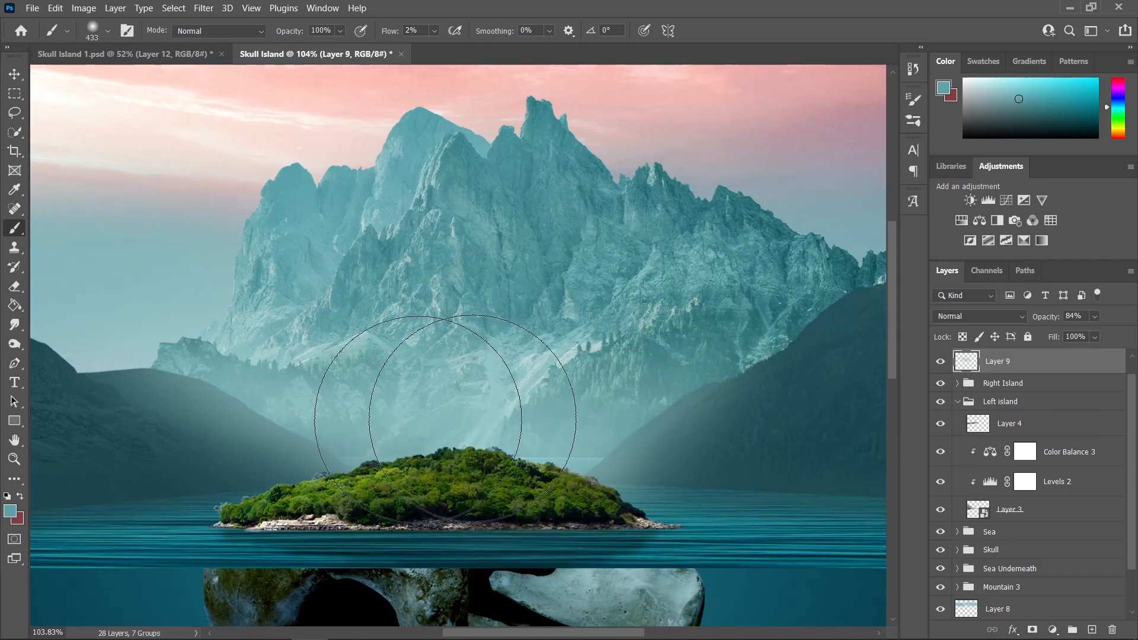
pyautogui.moveTo(556, 407)
pyautogui.mouseDown()
pyautogui.moveTo(437, 301)
pyautogui.moveTo(656, 229)
pyautogui.moveTo(485, 177)
pyautogui.moveTo(229, 313)
pyautogui.mouseUp()
pyautogui.moveTo(829, 256); pyautogui.dragTo(729, 287)
pyautogui.moveTo(729, 287)
pyautogui.mouseDown()
pyautogui.moveTo(631, 300)
pyautogui.moveTo(612, 328)
pyautogui.moveTo(579, 327)
pyautogui.moveTo(442, 430)
pyautogui.moveTo(551, 438)
pyautogui.mouseUp()
# - Sample a dark teal from the left mountain and paint it over the massif's foot behind the island, finishing with a 203 px brush
pyautogui.scroll(3, 147, 389)
pyautogui.keyDown('alt'); pyautogui.click(110, 374); pyautogui.keyUp('alt')
pyautogui.scroll(-4, 613, 444)
pyautogui.moveTo(659, 443); pyautogui.dragTo(420, 413)
pyautogui.moveTo(498, 432); pyautogui.dragTo(477, 432)
pyautogui.moveTo(538, 438)
pyautogui.mouseDown()
pyautogui.moveTo(356, 444)
pyautogui.moveTo(591, 429)
pyautogui.moveTo(180, 399)
pyautogui.moveTo(90, 373)
pyautogui.moveTo(523, 436)
pyautogui.moveTo(619, 366)
pyautogui.moveTo(603, 359)
pyautogui.mouseUp()
pyautogui.moveTo(579, 381); pyautogui.dragTo(497, 388)
pyautogui.moveTo(420, 402)
pyautogui.mouseDown()
pyautogui.moveTo(537, 398)
pyautogui.moveTo(279, 361)
pyautogui.mouseUp()
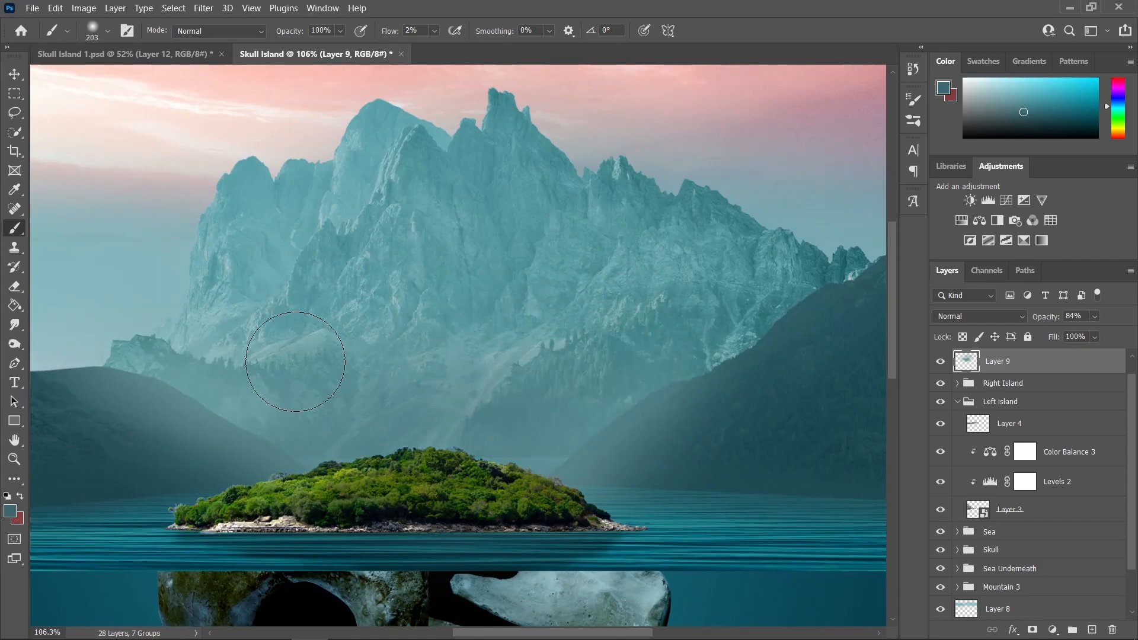
# - Select the Island group and open shark-3369747.png from the Skull Island folder as a separate document
pyautogui.press('v')
pyautogui.hotkey('ctrl', '0')
pyautogui.scroll(-1, 511, 472)
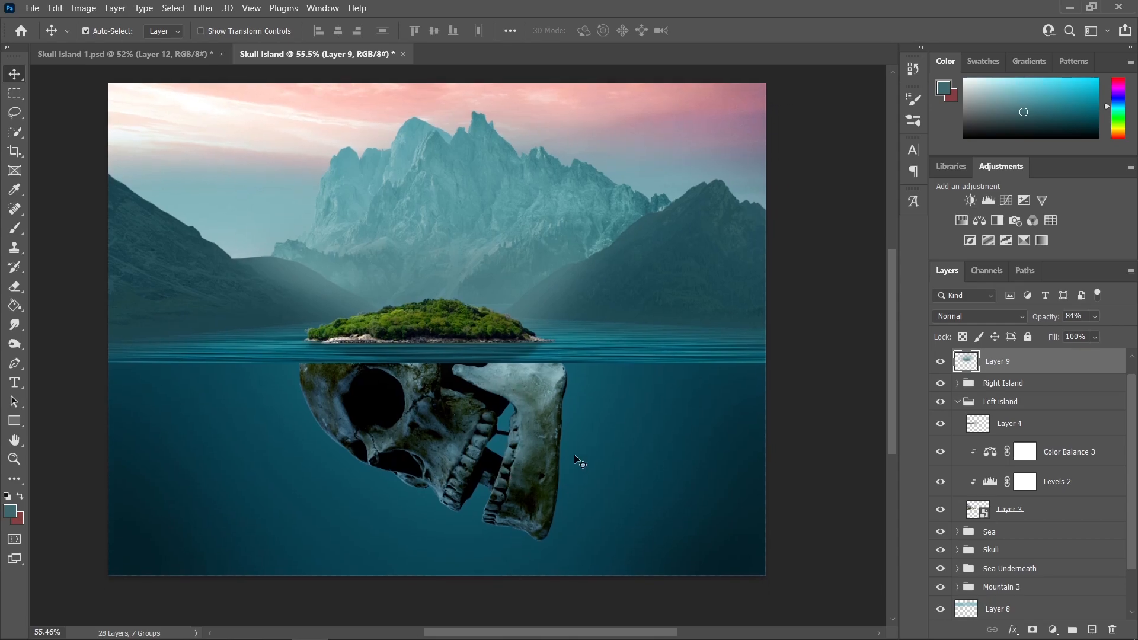
pyautogui.scroll(2, 502, 466)
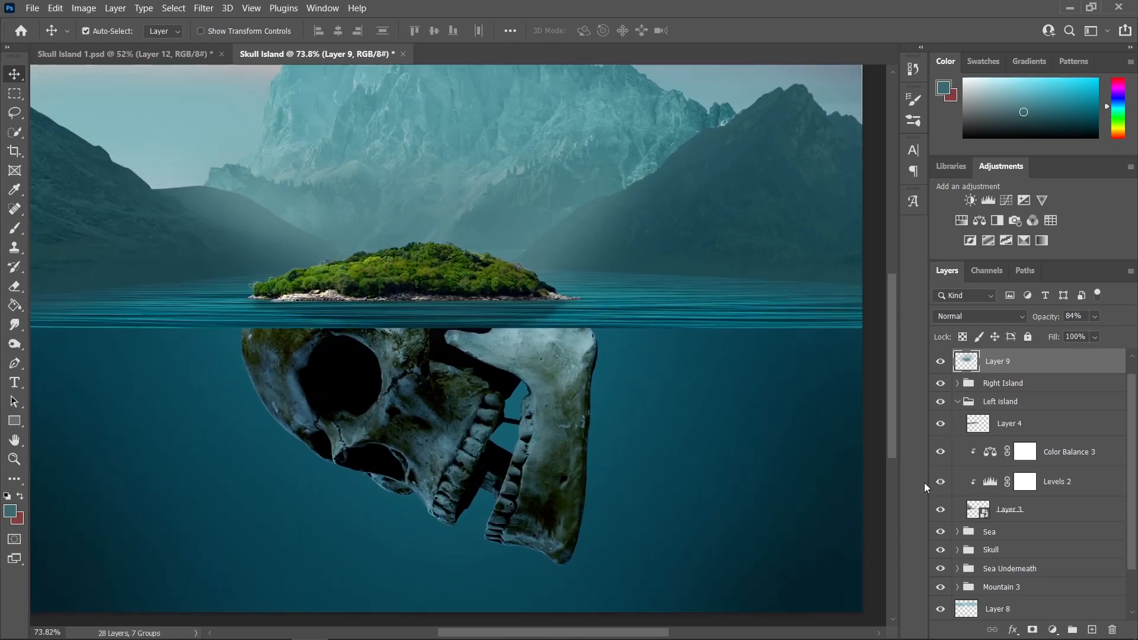
pyautogui.scroll(1, 401, 539)
pyautogui.scroll(1, 1075, 485)
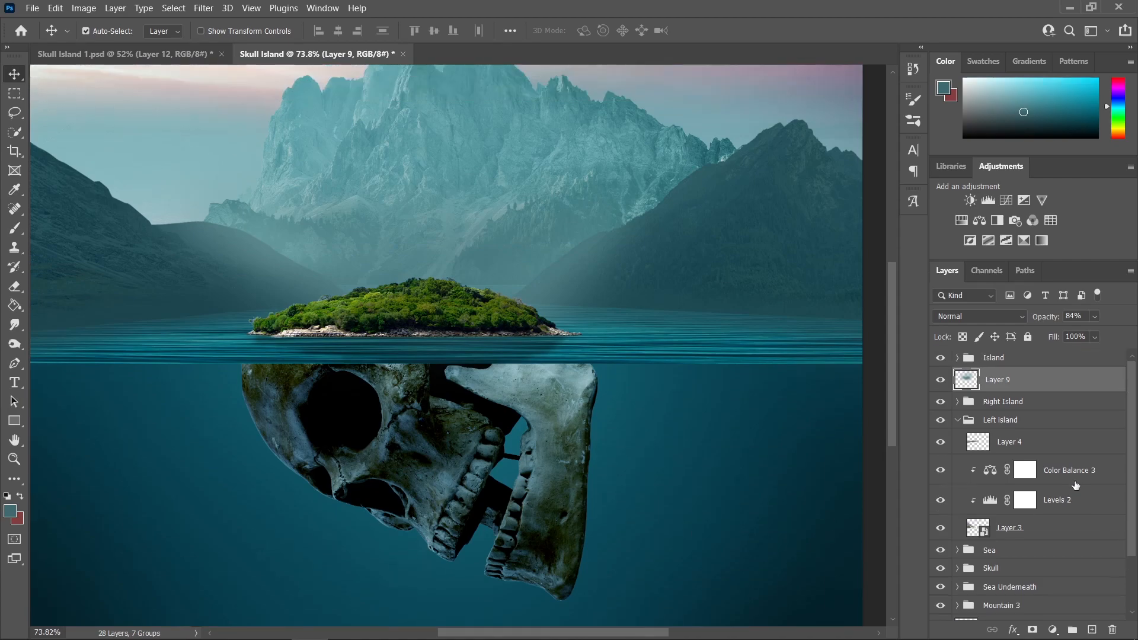
pyautogui.click(1006, 359)
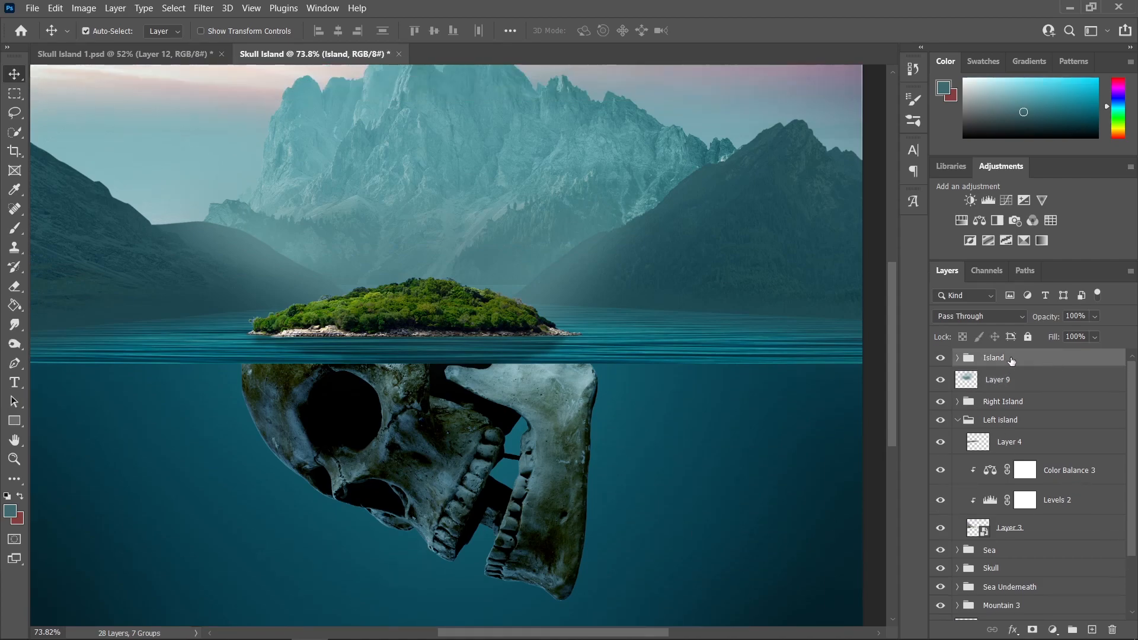
pyautogui.click(163, 627)
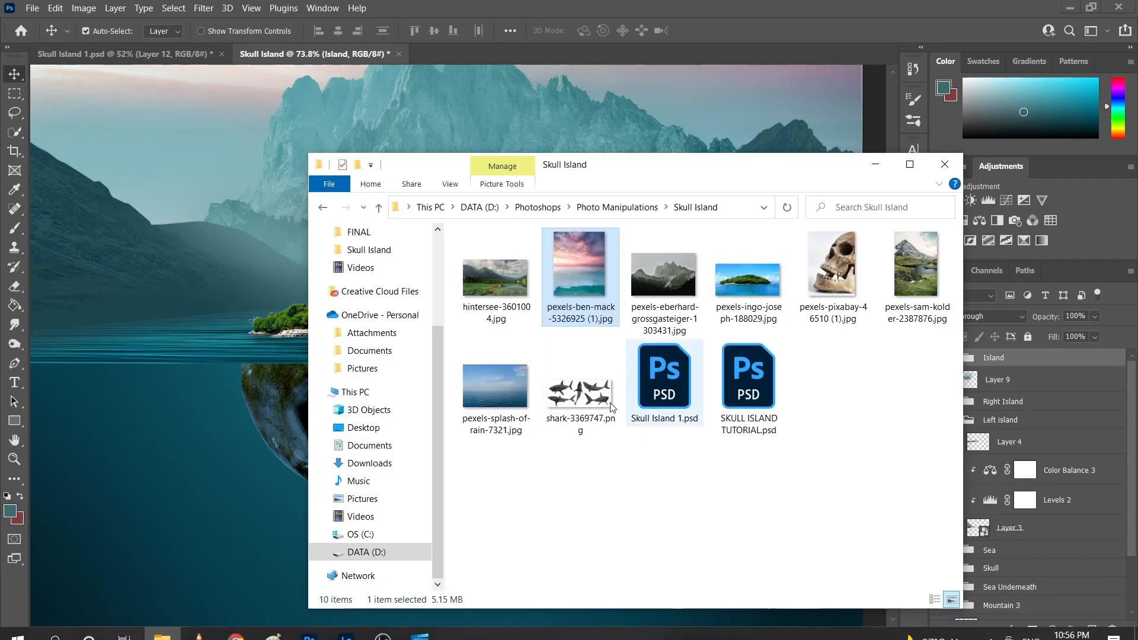
pyautogui.click(579, 418)
pyautogui.moveTo(579, 418); pyautogui.dragTo(494, 58)
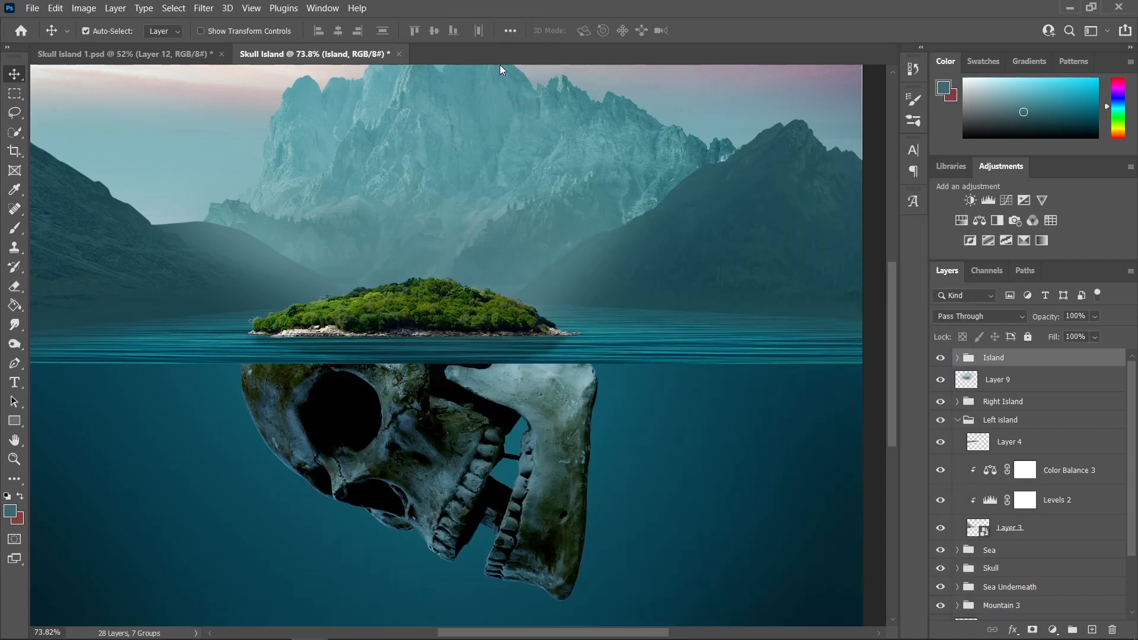
# - Lasso the lower-right shark facing right and move it into the Skull Island document above the Island group
pyautogui.press('l')
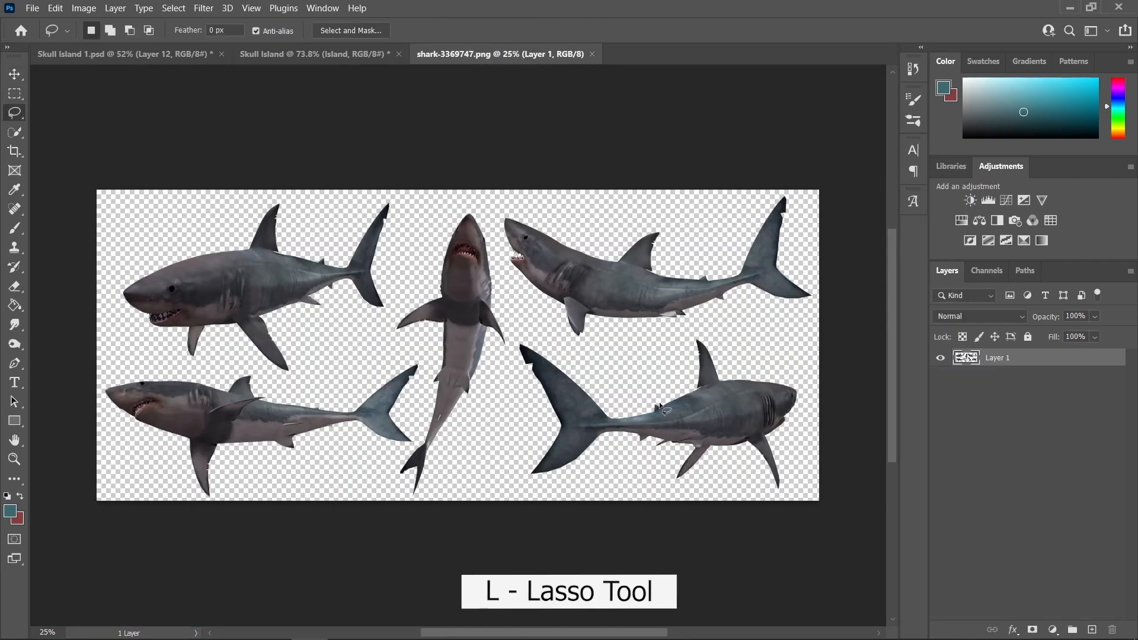
pyautogui.moveTo(557, 345); pyautogui.dragTo(514, 343)
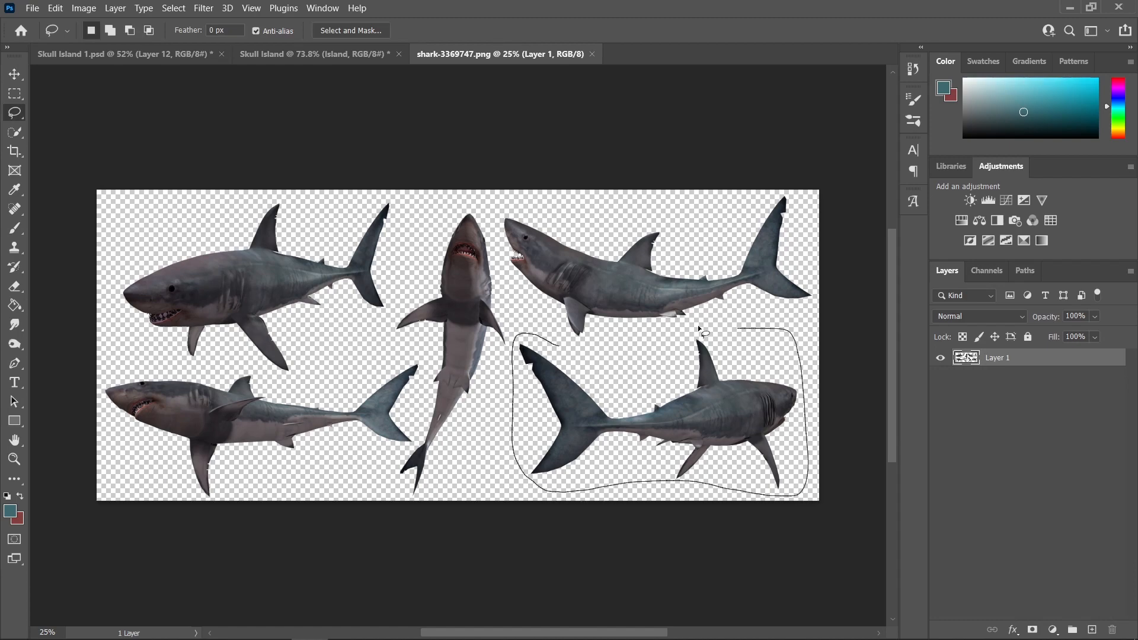
pyautogui.moveTo(584, 349); pyautogui.dragTo(587, 351)
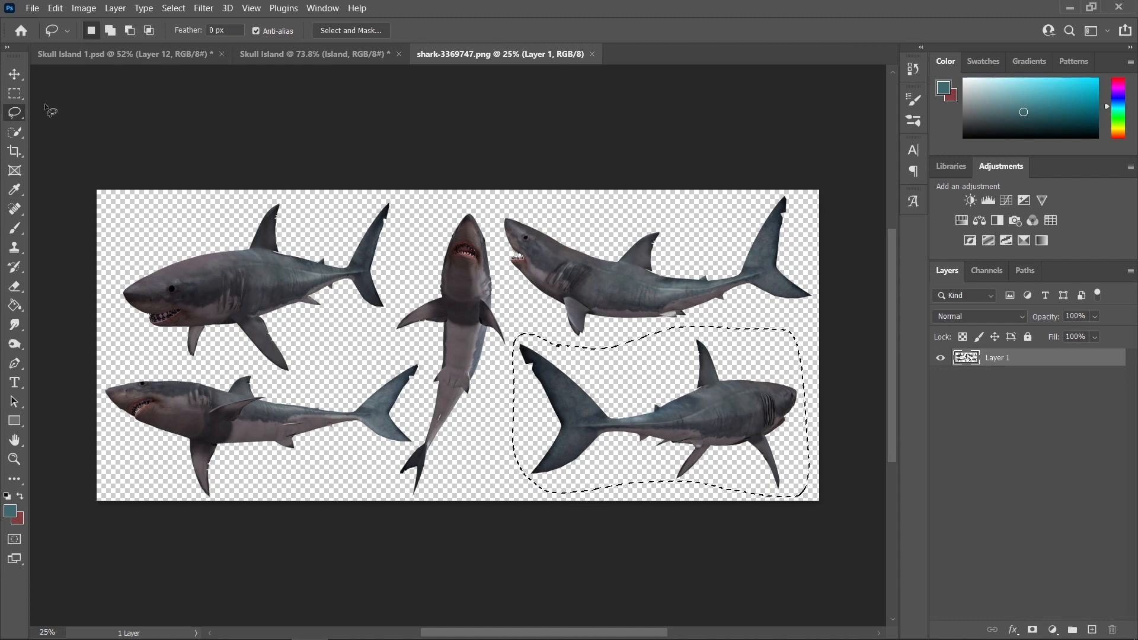
pyautogui.click(15, 74)
pyautogui.moveTo(534, 385)
pyautogui.mouseDown()
pyautogui.moveTo(285, 57)
pyautogui.moveTo(467, 485)
pyautogui.mouseUp()
# - Convert the shark layer to a smart object and scale it down to 5.98% in the water below the skull
pyautogui.rightClick(1033, 362)
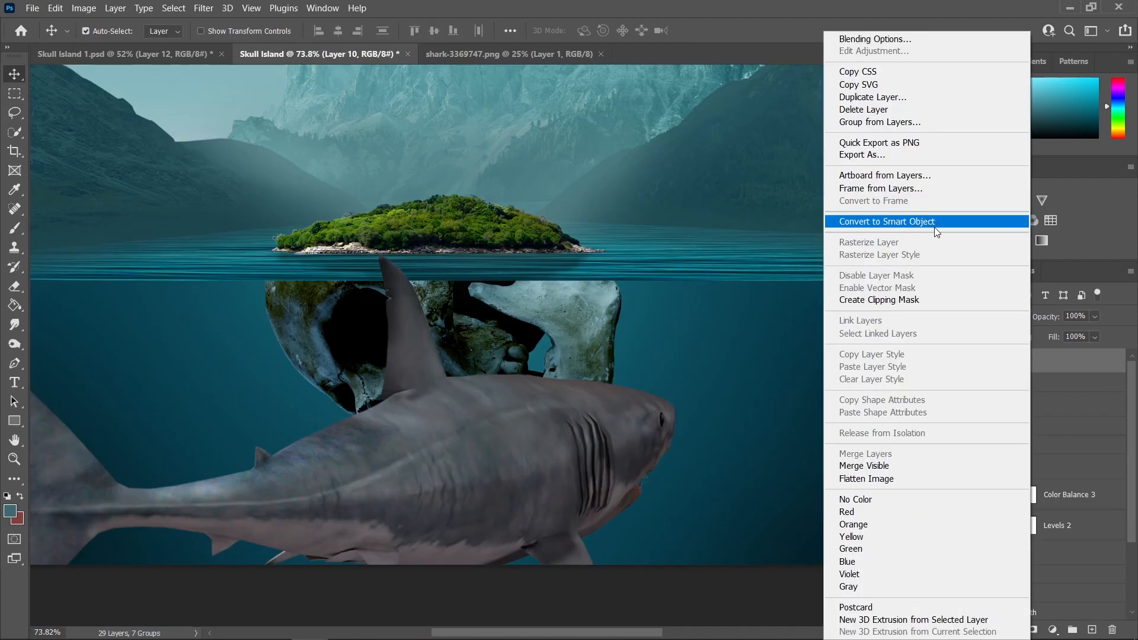
pyautogui.click(934, 226)
pyautogui.hotkey('ctrl', 't')
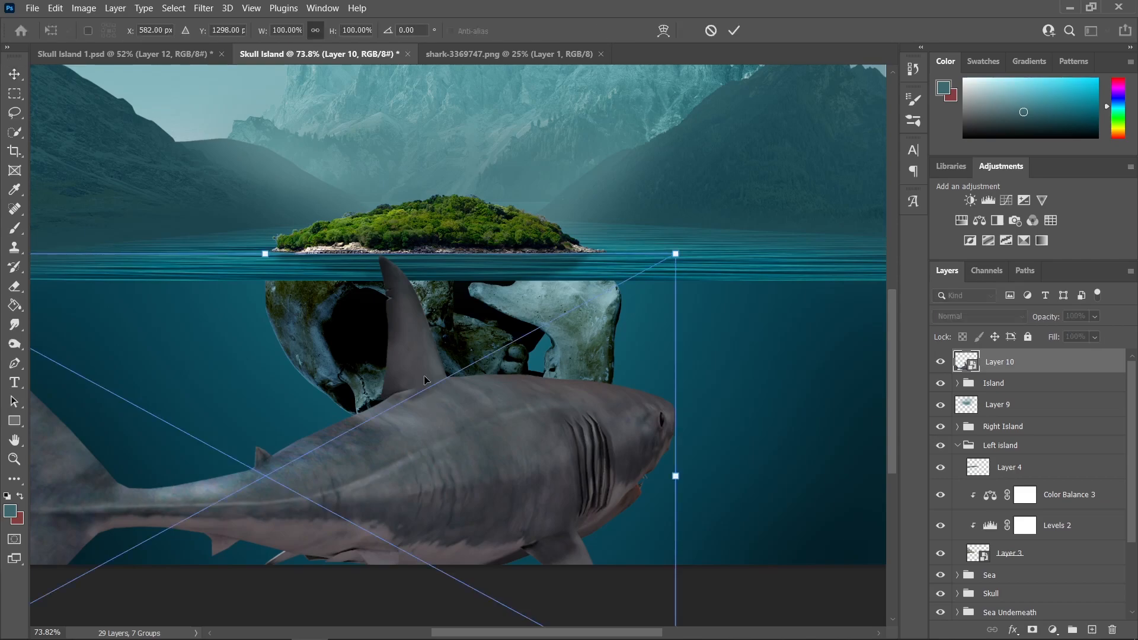
pyautogui.moveTo(272, 253); pyautogui.dragTo(292, 610)
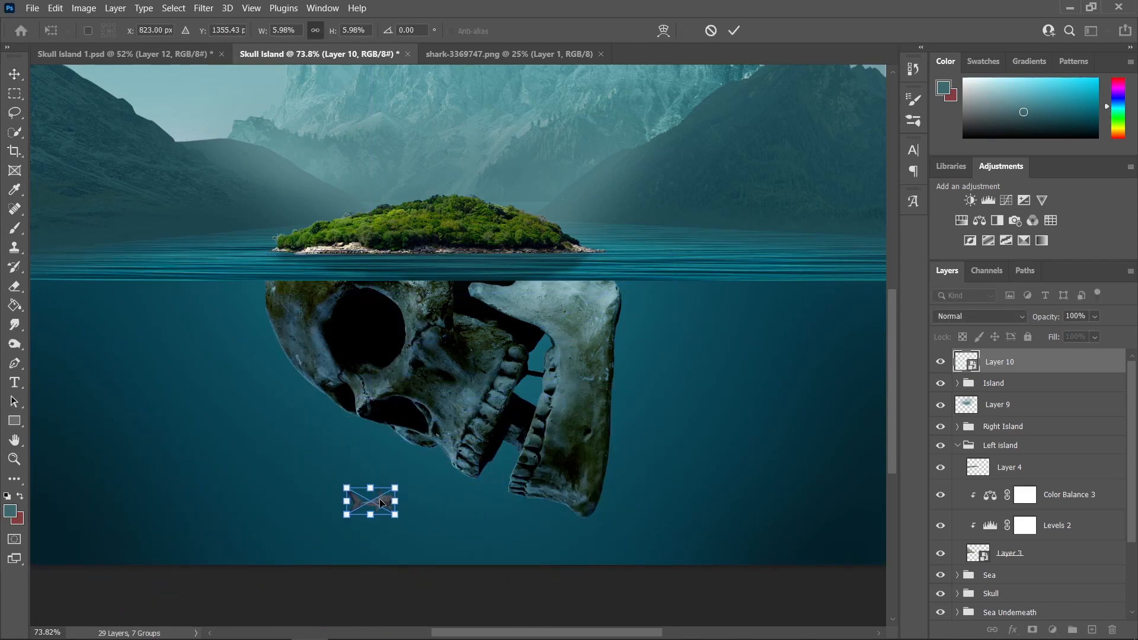
# - Flip the shark horizontally and position it just below the skull's upper teeth
pyautogui.rightClick(379, 502)
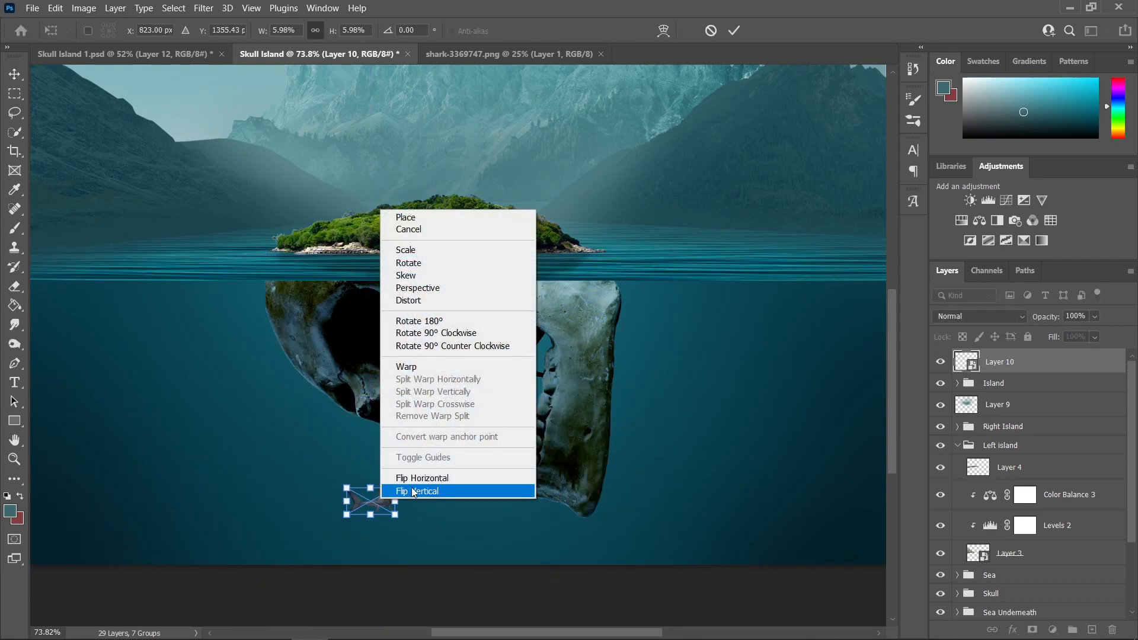
pyautogui.click(416, 480)
pyautogui.click(14, 76)
pyautogui.moveTo(295, 566); pyautogui.dragTo(434, 553)
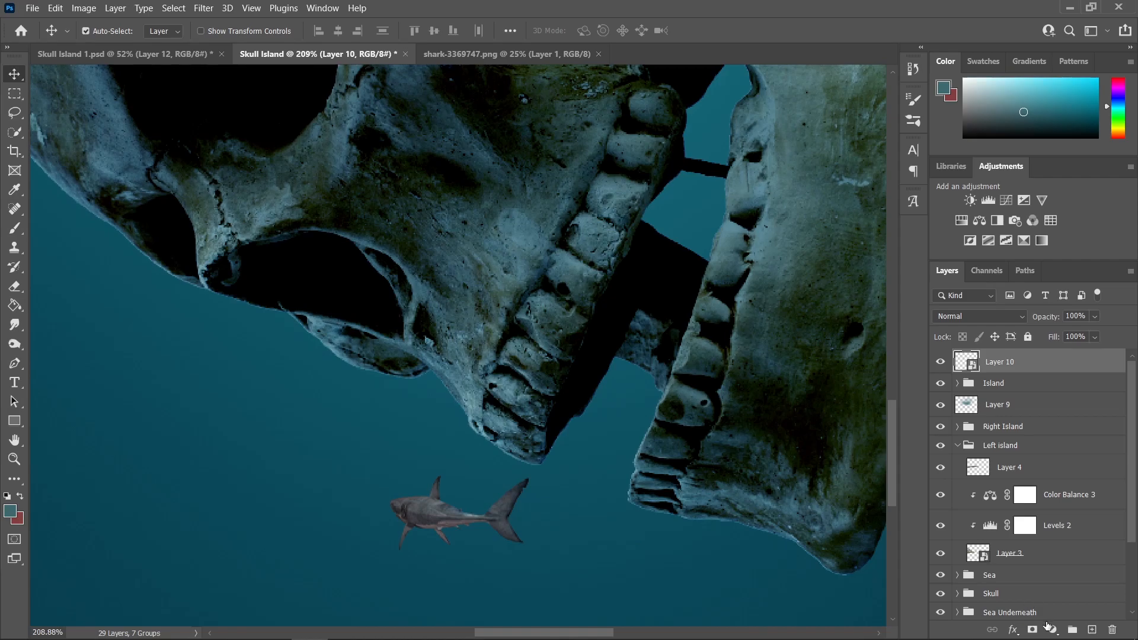
# - Add a Color Balance adjustment clipped to the shark, shifting the midtones to about -34 toward cyan and slightly toward blue
pyautogui.click(1048, 628)
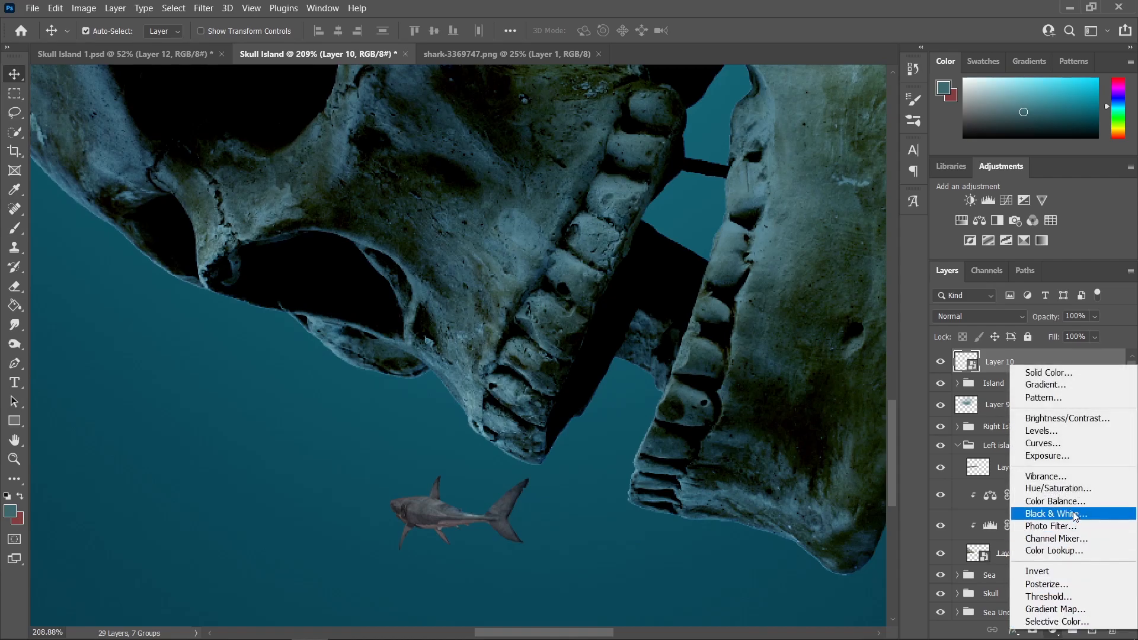
pyautogui.click(1061, 501)
pyautogui.moveTo(921, 285); pyautogui.dragTo(899, 280)
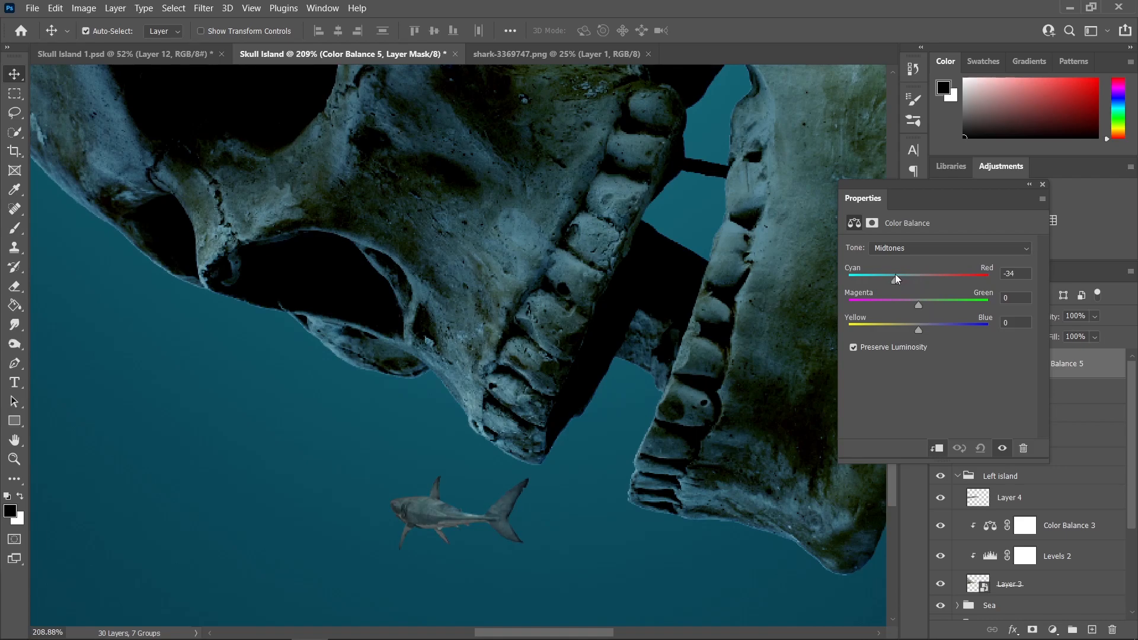
pyautogui.moveTo(919, 330); pyautogui.dragTo(925, 308)
pyautogui.click(1042, 184)
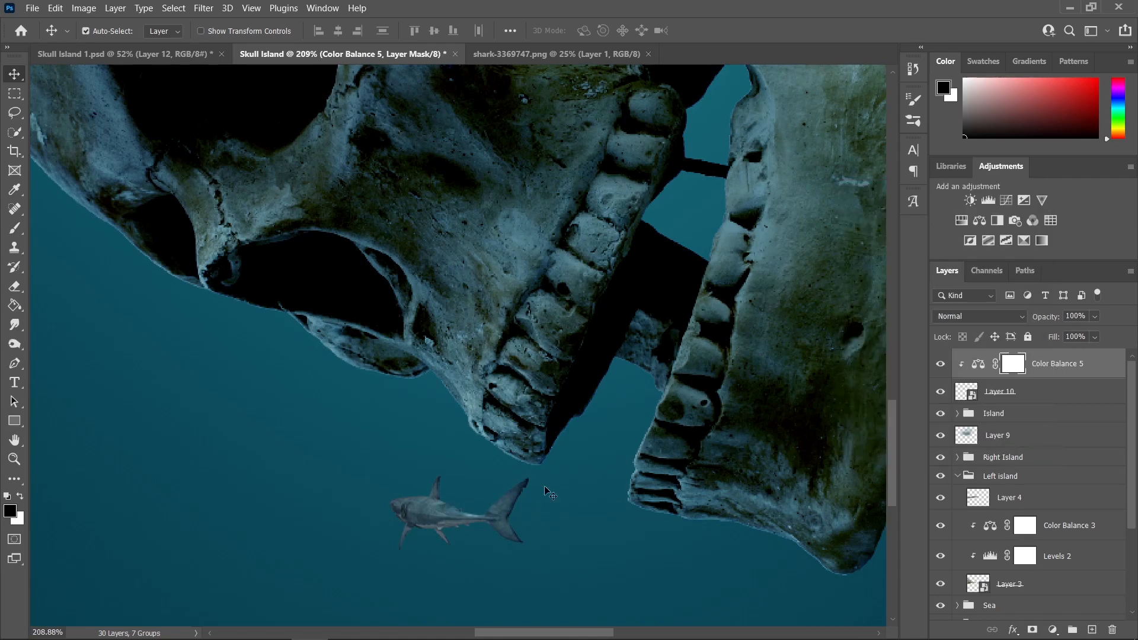
# - Add a Brightness/Contrast adjustment clipped to the shark and set its brightness to -30
pyautogui.click(1052, 630)
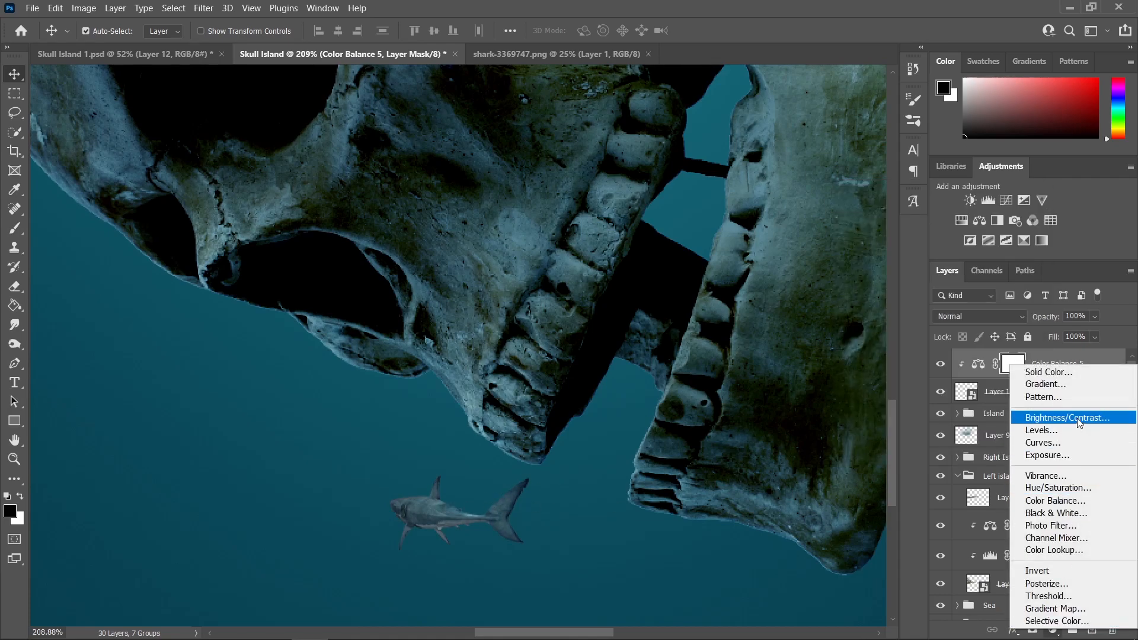
pyautogui.click(1037, 420)
pyautogui.click(936, 448)
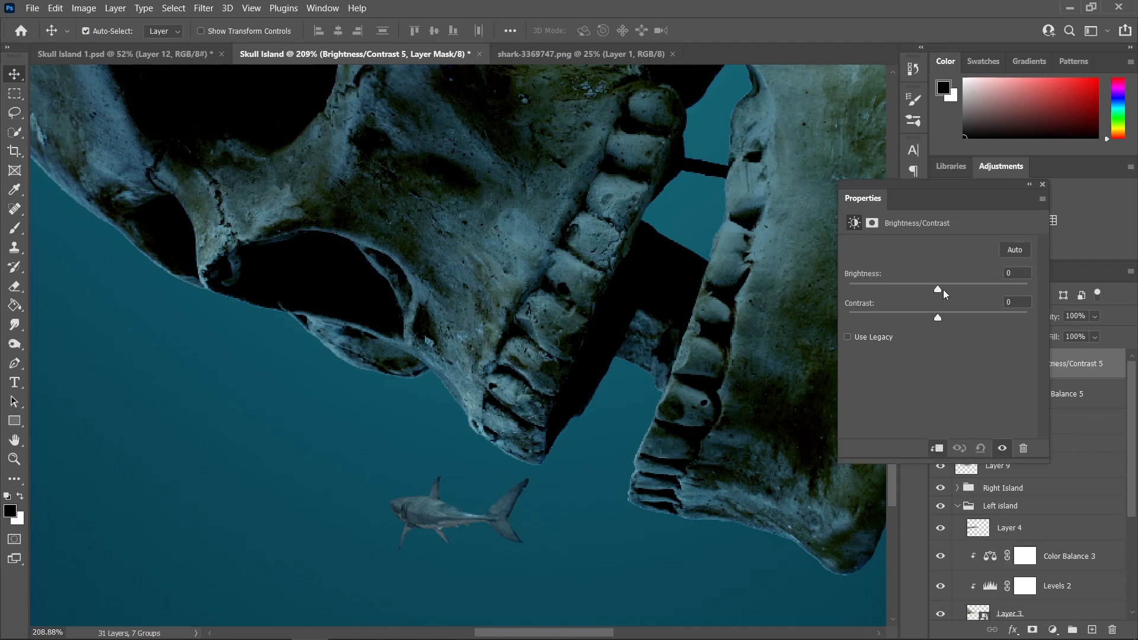
pyautogui.moveTo(939, 291); pyautogui.dragTo(927, 291)
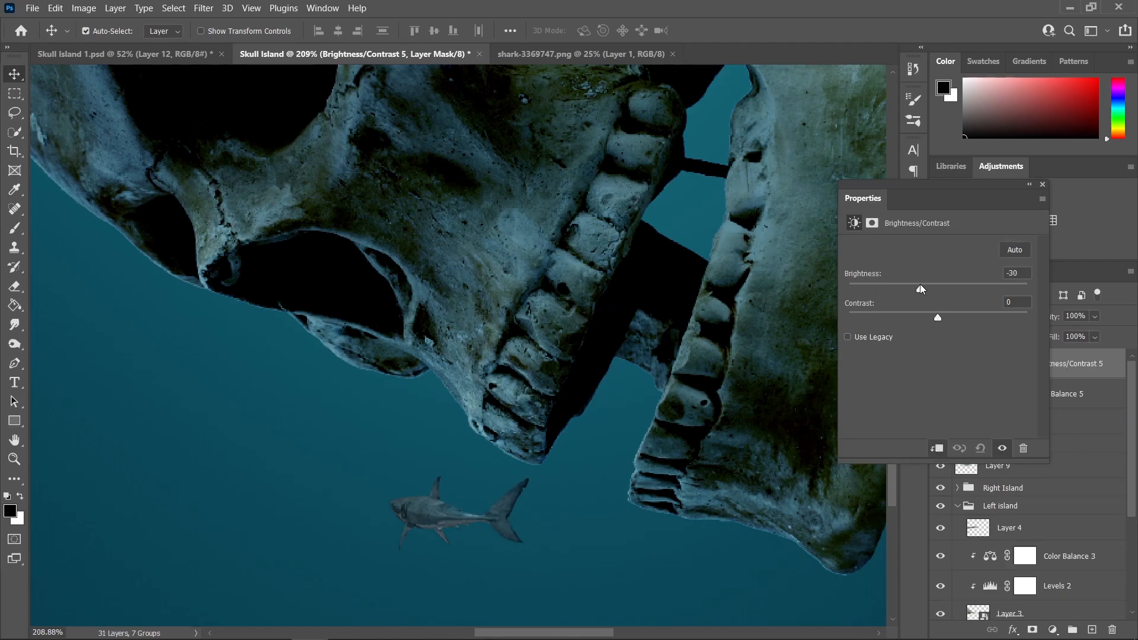
pyautogui.scroll(-5, 462, 522)
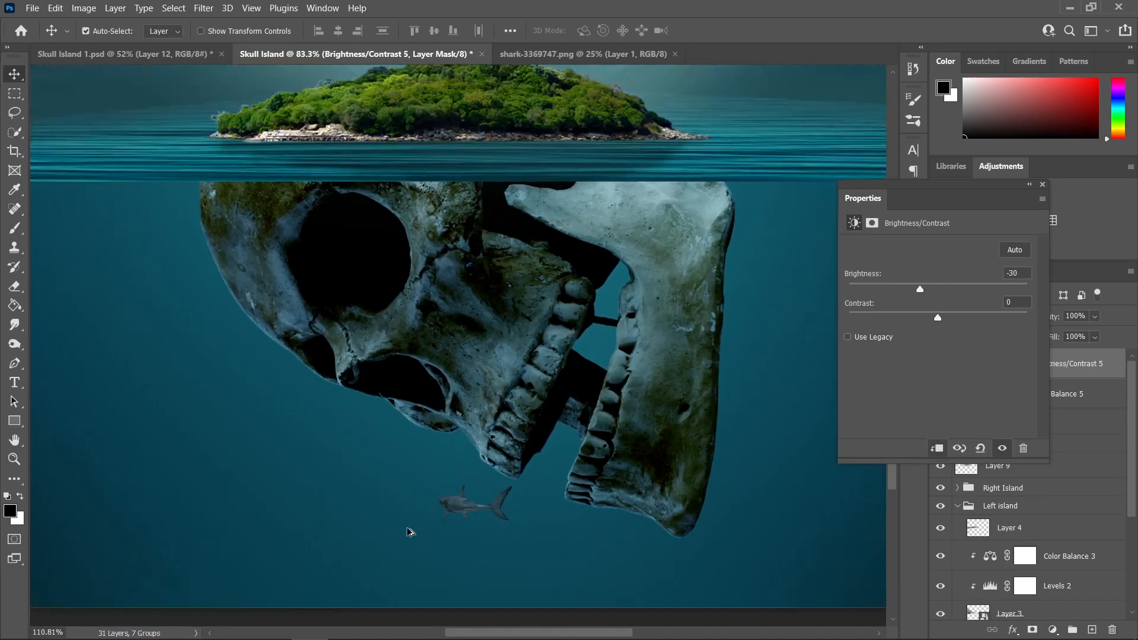
pyautogui.scroll(3, 408, 531)
pyautogui.click(1042, 186)
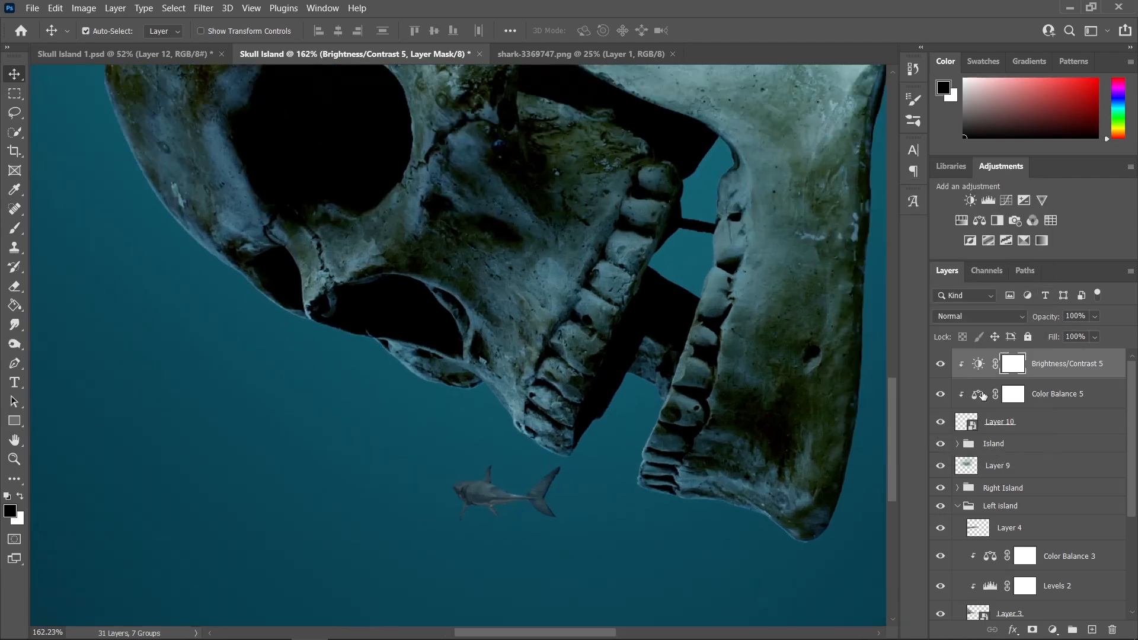
# - Shift the midtones of the shark's Color Balance adjustment slightly further toward green
pyautogui.doubleClick(982, 396)
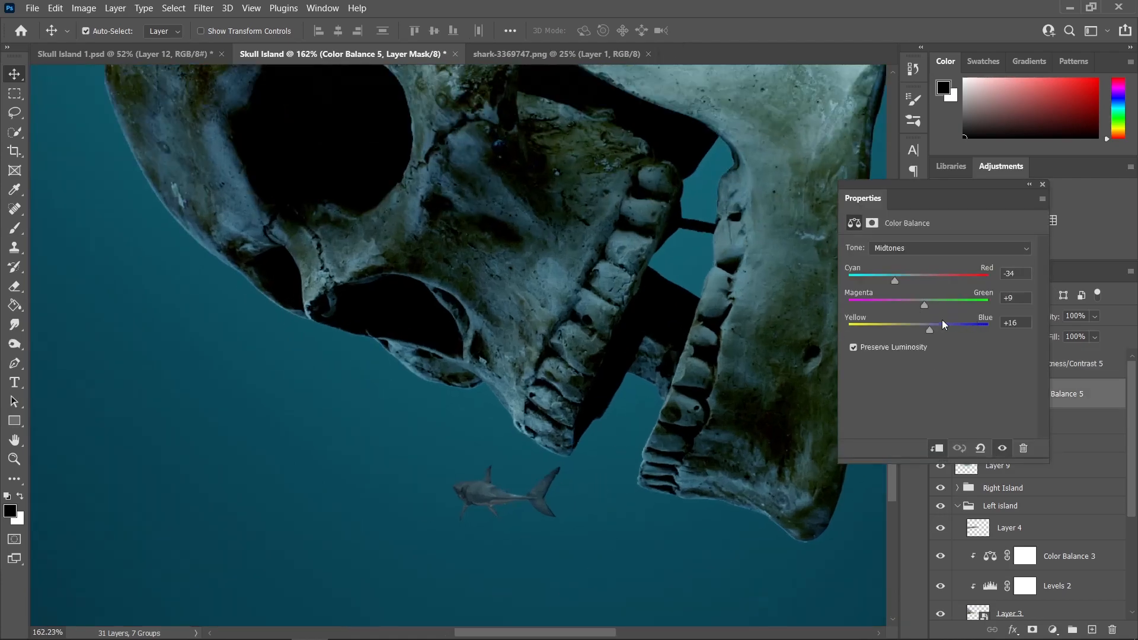
pyautogui.moveTo(925, 307); pyautogui.dragTo(930, 309)
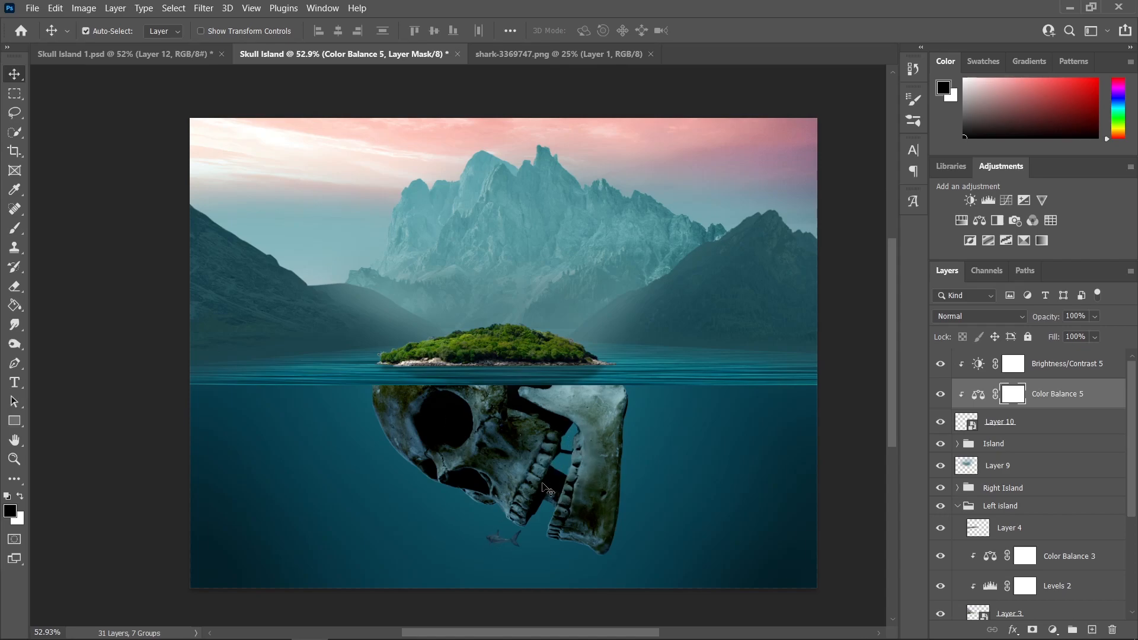
pyautogui.scroll(1, 550, 492)
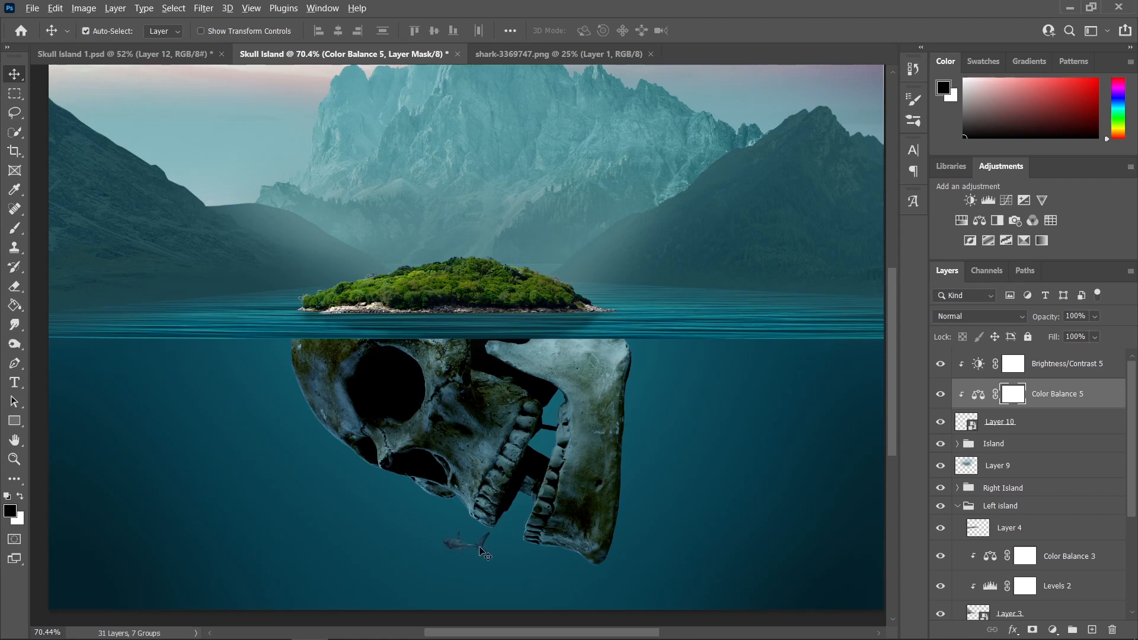
pyautogui.scroll(-1, 486, 551)
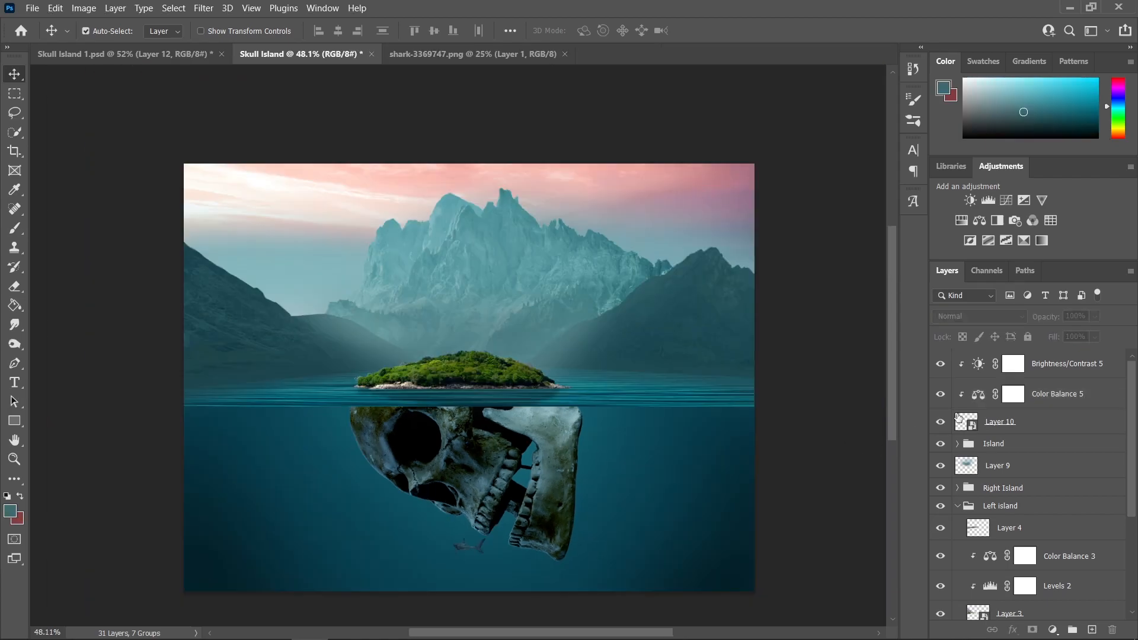
# - Stamp all visible layers into a new layer above the shark's Brightness/Contrast adjustment and convert it to a smart object
pyautogui.press('d')
pyautogui.click(1076, 366)
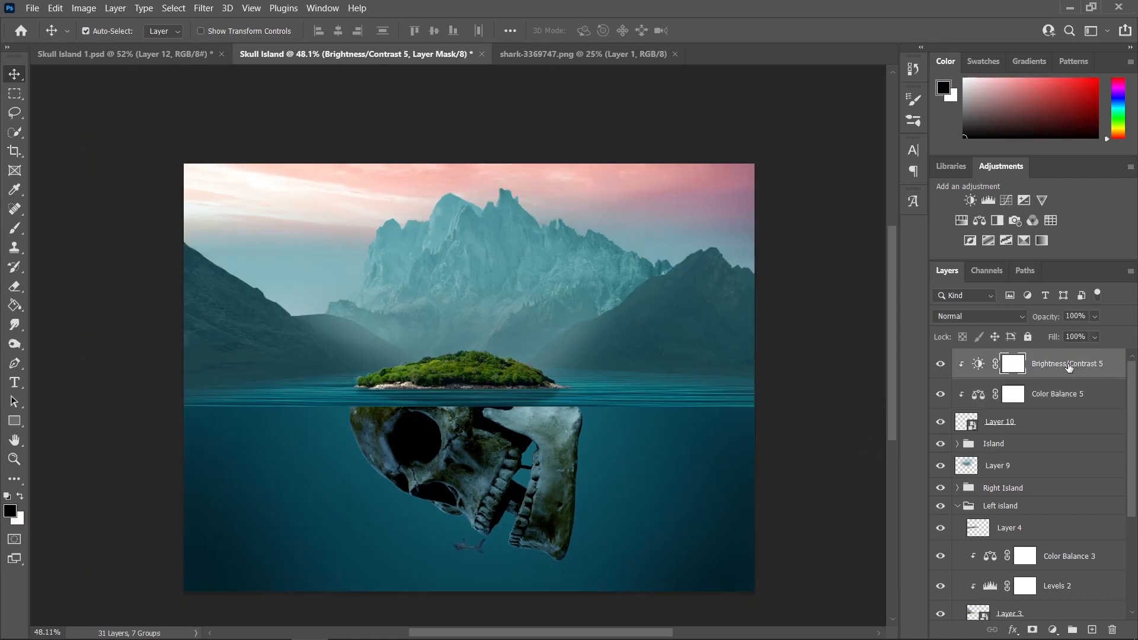
pyautogui.hotkey('ctrl', 'alt', 'shift', 'e')
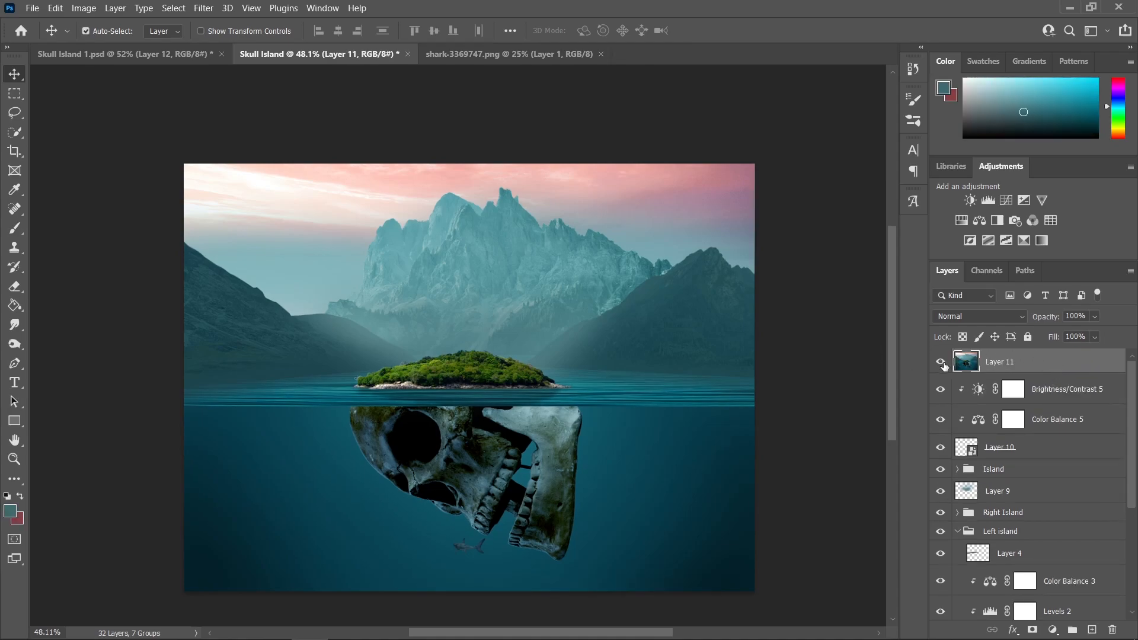
pyautogui.rightClick(1021, 363)
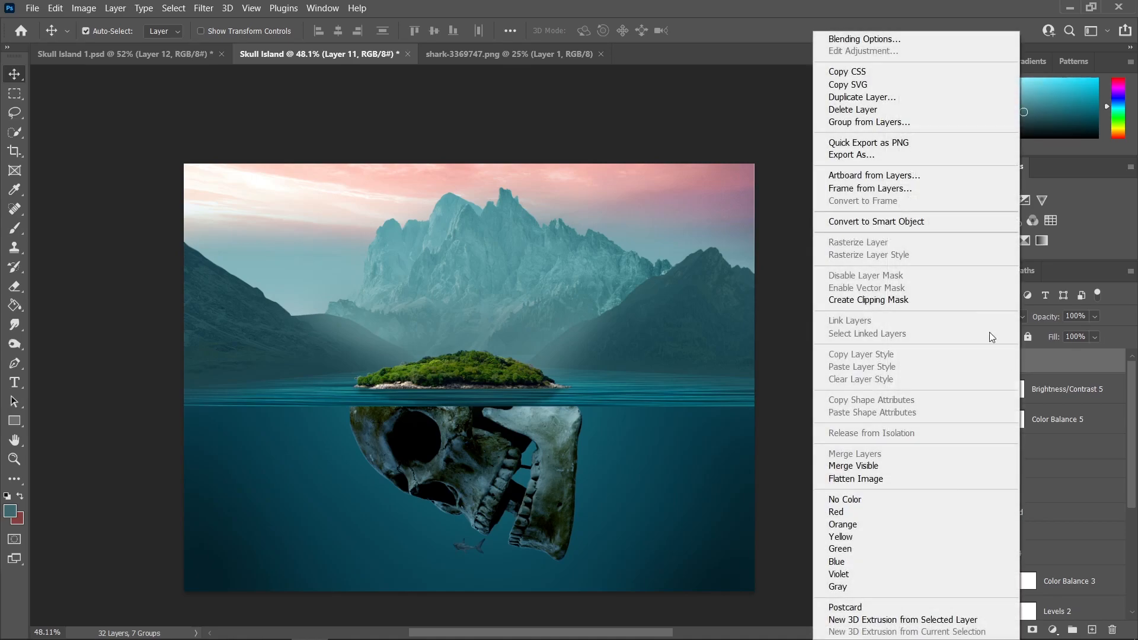
pyautogui.click(907, 222)
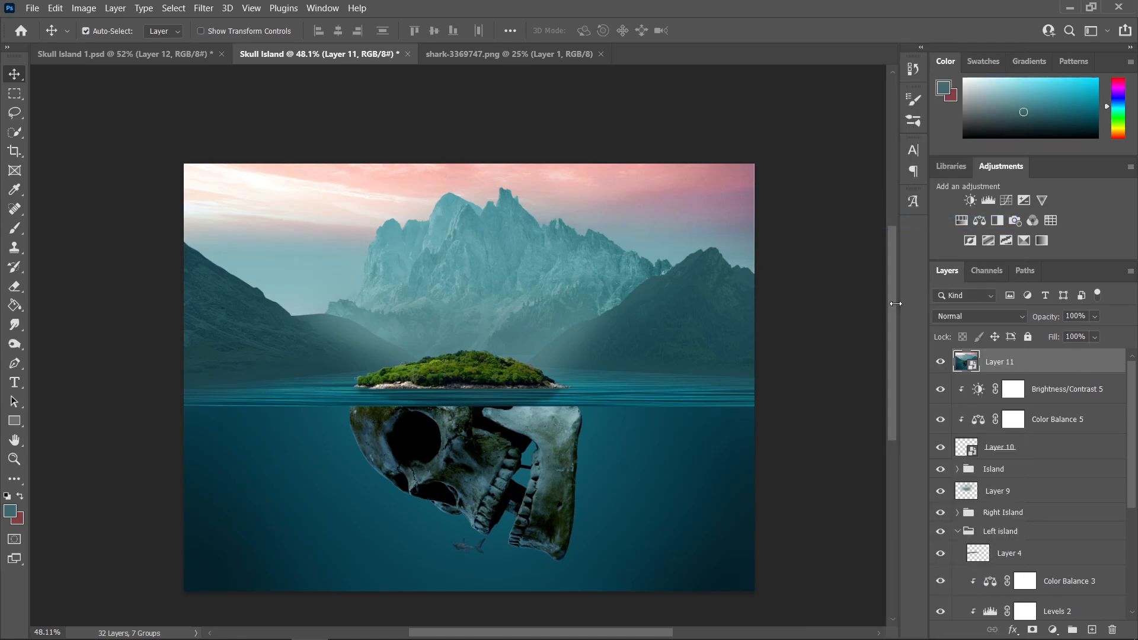
# - Start a Camera Raw Filter on the stamped layer and set Texture to +35 and Clarity to +10
pyautogui.click(203, 8)
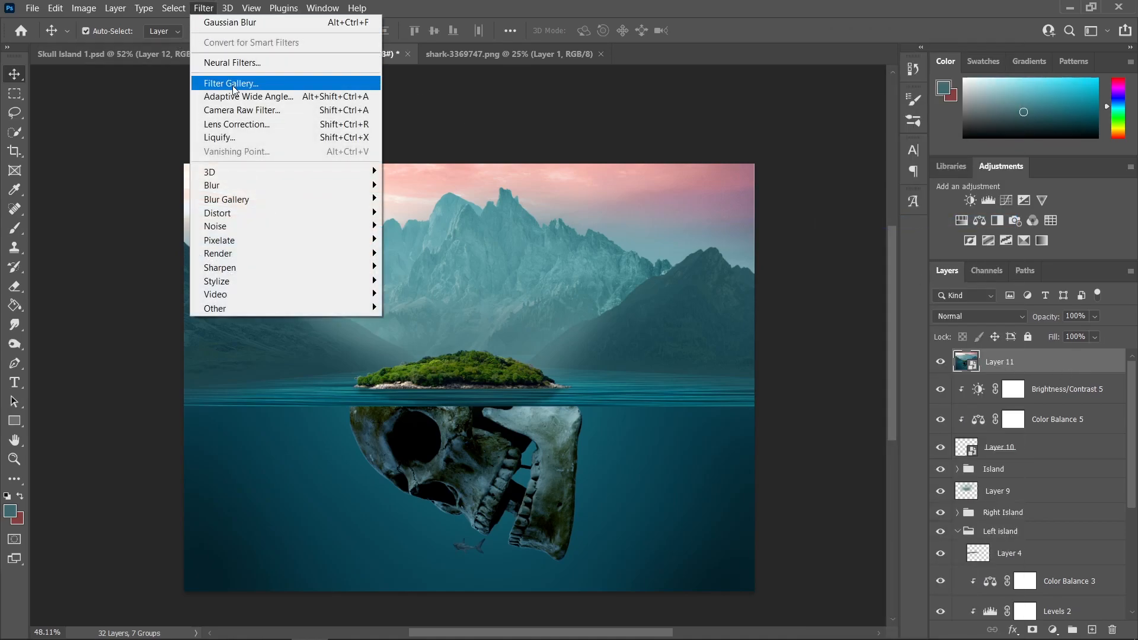
pyautogui.click(243, 110)
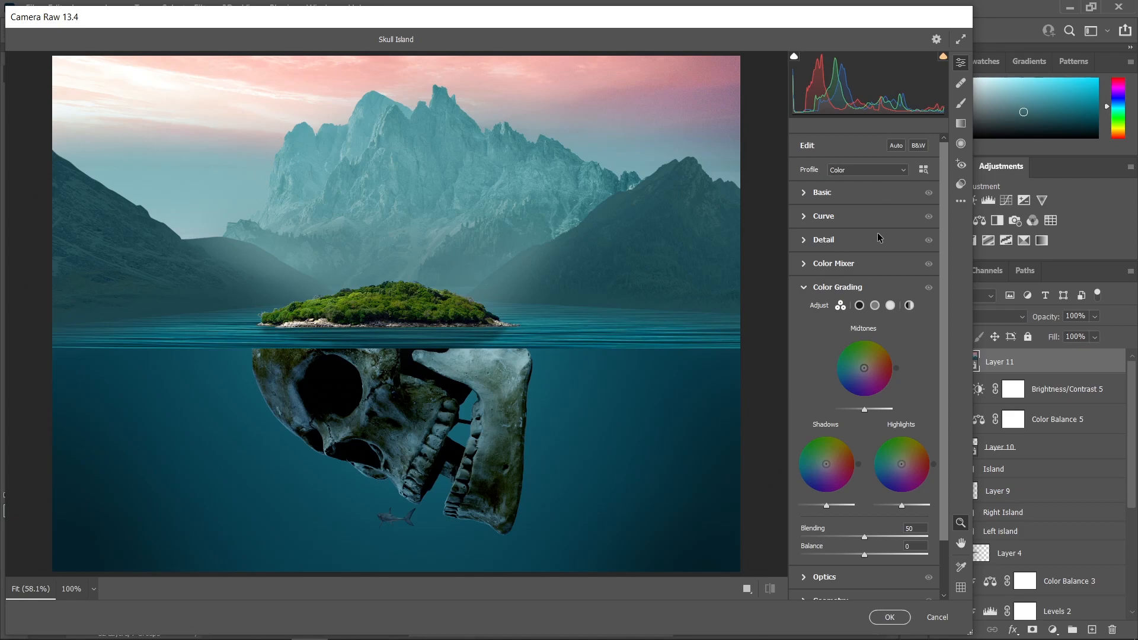
pyautogui.click(806, 193)
pyautogui.moveTo(866, 406); pyautogui.dragTo(886, 409)
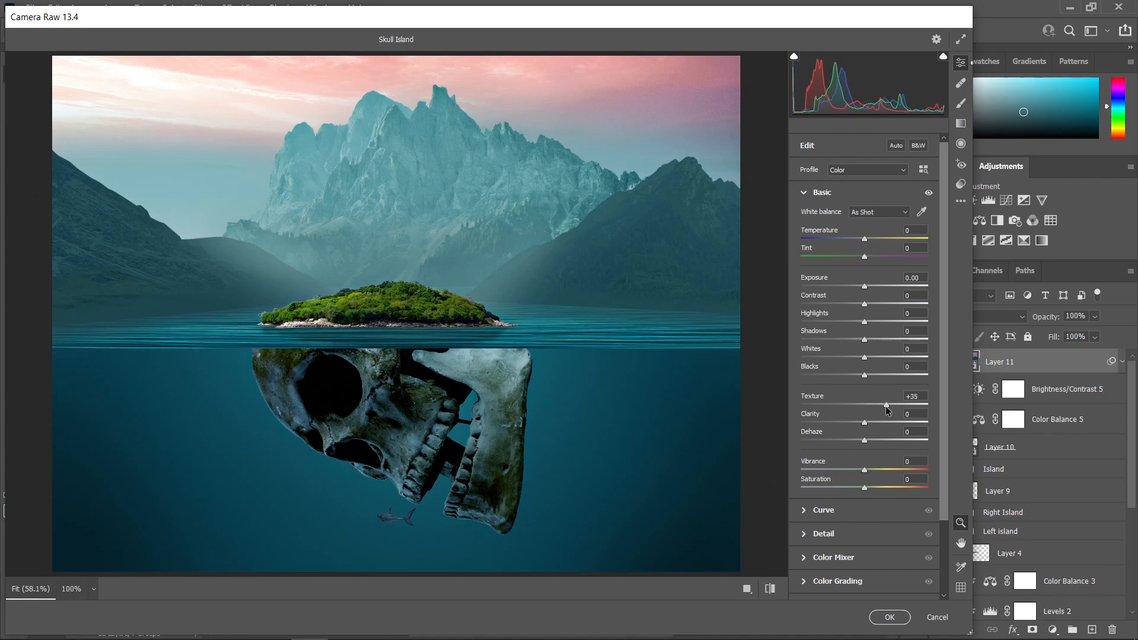
pyautogui.moveTo(866, 425)
pyautogui.mouseDown()
pyautogui.moveTo(877, 426)
pyautogui.moveTo(863, 443)
pyautogui.mouseUp()
pyautogui.doubleClick(865, 443)
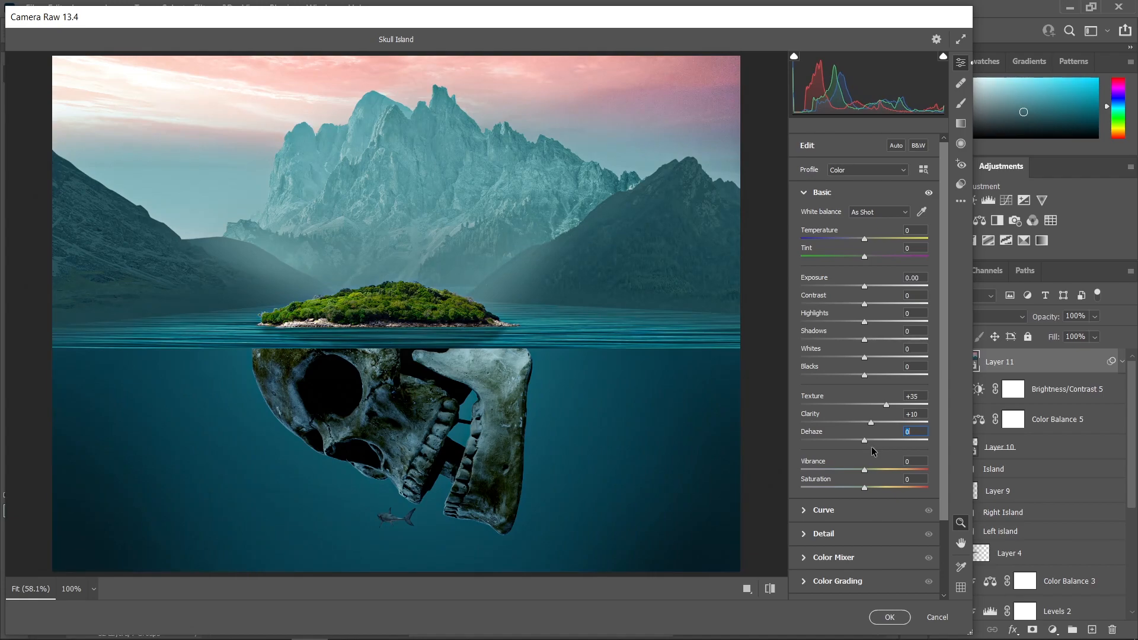
# - Set the Camera Raw curve's Highlights to +27 and Lights to +12, and apply the filter with Sharpening at 20
pyautogui.click(851, 513)
pyautogui.moveTo(865, 418)
pyautogui.mouseDown()
pyautogui.moveTo(894, 422)
pyautogui.moveTo(873, 437)
pyautogui.mouseUp()
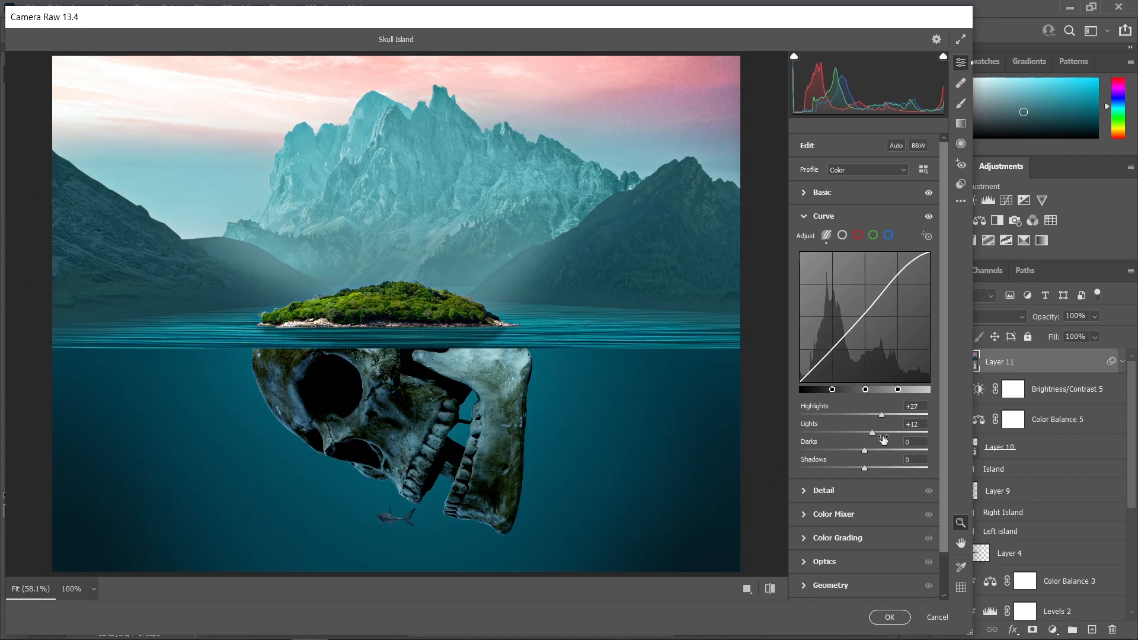
pyautogui.click(837, 497)
pyautogui.moveTo(801, 271); pyautogui.dragTo(820, 272)
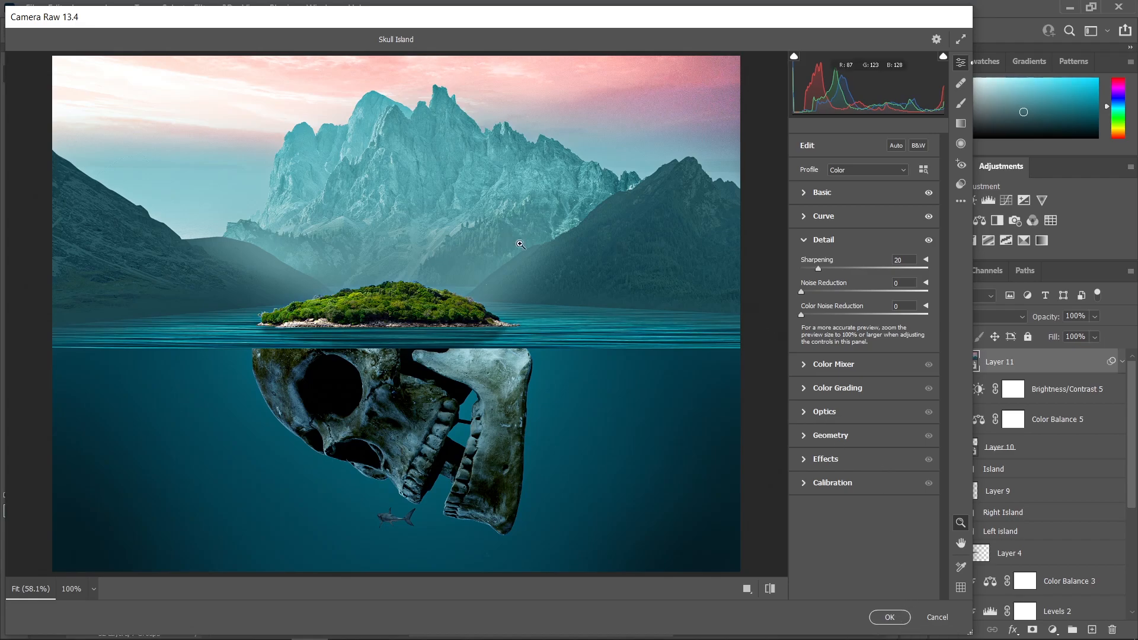
pyautogui.click(888, 617)
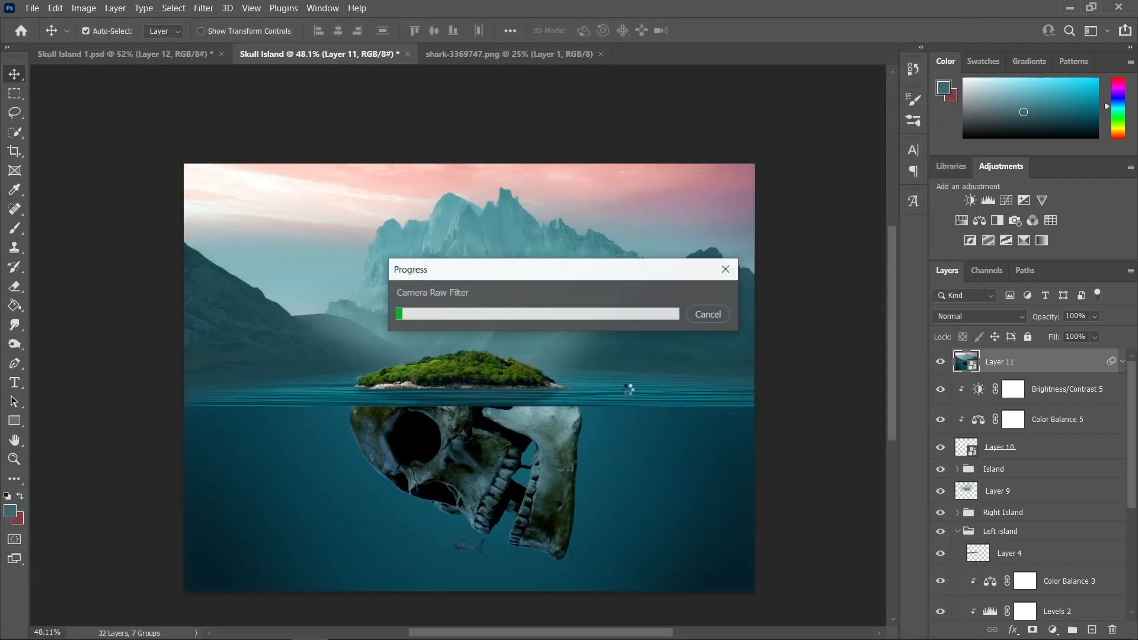
pyautogui.moveTo(663, 396); pyautogui.dragTo(633, 390)
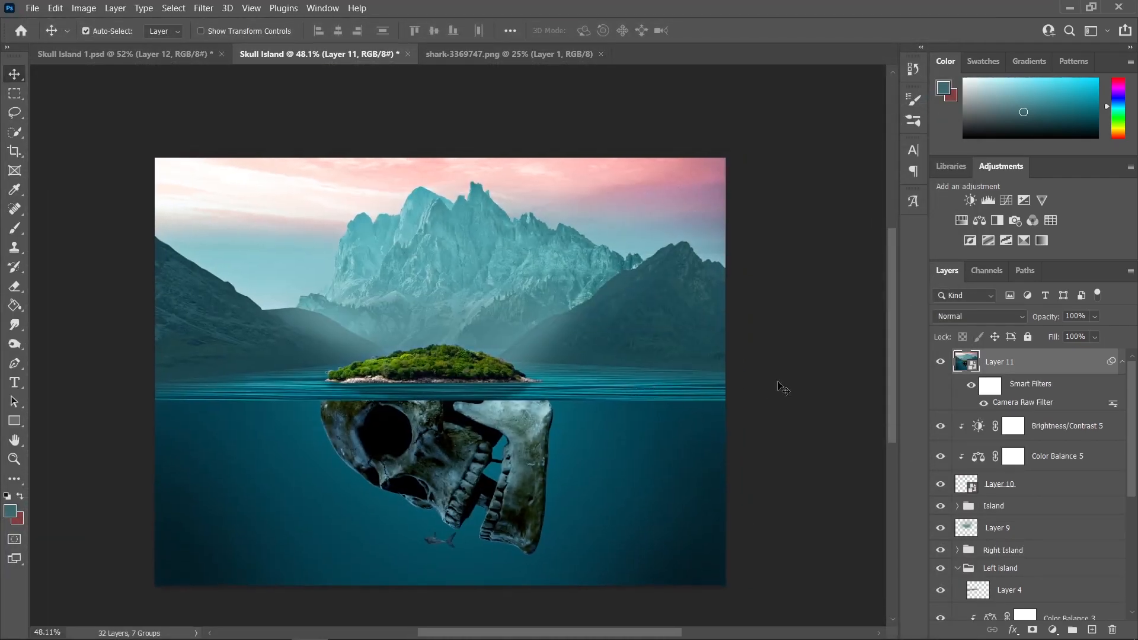